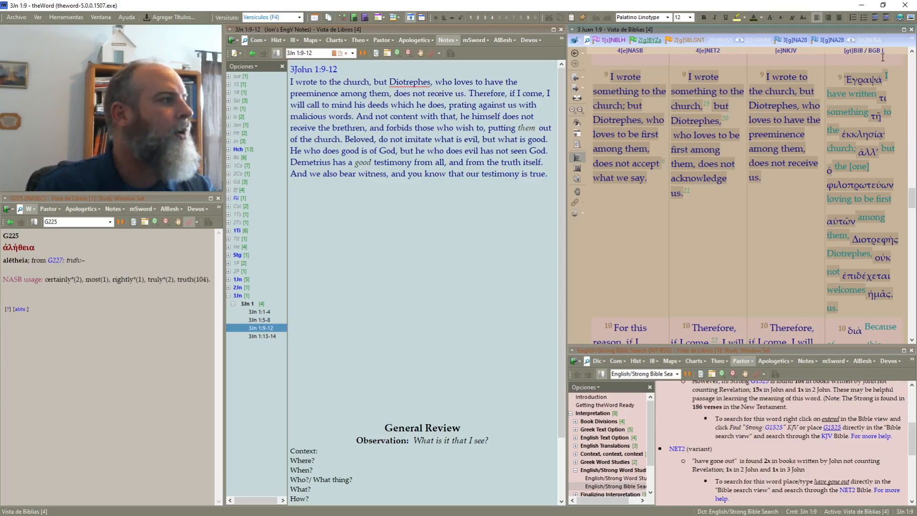
Step: Show the transliteration in the Greek-English interlinear column for 3 John 1:9 and hide it again
{"action": "left_click", "coordinate": [788, 182]}
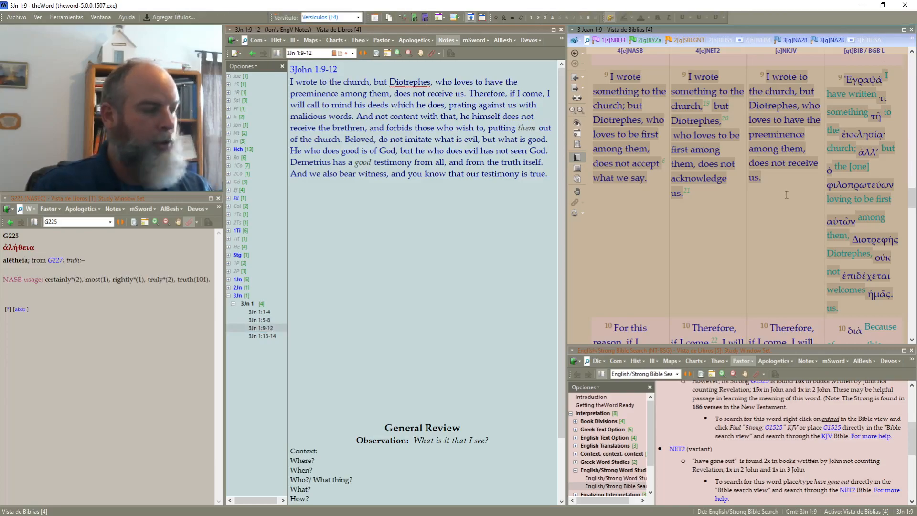
{"action": "key", "text": "c"}
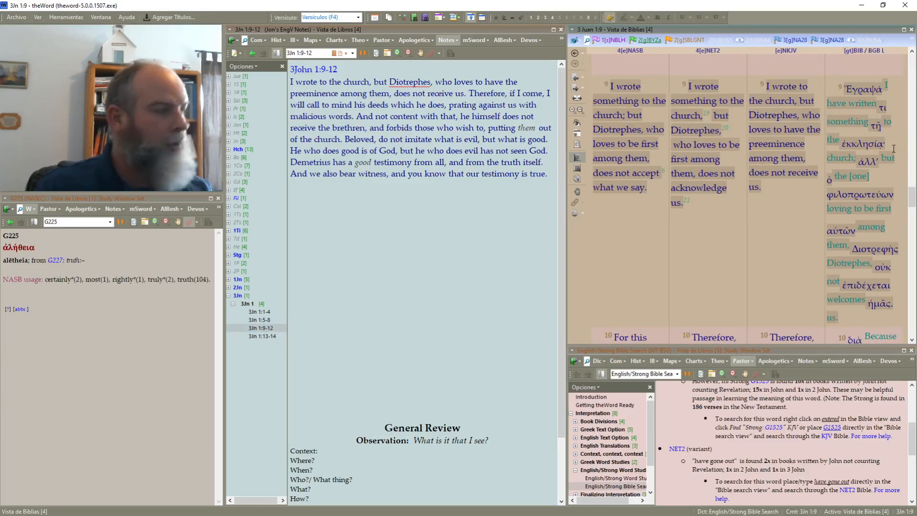
{"action": "key", "text": "i"}
{"action": "key", "text": "i"}
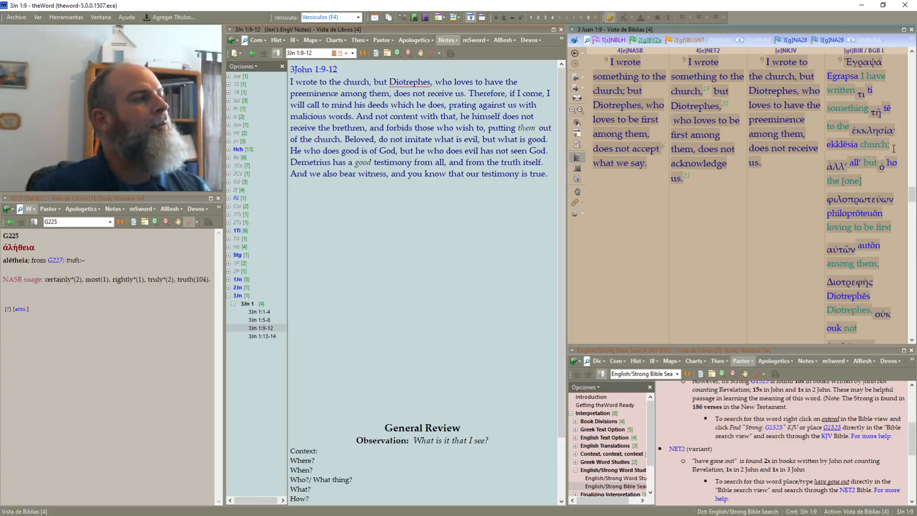
{"action": "key", "text": "t"}
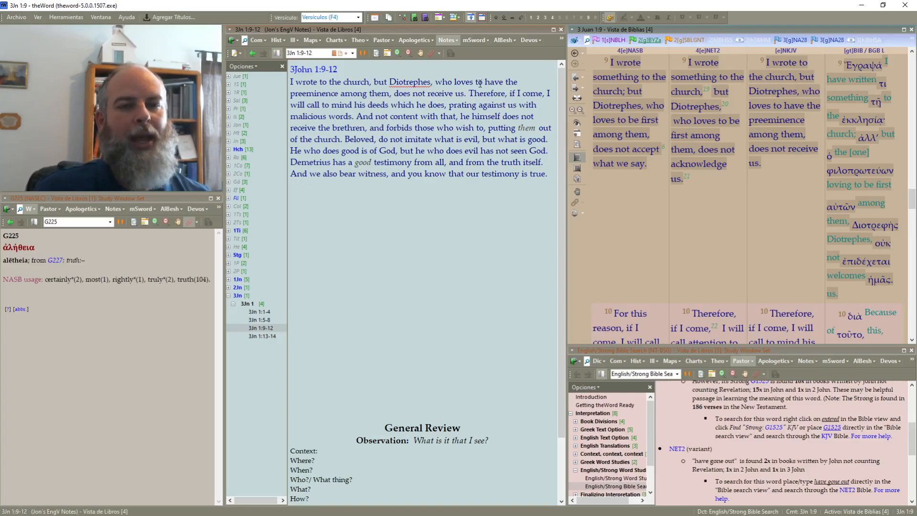
{"action": "left_click", "coordinate": [118, 331]}
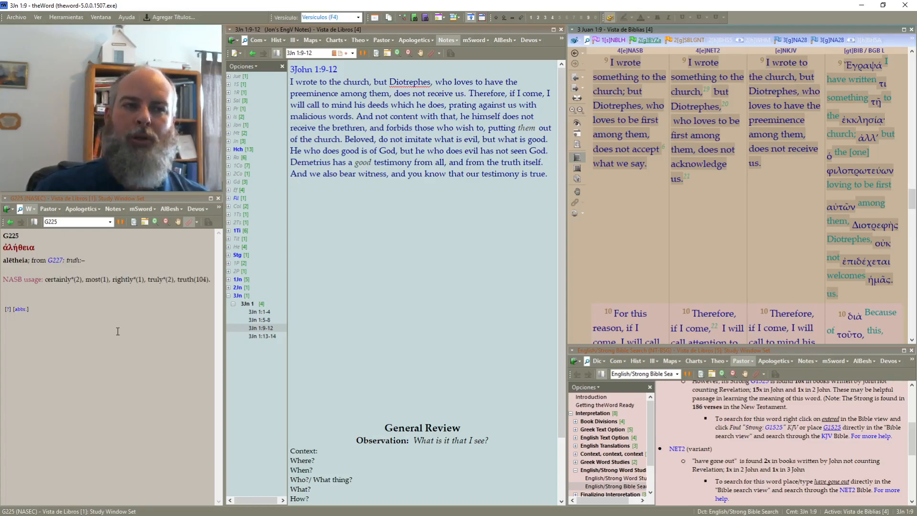
{"action": "left_click", "coordinate": [678, 411]}
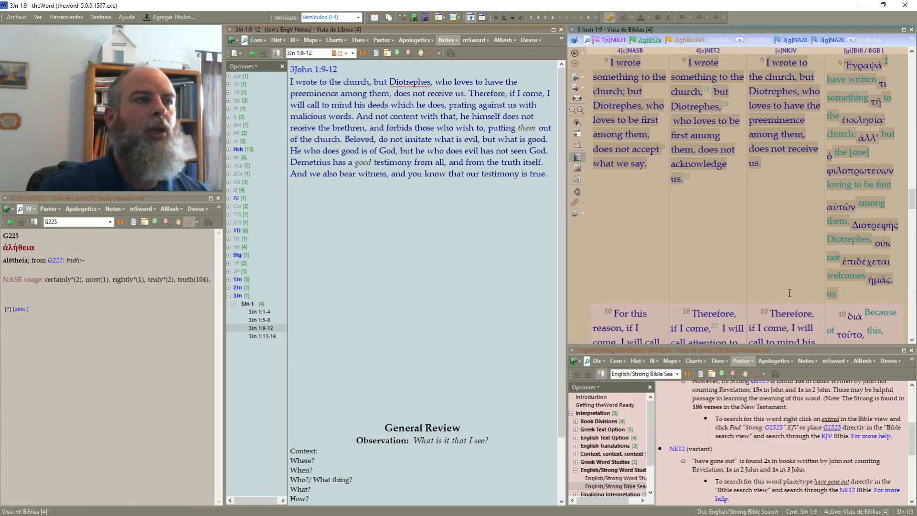
{"action": "left_click", "coordinate": [425, 241]}
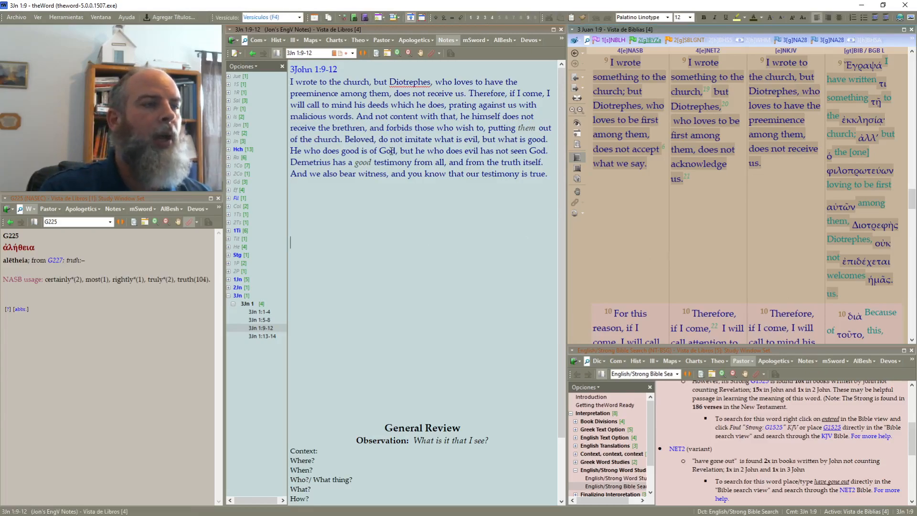
Step: Split verse 9 in the notes into separate lines after "church,", "Diotrephes," and "among them,", with a blank line before "Therefore"
{"action": "left_click", "coordinate": [374, 82]}
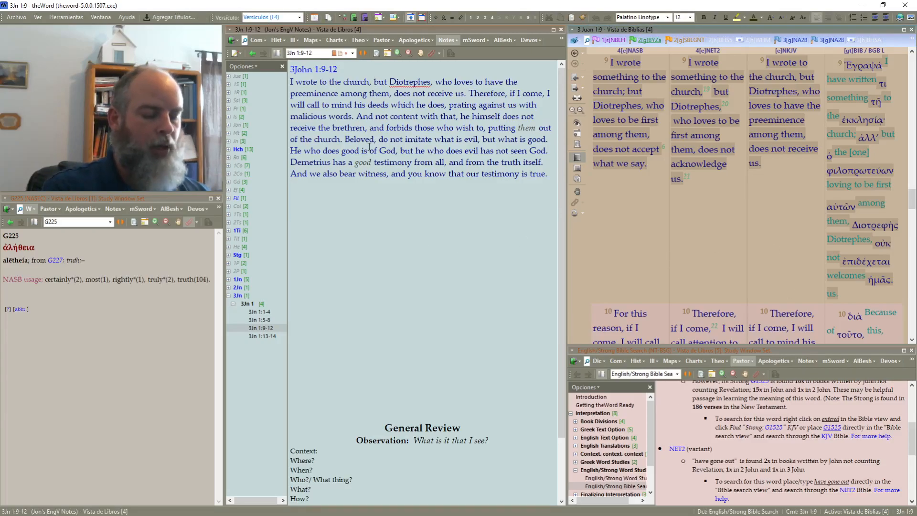
{"action": "key", "text": "Return"}
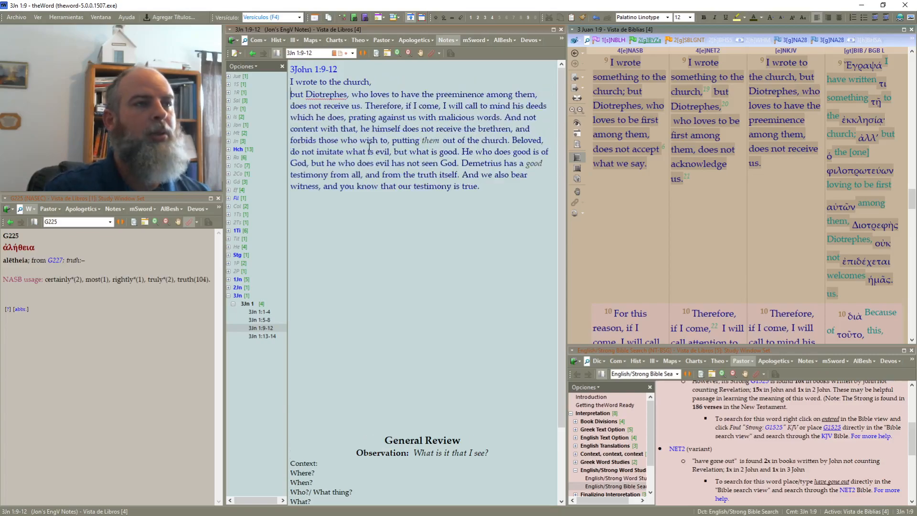
{"action": "left_click", "coordinate": [354, 95]}
{"action": "key", "text": "Return"}
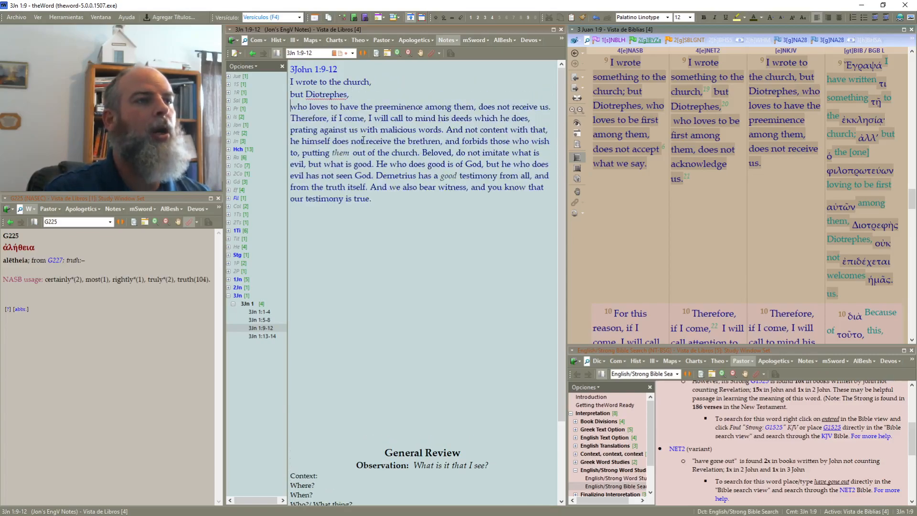
{"action": "left_click", "coordinate": [476, 106]}
{"action": "key", "text": "Return"}
{"action": "left_click", "coordinate": [366, 119]}
{"action": "key", "text": "Return"}
{"action": "key", "text": "Return"}
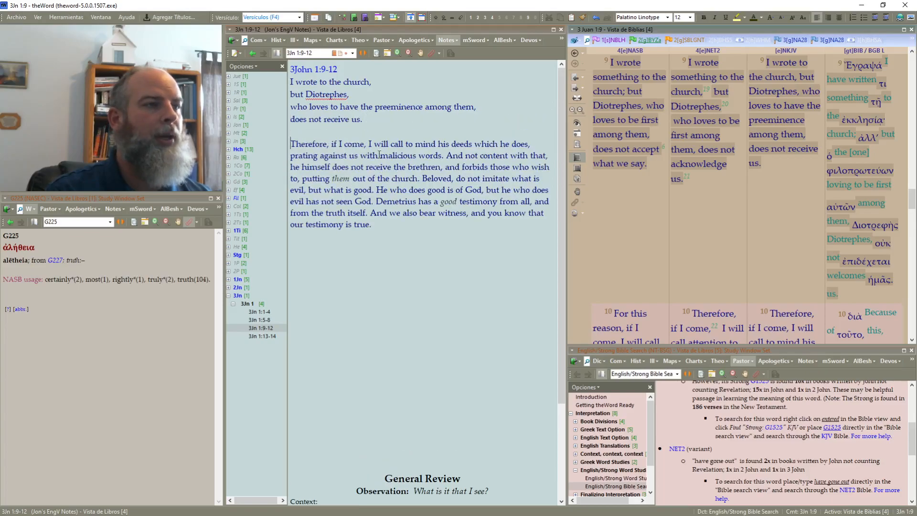
Step: Separate the sentences beginning "And not content with that" and "Beloved" into their own paragraphs with blank lines between them
{"action": "left_click", "coordinate": [444, 155]}
{"action": "key", "text": "Return"}
{"action": "key", "text": "Return"}
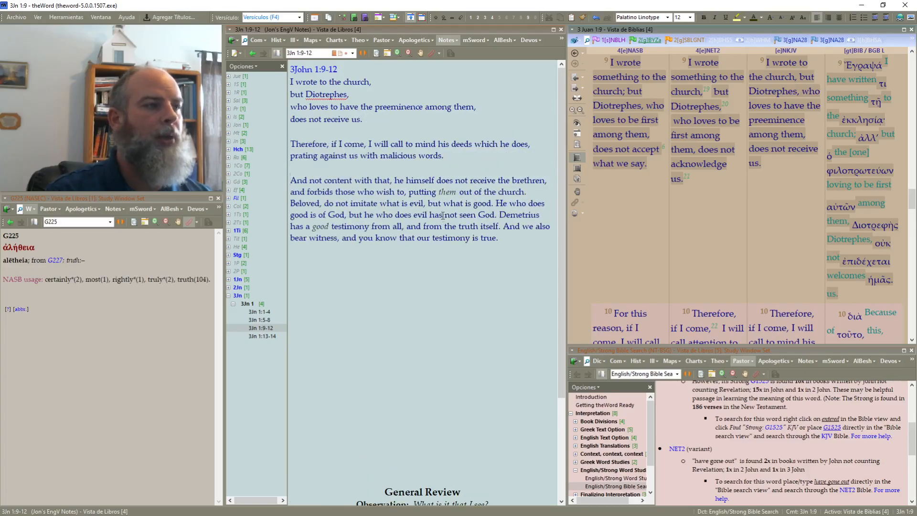
{"action": "left_click", "coordinate": [526, 192]}
{"action": "key", "text": "Return"}
{"action": "key", "text": "Return"}
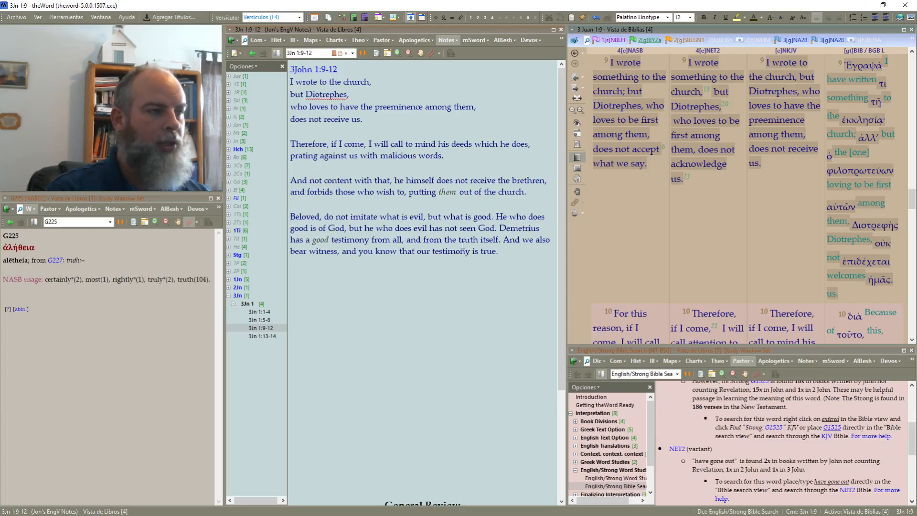
Step: Separate the sentences beginning "He who does good", "Demetrius" and "And we also bear witness" with blank lines
{"action": "left_click", "coordinate": [496, 217]}
{"action": "key", "text": "Return"}
{"action": "key", "text": "Return"}
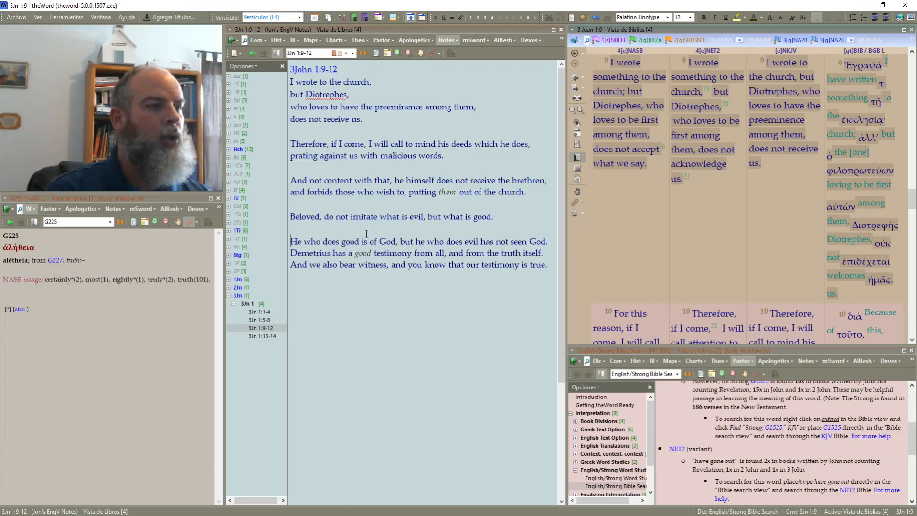
{"action": "left_click", "coordinate": [291, 252]}
{"action": "key", "text": "Return"}
{"action": "key", "text": "Return"}
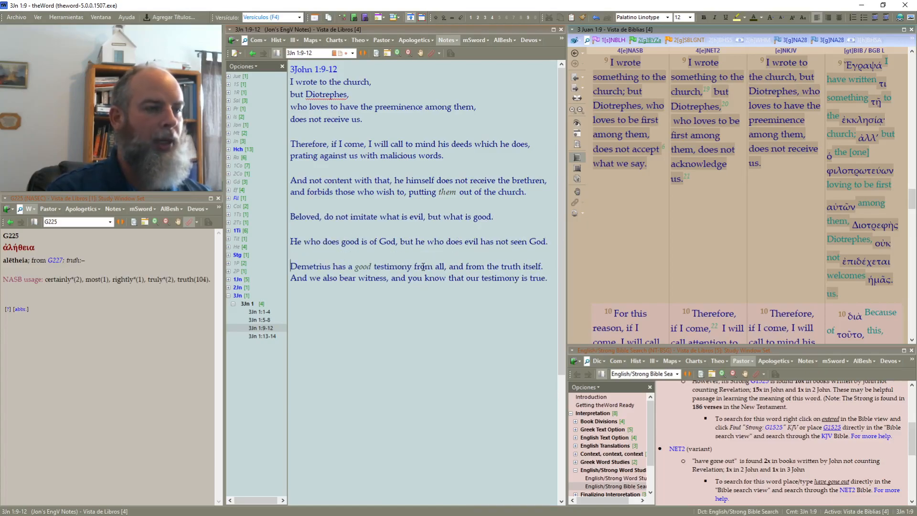
{"action": "left_click", "coordinate": [291, 277]}
{"action": "key", "text": "Return"}
{"action": "key", "text": "Return"}
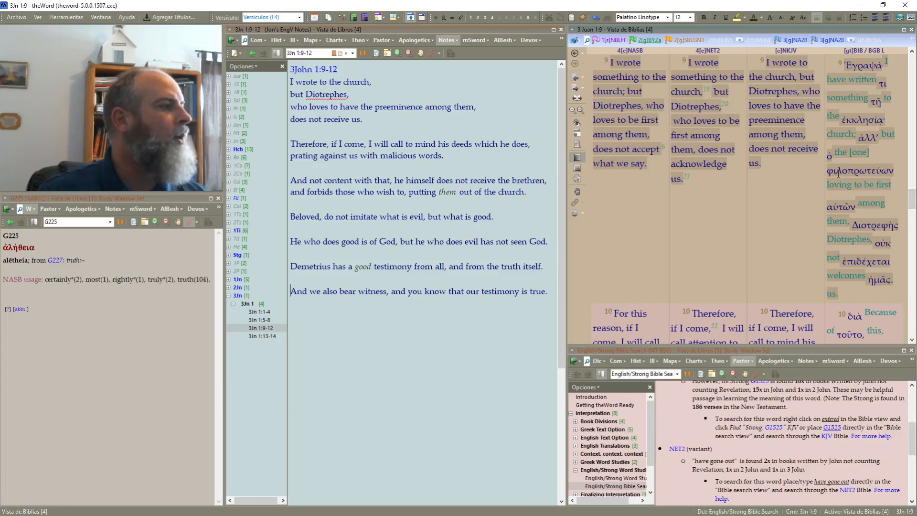
Step: Put "to the church," on its own line below "I wrote", followed by a blank line before "but Diotrephes,"
{"action": "mouse_move", "coordinate": [843, 173]}
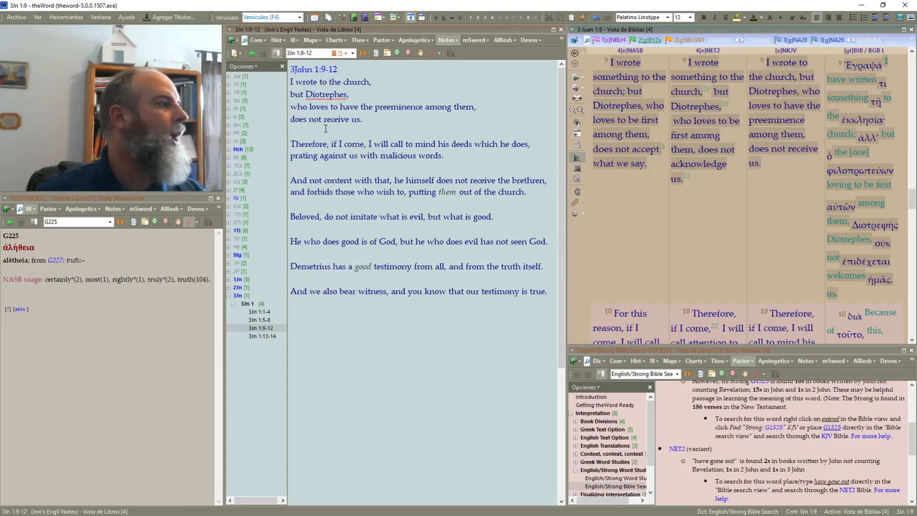
{"action": "key", "text": "Return"}
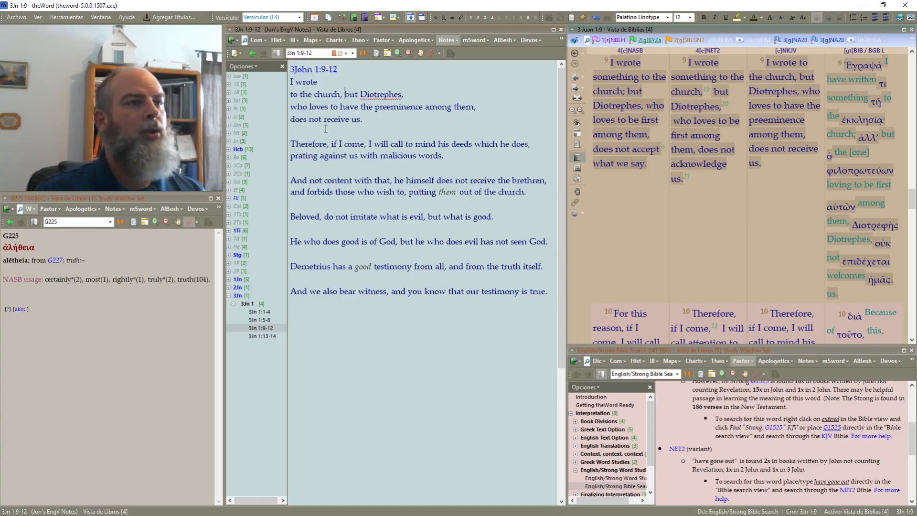
{"action": "key", "text": "Return"}
Step: Make "I wrote" at the start of the passage bold and underlined as the main clause
{"action": "key", "text": "Up"}
{"action": "key", "text": "Left"}
{"action": "key", "text": "shift+Home"}
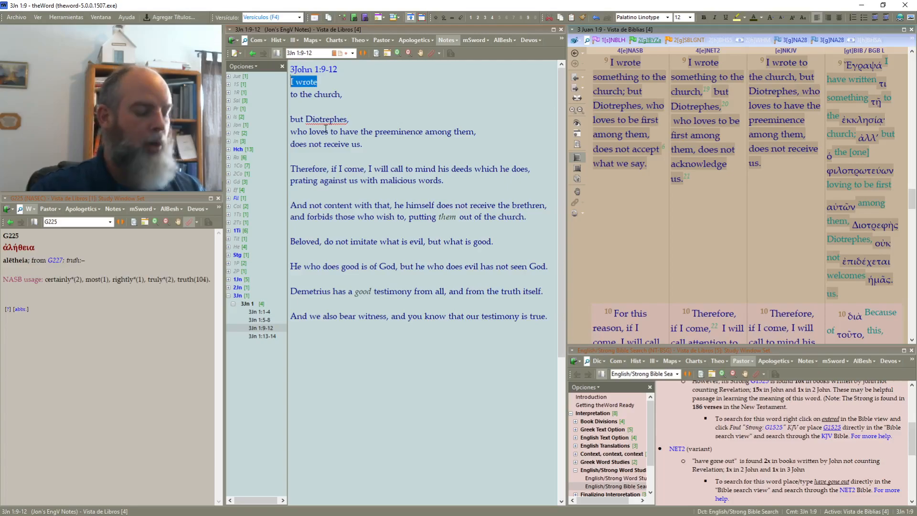
{"action": "key", "text": "ctrl+u"}
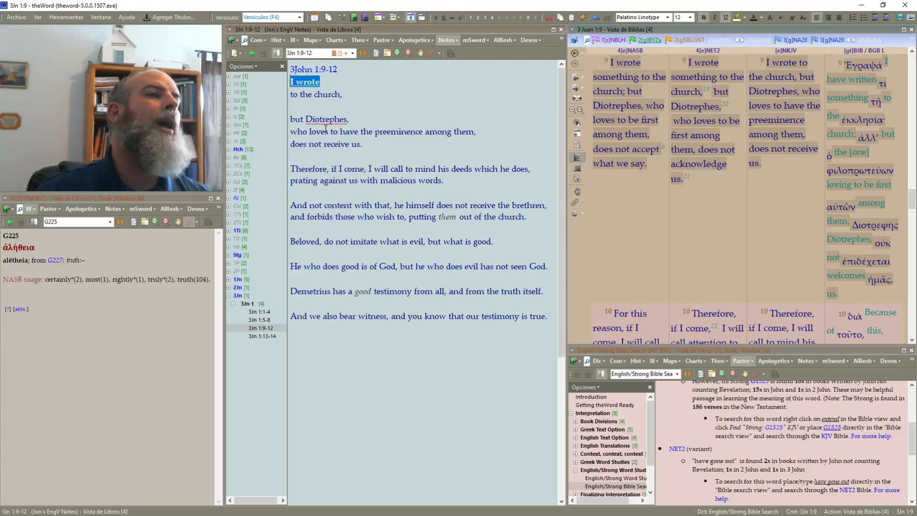
Step: Indent the line "to the church," by three levels
{"action": "left_click", "coordinate": [341, 97]}
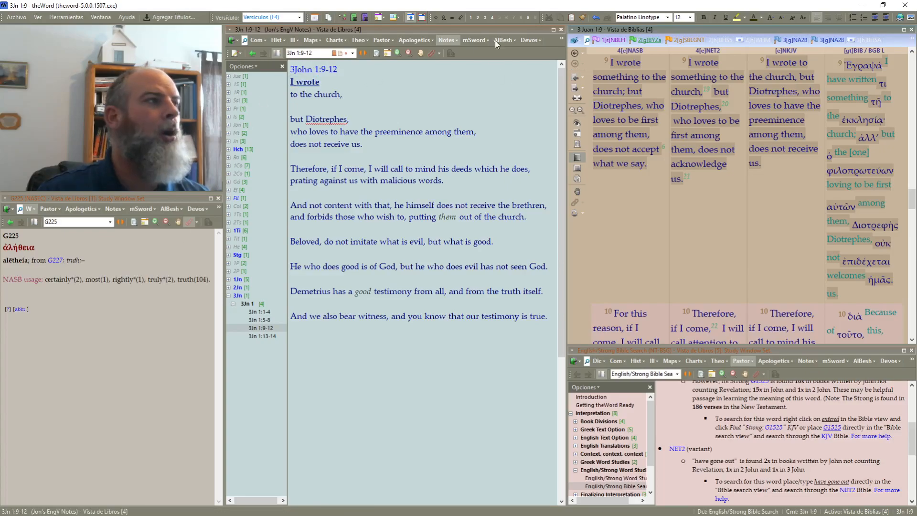
{"action": "left_click", "coordinate": [887, 18]}
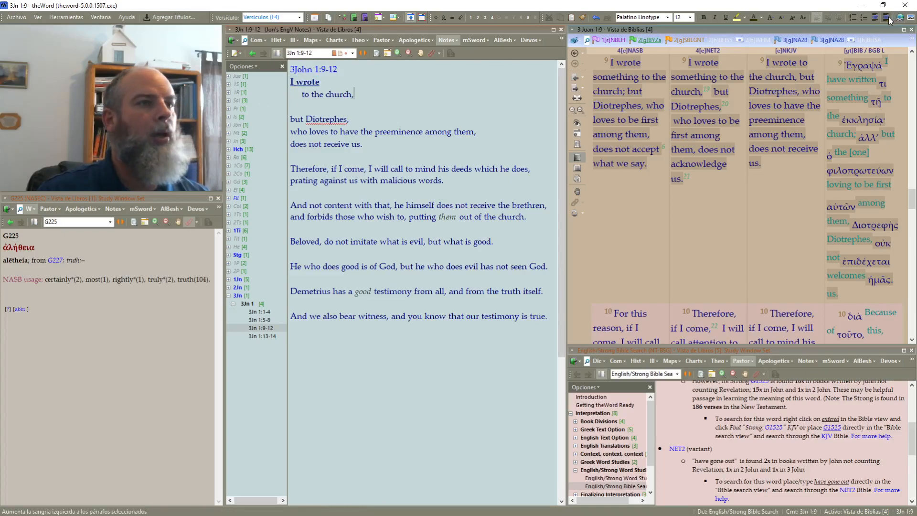
{"action": "left_click", "coordinate": [887, 19]}
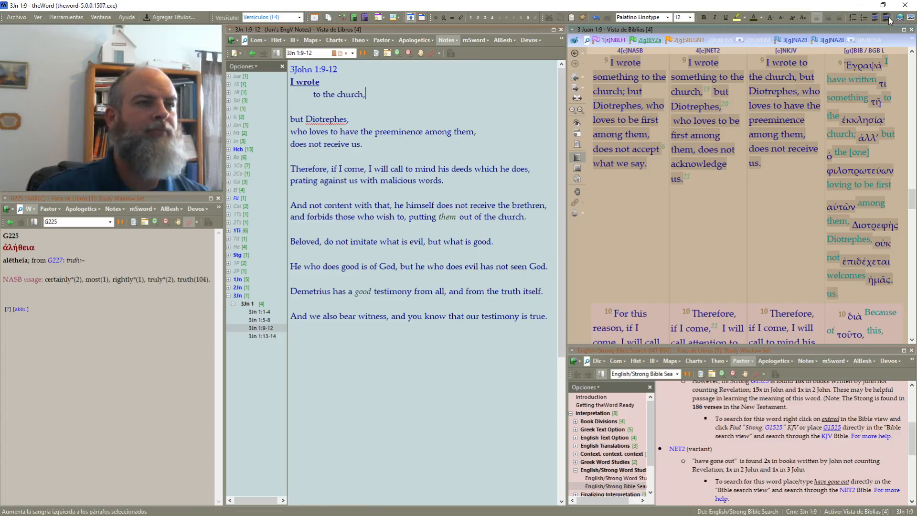
{"action": "left_click", "coordinate": [888, 19]}
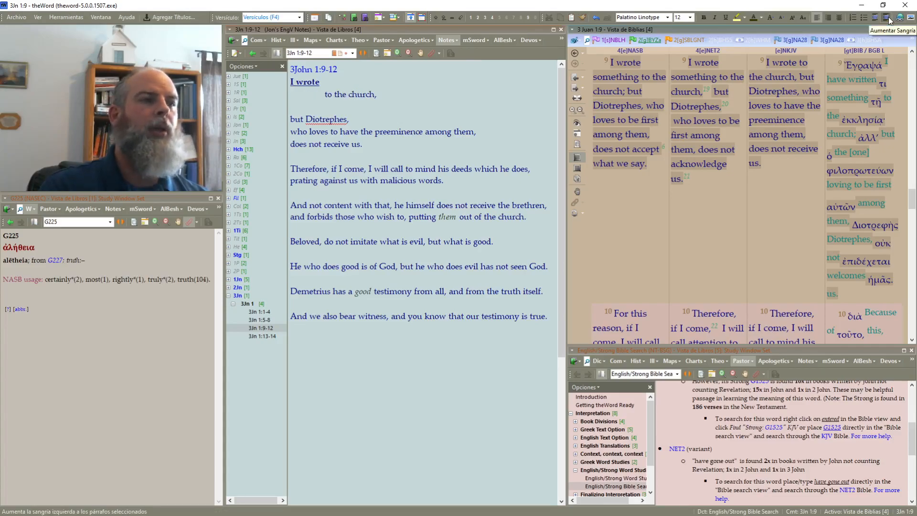
Step: Add the label "Indirect object" below "to the church," and the label "verb" below "I wrote"
{"action": "key", "text": "Return"}
{"action": "type", "text": "In"}
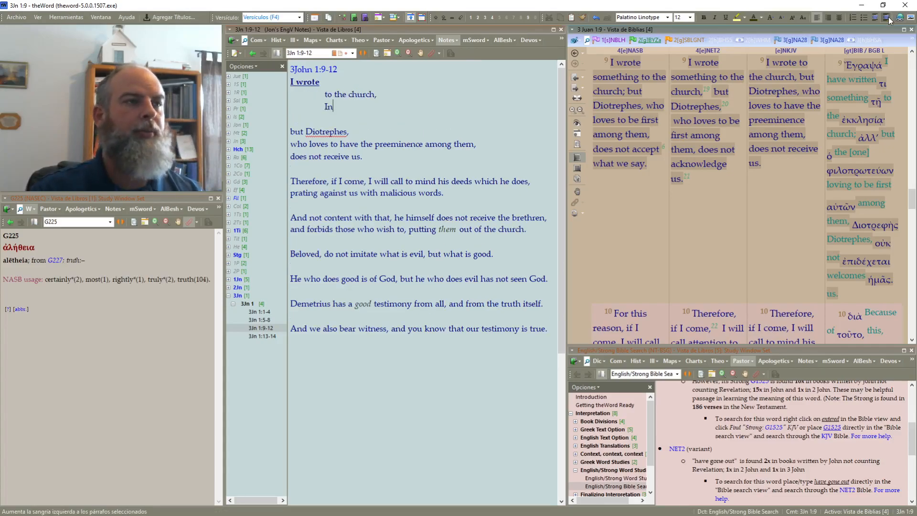
{"action": "type", "text": "direct object"}
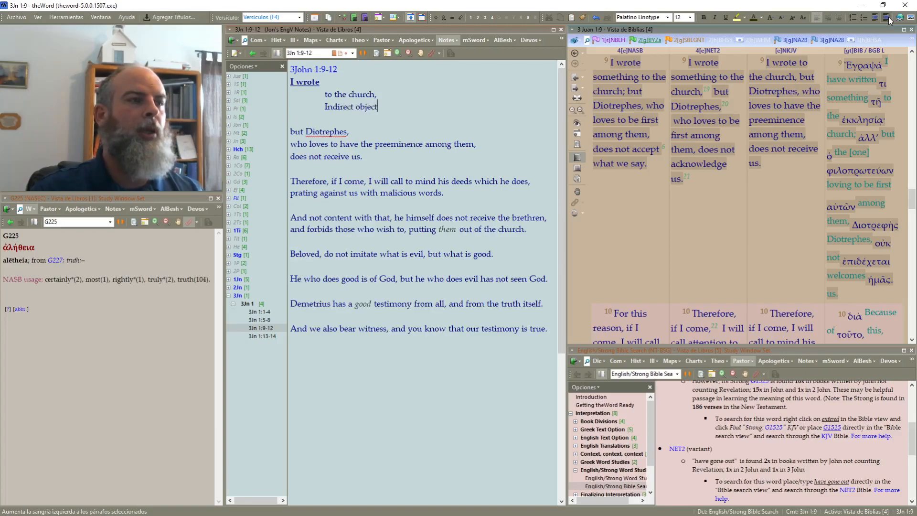
{"action": "key", "text": "Return"}
{"action": "type", "text": "verb"}
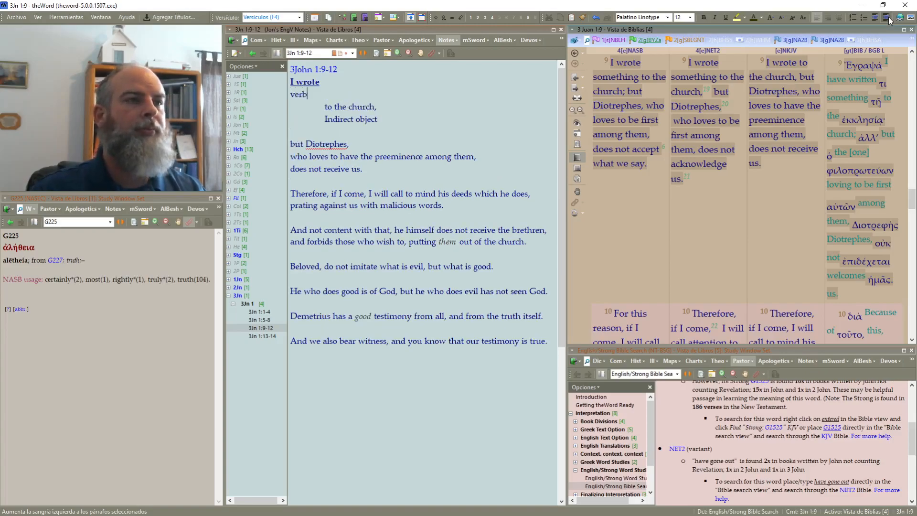
Step: Change the font color of the "verb" label to teal
{"action": "key", "text": "shift+Home"}
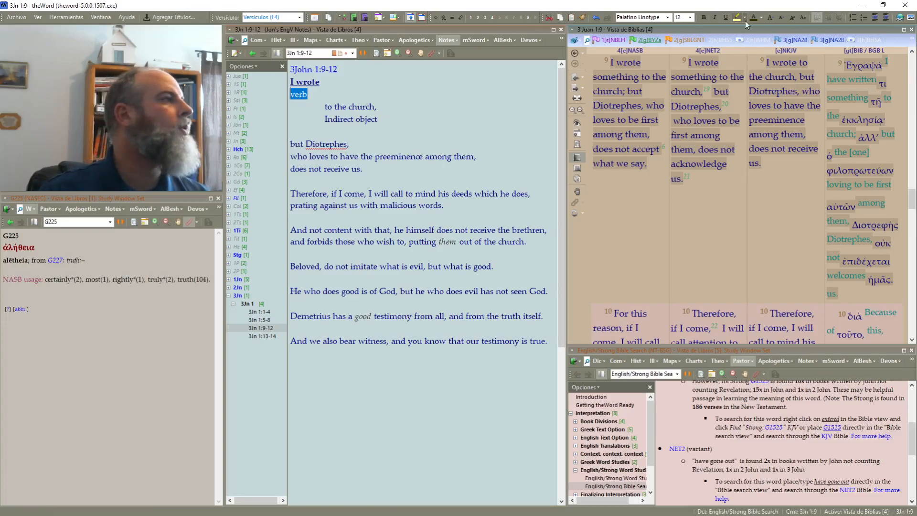
{"action": "left_click", "coordinate": [761, 17]}
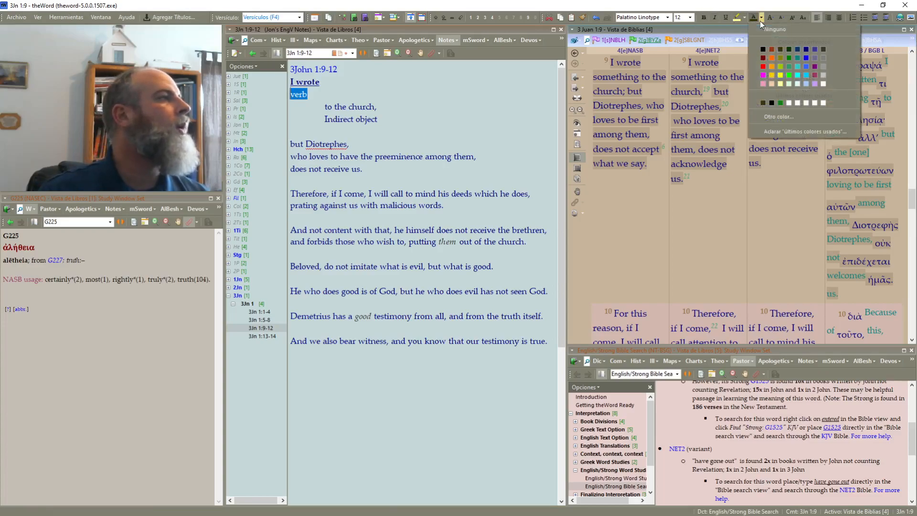
{"action": "left_click", "coordinate": [800, 58]}
Step: Change the label below "to the church," to lowercase "indirect object" and color it teal
{"action": "left_click", "coordinate": [326, 119]}
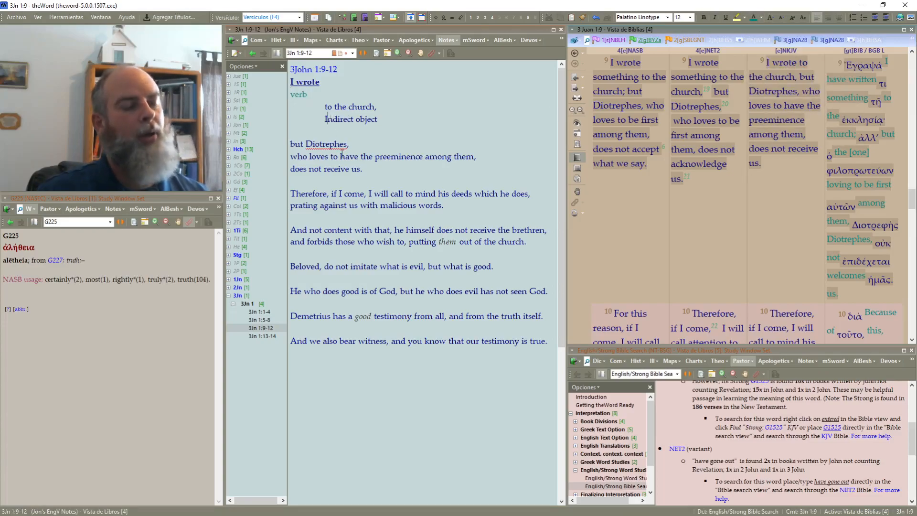
{"action": "key", "text": "Delete"}
{"action": "type", "text": "i"}
{"action": "key", "text": "shift+Up"}
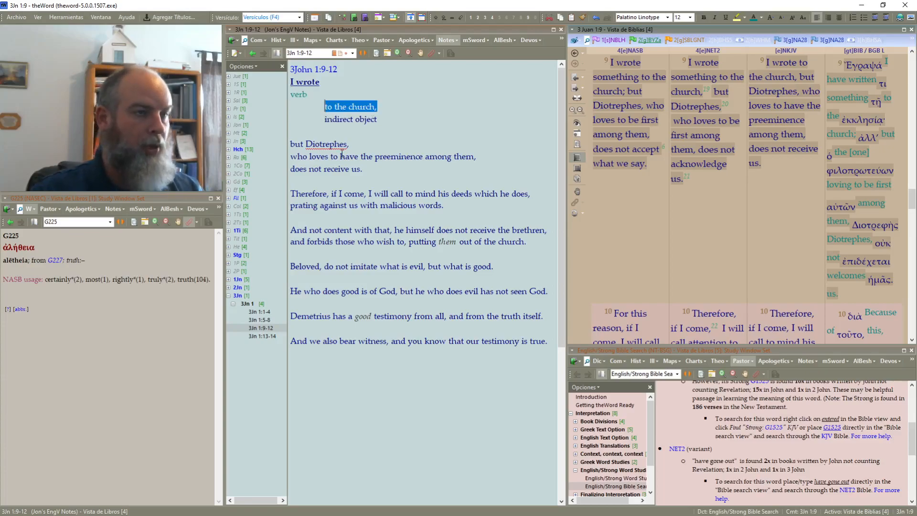
{"action": "key", "text": "shift+Down"}
{"action": "key", "text": "shift+Down"}
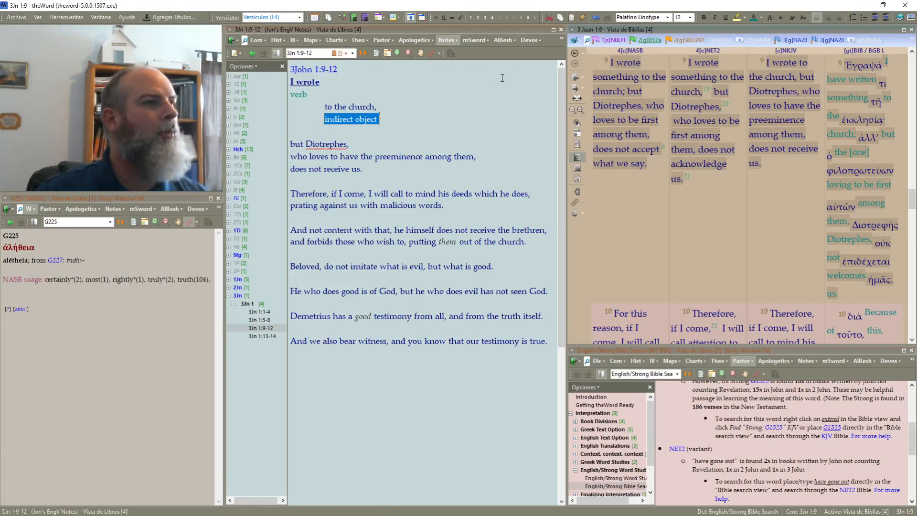
{"action": "left_click", "coordinate": [388, 119]}
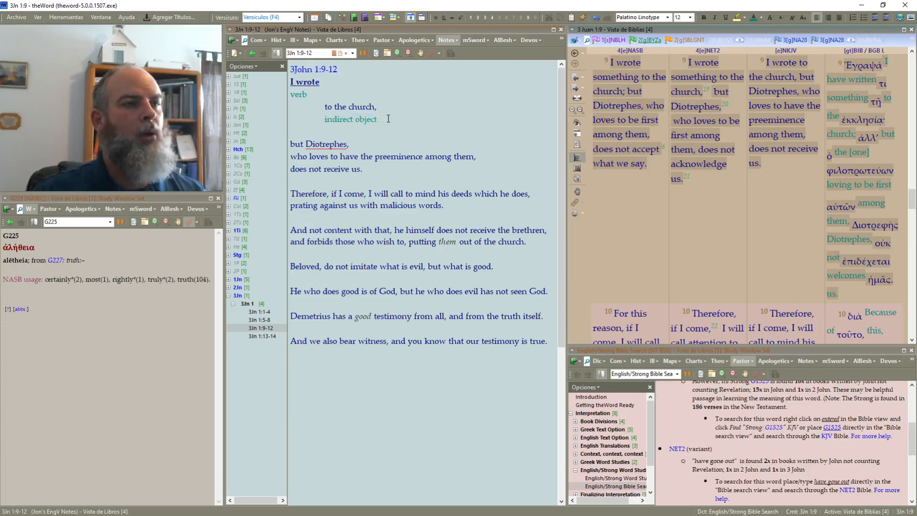
Step: Remove the blank line above "but Diotrephes," and insert an empty line directly below it
{"action": "key", "text": "Return"}
{"action": "key", "text": "End"}
{"action": "key", "text": "Delete"}
{"action": "key", "text": "Delete"}
{"action": "key", "text": "Down"}
{"action": "key", "text": "Return"}
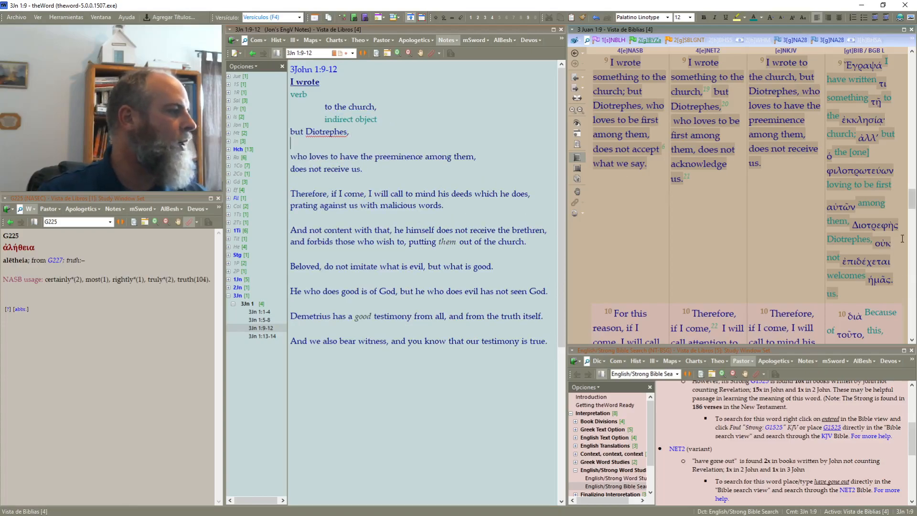
{"action": "mouse_move", "coordinate": [880, 228]}
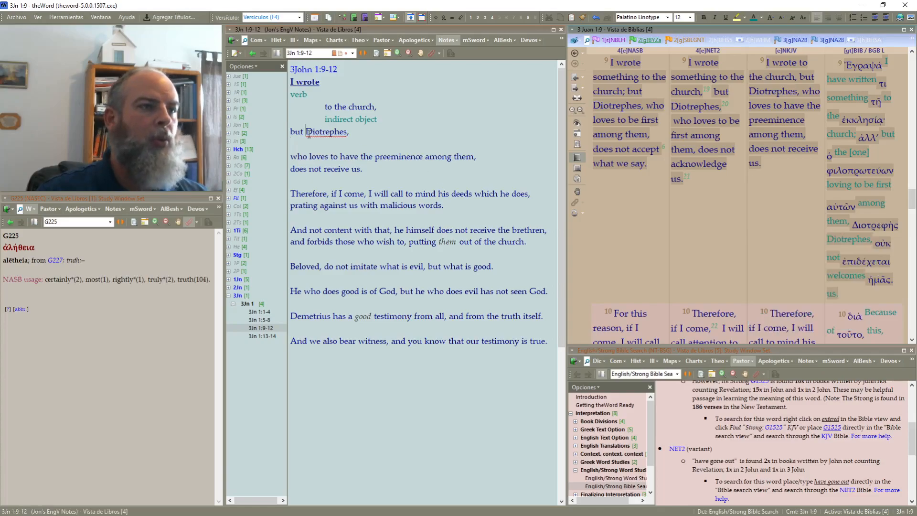
Step: Put "Diotrephes," on its own line below "but", indented one level, and make the name bold
{"action": "key", "text": "Return"}
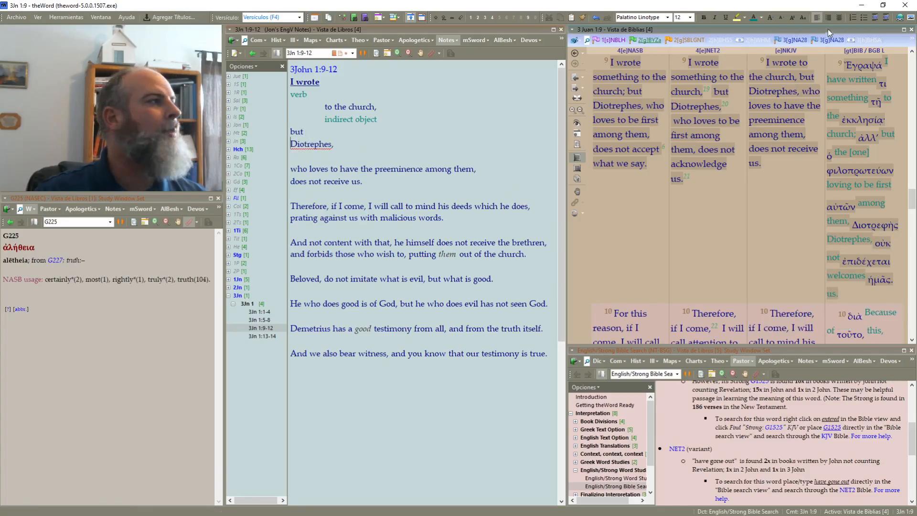
{"action": "left_click", "coordinate": [882, 22]}
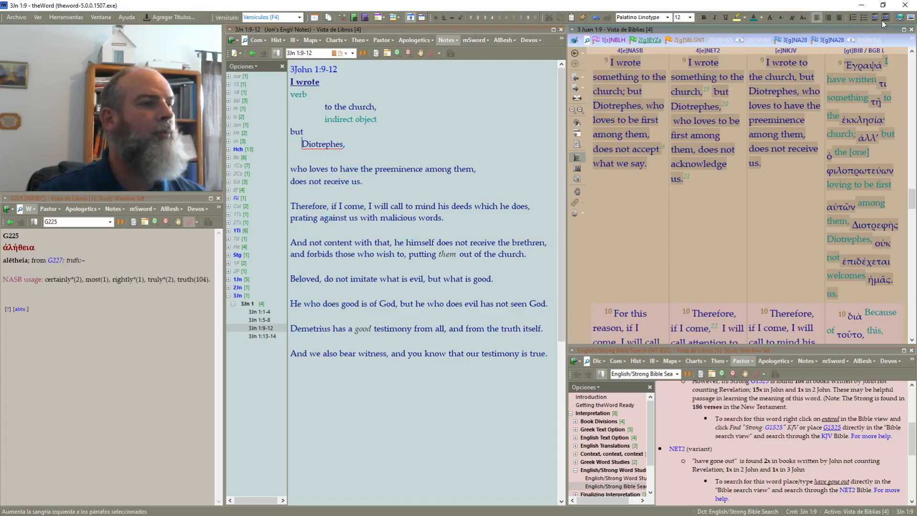
{"action": "double_click", "coordinate": [340, 143]}
{"action": "key", "text": "ctrl+b"}
{"action": "key", "text": "Right"}
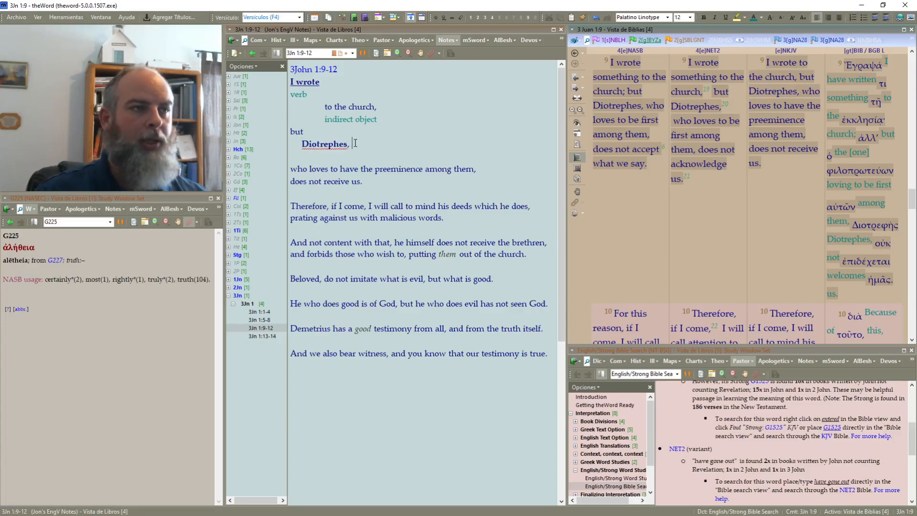
Step: Add a teal "subject" label below "Diotrephes," and remove the blank line beneath the label
{"action": "key", "text": "Return"}
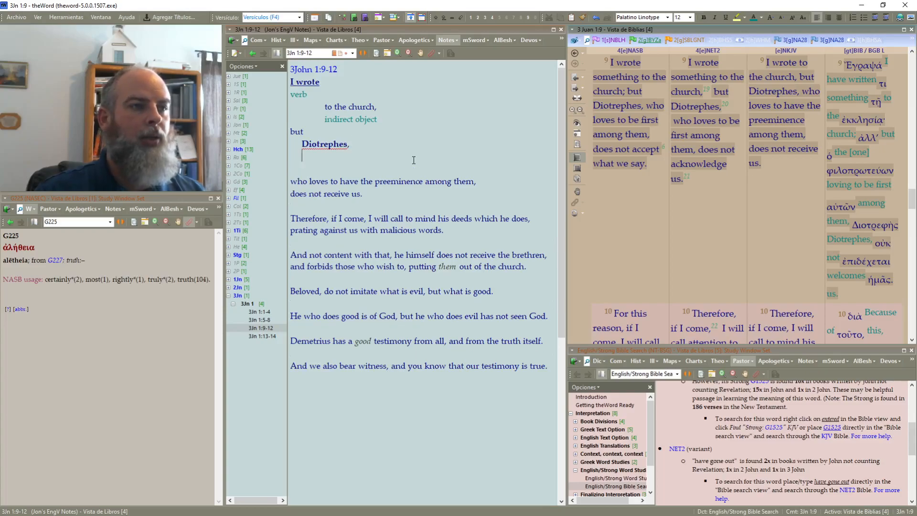
{"action": "type", "text": "subject"}
{"action": "key", "text": "ctrl+shift+Left"}
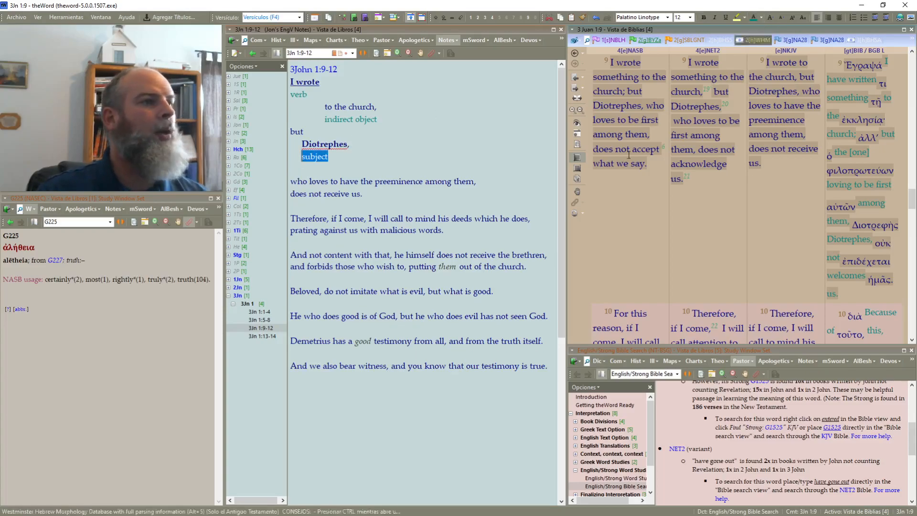
{"action": "left_click", "coordinate": [753, 17]}
{"action": "left_click", "coordinate": [397, 145]}
{"action": "key", "text": "Delete"}
{"action": "key", "text": "Down"}
{"action": "key", "text": "Up"}
{"action": "key", "text": "Up"}
{"action": "key", "text": "Left"}
{"action": "key", "text": "Up"}
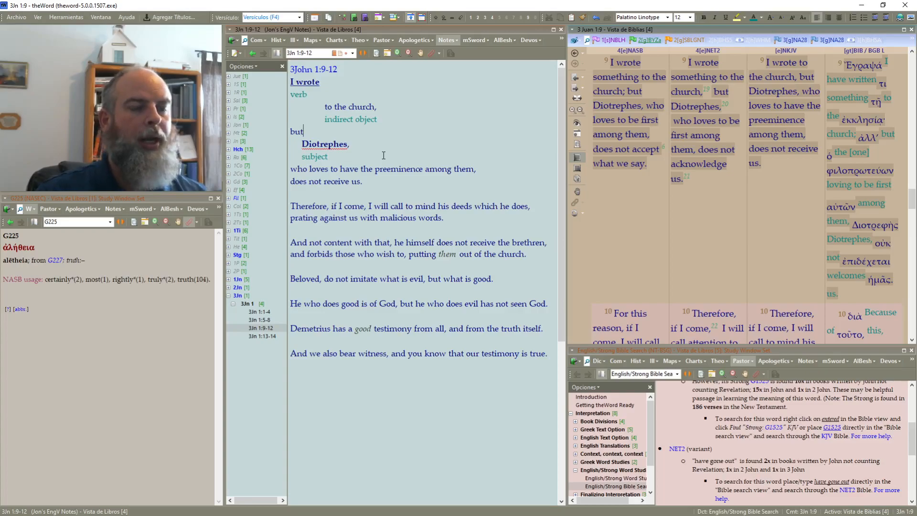
Step: Split "who loves to have the preeminence" from "among them," and format it as a bold line indented one level
{"action": "key", "text": "Down"}
{"action": "key", "text": "Down"}
{"action": "key", "text": "Down"}
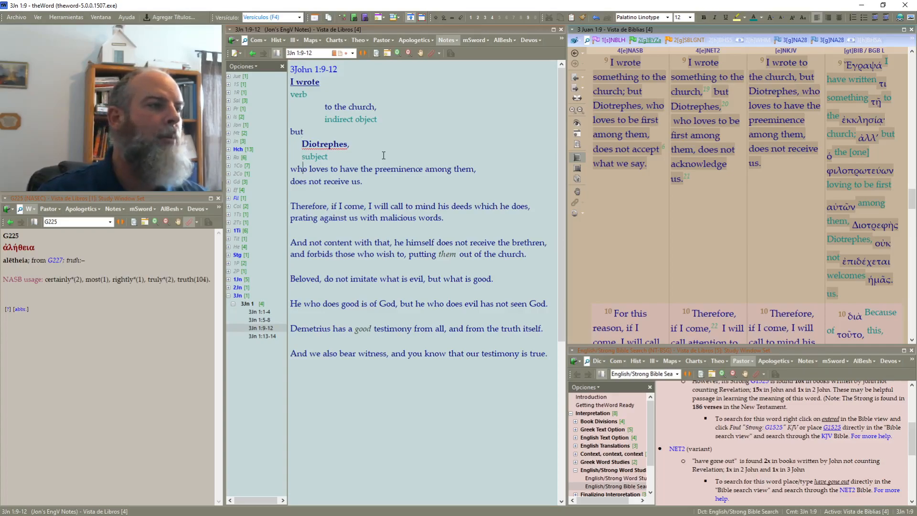
{"action": "mouse_move", "coordinate": [883, 175]}
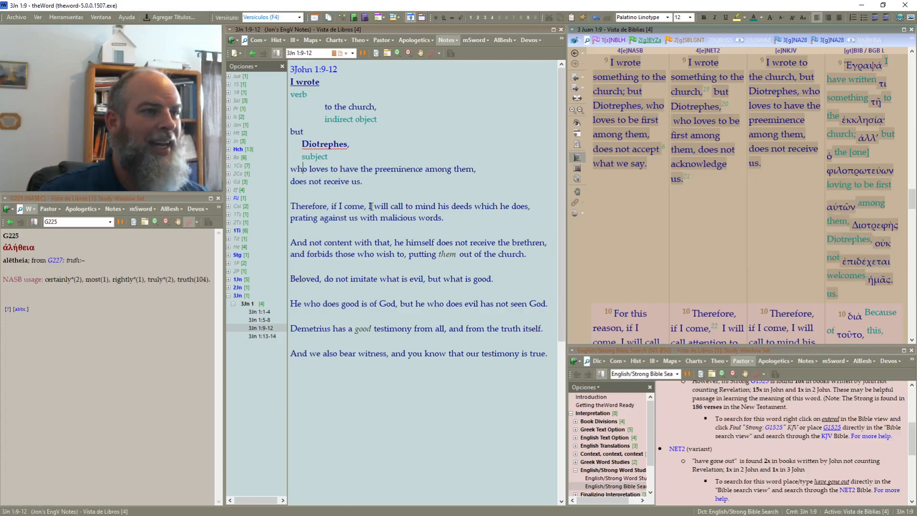
{"action": "left_click", "coordinate": [425, 170]}
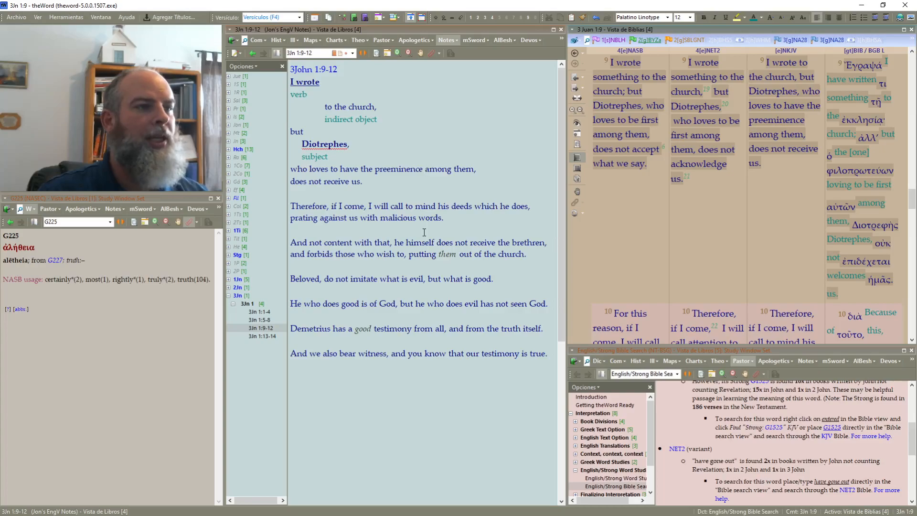
{"action": "key", "text": "Return"}
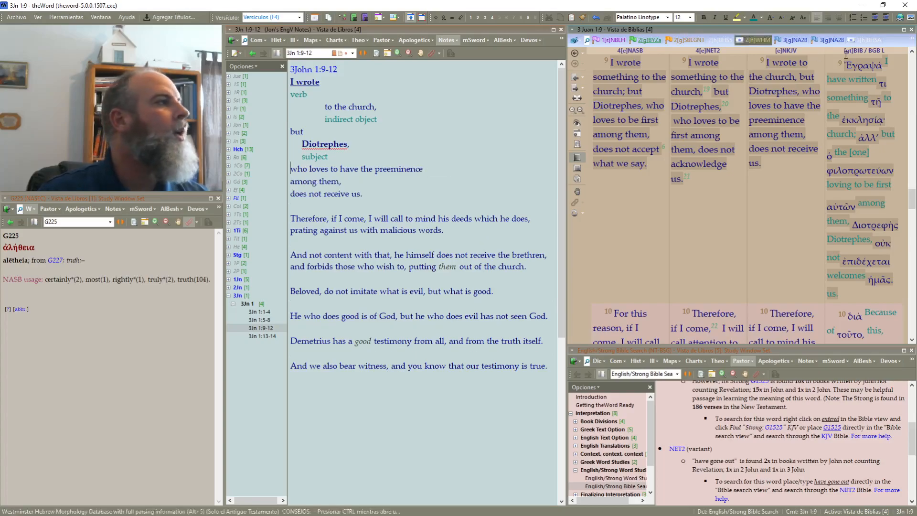
{"action": "left_click", "coordinate": [886, 20]}
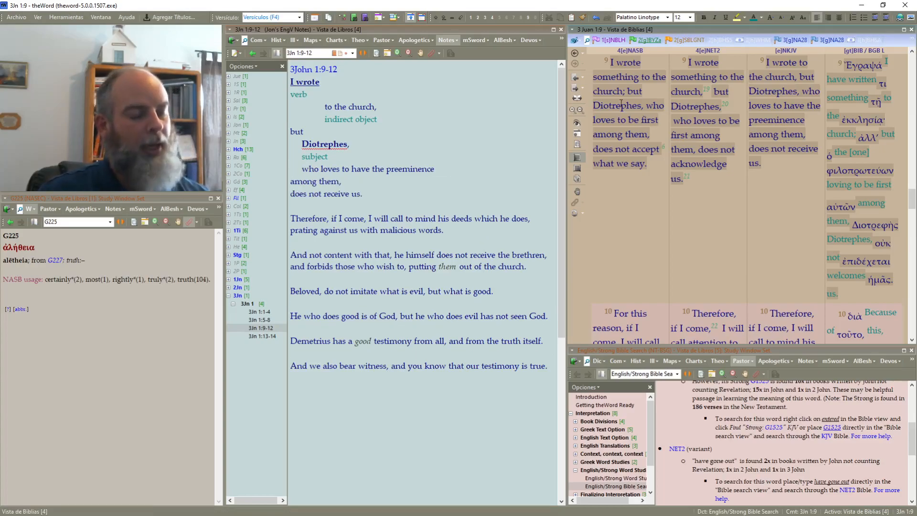
{"action": "key", "text": "shift+End"}
{"action": "key", "text": "ctrl+b"}
Step: Add the label "adjetive participle" on a new line below "who loves to have the preeminence"
{"action": "key", "text": "End"}
{"action": "key", "text": "Return"}
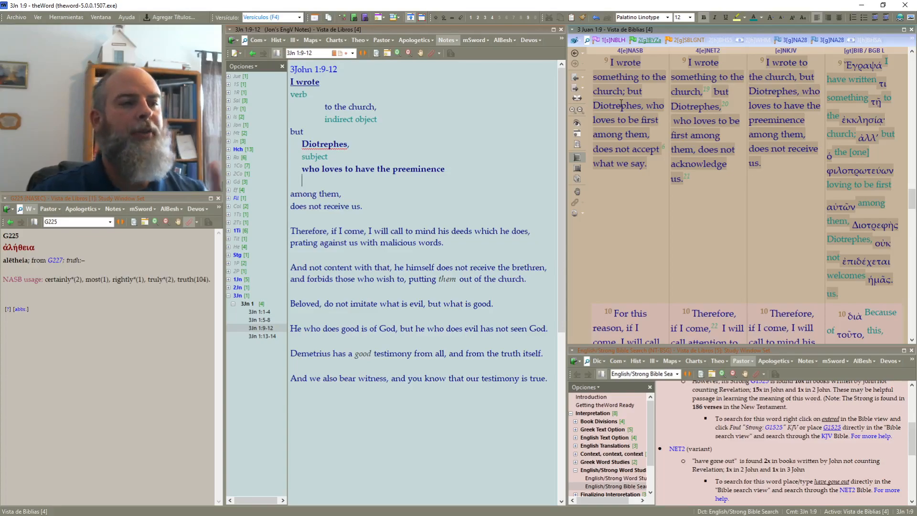
{"action": "type", "text": "part6icip"}
{"action": "key", "text": "BackSpace"}
{"action": "key", "text": "BackSpace"}
{"action": "key", "text": "BackSpace"}
{"action": "key", "text": "BackSpace"}
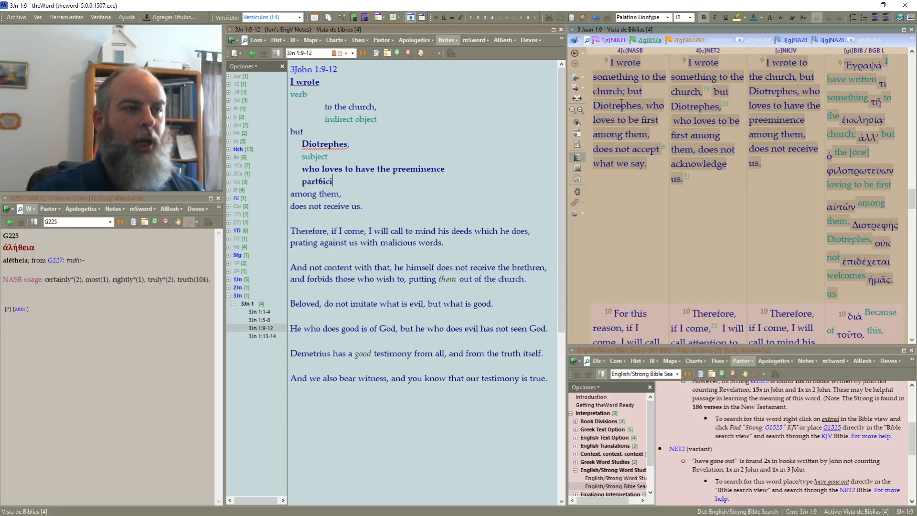
{"action": "key", "text": "BackSpace"}
{"action": "type", "text": "ciple"}
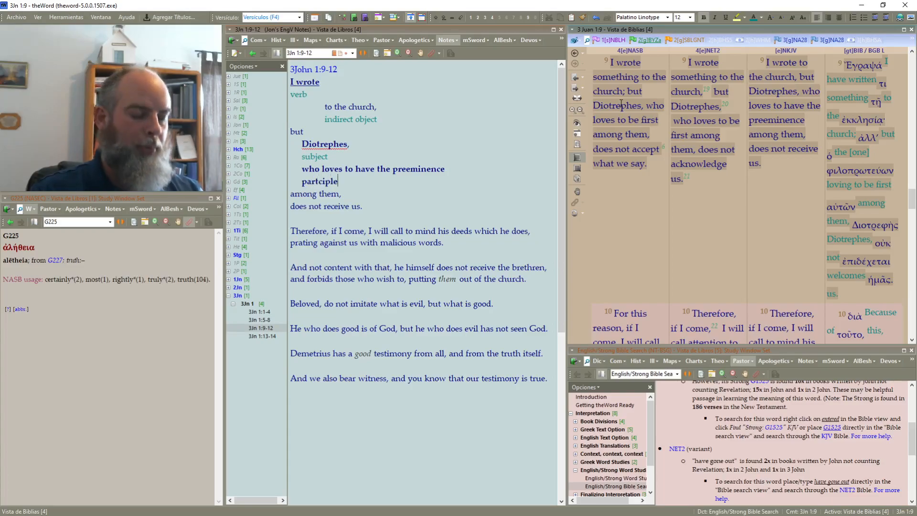
{"action": "key", "text": "Home"}
{"action": "type", "text": "adjective "}
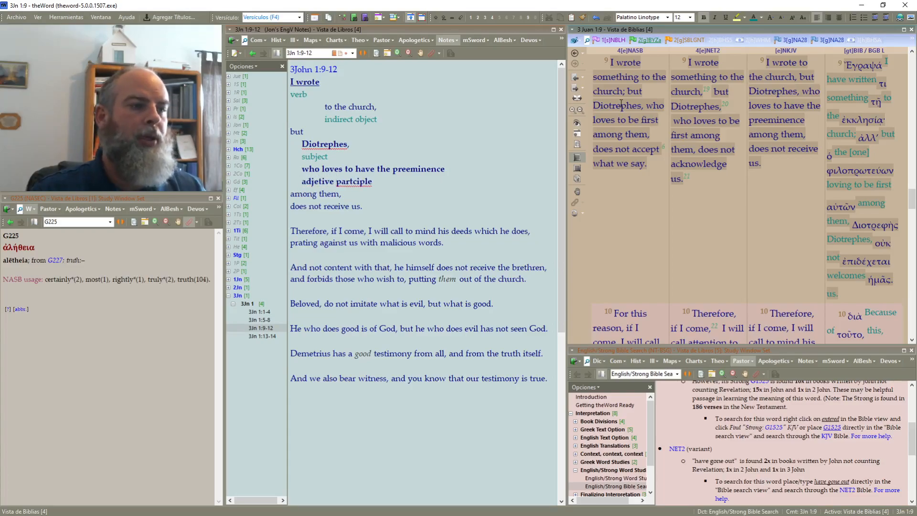
{"action": "type", "text": "i"}
Step: Remove the bold formatting from the "adjetive participle" label and color it teal
{"action": "key", "text": "End"}
{"action": "key", "text": "shift+Home"}
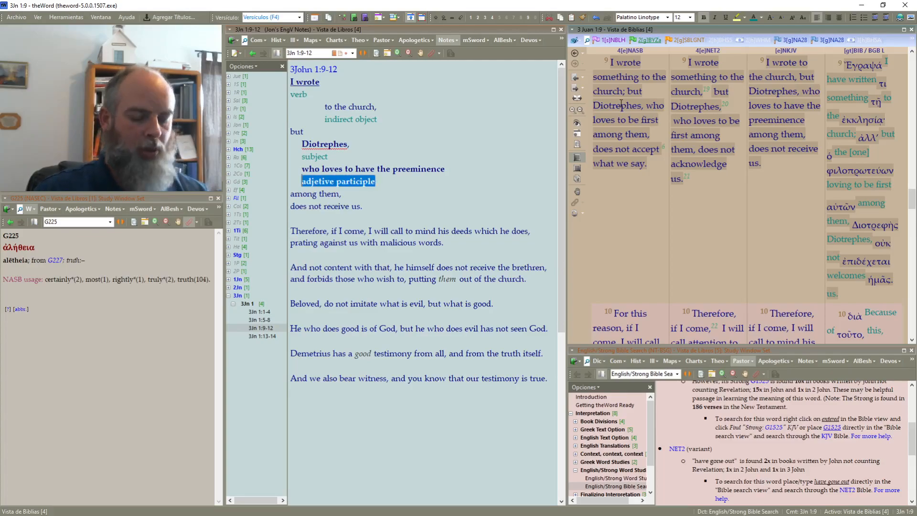
{"action": "key", "text": "ctrl+b"}
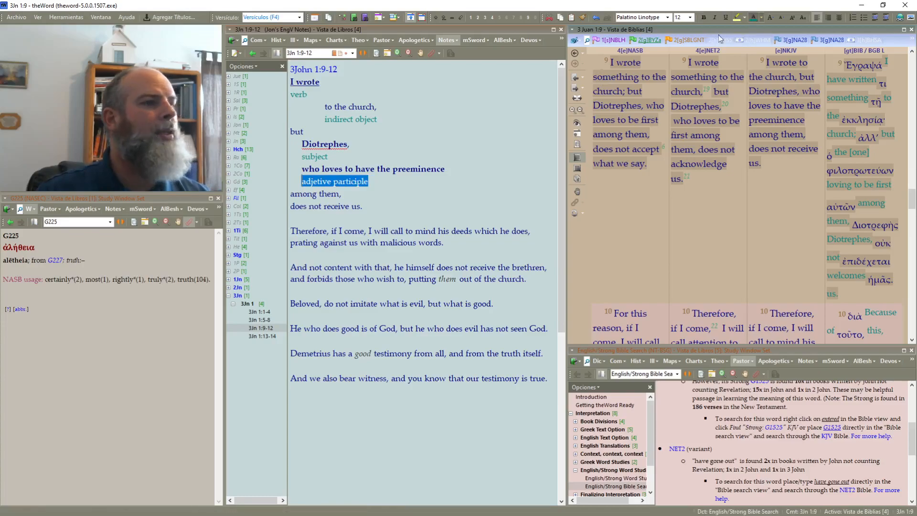
Step: Indent the "among them," line three levels and leave no blank line between it and "does not receive us."
{"action": "left_click", "coordinate": [354, 194]}
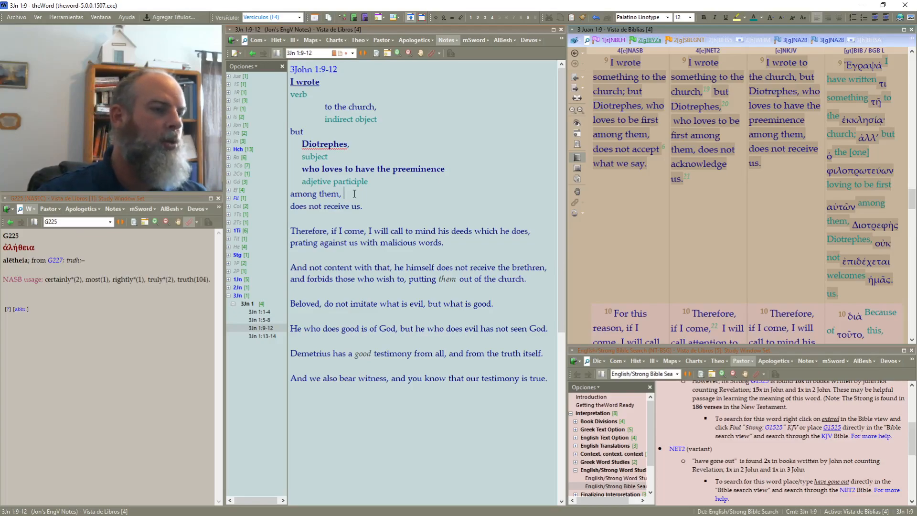
{"action": "key", "text": "Return"}
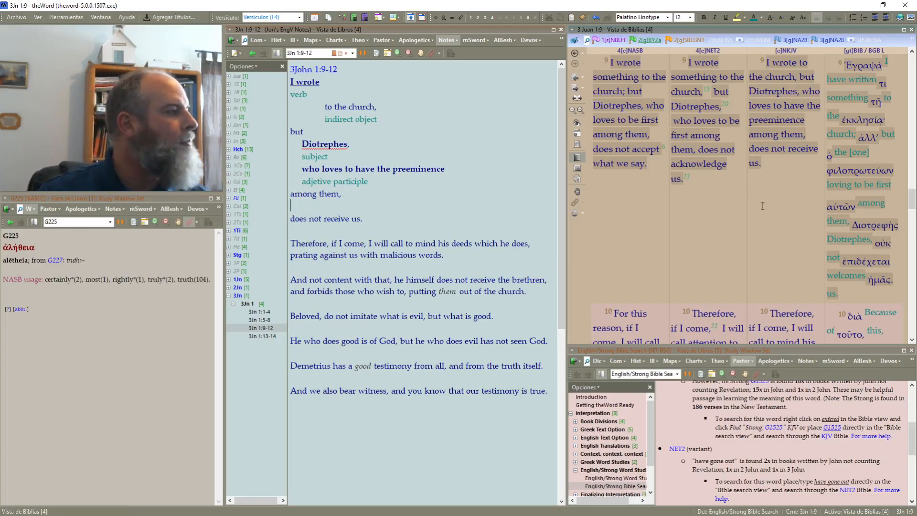
{"action": "left_click", "coordinate": [315, 190]}
{"action": "left_click", "coordinate": [347, 198]}
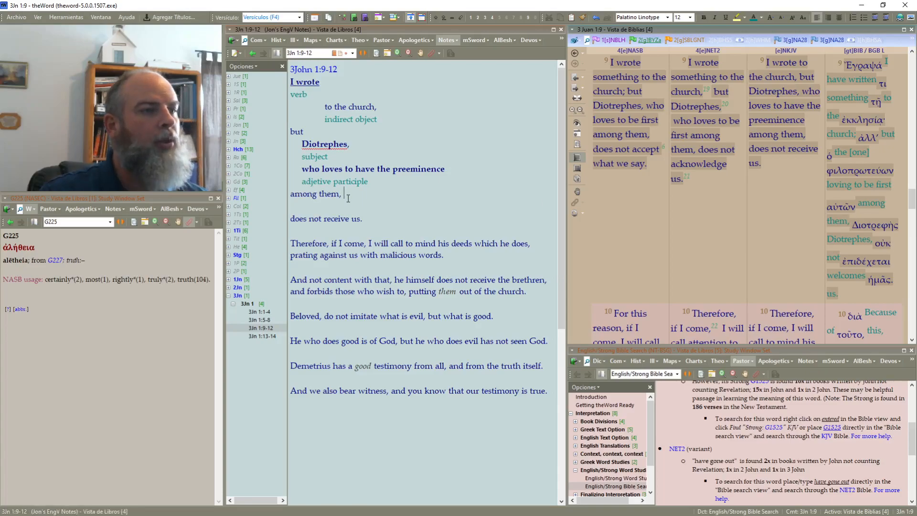
{"action": "left_click", "coordinate": [886, 18]}
{"action": "left_click", "coordinate": [886, 18]}
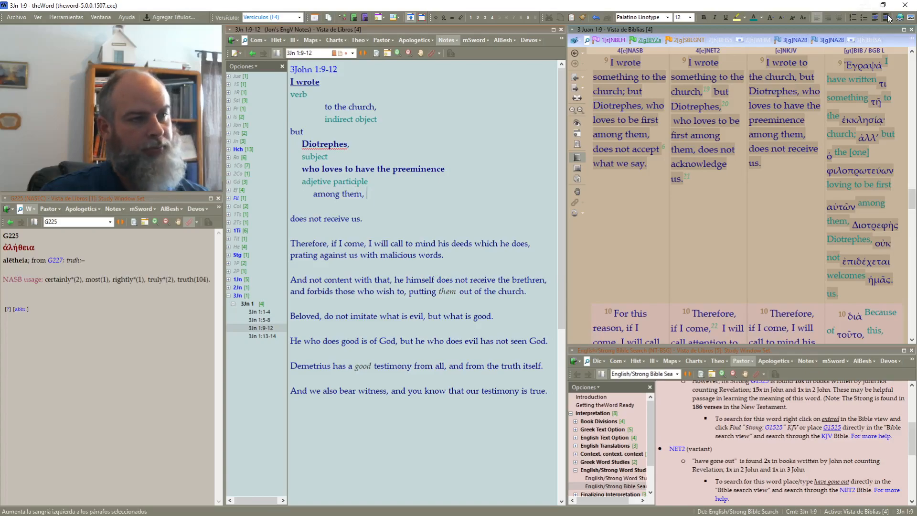
{"action": "left_click", "coordinate": [886, 18]}
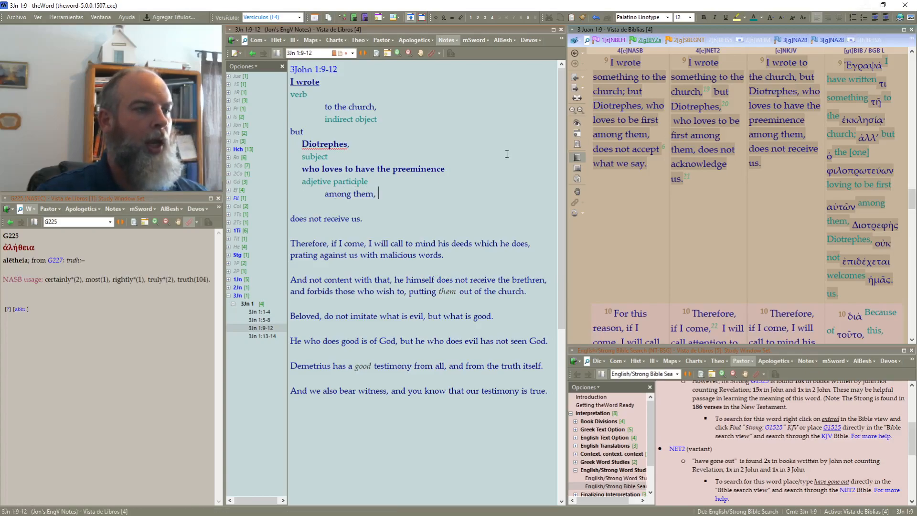
{"action": "key", "text": "Delete"}
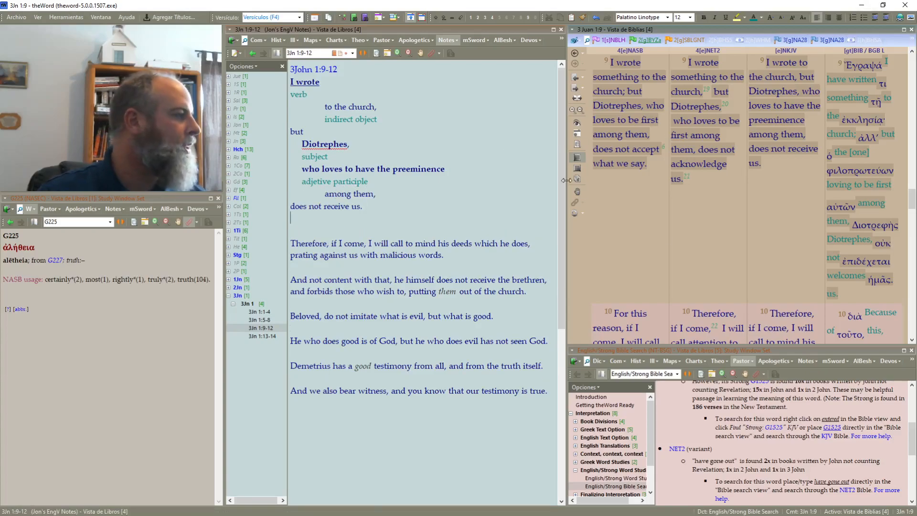
Step: Check the parsing of the Greek word for "welcomes", and move "us." to its own line, indented two levels
{"action": "mouse_move", "coordinate": [879, 258]}
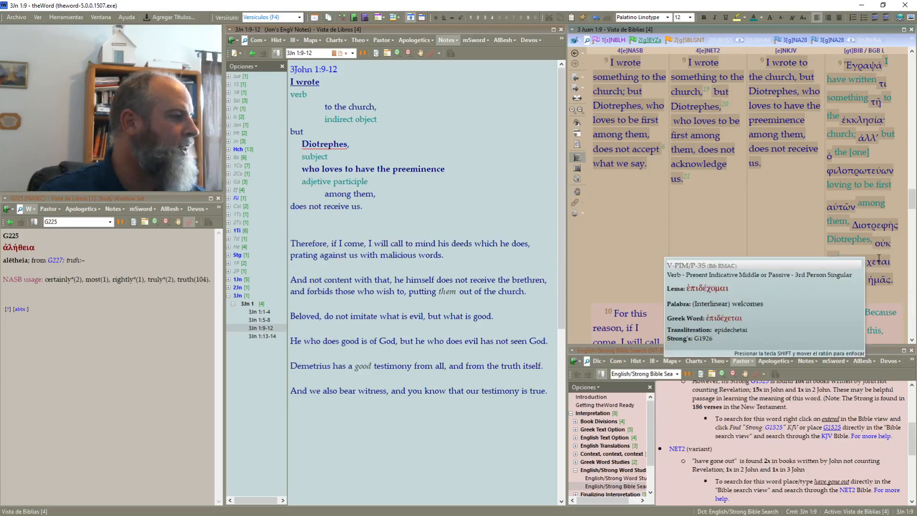
{"action": "left_click", "coordinate": [353, 206]}
{"action": "key", "text": "Return"}
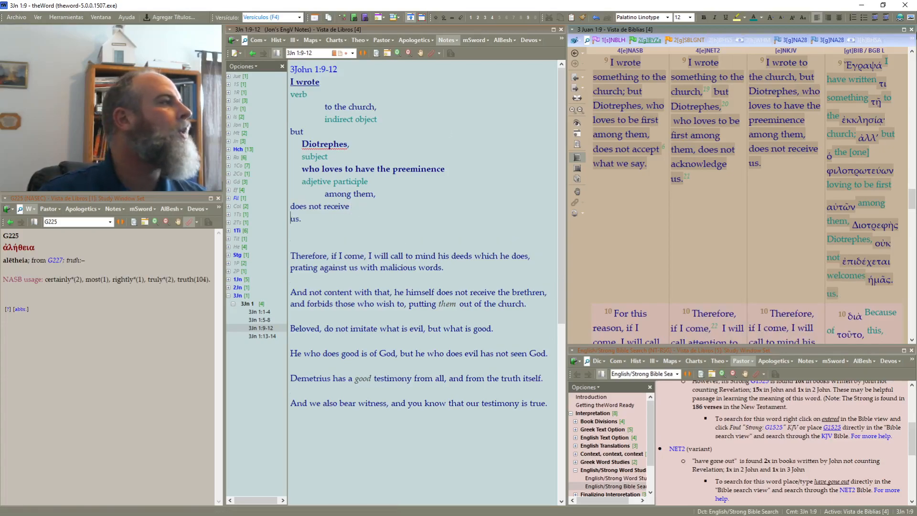
{"action": "left_click", "coordinate": [884, 19]}
Step: Add a teal "verb" label on a new line below "does not receive"
{"action": "left_click", "coordinate": [350, 207]}
{"action": "key", "text": "Return"}
{"action": "type", "text": "verb"}
{"action": "key", "text": "shift+Home"}
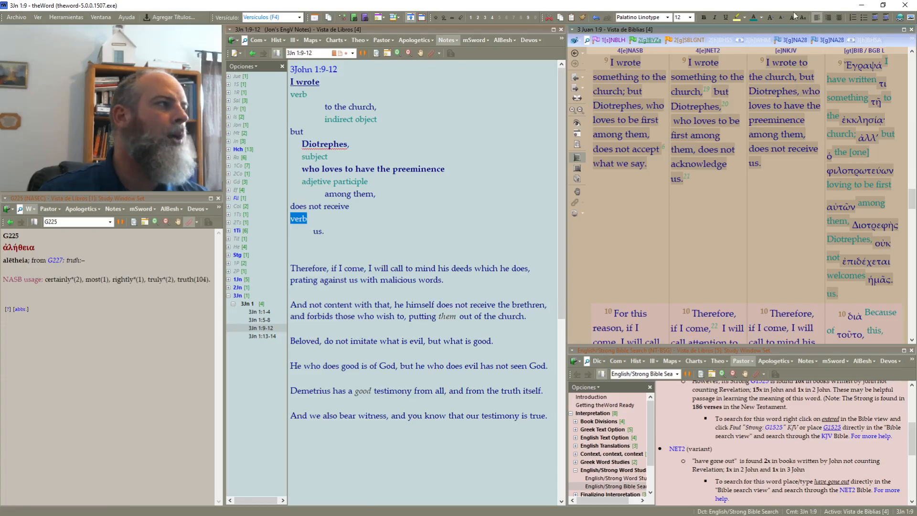
{"action": "left_click", "coordinate": [368, 210]}
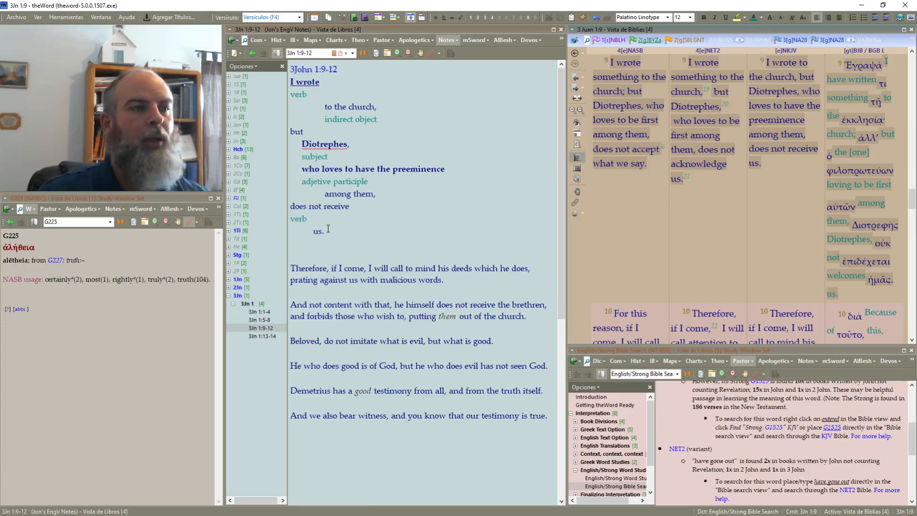
Step: Make "does" and "receive" bold and underlined, leaving "not" in plain text
{"action": "triple_click", "coordinate": [355, 207]}
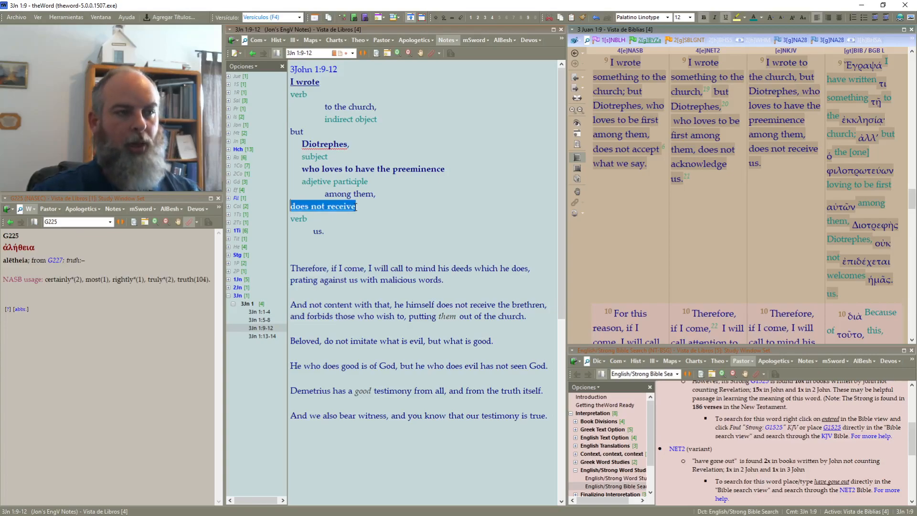
{"action": "left_click_drag", "start_coordinate": [309, 207], "coordinate": [327, 207]}
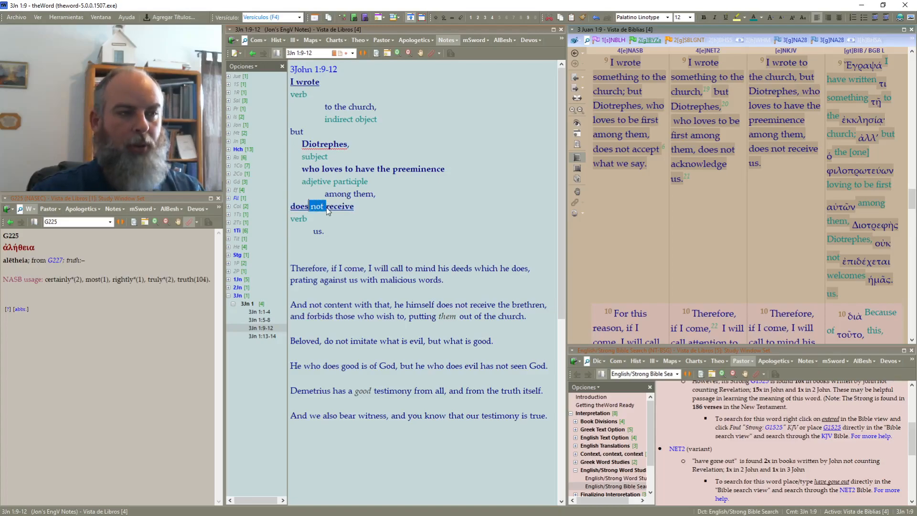
{"action": "left_click", "coordinate": [348, 219]}
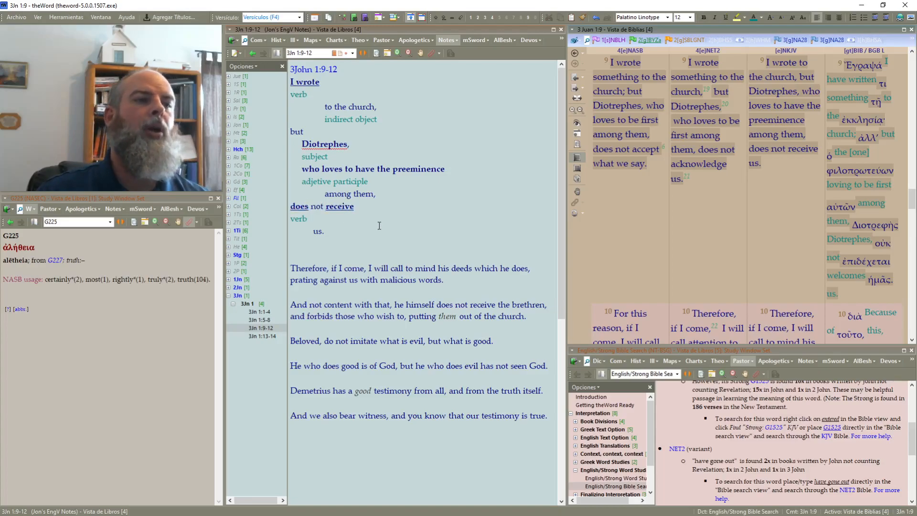
Step: Remove the extra blank line below "us." and put "Therefore," on its own line
{"action": "left_click", "coordinate": [329, 231]}
{"action": "key", "text": "Delete"}
{"action": "key", "text": "Down"}
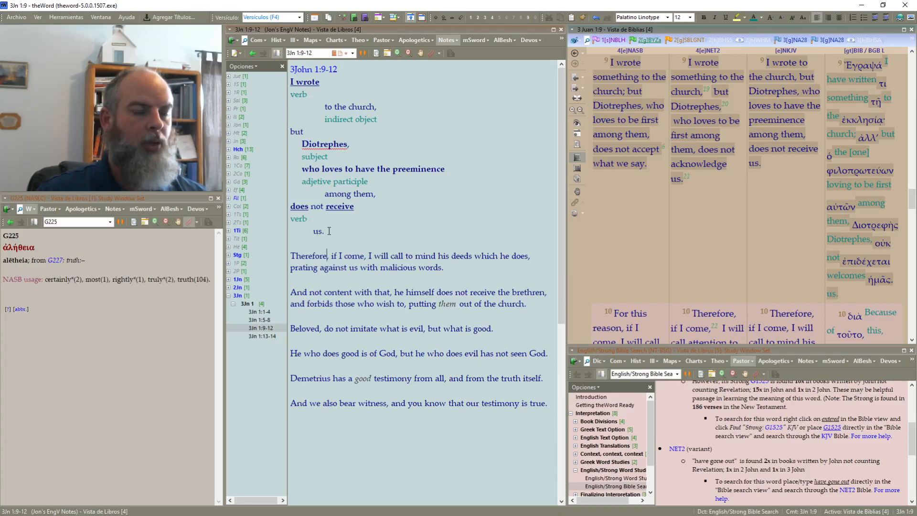
{"action": "key", "text": "Return"}
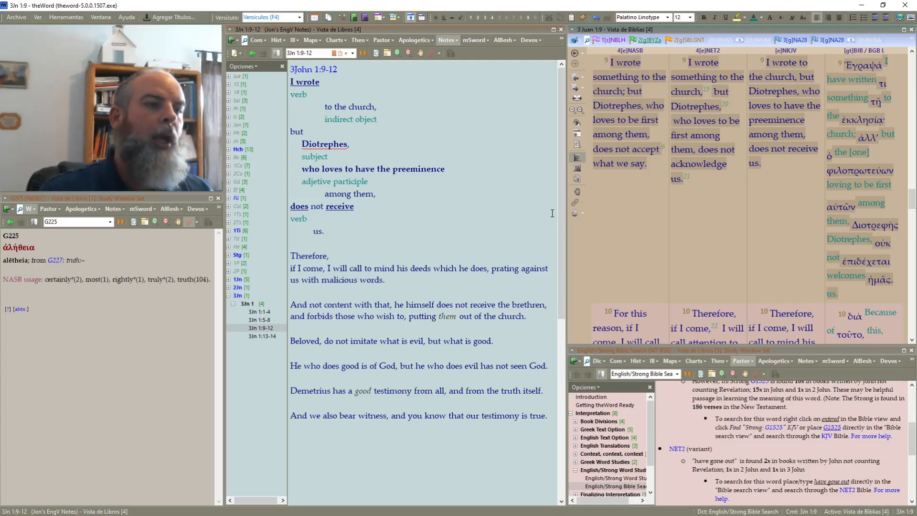
Step: Bring verse 10 into view in the Greek interlinear and insert an empty line below "Therefore," in the notes
{"action": "scroll", "coordinate": [743, 198], "scroll_direction": "down", "scroll_amount": 5}
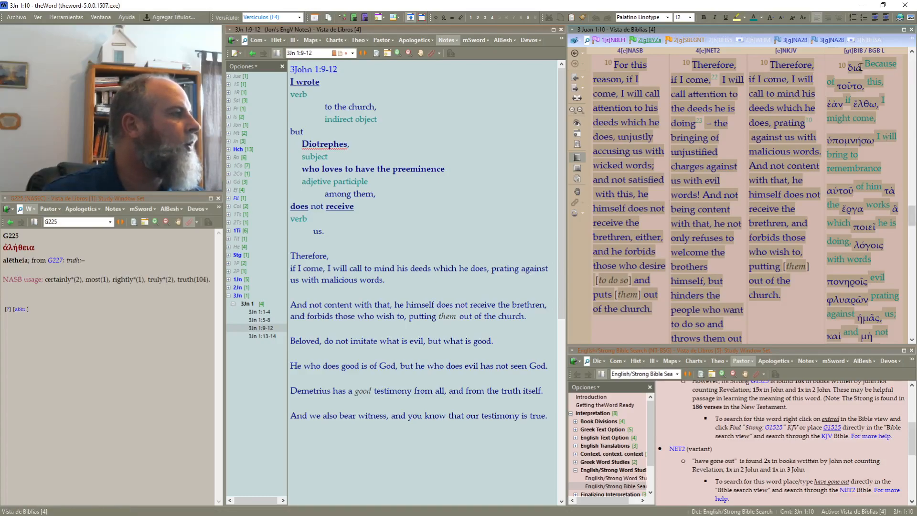
{"action": "left_click", "coordinate": [340, 255]}
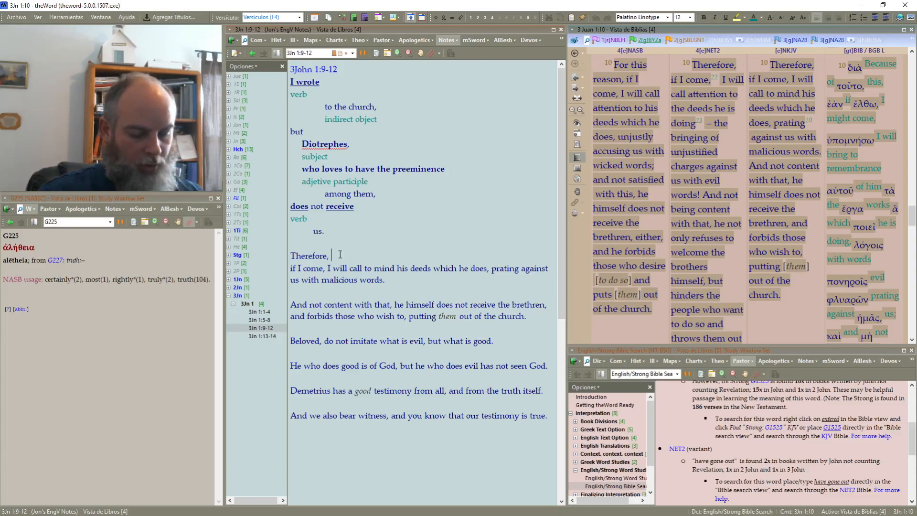
{"action": "key", "text": "Return"}
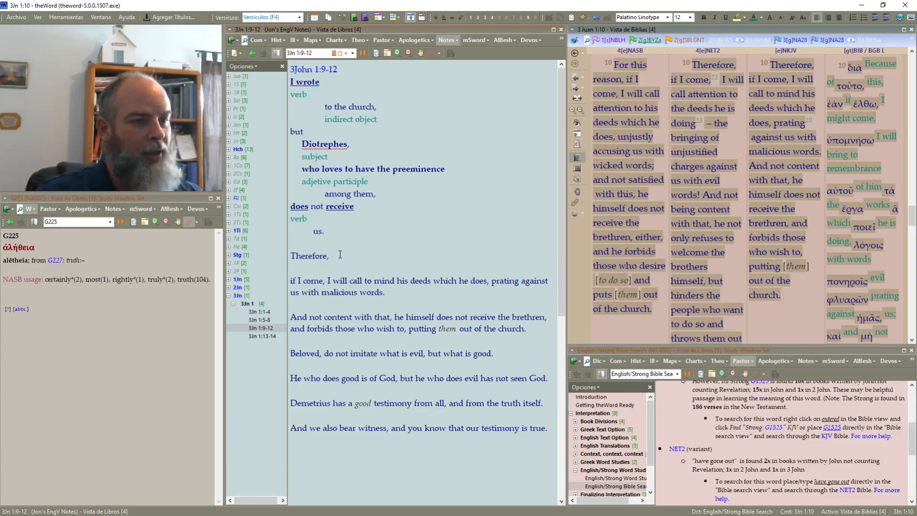
Step: Look at 3 John 1:10 in the BYZ Greek text, and return to verse 10 in the parallel view with the interlinear
{"action": "left_click", "coordinate": [650, 42]}
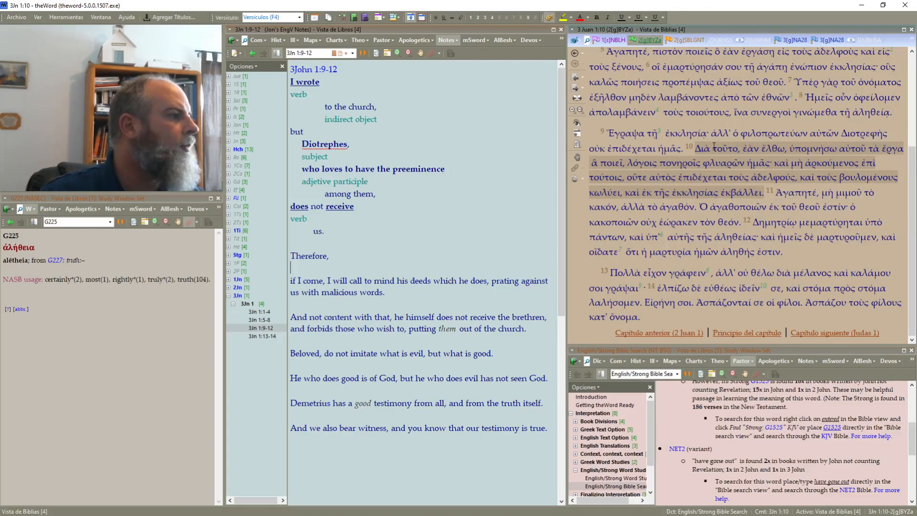
{"action": "left_click", "coordinate": [575, 53]}
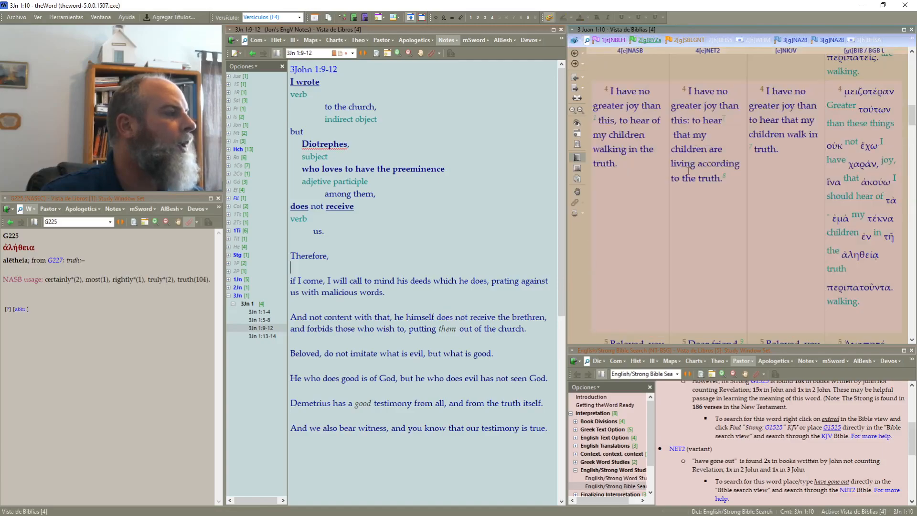
{"action": "left_click", "coordinate": [318, 70]}
{"action": "scroll", "coordinate": [850, 171], "scroll_direction": "down", "scroll_amount": 5}
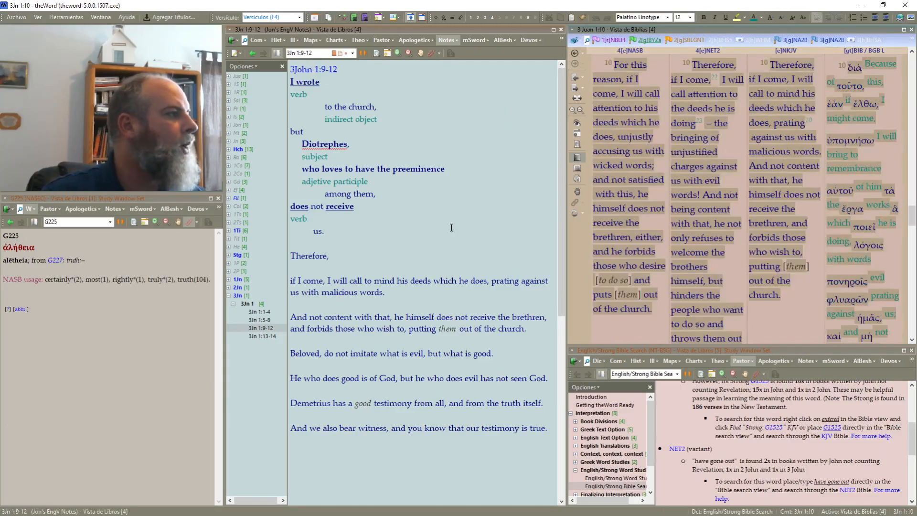
Step: Separate "if I come," from "I will call to mind" and place it directly below "Therefore," with an empty line after it
{"action": "left_click", "coordinate": [328, 281]}
{"action": "key", "text": "Return"}
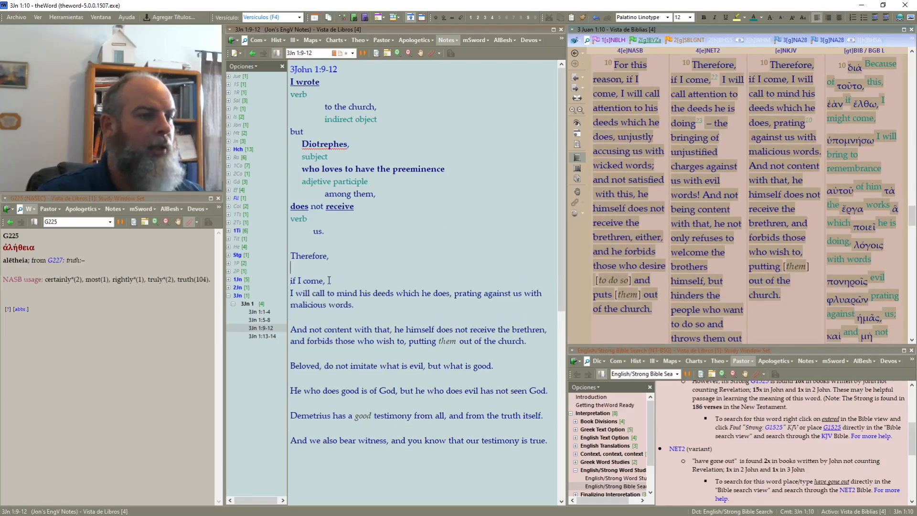
{"action": "key", "text": "BackSpace"}
{"action": "key", "text": "Return"}
Step: Put "if" on its own line above "I come," and add a teal "conditional" label below it
{"action": "key", "text": "Up"}
{"action": "key", "text": "Right"}
{"action": "key", "text": "Right"}
{"action": "key", "text": "Right"}
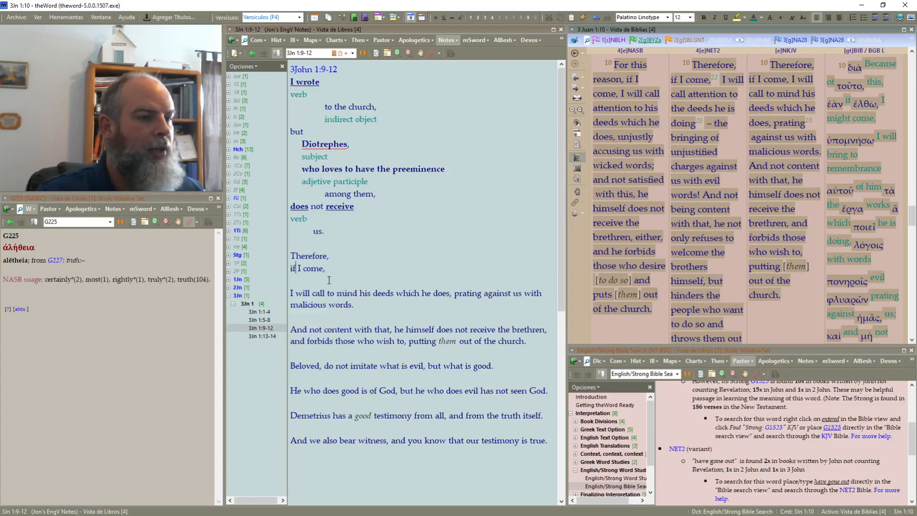
{"action": "key", "text": "Return"}
{"action": "key", "text": "Up"}
{"action": "key", "text": "End"}
{"action": "key", "text": "Return"}
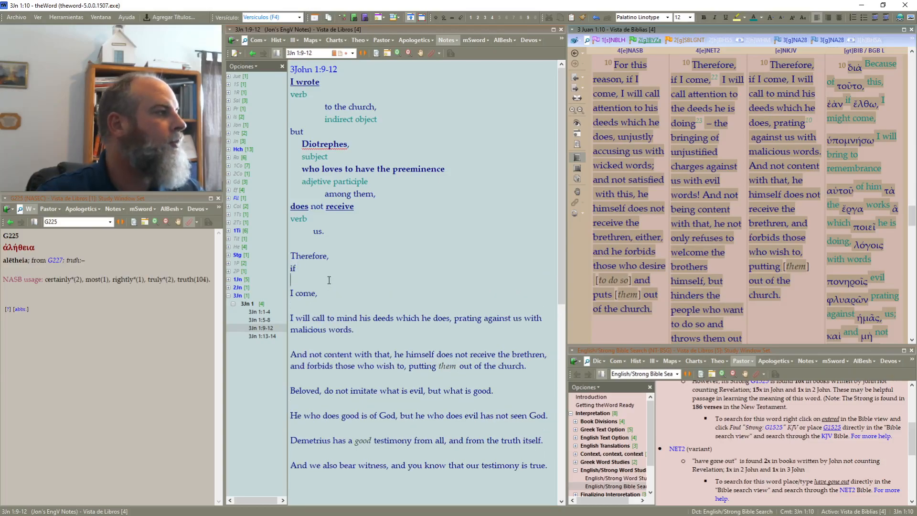
{"action": "type", "text": "conditional"}
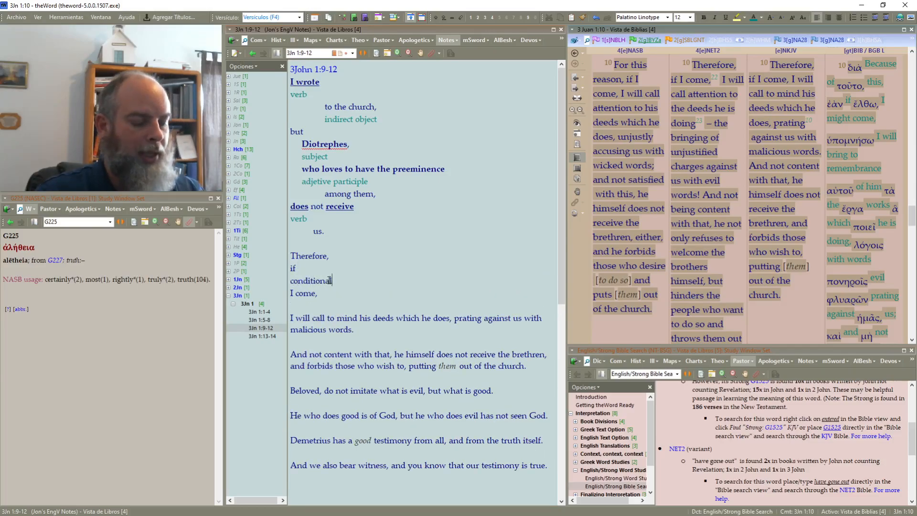
{"action": "double_click", "coordinate": [329, 280]}
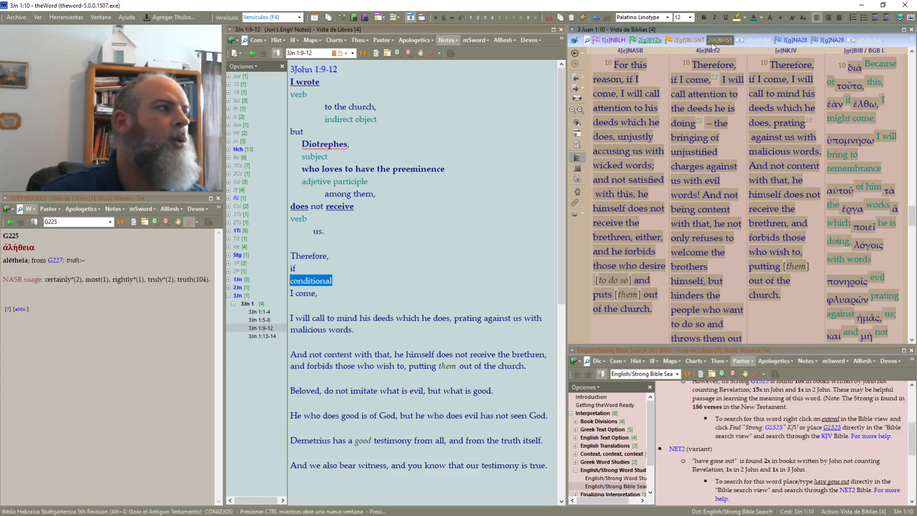
{"action": "left_click", "coordinate": [347, 219]}
Step: Add a teal "verb" label on a new line below "I come,"
{"action": "left_click", "coordinate": [330, 290]}
{"action": "key", "text": "Return"}
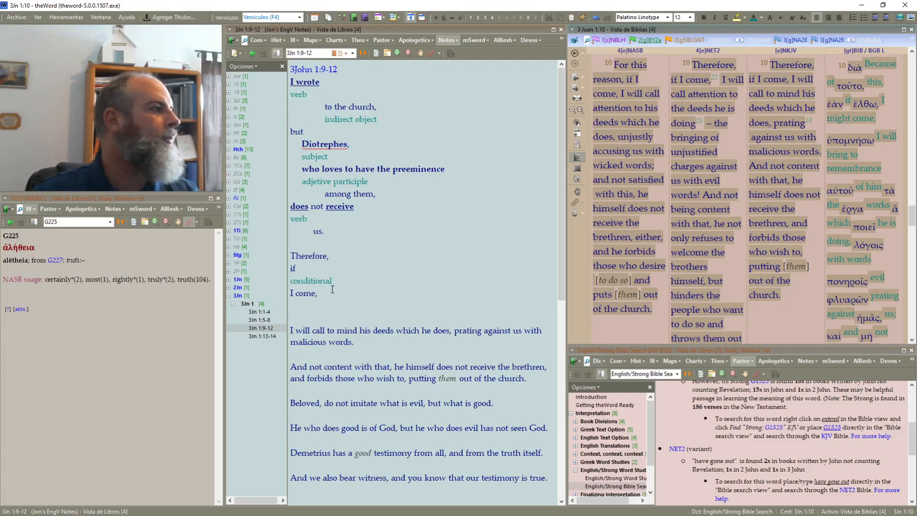
{"action": "type", "text": "verb,"}
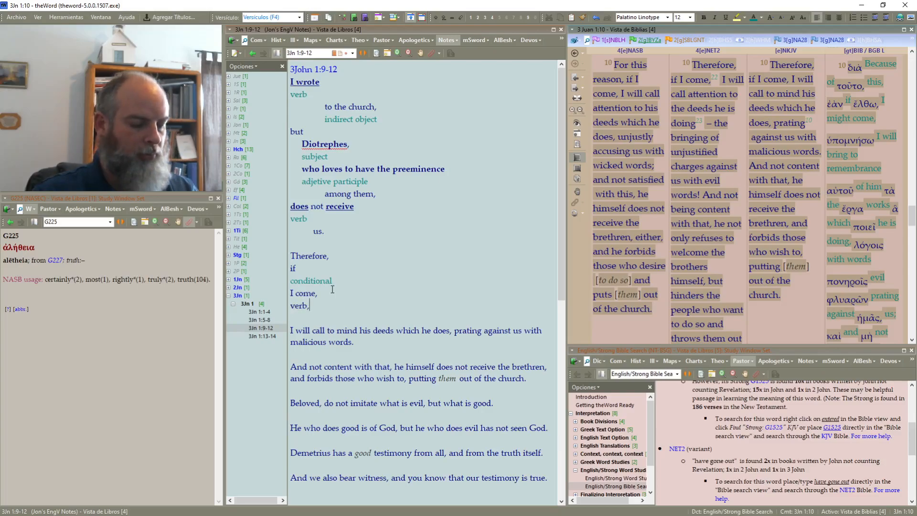
{"action": "key", "text": "shift+Home"}
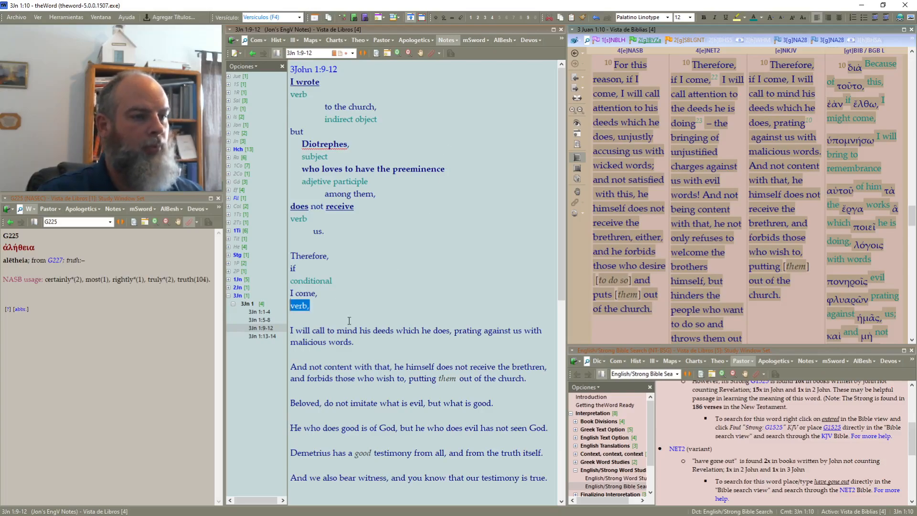
{"action": "key", "text": "Right"}
{"action": "key", "text": "BackSpace"}
{"action": "key", "text": "shift+Home"}
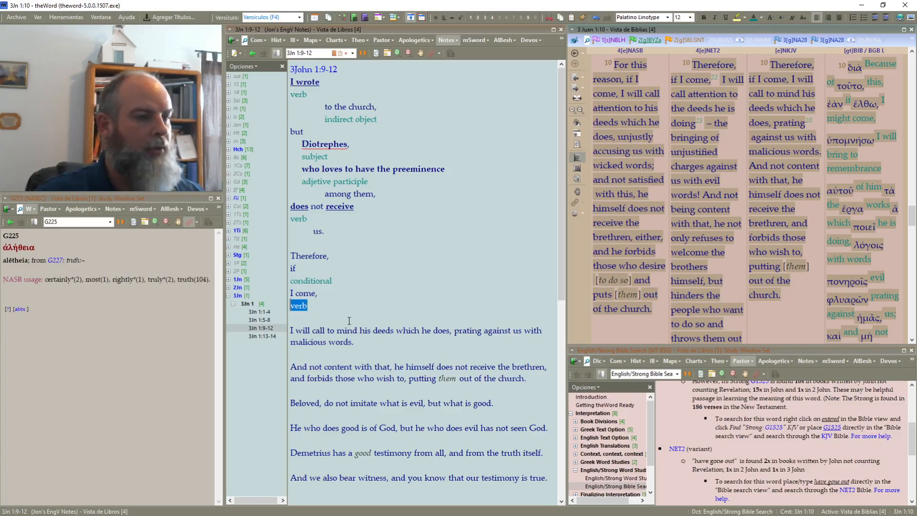
{"action": "left_click", "coordinate": [759, 19]}
{"action": "left_click", "coordinate": [334, 269]}
Step: Make "I come" bold and underlined
{"action": "left_click", "coordinate": [315, 293]}
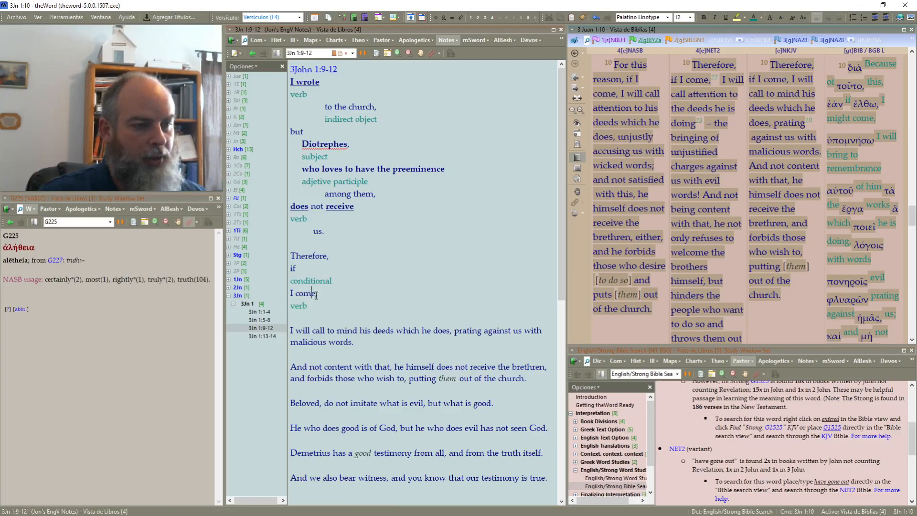
{"action": "triple_click", "coordinate": [317, 294]}
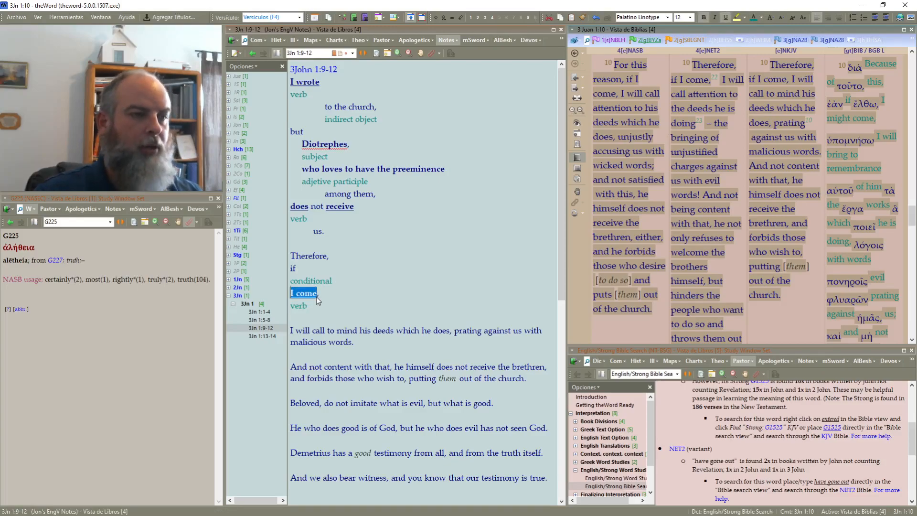
{"action": "left_click", "coordinate": [360, 295]}
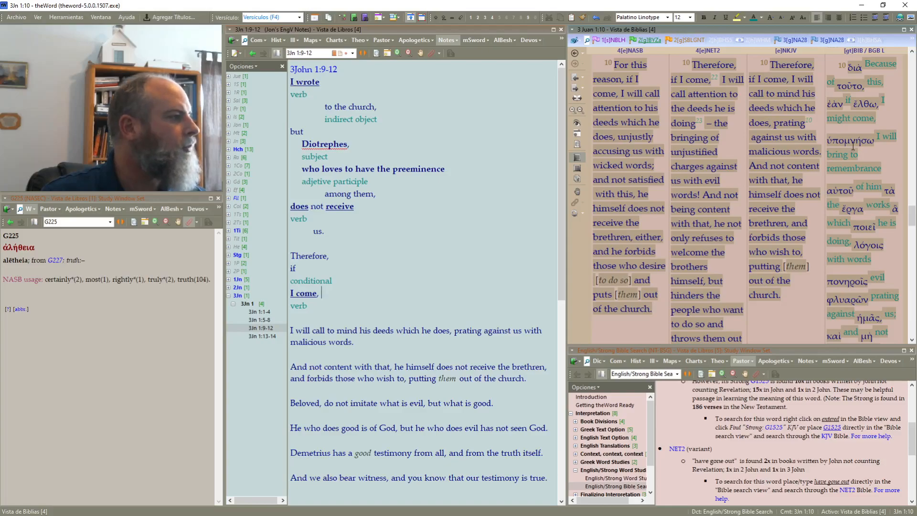
Step: Put "I will call to mind" on its own line and add a teal "verb" label below it
{"action": "mouse_move", "coordinate": [866, 103]}
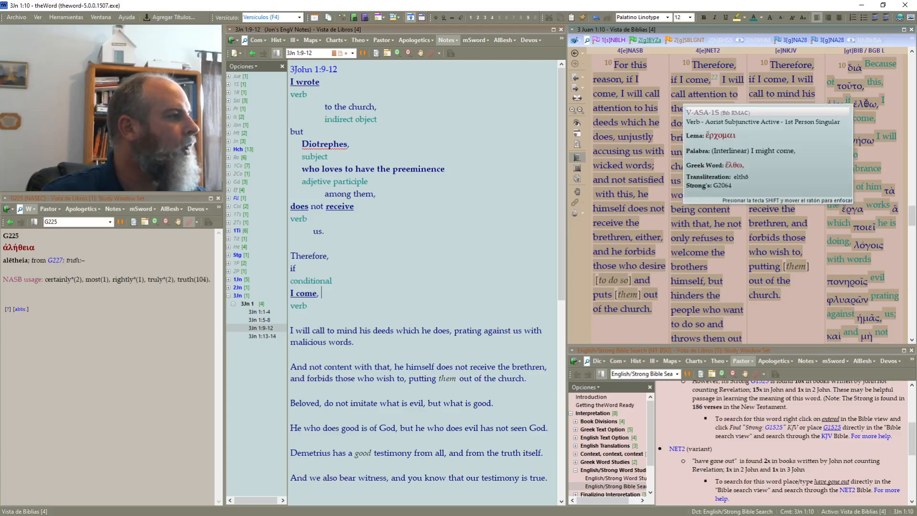
{"action": "scroll", "coordinate": [388, 204], "scroll_direction": "down", "scroll_amount": 3}
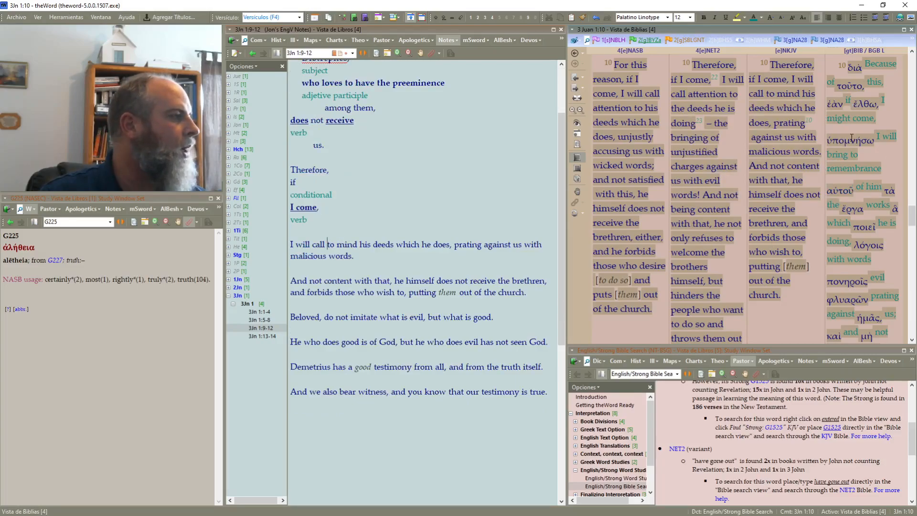
{"action": "mouse_move", "coordinate": [851, 137]}
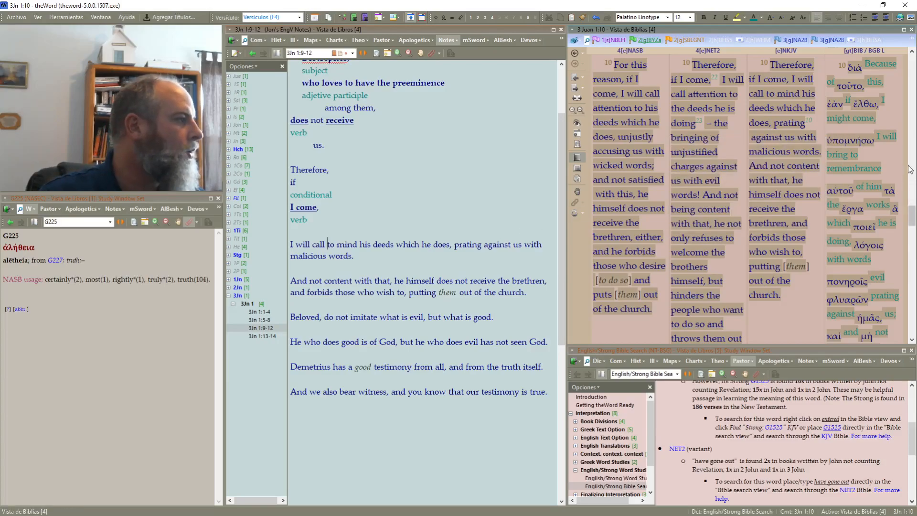
{"action": "left_click", "coordinate": [361, 244]}
{"action": "key", "text": "Return"}
{"action": "key", "text": "Return"}
{"action": "key", "text": "Up"}
{"action": "type", "text": "verb"}
{"action": "key", "text": "shift+Home"}
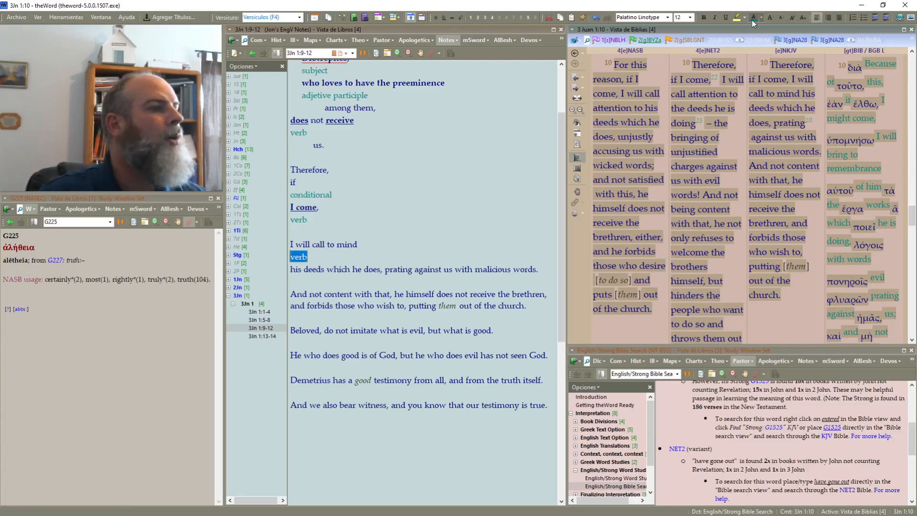
Step: Set the underlined "I come" in italics and remove its bold formatting
{"action": "left_click", "coordinate": [317, 207]}
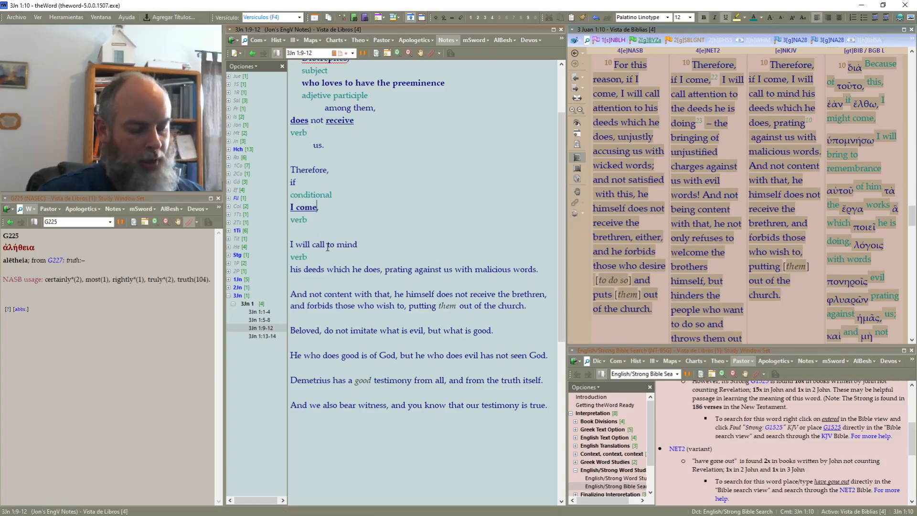
{"action": "key", "text": "shift+Home"}
{"action": "key", "text": "ctrl+i"}
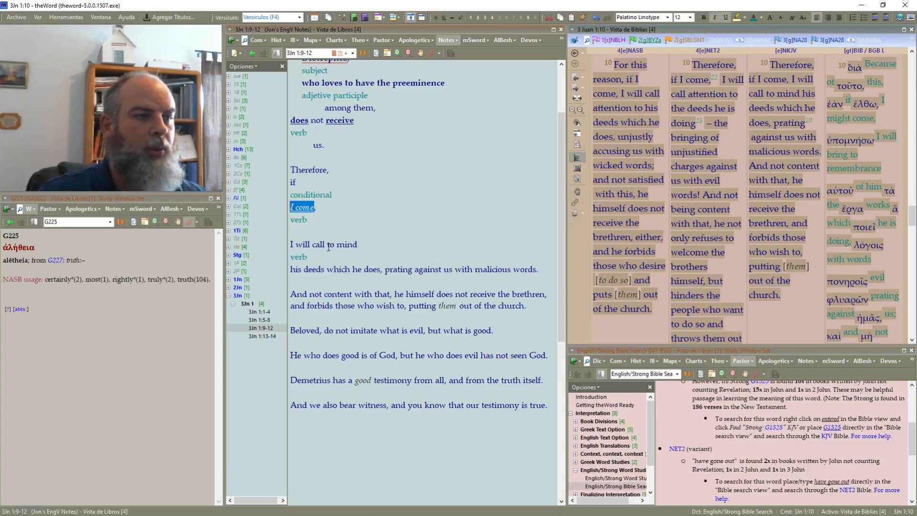
Step: Make "I will call to mind" bold and underlined
{"action": "left_click", "coordinate": [376, 247]}
{"action": "key", "text": "shift+Home"}
{"action": "key", "text": "ctrl+b"}
{"action": "key", "text": "ctrl+u"}
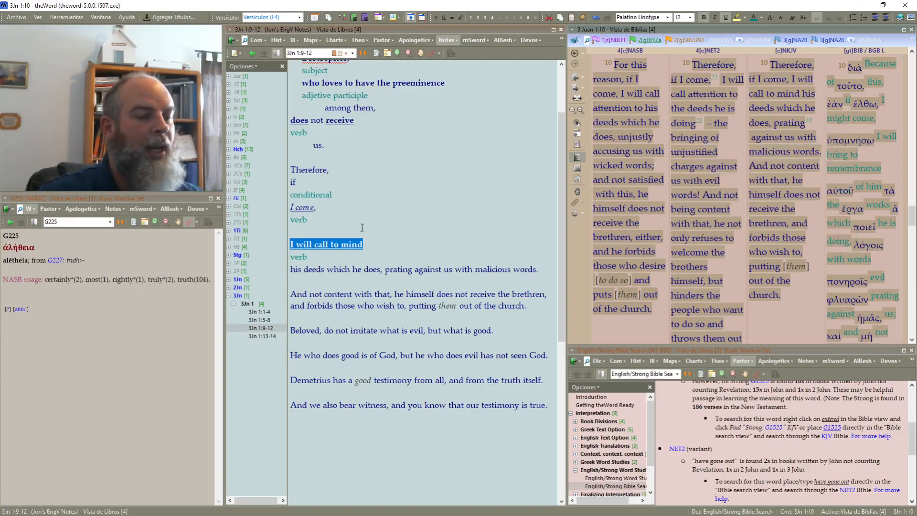
{"action": "left_click", "coordinate": [370, 245]}
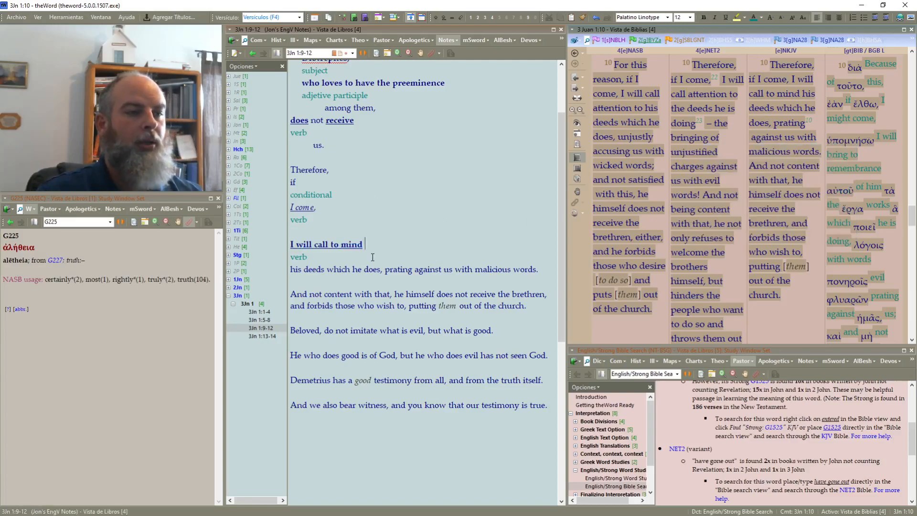
Step: Put "his deeds" on its own line and indent it below the "verb" label of "I will call to mind"
{"action": "left_click", "coordinate": [327, 269]}
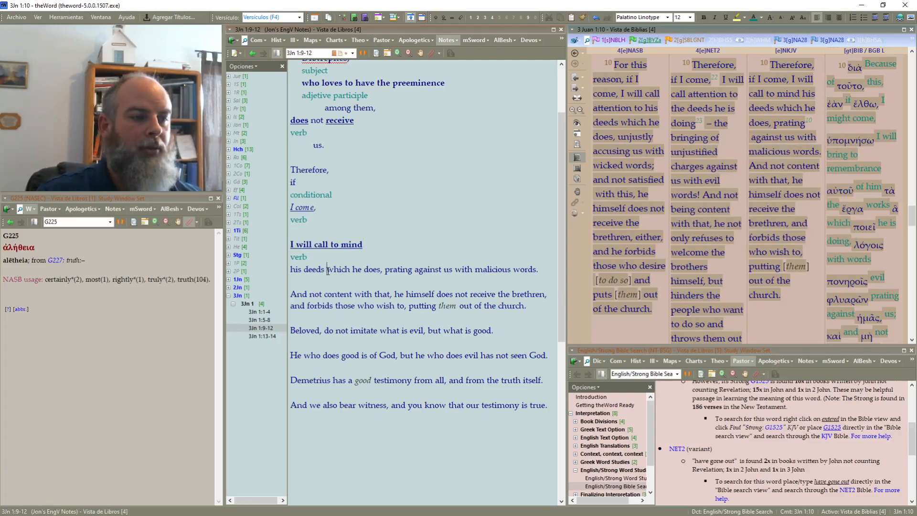
{"action": "key", "text": "Return"}
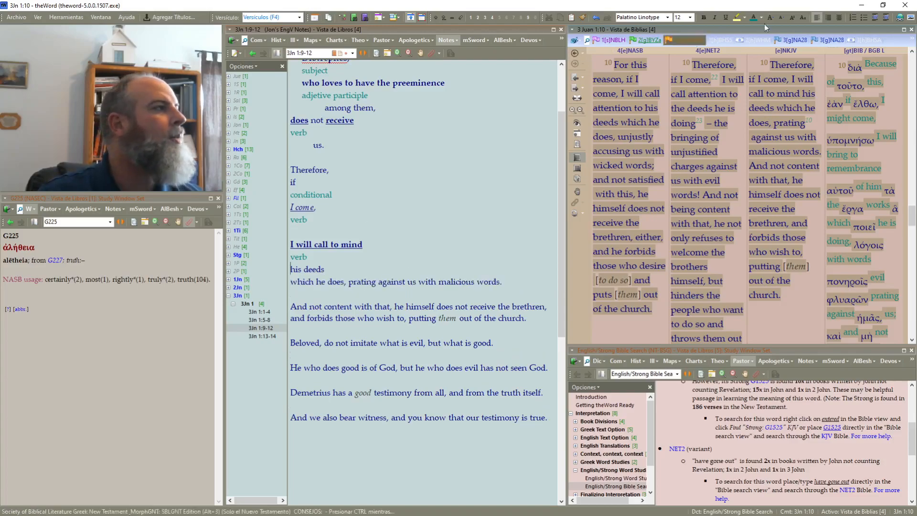
{"action": "left_click", "coordinate": [890, 19]}
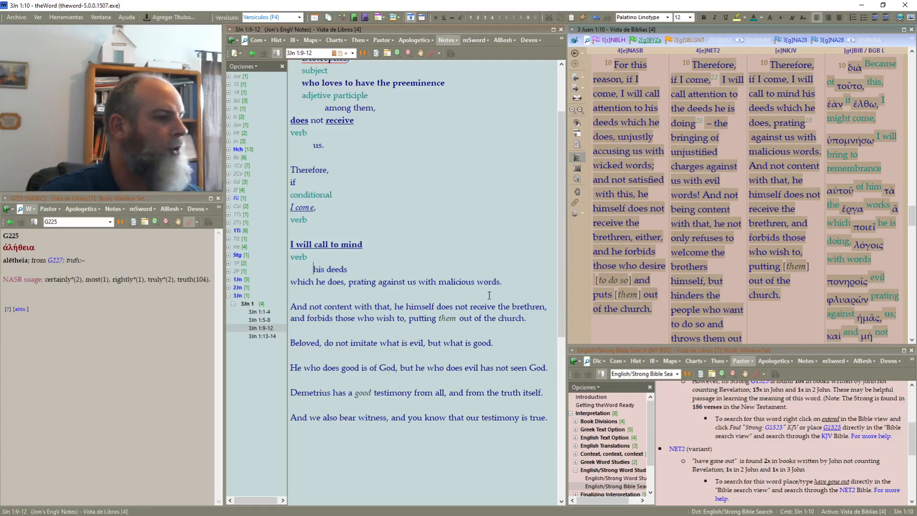
Step: Add a teal "direct object" label on a new line below "his deeds", at the same indent
{"action": "left_click", "coordinate": [361, 269]}
{"action": "key", "text": "Return"}
{"action": "type", "text": "dire"}
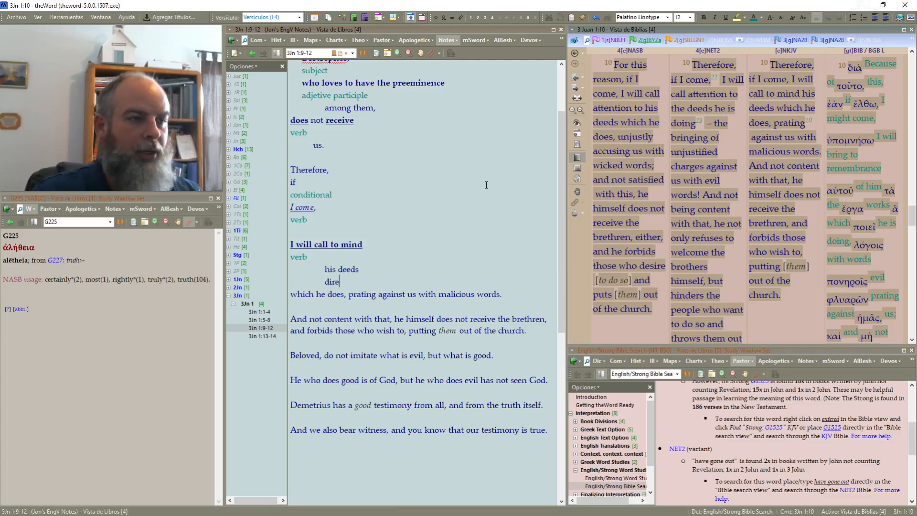
{"action": "type", "text": "ct object"}
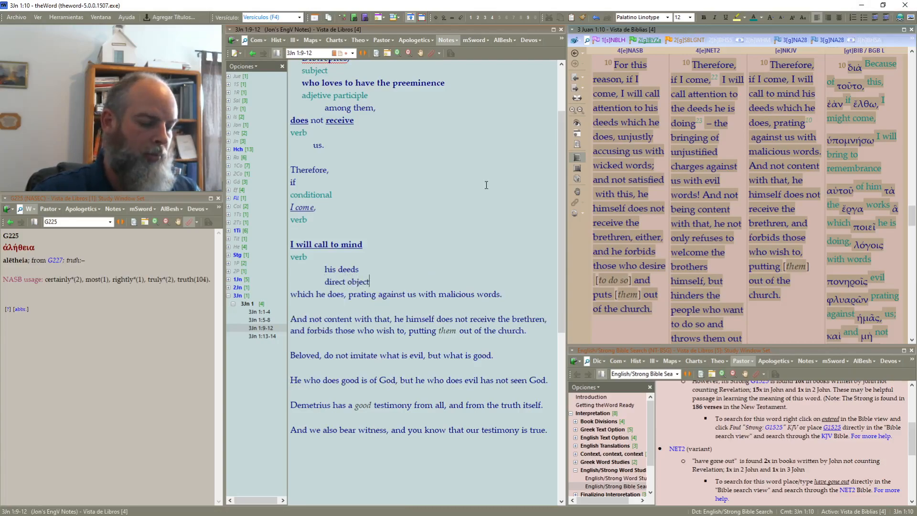
{"action": "key", "text": "shift+Home"}
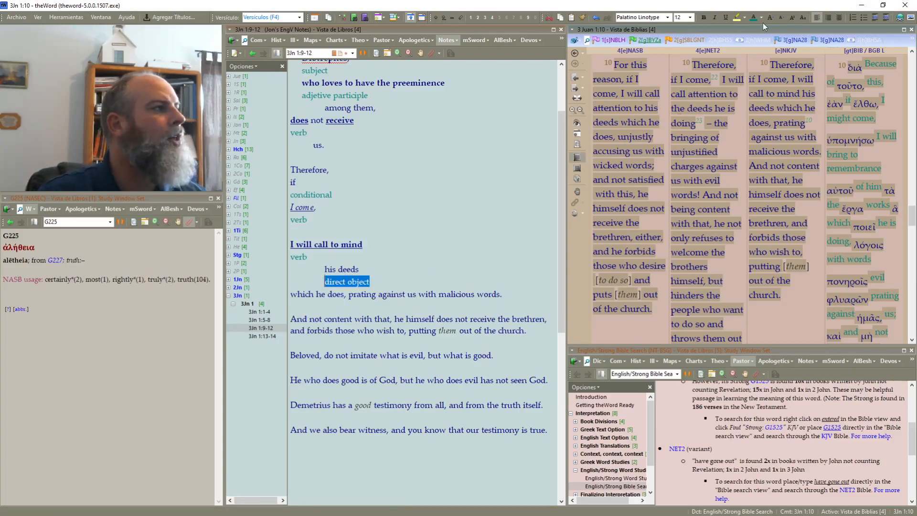
{"action": "left_click", "coordinate": [394, 260]}
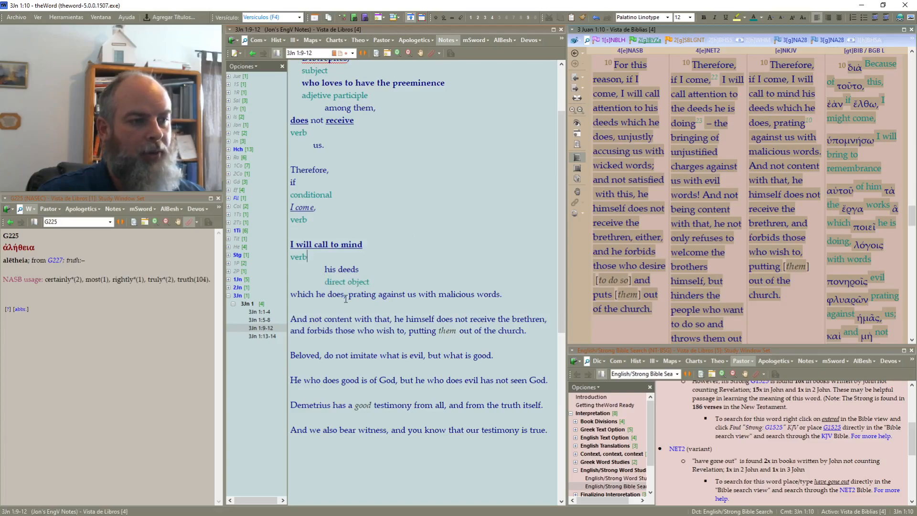
Step: Put "which he does," on its own line, with an empty line before "prating against us with malicious words."
{"action": "left_click", "coordinate": [348, 295]}
{"action": "key", "text": "Return"}
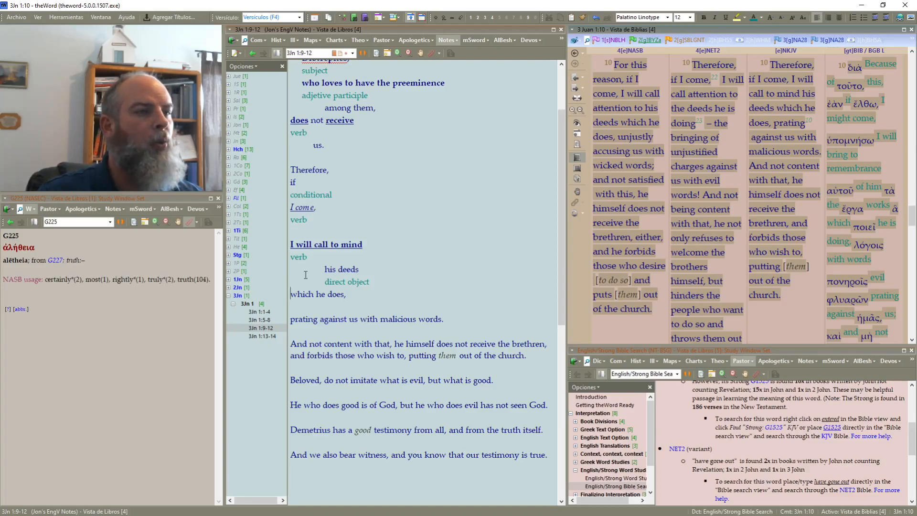
{"action": "left_click", "coordinate": [355, 170]}
{"action": "key", "text": "Return"}
{"action": "type", "text": "Conj"}
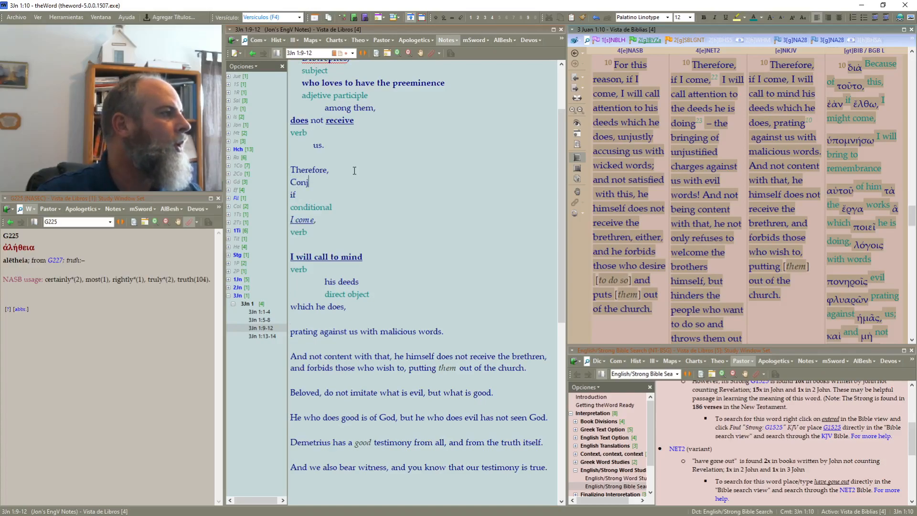
{"action": "key", "text": "BackSpace"}
{"action": "key", "text": "BackSpace"}
{"action": "key", "text": "BackSpace"}
{"action": "key", "text": "BackSpace"}
{"action": "key", "text": "BackSpace"}
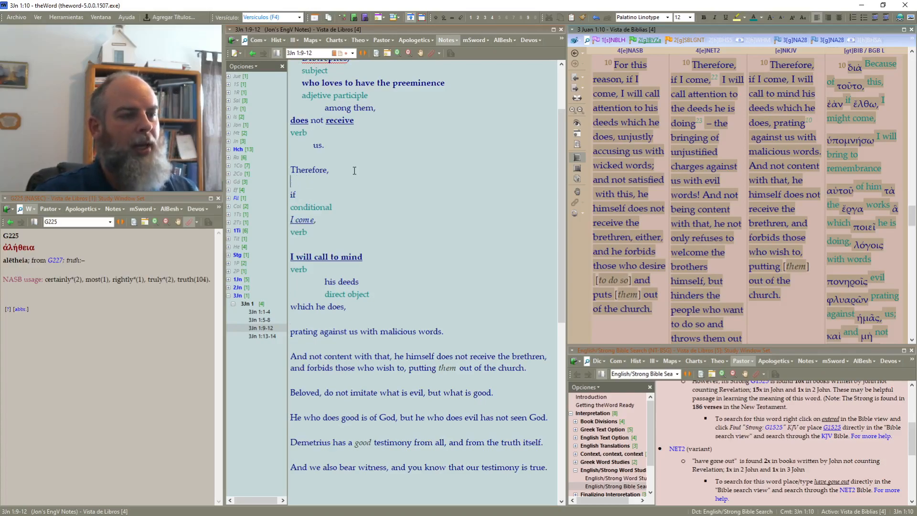
Step: Put "which" on its own line and add a teal "direct object (his deeds)" label on a new line below it
{"action": "scroll", "coordinate": [373, 219], "scroll_direction": "down", "scroll_amount": 1}
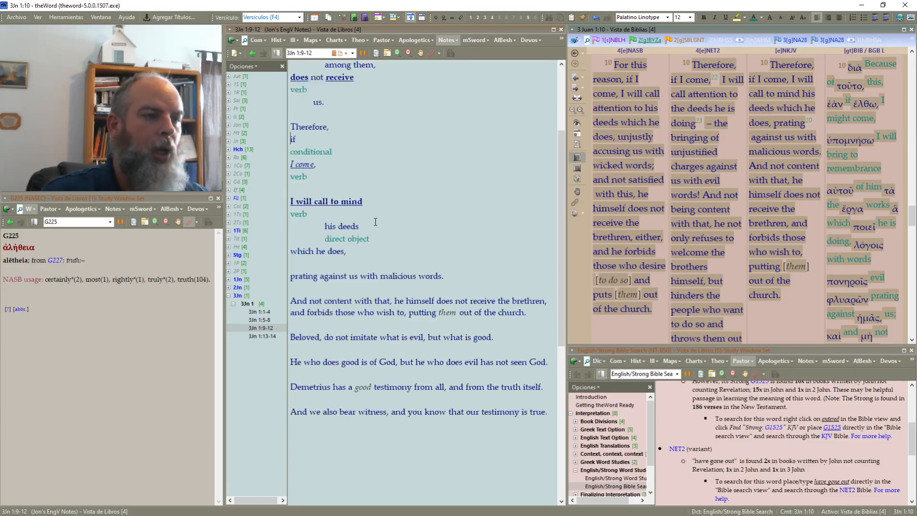
{"action": "left_click", "coordinate": [359, 253]}
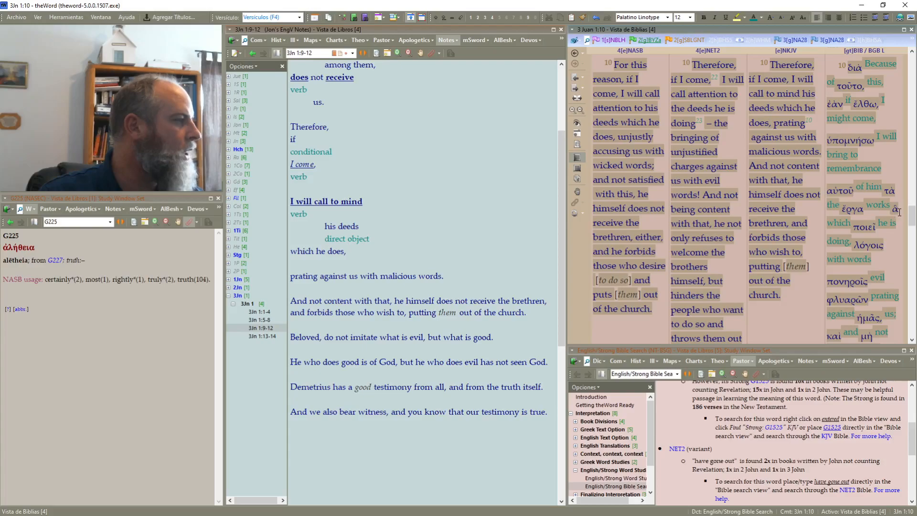
{"action": "mouse_move", "coordinate": [865, 227]}
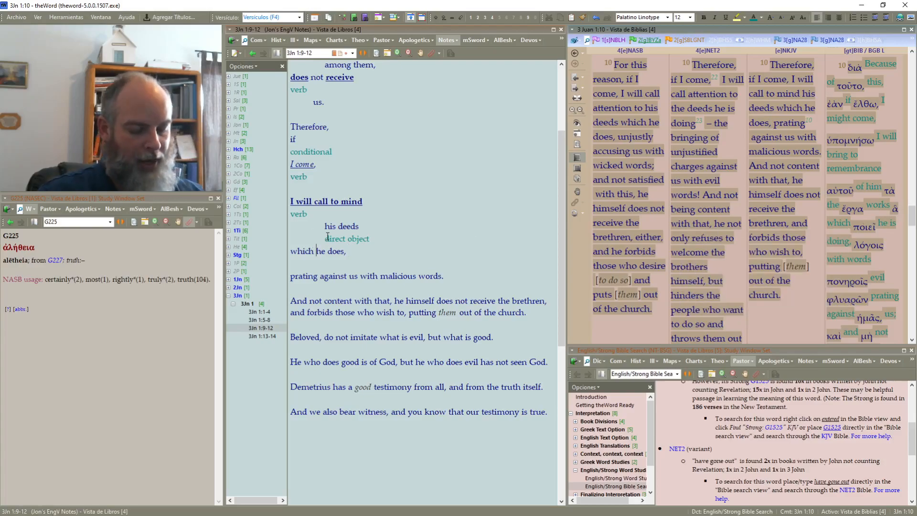
{"action": "key", "text": "Return"}
{"action": "key", "text": "Return"}
{"action": "type", "text": "dire"}
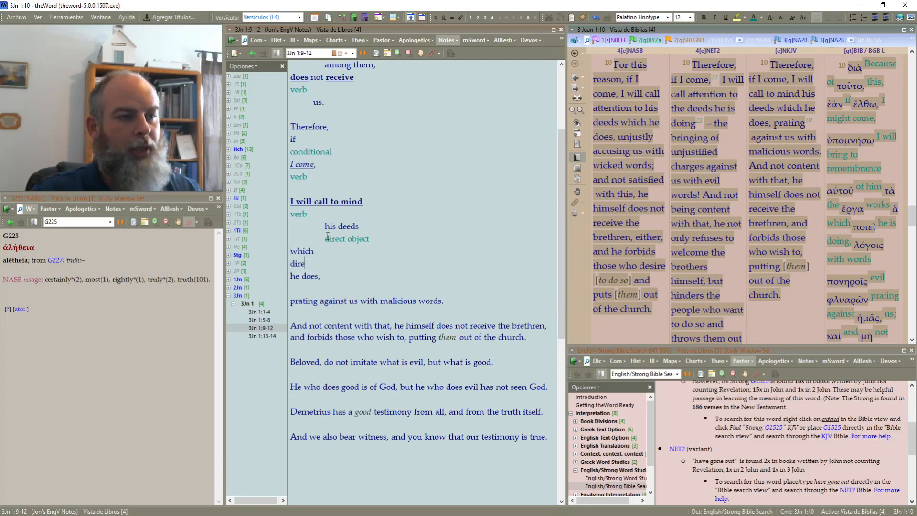
{"action": "type", "text": "ct object "}
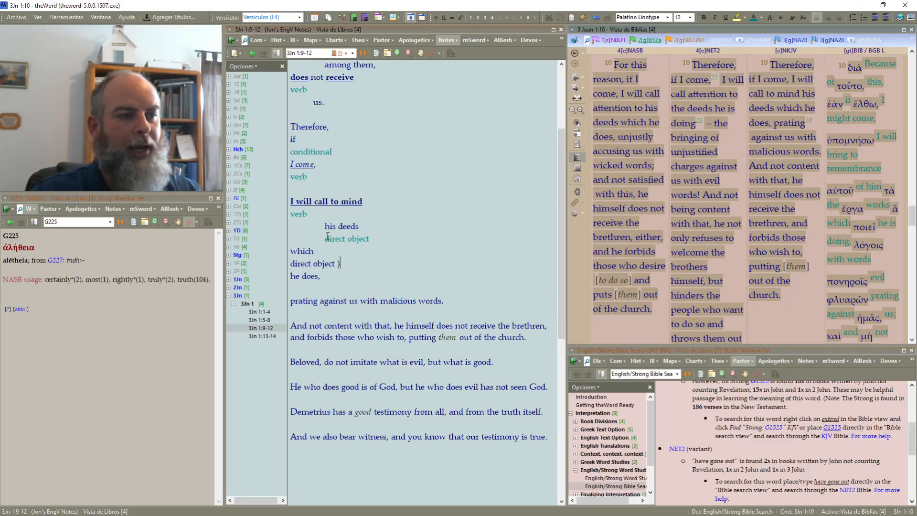
{"action": "type", "text": "(his d"}
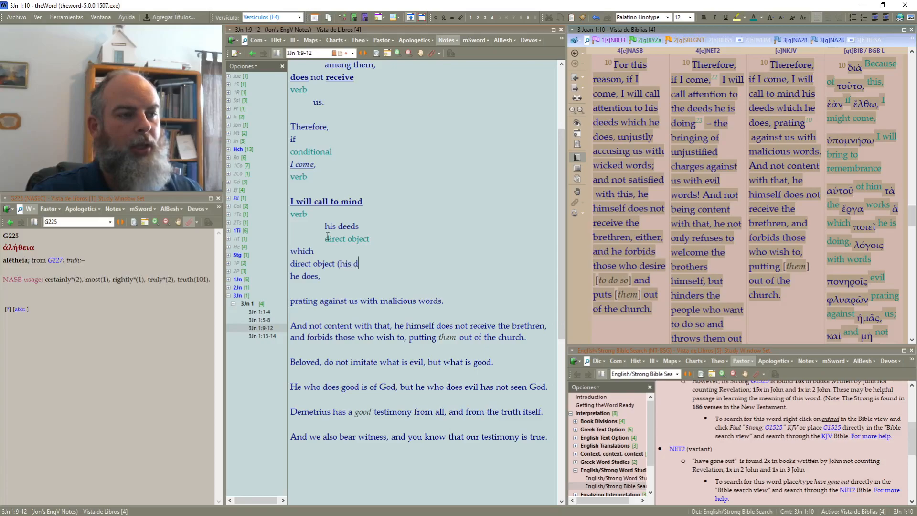
{"action": "type", "text": "eeds)"}
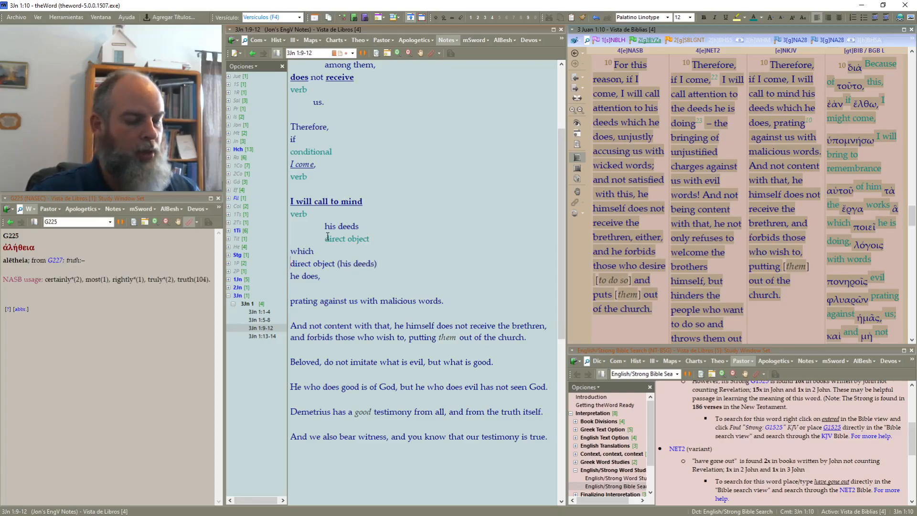
{"action": "key", "text": "shift+Home"}
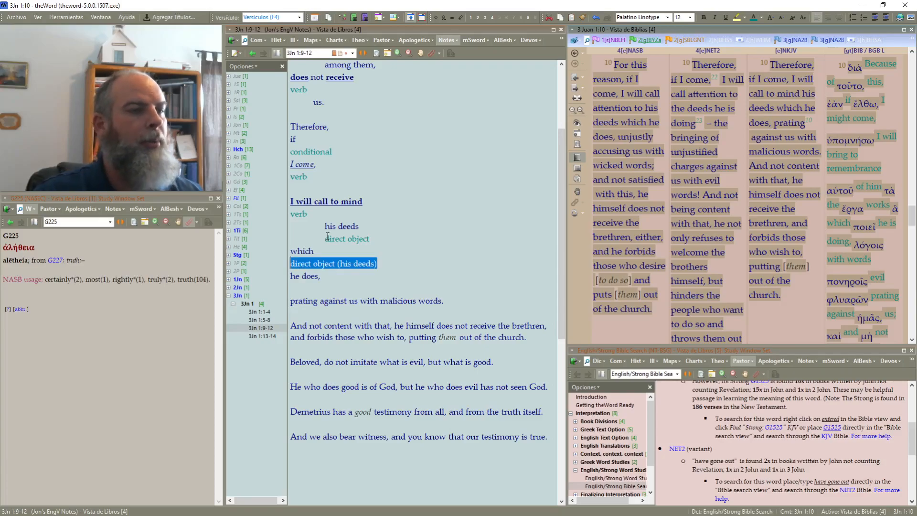
{"action": "left_click", "coordinate": [755, 19]}
Step: Indent "which" and its "direct object (his deeds)" label by two levels
{"action": "left_click_drag", "start_coordinate": [378, 263], "coordinate": [291, 251]}
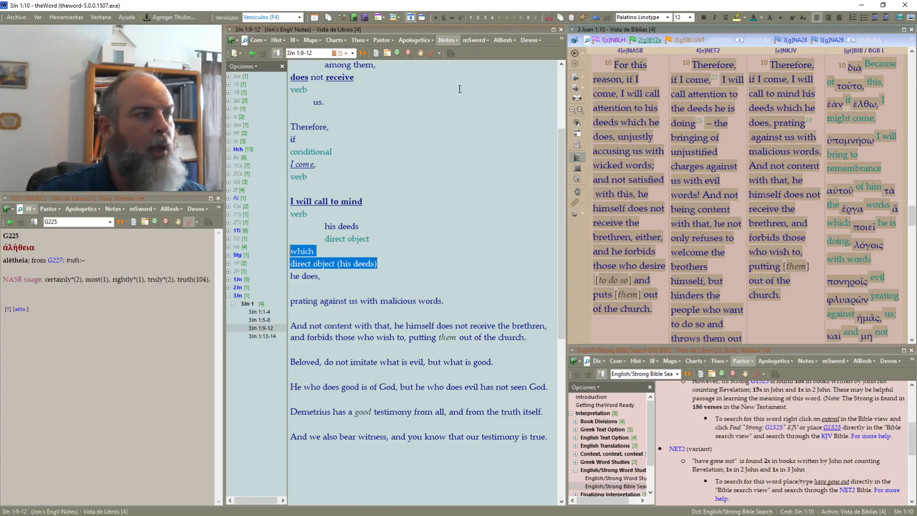
{"action": "left_click", "coordinate": [887, 19]}
{"action": "left_click", "coordinate": [886, 19]}
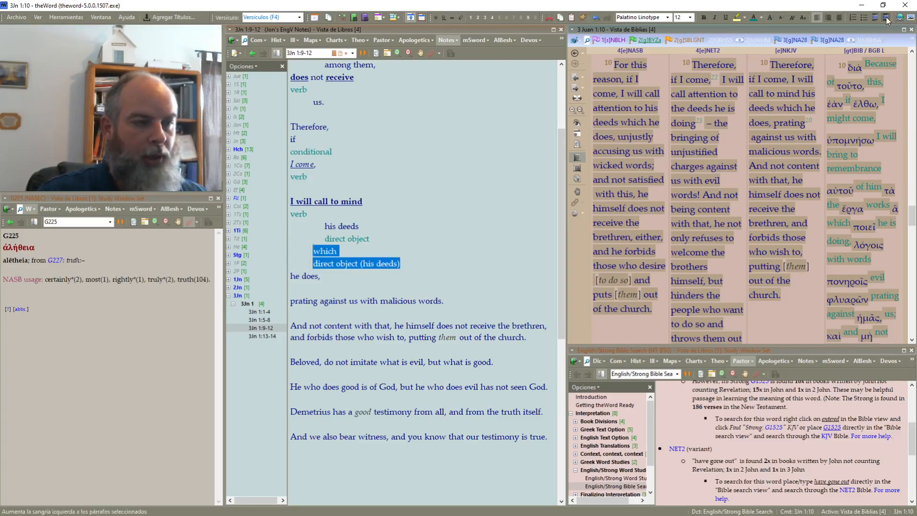
Step: Add a teal "verb" label on a new line below "he does,"
{"action": "left_click", "coordinate": [320, 278]}
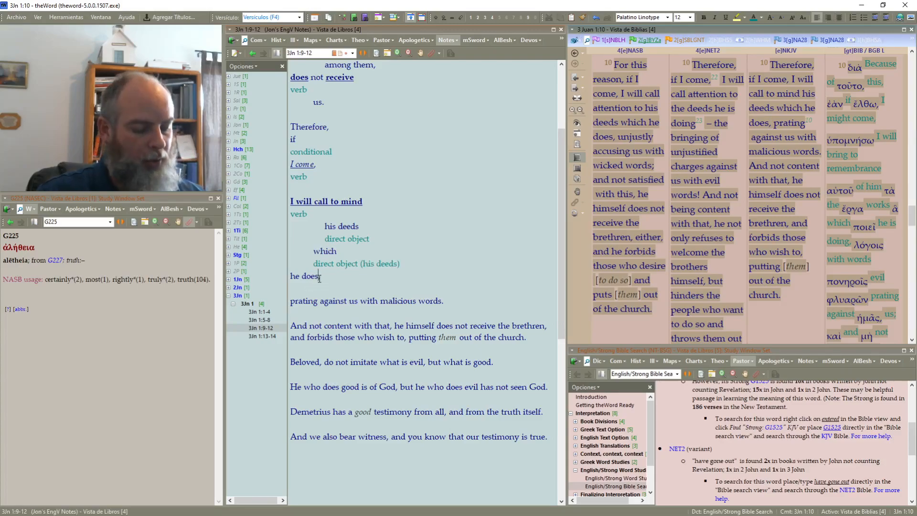
{"action": "key", "text": "Return"}
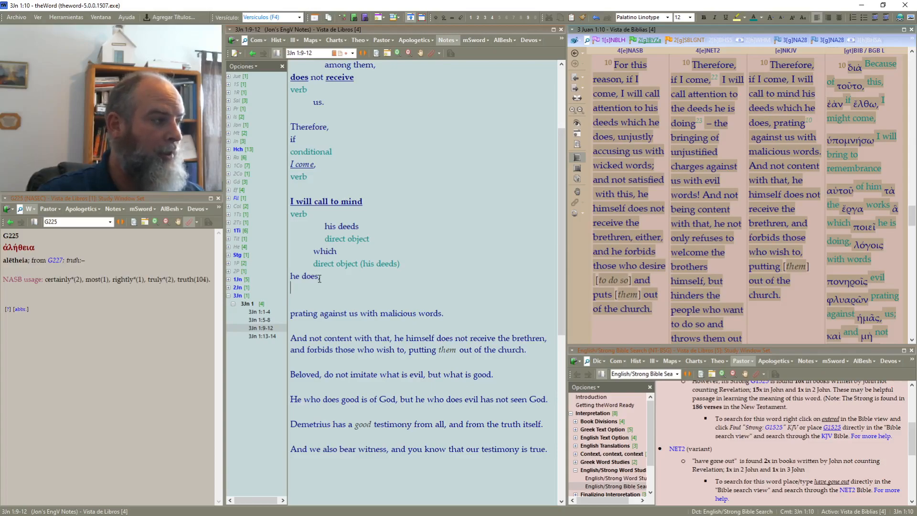
{"action": "type", "text": "verb"}
{"action": "key", "text": "shift+Home"}
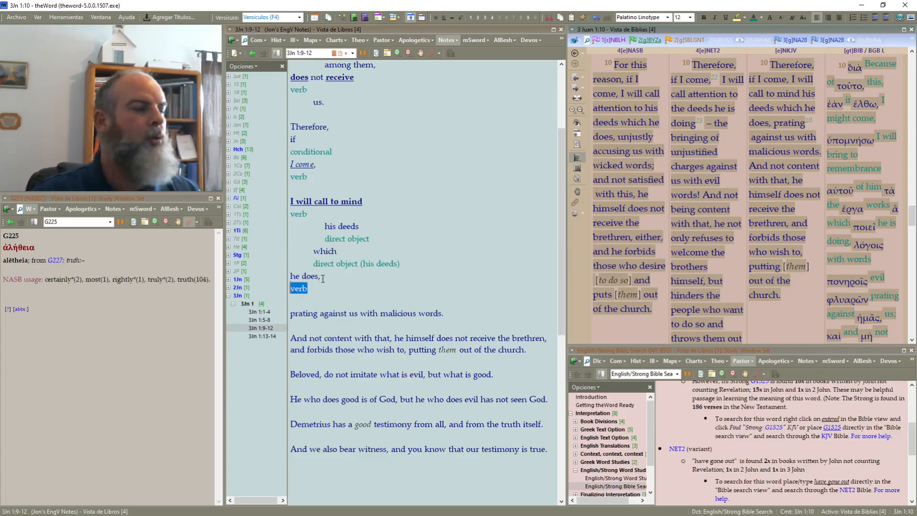
{"action": "left_click", "coordinate": [753, 19]}
Step: Make "he does" bold and underlined
{"action": "left_click", "coordinate": [297, 280]}
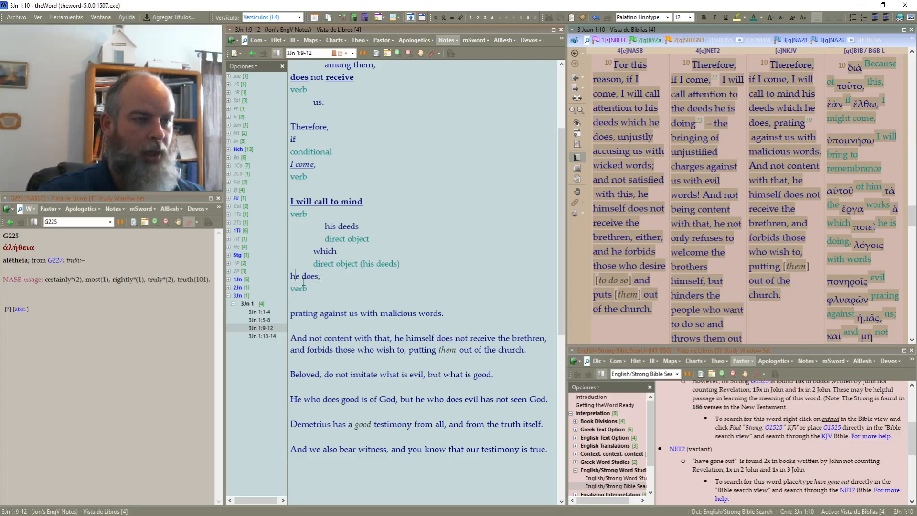
{"action": "left_click_drag", "start_coordinate": [322, 277], "coordinate": [288, 276]}
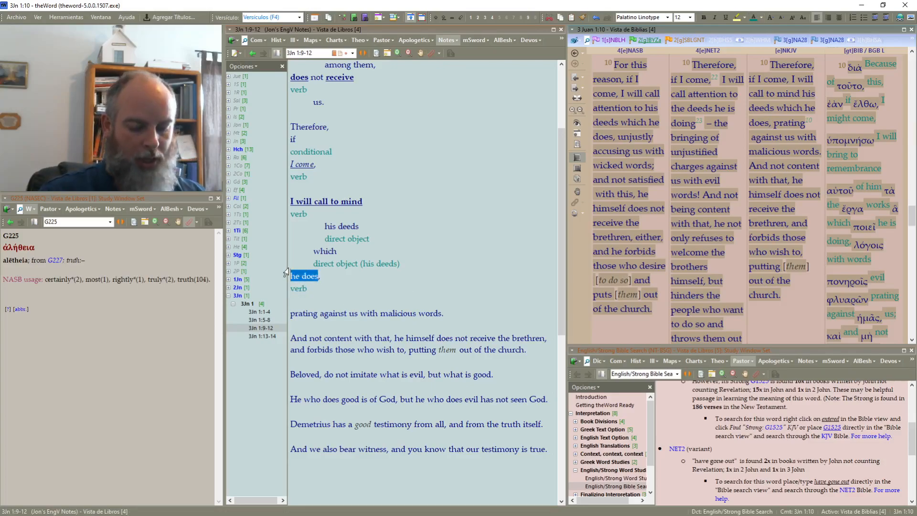
{"action": "left_click", "coordinate": [299, 289]}
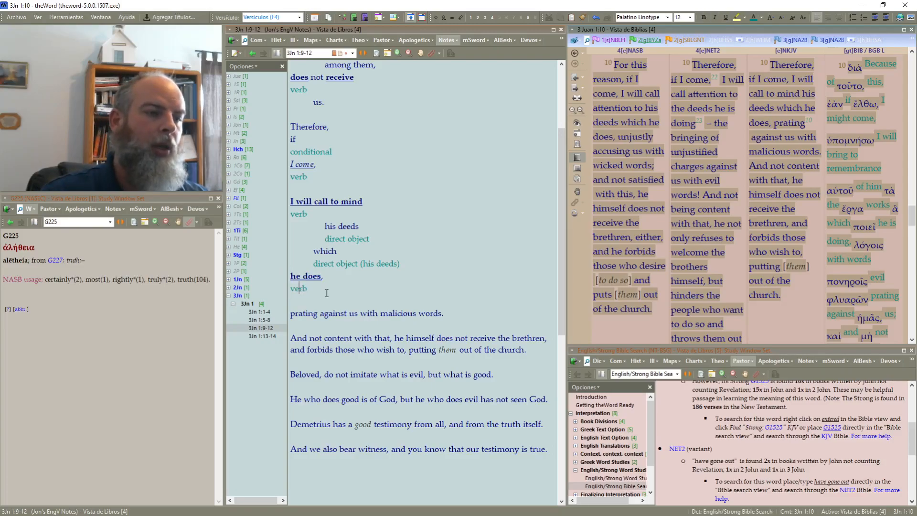
Step: Check the Greek parsing of "prating against" in the interlinear and split "us with malicious words." onto a new line after it
{"action": "scroll", "coordinate": [337, 288], "scroll_direction": "down", "scroll_amount": 1}
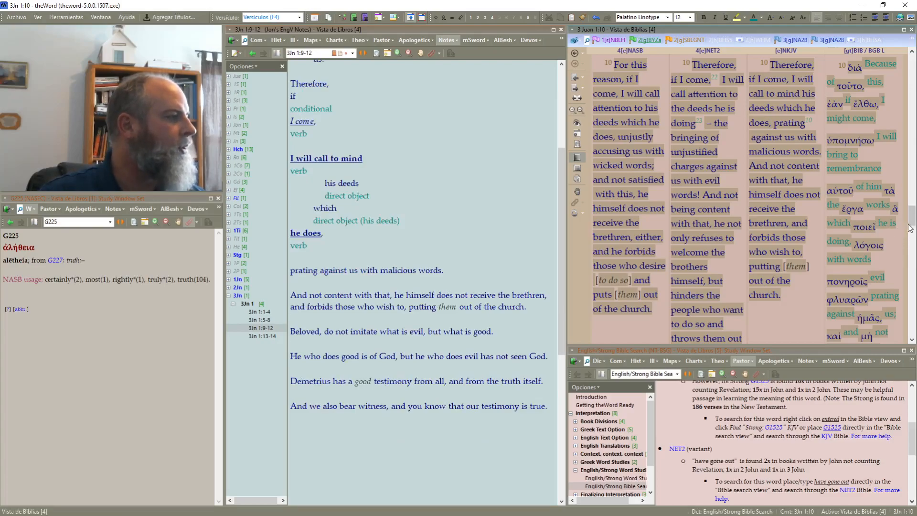
{"action": "scroll", "coordinate": [912, 223], "scroll_direction": "down", "scroll_amount": 3}
{"action": "mouse_move", "coordinate": [912, 223]}
{"action": "left_mouse_down"}
{"action": "mouse_move", "coordinate": [914, 215]}
{"action": "mouse_move", "coordinate": [914, 225]}
{"action": "left_mouse_up"}
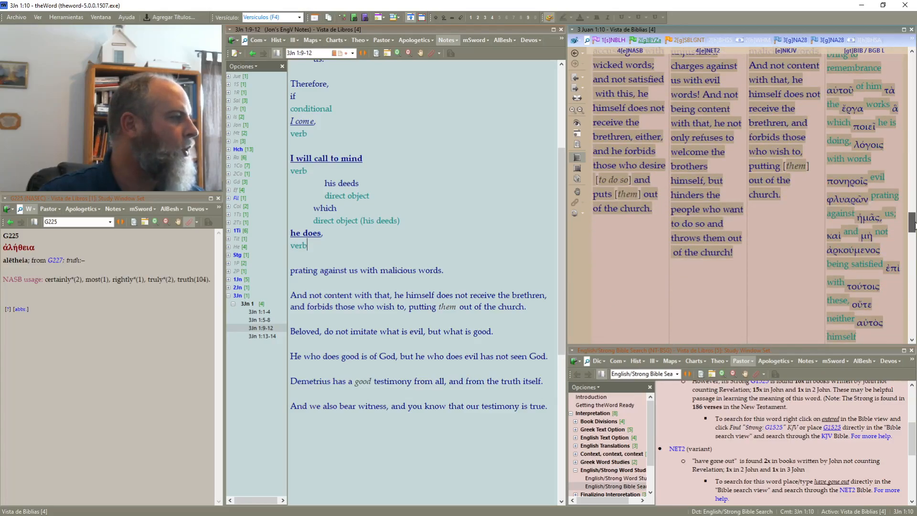
{"action": "mouse_move", "coordinate": [848, 204]}
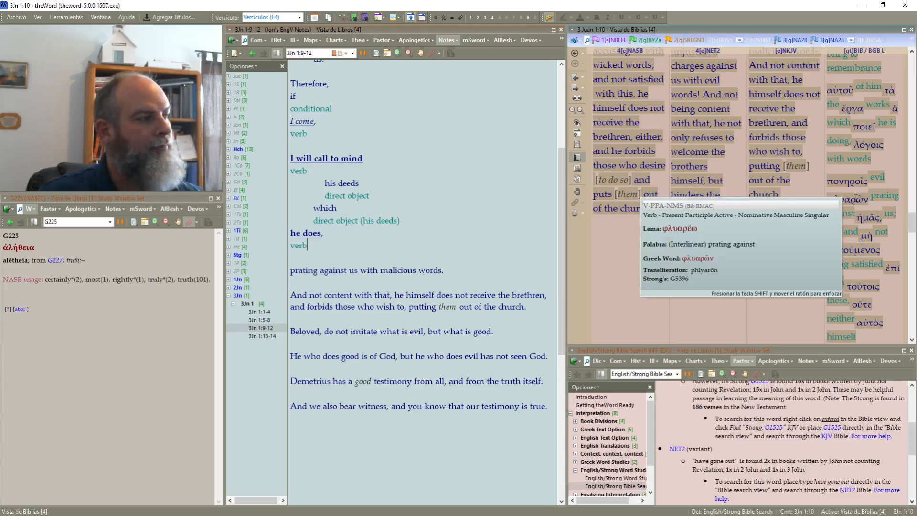
{"action": "left_click", "coordinate": [351, 271]}
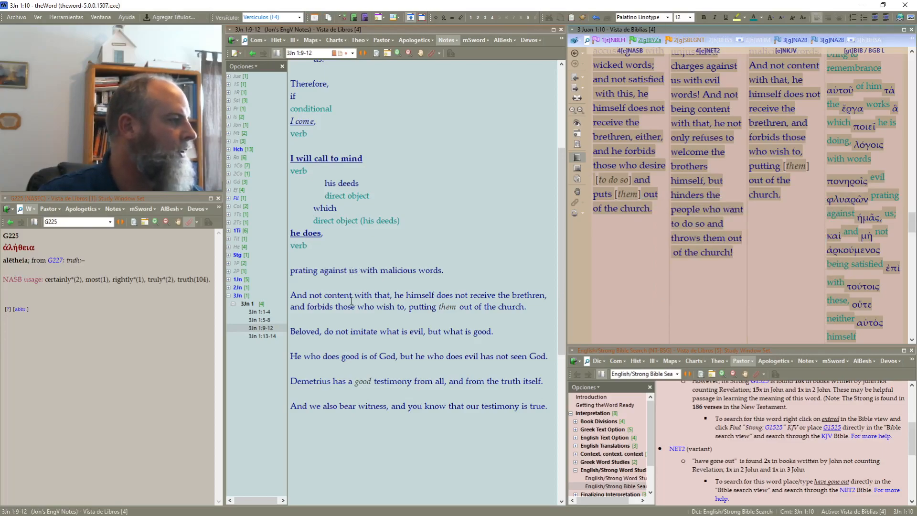
{"action": "key", "text": "Return"}
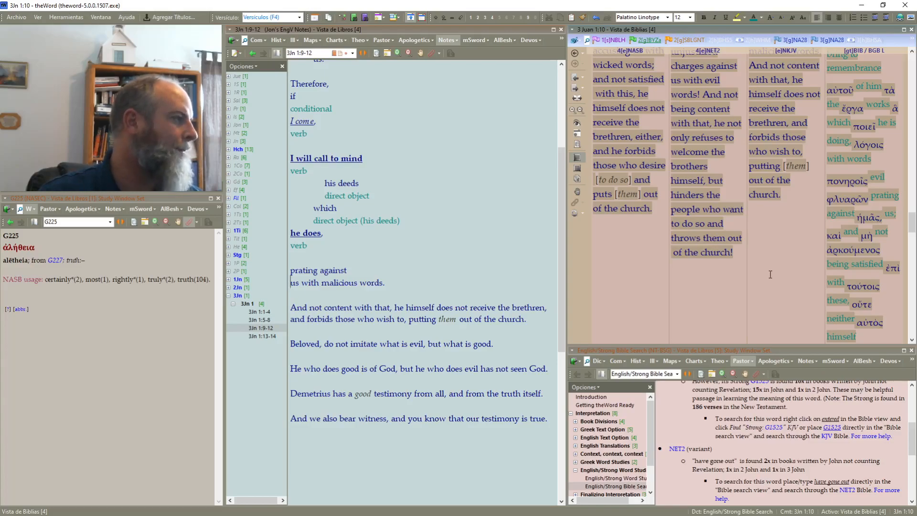
Step: Check the parsing of the Greek word for "evil", then put "us" on its own line with a "direct object" label below it
{"action": "mouse_move", "coordinate": [844, 183]}
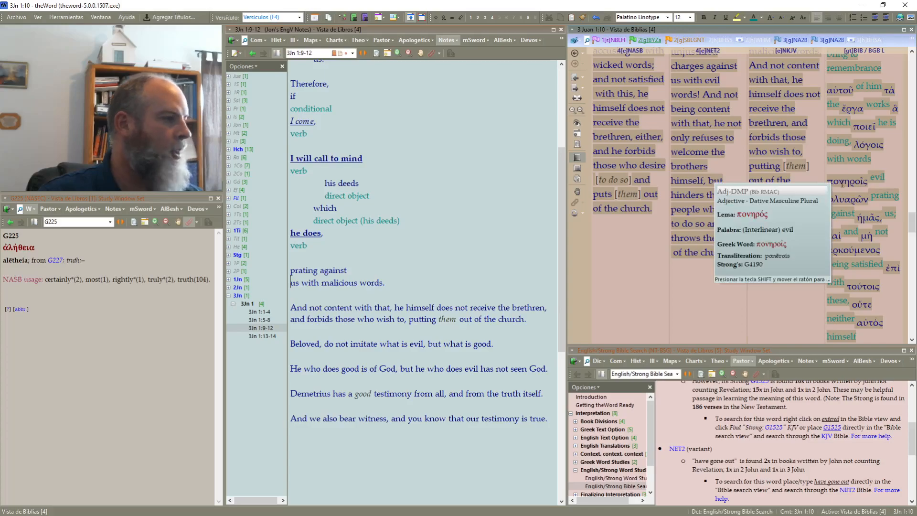
{"action": "left_click", "coordinate": [302, 283]}
{"action": "key", "text": "Return"}
{"action": "key", "text": "Return"}
{"action": "key", "text": "Up"}
{"action": "type", "text": "direct object"}
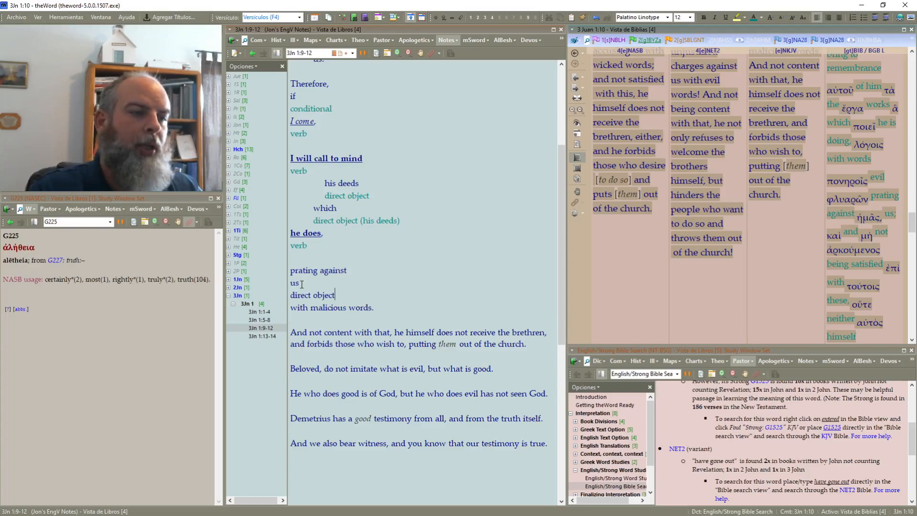
Step: Add an "indirect object" label below "with malicious words." and color it and the "direct object" label of "us" teal
{"action": "key", "text": "Down"}
{"action": "key", "text": "End"}
{"action": "key", "text": "Return"}
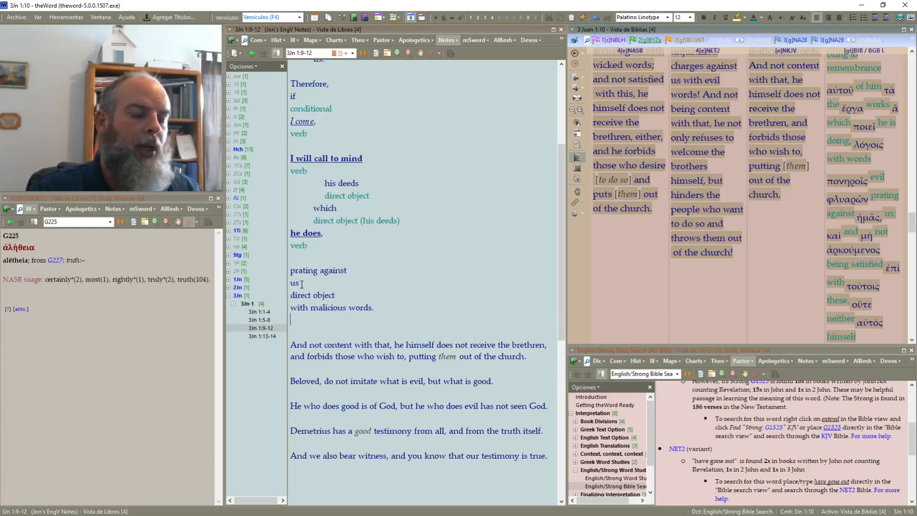
{"action": "type", "text": "indirect object"}
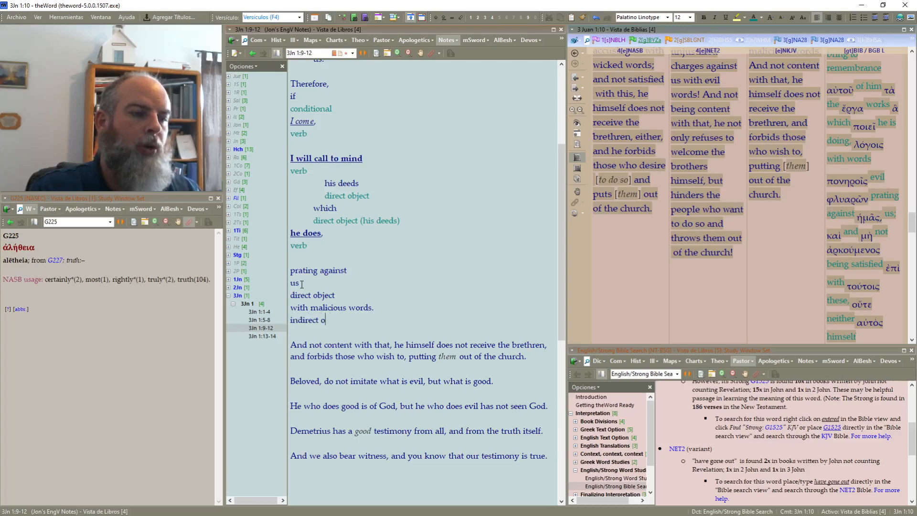
{"action": "key", "text": "shift+Home"}
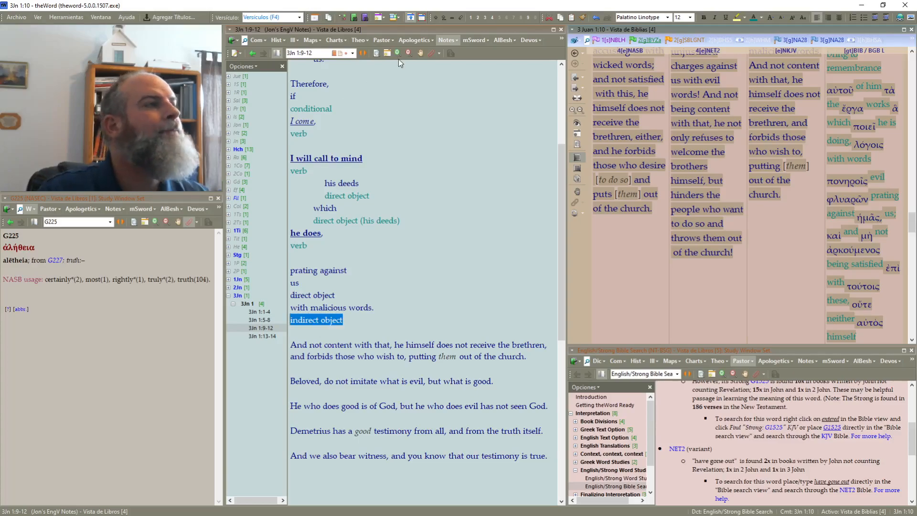
{"action": "left_click", "coordinate": [753, 21]}
{"action": "left_click_drag", "start_coordinate": [346, 297], "coordinate": [248, 300]}
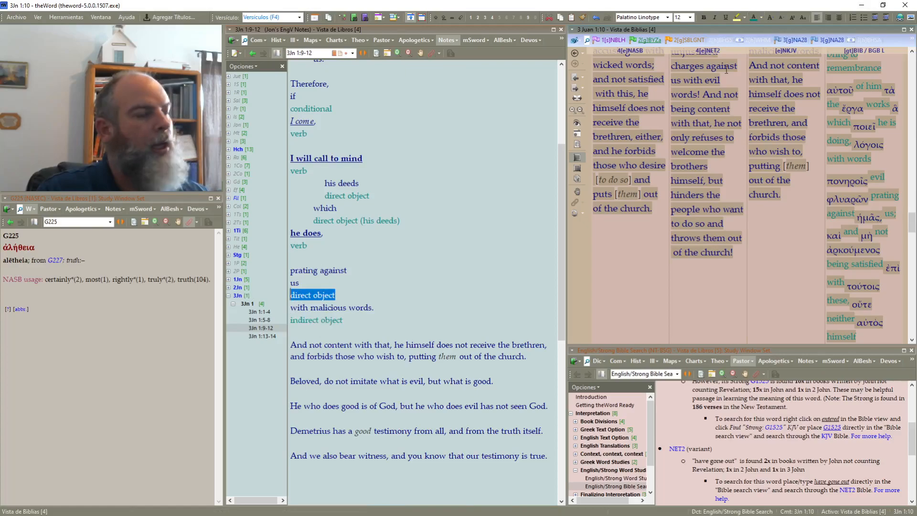
{"action": "left_click", "coordinate": [753, 17]}
Step: Add a teal "adverb participle" label on a new line below "prating against"
{"action": "left_click", "coordinate": [351, 270]}
{"action": "key", "text": "Return"}
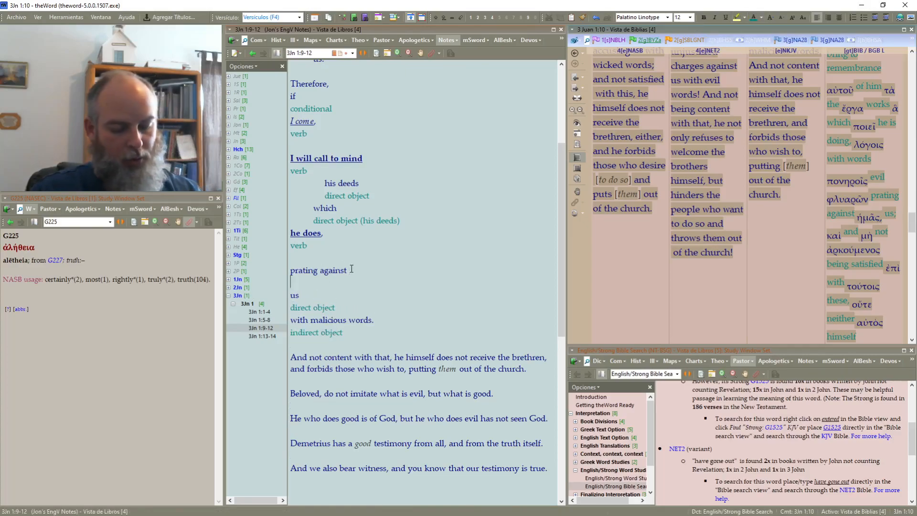
{"action": "type", "text": "particil"}
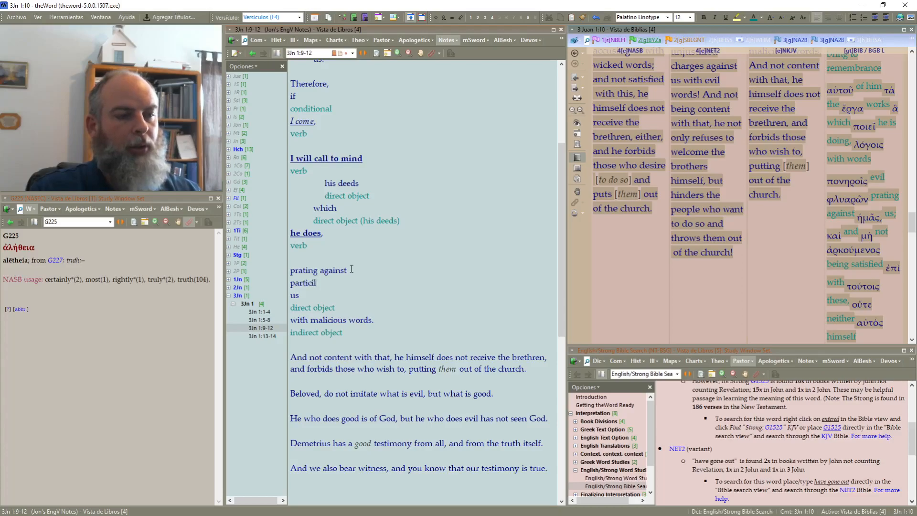
{"action": "key", "text": "BackSpace"}
{"action": "type", "text": "ple"}
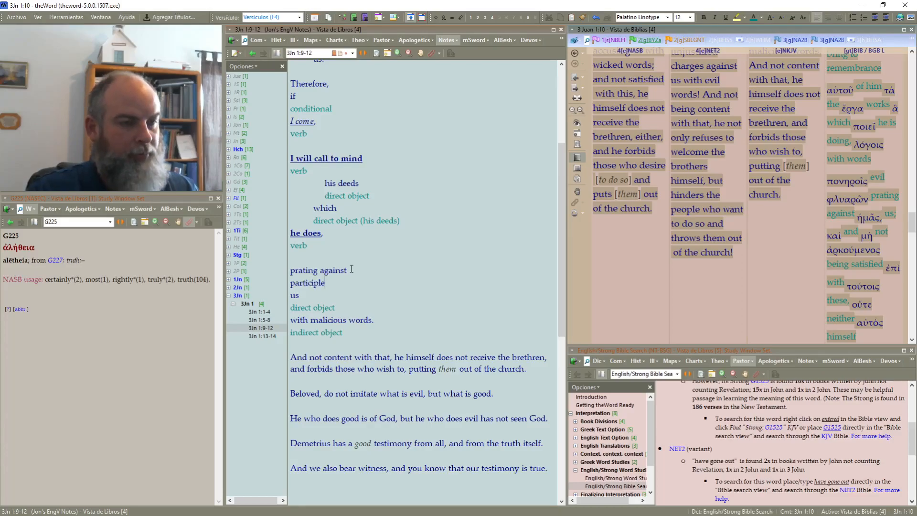
{"action": "type", "text": "adverb"}
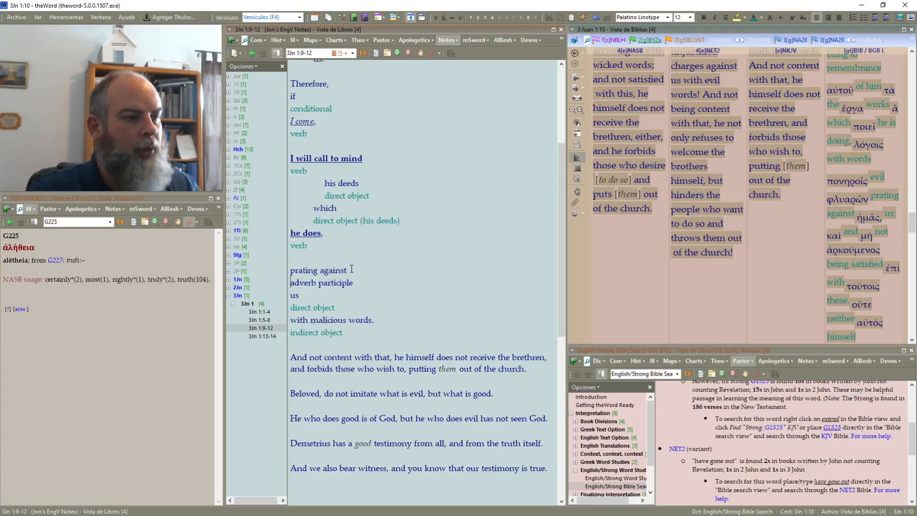
{"action": "key", "text": "shift+End"}
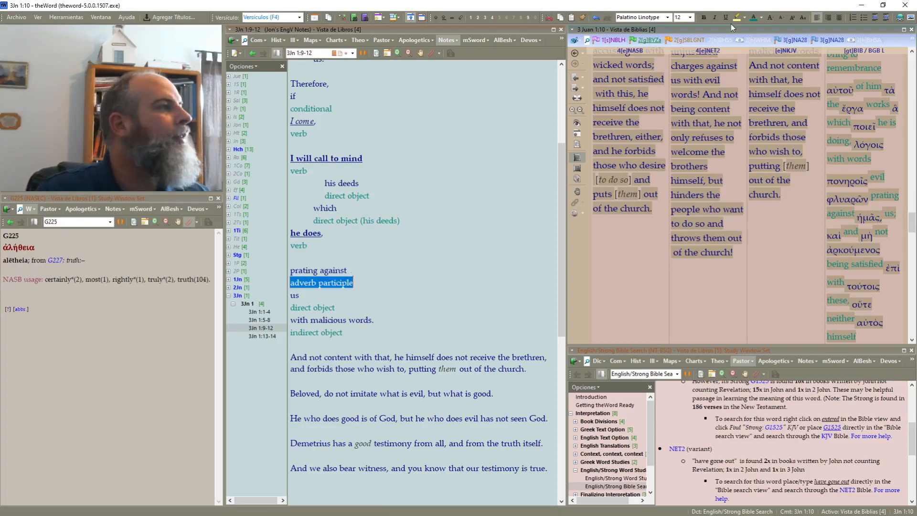
Step: Remove the empty line above "prating against" and indent that phrase and its "adverb participle" label by one level
{"action": "left_click", "coordinate": [353, 246]}
{"action": "key", "text": "Delete"}
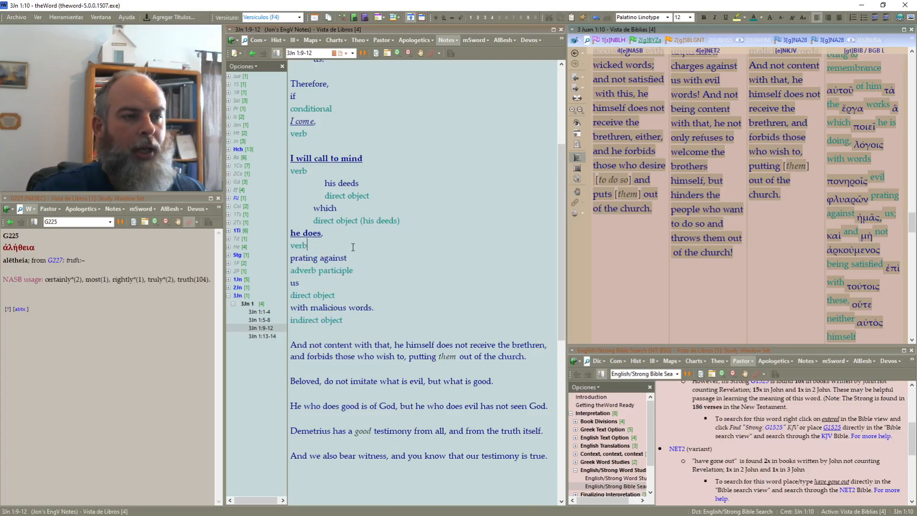
{"action": "left_click_drag", "start_coordinate": [353, 270], "coordinate": [289, 259]}
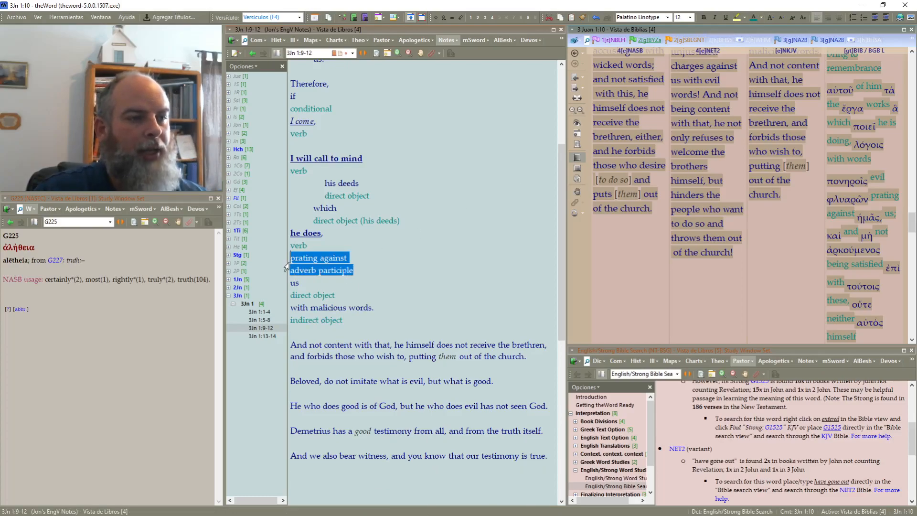
{"action": "left_click", "coordinate": [887, 19]}
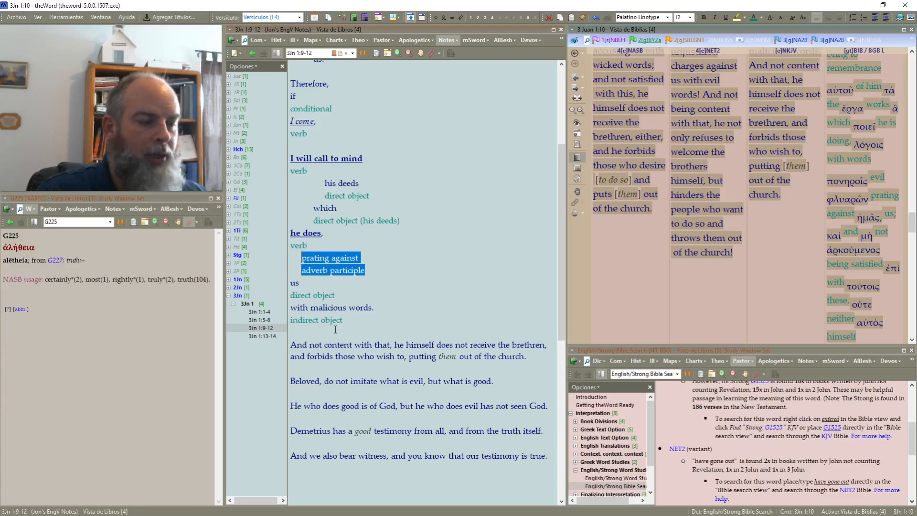
Step: Indent "prating against" and its label one more level, and indent "us" and its "direct object" label by two levels
{"action": "left_click", "coordinate": [886, 19]}
{"action": "left_click_drag", "start_coordinate": [344, 296], "coordinate": [282, 276]}
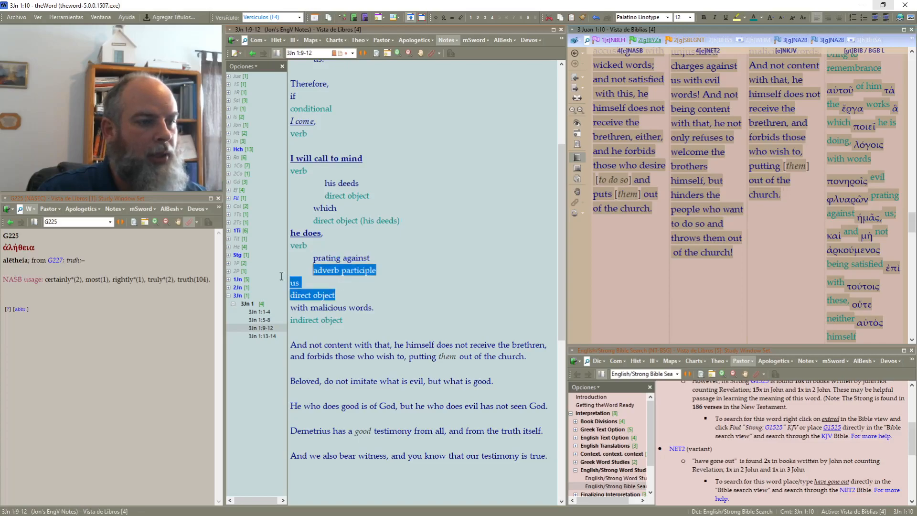
{"action": "left_click_drag", "start_coordinate": [359, 301], "coordinate": [266, 285]}
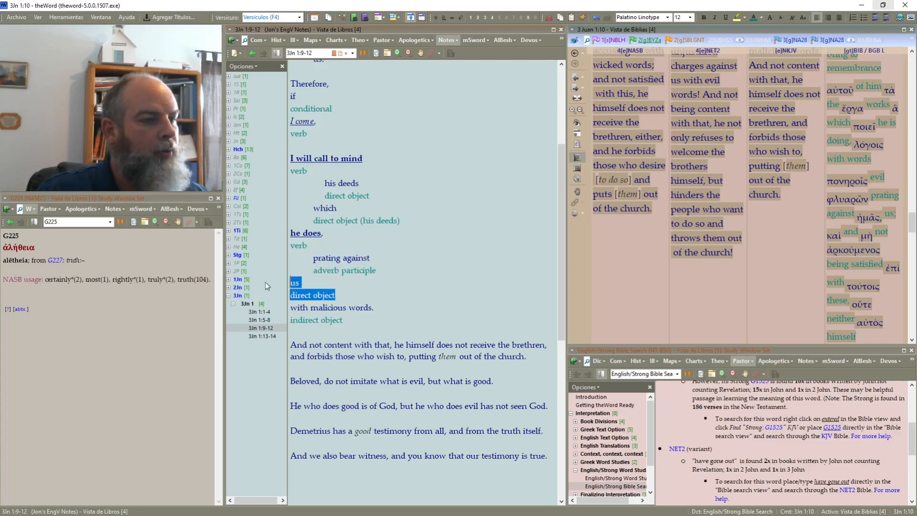
{"action": "left_click", "coordinate": [888, 21]}
{"action": "left_click", "coordinate": [889, 20]}
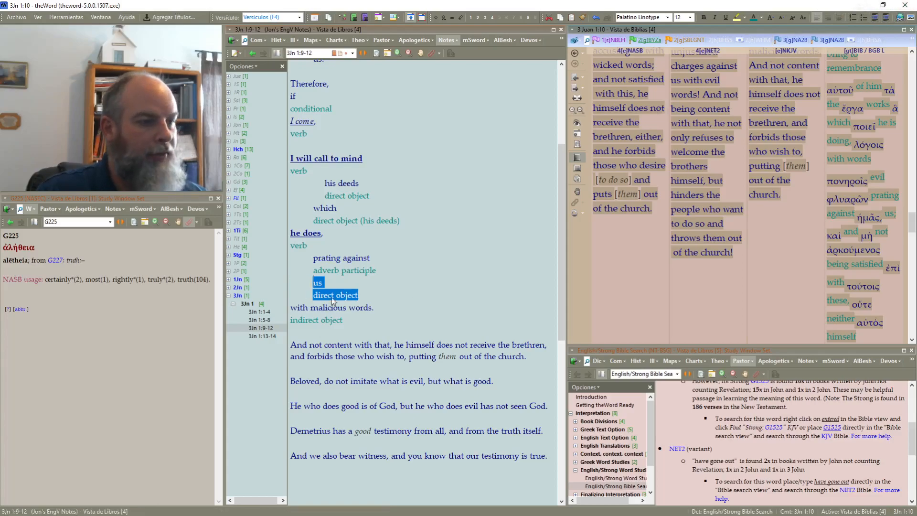
Step: Indent "with malicious words." and its "indirect object" label by three levels
{"action": "left_click_drag", "start_coordinate": [355, 323], "coordinate": [286, 309]}
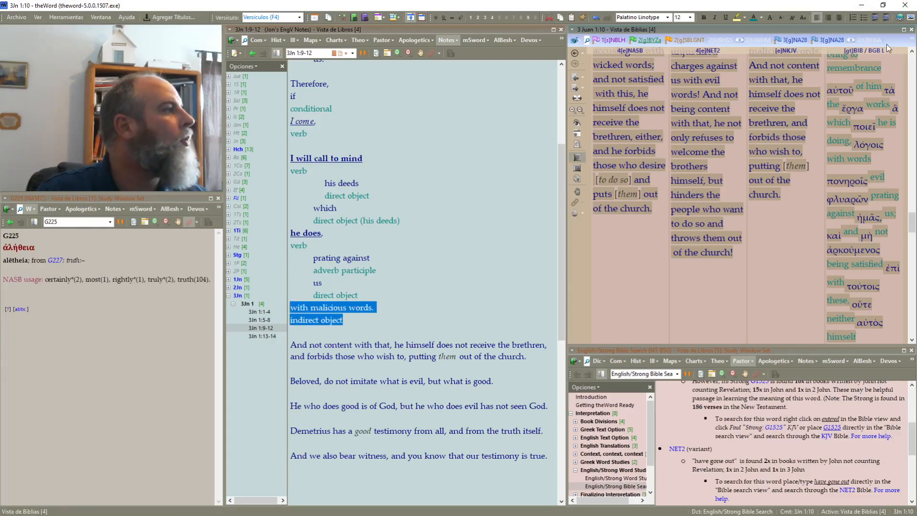
{"action": "left_click", "coordinate": [887, 18]}
{"action": "left_click", "coordinate": [887, 18]}
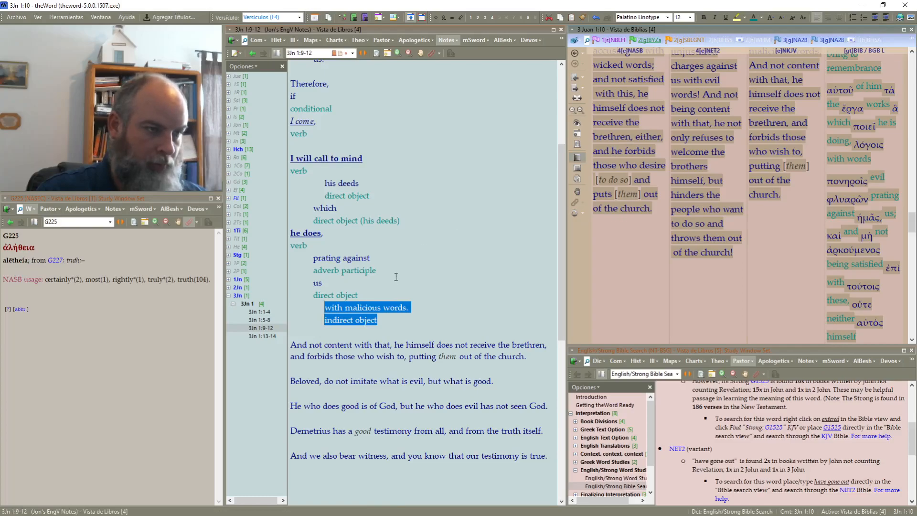
Step: Reduce the indent of "prating against" and its label by one level and make the phrase "prating against" bold
{"action": "left_click_drag", "start_coordinate": [378, 271], "coordinate": [313, 257]}
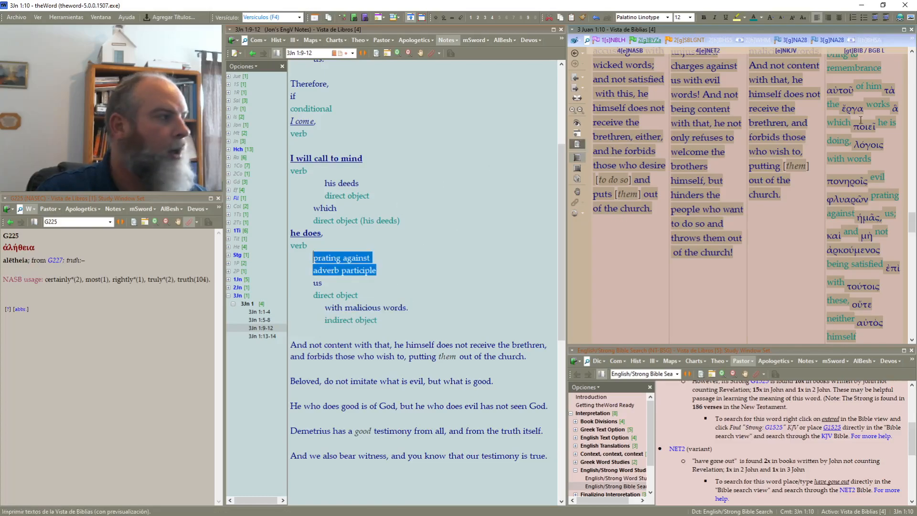
{"action": "left_click", "coordinate": [875, 18]}
{"action": "left_click", "coordinate": [318, 257]}
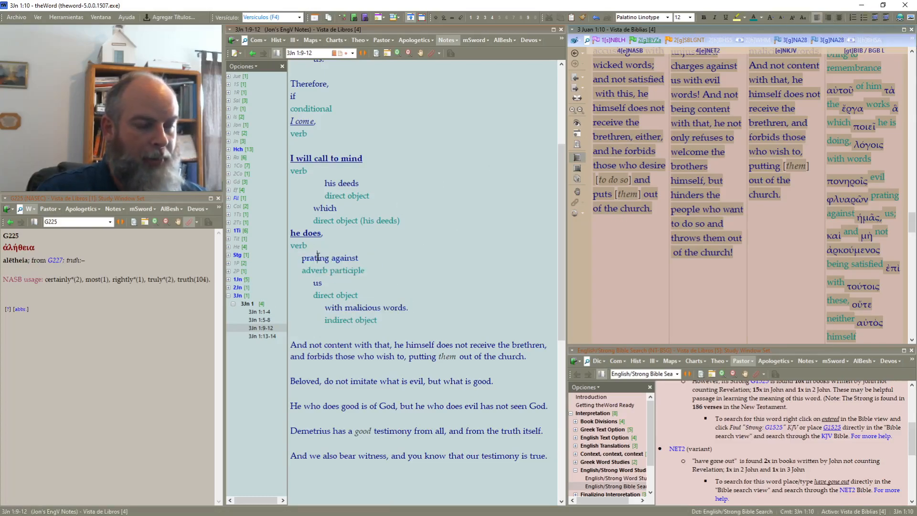
{"action": "left_click_drag", "start_coordinate": [358, 258], "coordinate": [302, 258]}
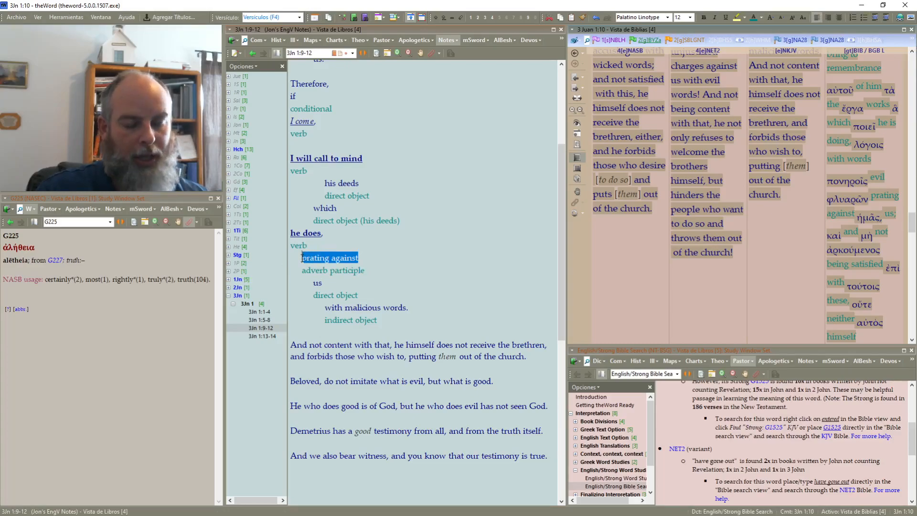
{"action": "key", "text": "ctrl+b"}
{"action": "left_click", "coordinate": [359, 271]}
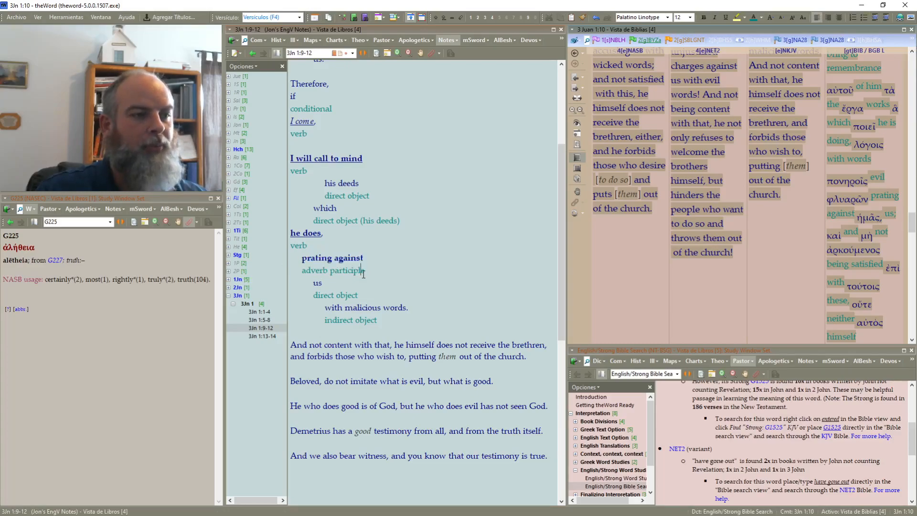
Step: Change the label below "prating against" to "adverb/adjective participle"
{"action": "double_click", "coordinate": [312, 271]}
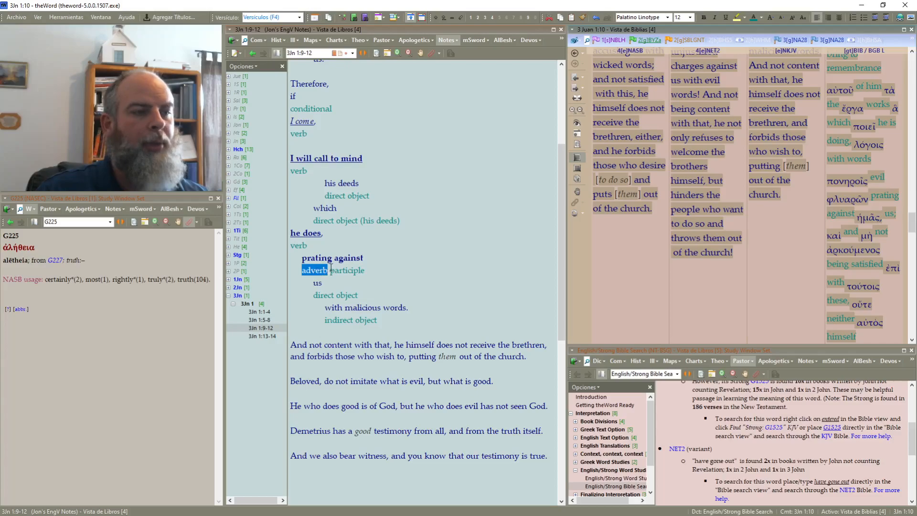
{"action": "left_click", "coordinate": [324, 272]}
{"action": "type", "text": "i"}
{"action": "type", "text": "adjective"}
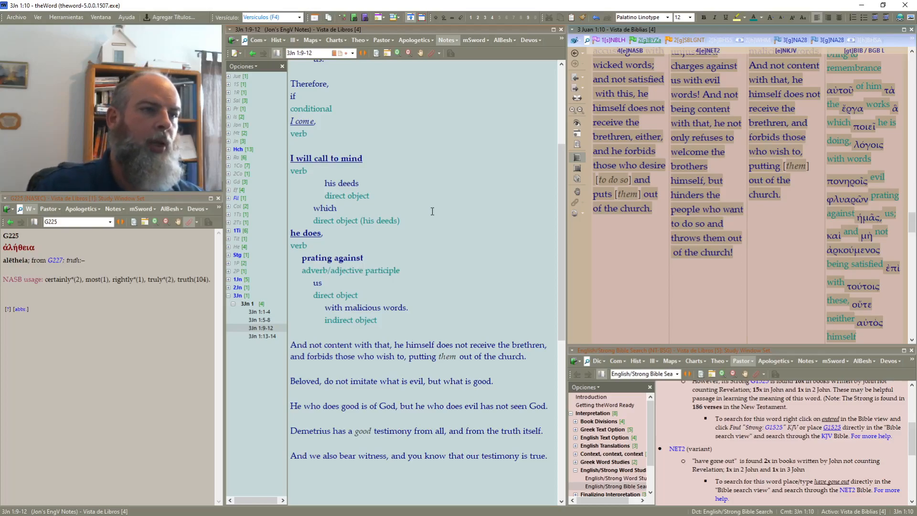
Step: Add a separator line of six hyphens directly below "us." and above "Therefore,"
{"action": "scroll", "coordinate": [431, 217], "scroll_direction": "up", "scroll_amount": 3}
{"action": "scroll", "coordinate": [430, 219], "scroll_direction": "down", "scroll_amount": 5}
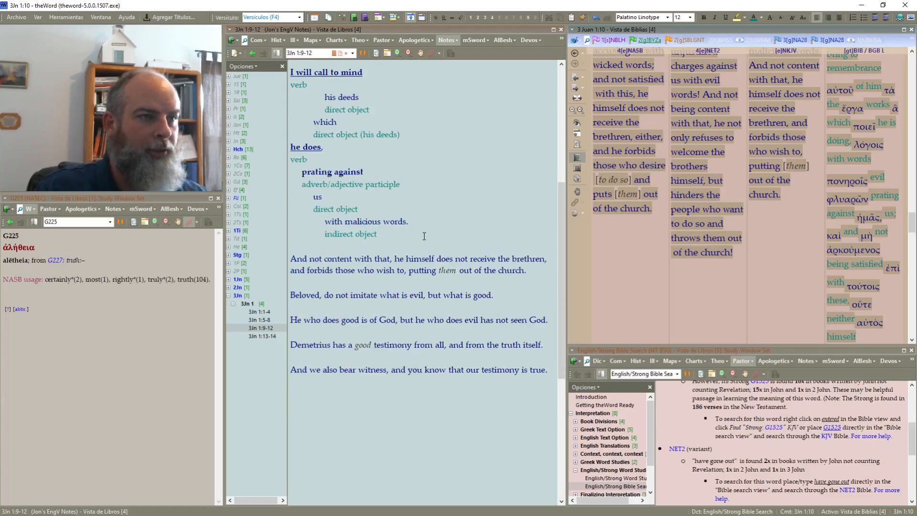
{"action": "scroll", "coordinate": [428, 233], "scroll_direction": "up", "scroll_amount": 5}
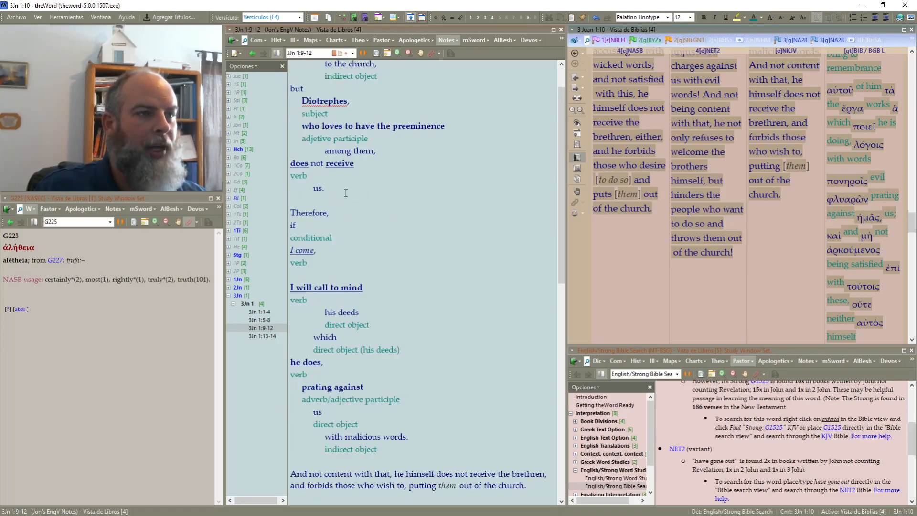
{"action": "left_click", "coordinate": [345, 193]}
{"action": "key", "text": "Return"}
{"action": "key", "text": "Return"}
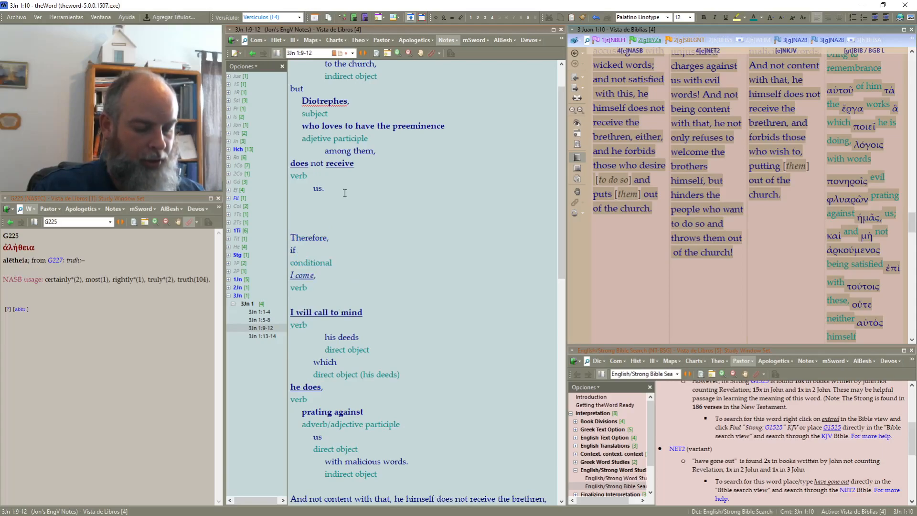
{"action": "type", "text": "//"}
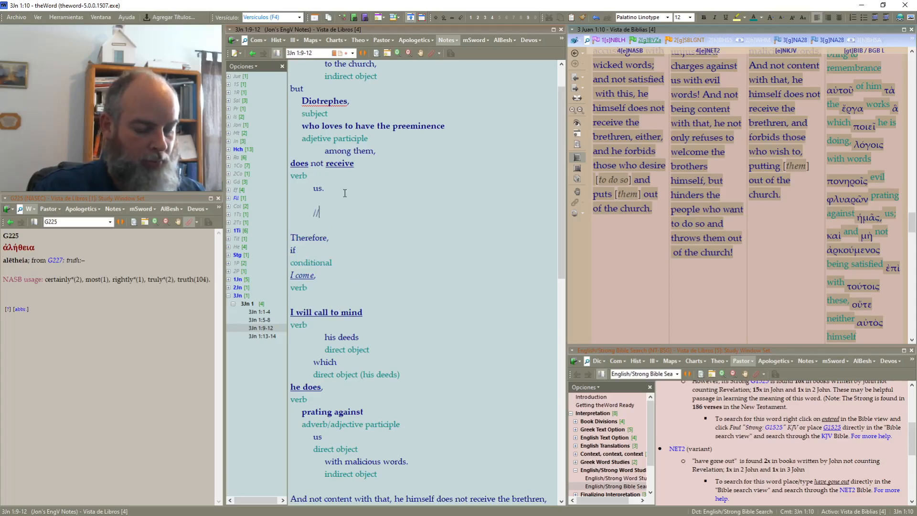
{"action": "key", "text": "BackSpace"}
{"action": "key", "text": "BackSpace"}
{"action": "key", "text": "BackSpace"}
{"action": "type", "text": "------"}
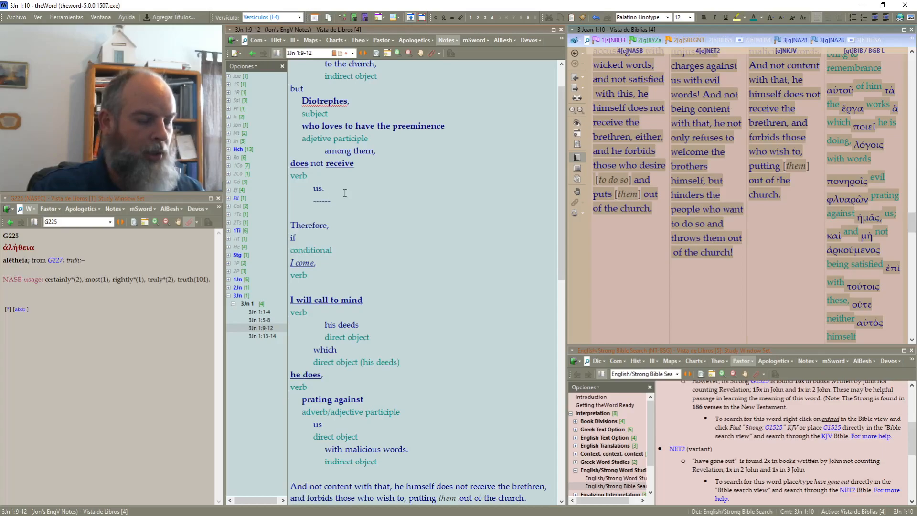
Step: Remove the indent of the hyphen separator line and delete the empty line beneath it
{"action": "key", "text": "BackSpace"}
{"action": "key", "text": "BackSpace"}
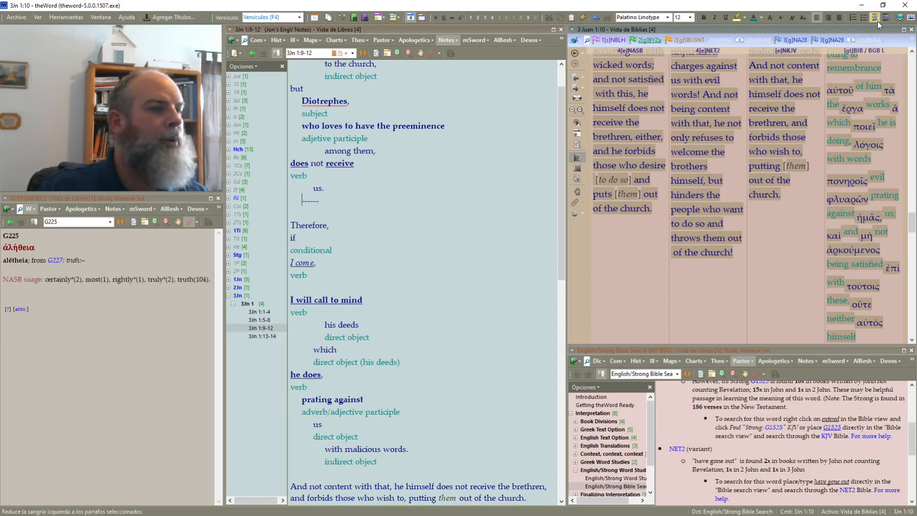
{"action": "key", "text": "End"}
{"action": "key", "text": "Delete"}
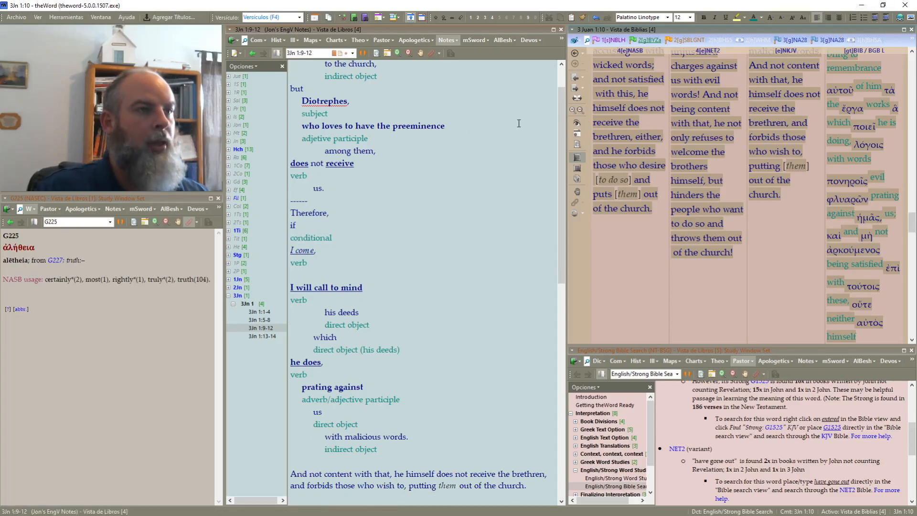
Step: Insert two empty lines below the sentence ending in "putting them out of the church."
{"action": "scroll", "coordinate": [477, 307], "scroll_direction": "down", "scroll_amount": 5}
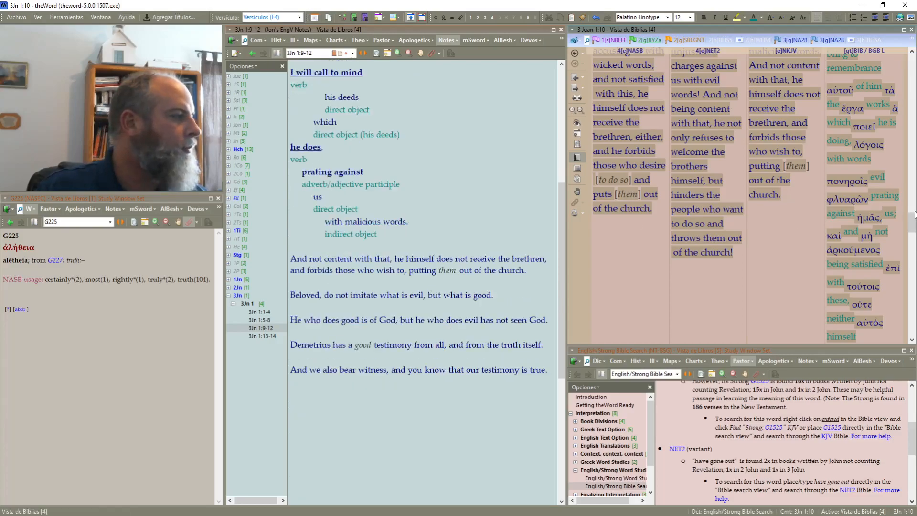
{"action": "mouse_move", "coordinate": [913, 224]}
{"action": "left_mouse_down"}
{"action": "mouse_move", "coordinate": [914, 234]}
{"action": "mouse_move", "coordinate": [913, 215]}
{"action": "left_mouse_up"}
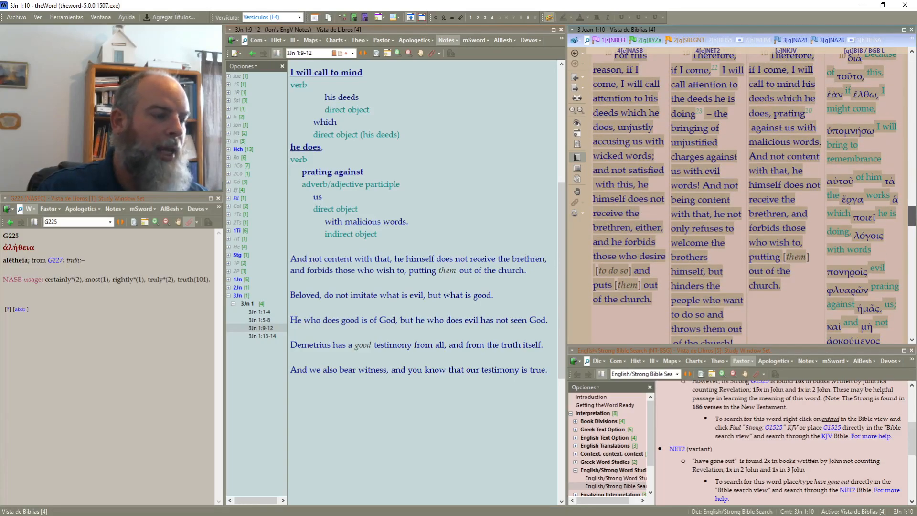
{"action": "left_click_drag", "start_coordinate": [912, 216], "coordinate": [913, 241]}
{"action": "left_click", "coordinate": [541, 272]}
{"action": "key", "text": "Return"}
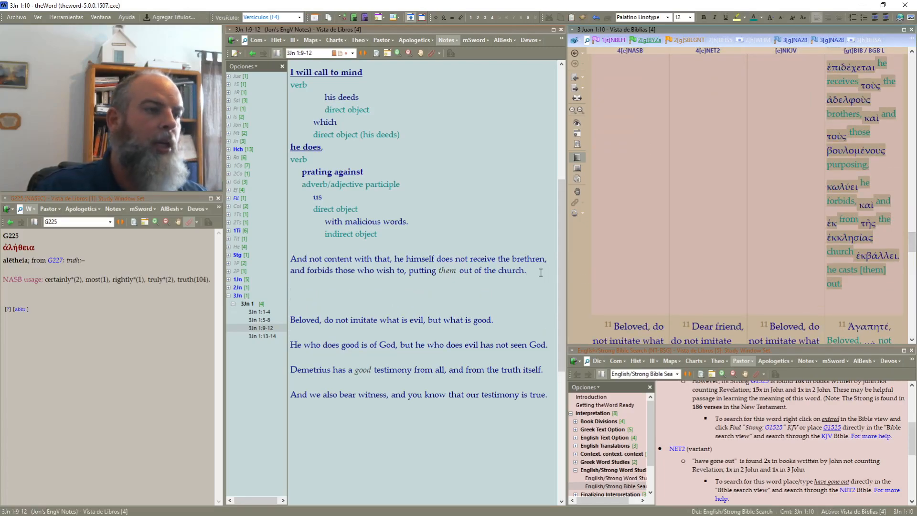
Step: Examine the Greek interlinear of 3 John 1:10 for the part matching "And not content with that"
{"action": "left_click", "coordinate": [913, 249]}
{"action": "mouse_move", "coordinate": [913, 249]}
{"action": "left_mouse_down"}
{"action": "mouse_move", "coordinate": [915, 231]}
{"action": "mouse_move", "coordinate": [915, 242]}
{"action": "left_mouse_up"}
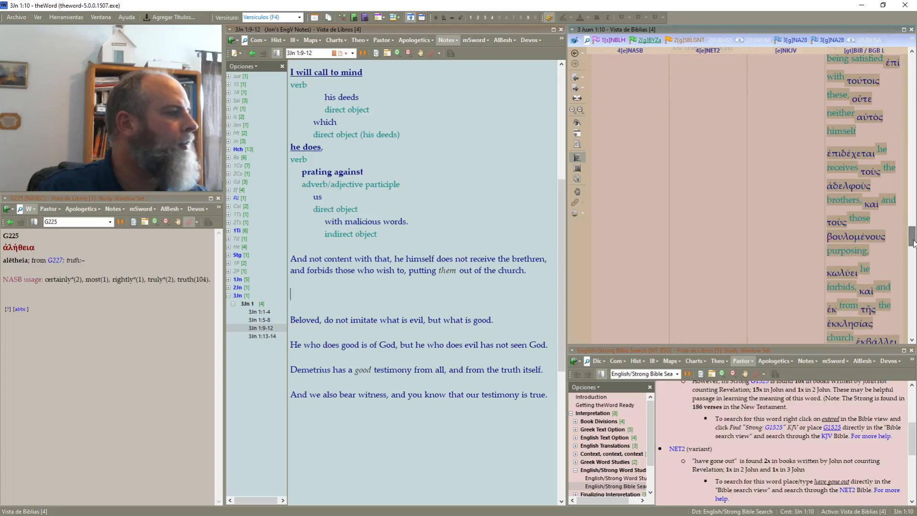
{"action": "scroll", "coordinate": [767, 261], "scroll_direction": "up", "scroll_amount": 5}
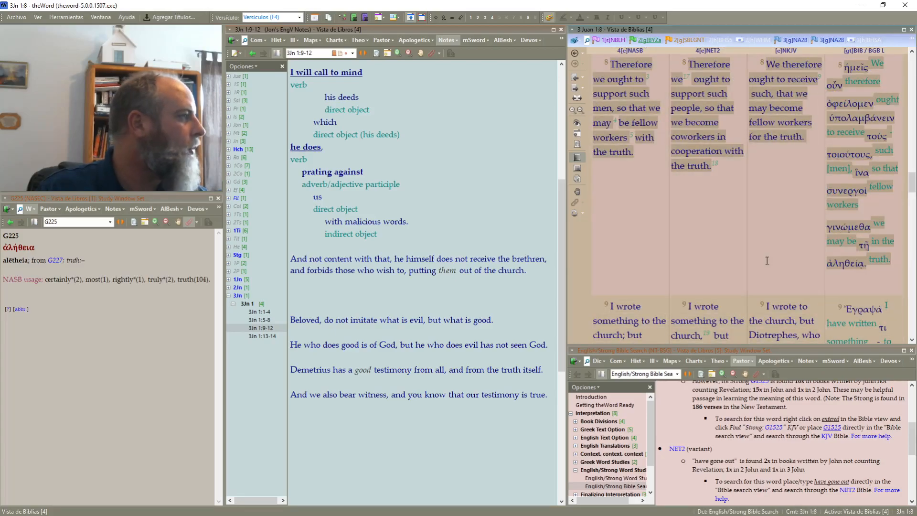
{"action": "scroll", "coordinate": [767, 261], "scroll_direction": "down", "scroll_amount": 5}
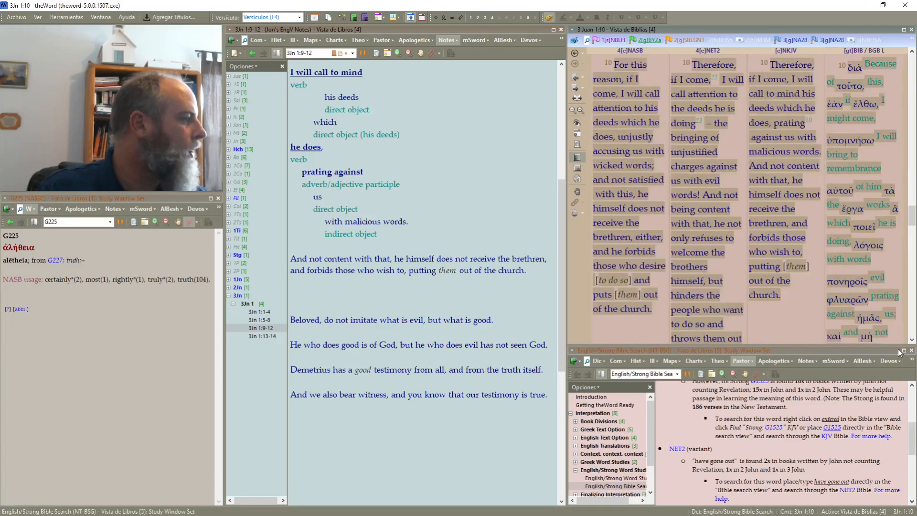
{"action": "left_click", "coordinate": [912, 340]}
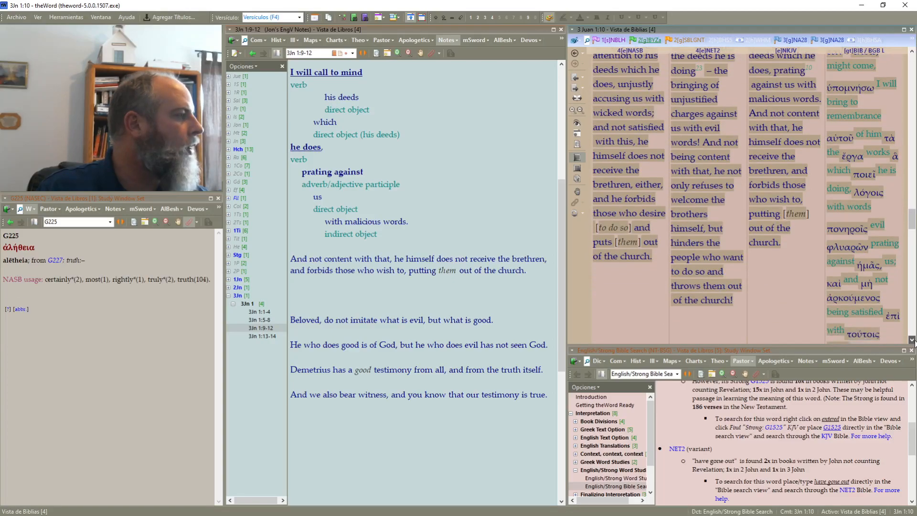
{"action": "left_click", "coordinate": [913, 340]}
{"action": "left_click", "coordinate": [913, 340]}
{"action": "left_click", "coordinate": [913, 340]}
{"action": "left_click", "coordinate": [913, 340]}
{"action": "left_click", "coordinate": [913, 340]}
{"action": "left_click", "coordinate": [913, 340]}
{"action": "left_click", "coordinate": [913, 340]}
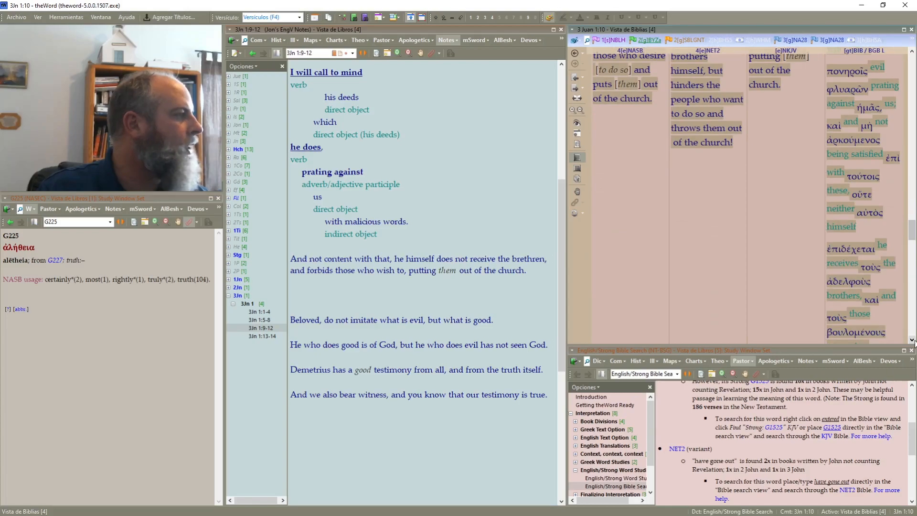
Step: Put "And" on its own line with a teal "conjunction" label below it, correcting the label's spelling
{"action": "left_click", "coordinate": [310, 260]}
{"action": "key", "text": "Return"}
{"action": "key", "text": "Return"}
{"action": "key", "text": "Up"}
{"action": "type", "text": "c"}
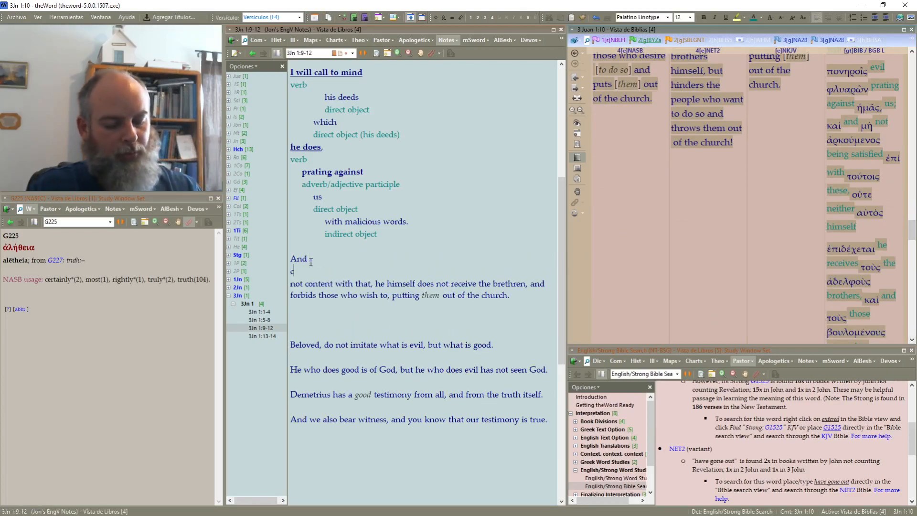
{"action": "type", "text": "onjuction"}
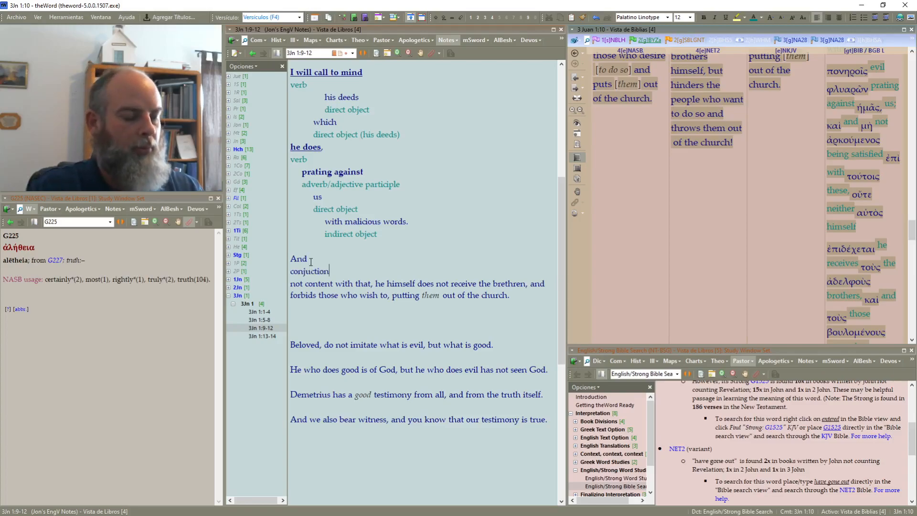
{"action": "key", "text": "ctrl+shift+Left"}
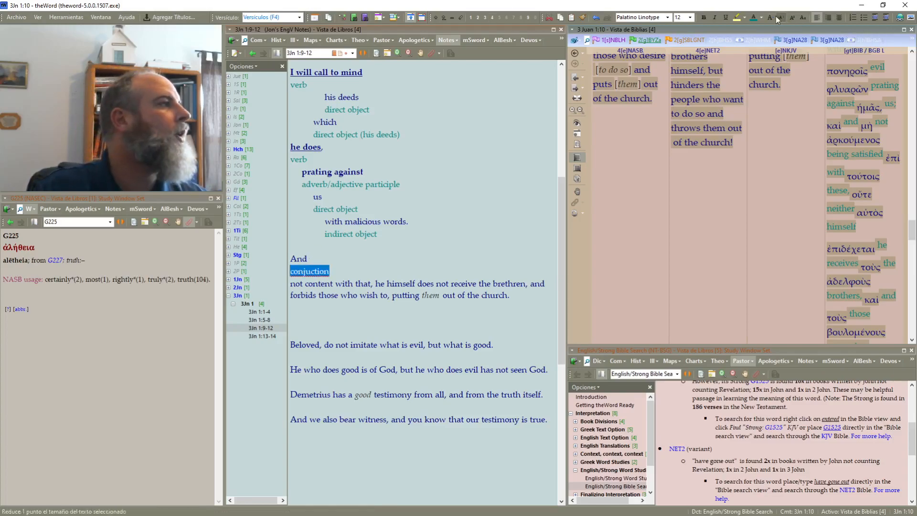
{"action": "key", "text": "Right"}
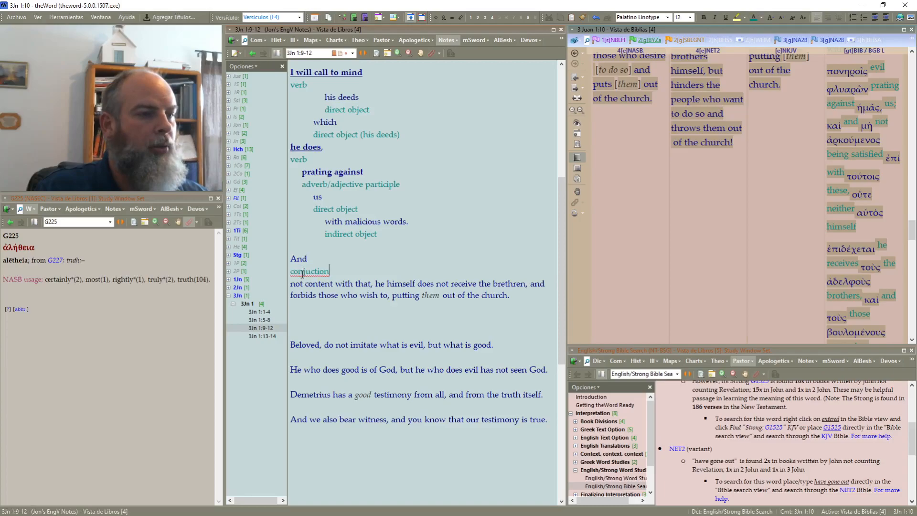
{"action": "right_click", "coordinate": [302, 274]}
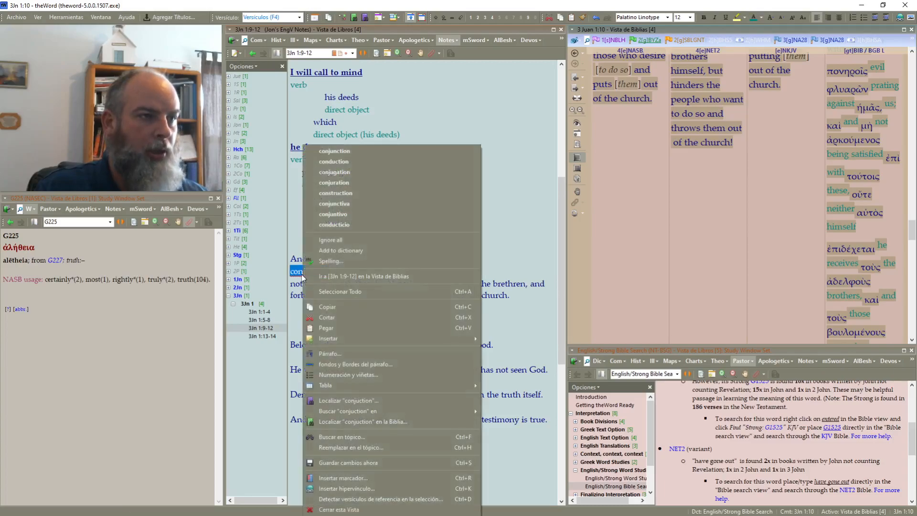
{"action": "left_click", "coordinate": [344, 153]}
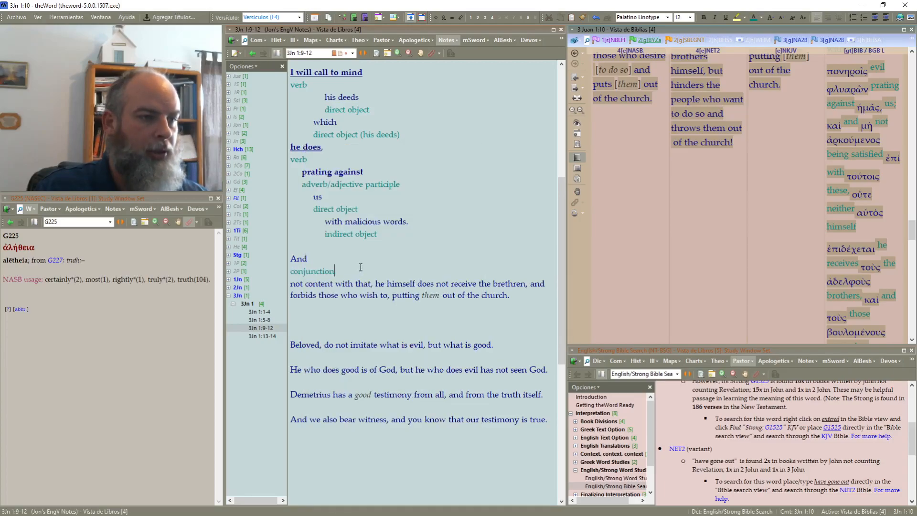
Step: Put "not content" on its own line with an empty line below it, and make "content" bold
{"action": "left_click", "coordinate": [336, 284]}
{"action": "key", "text": "Return"}
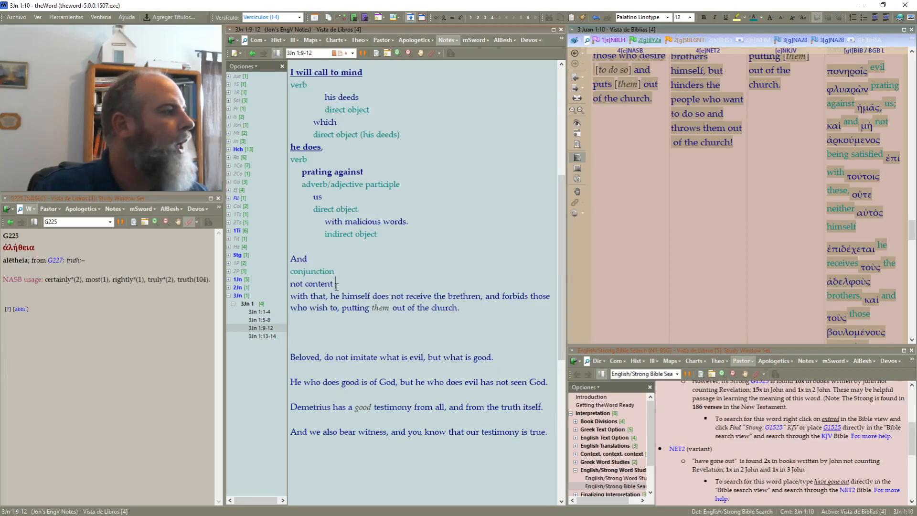
{"action": "key", "text": "Return"}
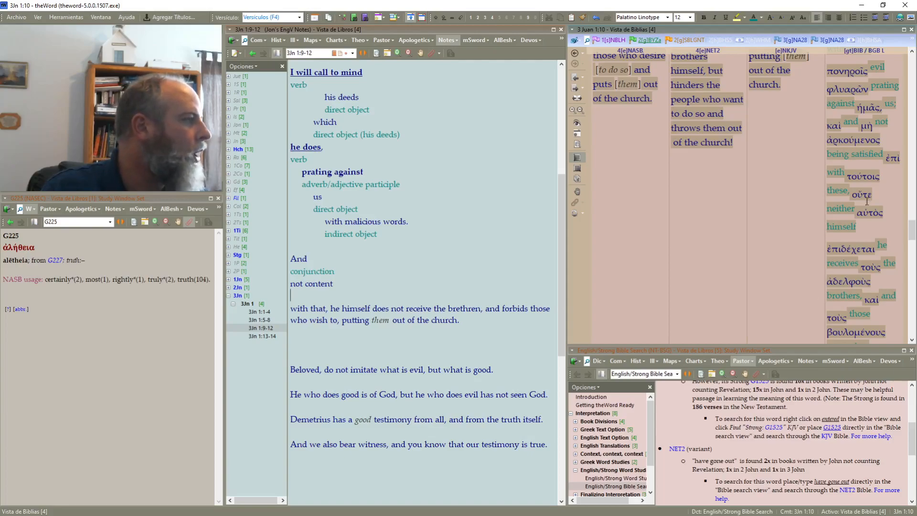
{"action": "mouse_move", "coordinate": [870, 139]}
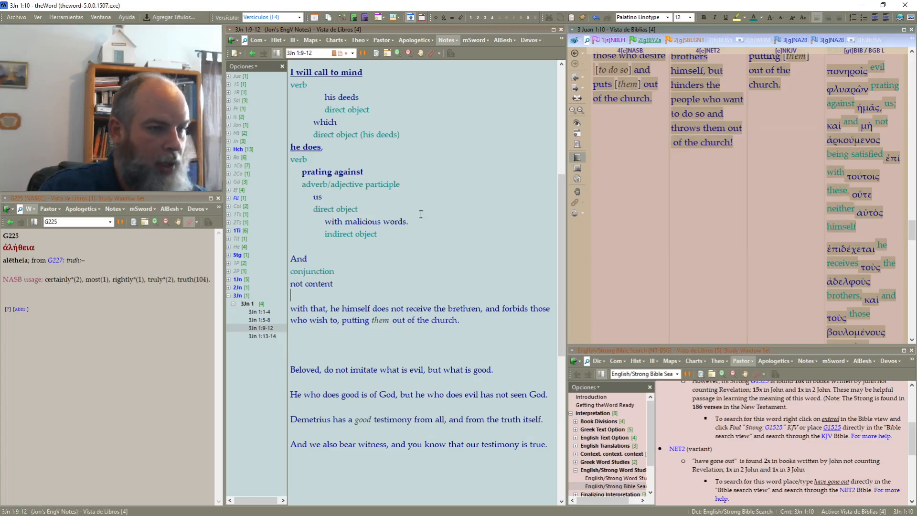
{"action": "double_click", "coordinate": [318, 284]}
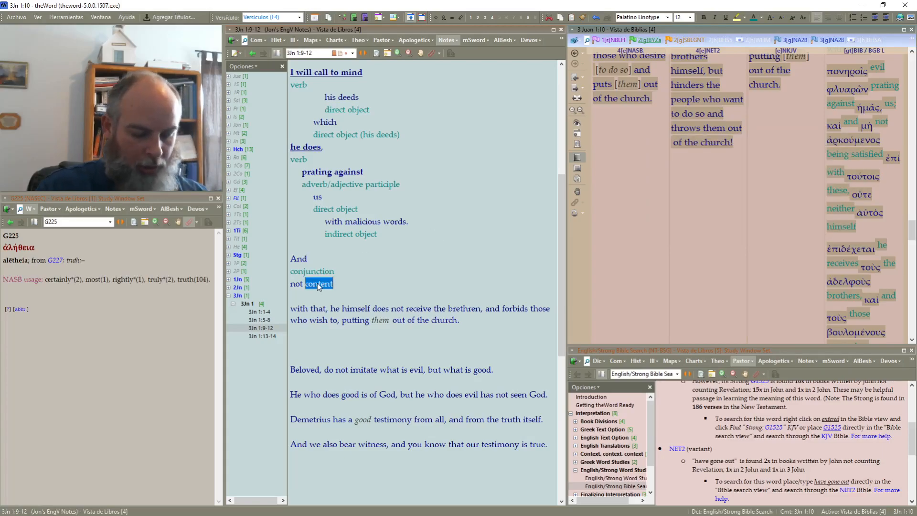
{"action": "key", "text": "ctrl+b"}
Step: Write the label "negative, adjective participle" below "not content", correcting its spelling
{"action": "type", "text": "p"}
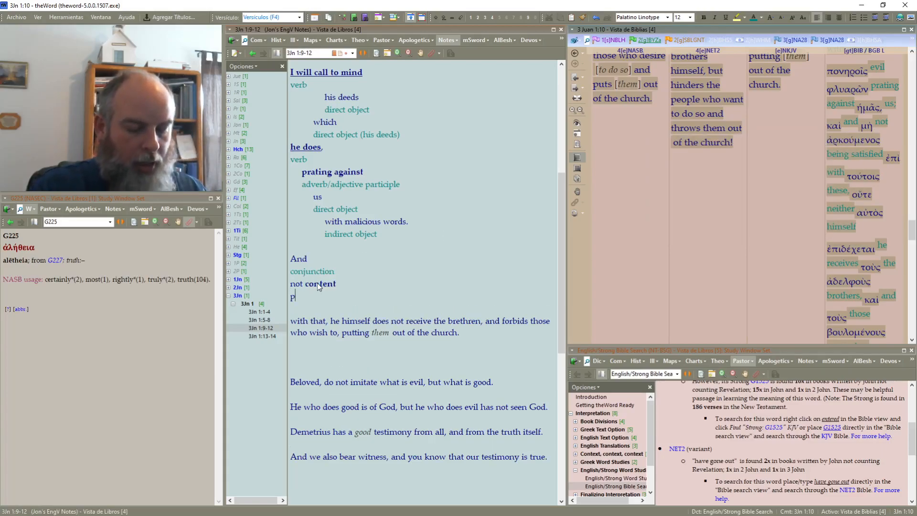
{"action": "type", "text": "neativ"}
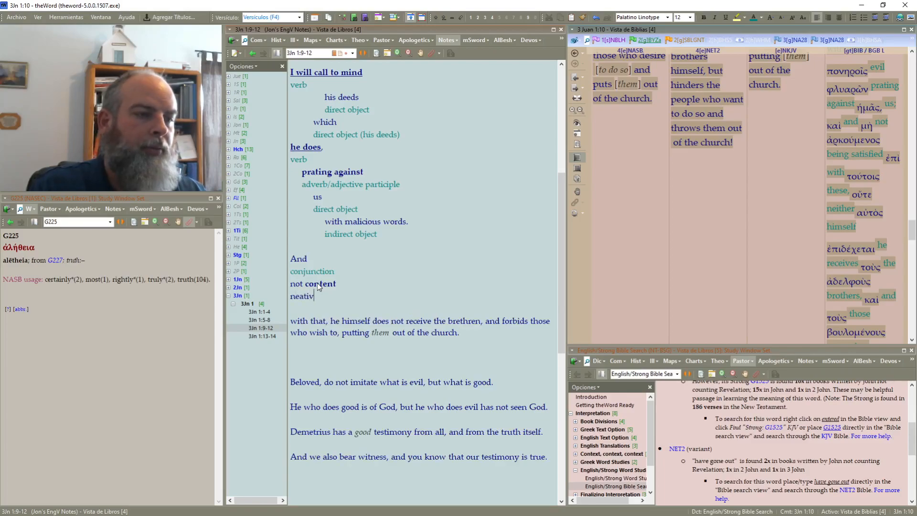
{"action": "key", "text": "BackSpace"}
{"action": "key", "text": "BackSpace"}
{"action": "key", "text": "BackSpace"}
{"action": "type", "text": "gative and"}
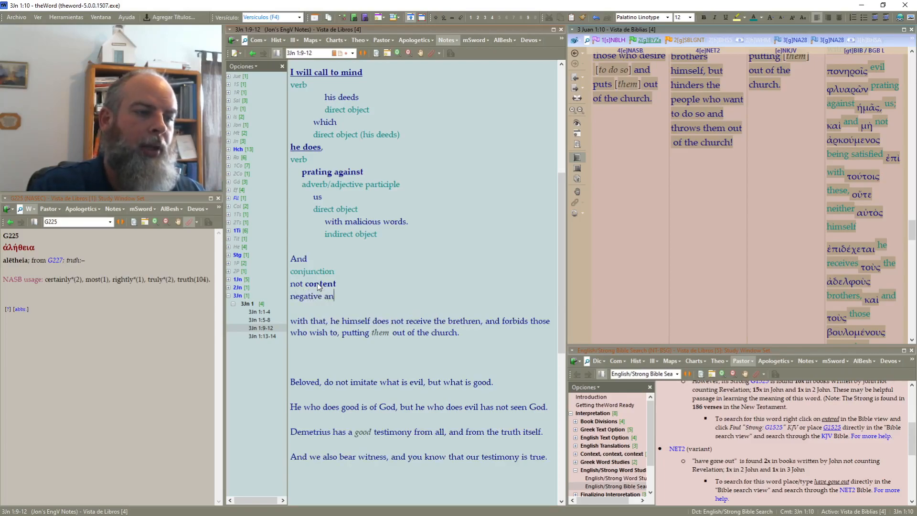
{"action": "key", "text": "BackSpace"}
{"action": "key", "text": "BackSpace"}
{"action": "key", "text": "BackSpace"}
{"action": "type", "text": "particple"}
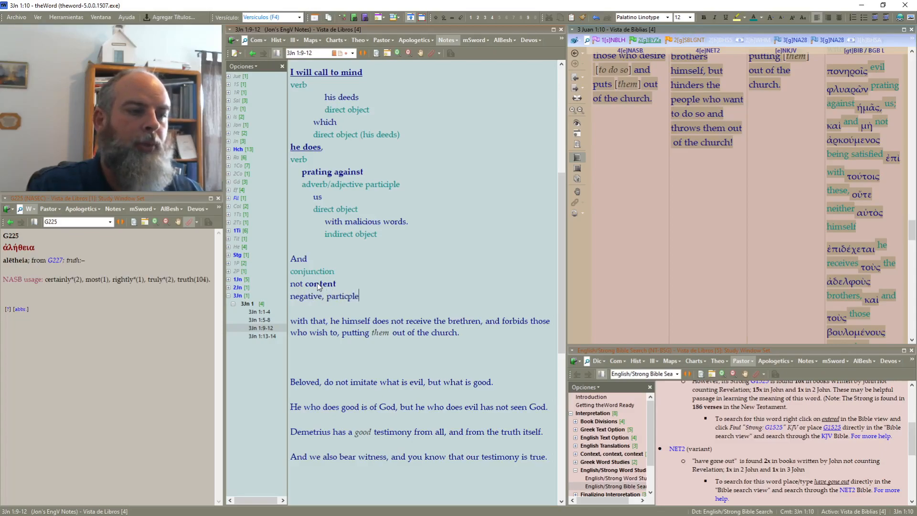
{"action": "key", "text": "Left"}
{"action": "key", "text": "Left"}
{"action": "key", "text": "Left"}
{"action": "type", "text": "ive, "}
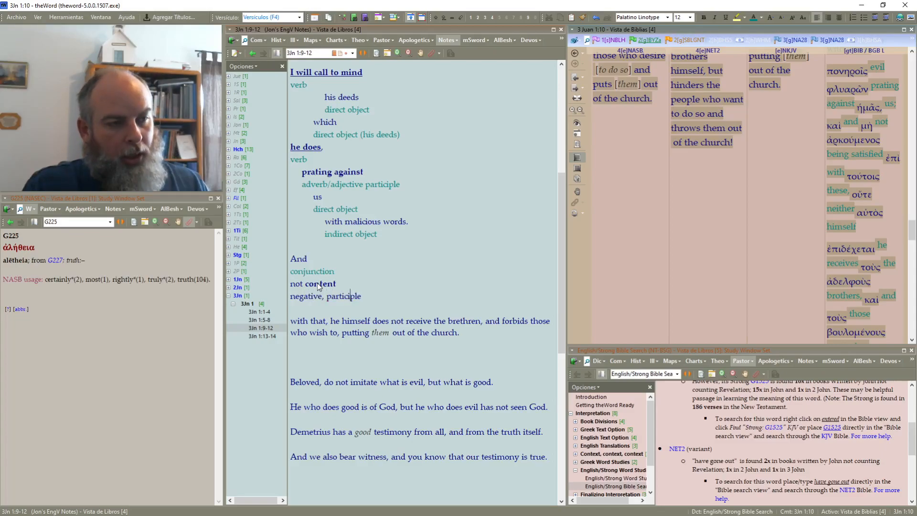
{"action": "type", "text": "adjectiv"}
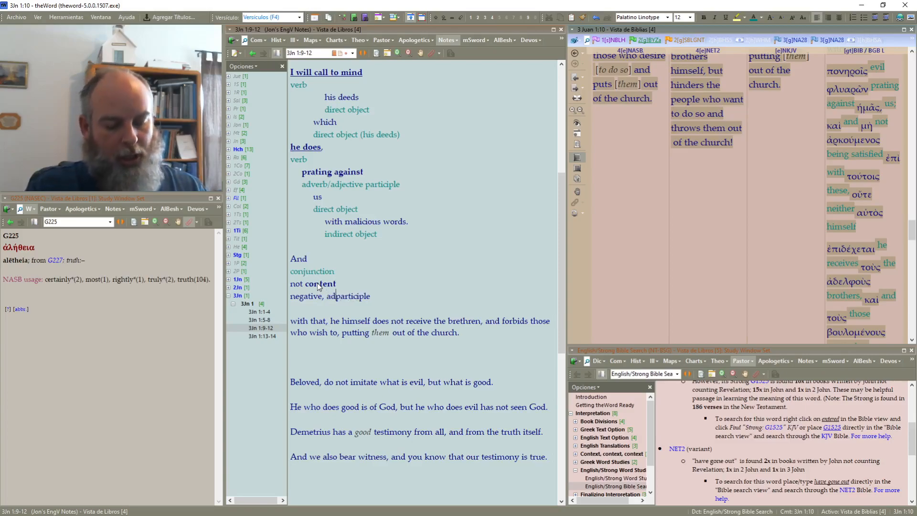
{"action": "type", "text": "e"}
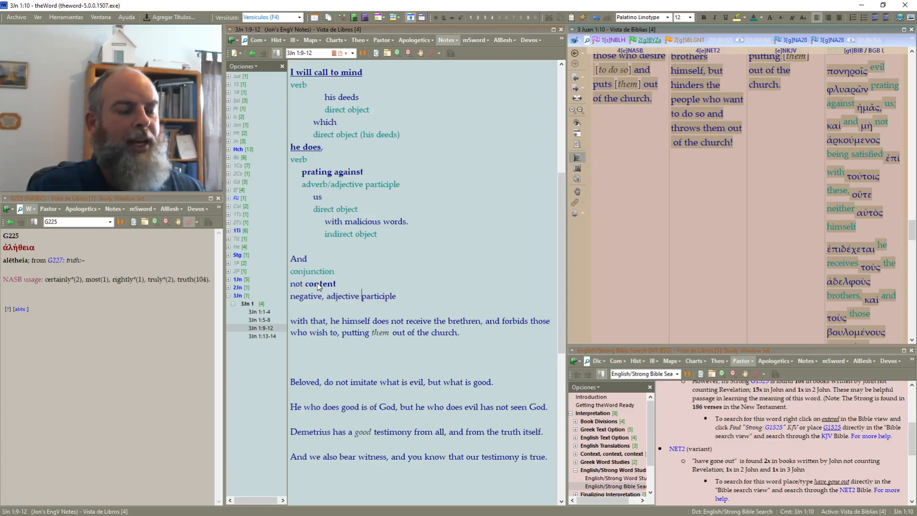
Step: Colour the "negative, adjective participle" label teal and indent it together with "not content" by one level
{"action": "left_click_drag", "start_coordinate": [403, 297], "coordinate": [286, 297]}
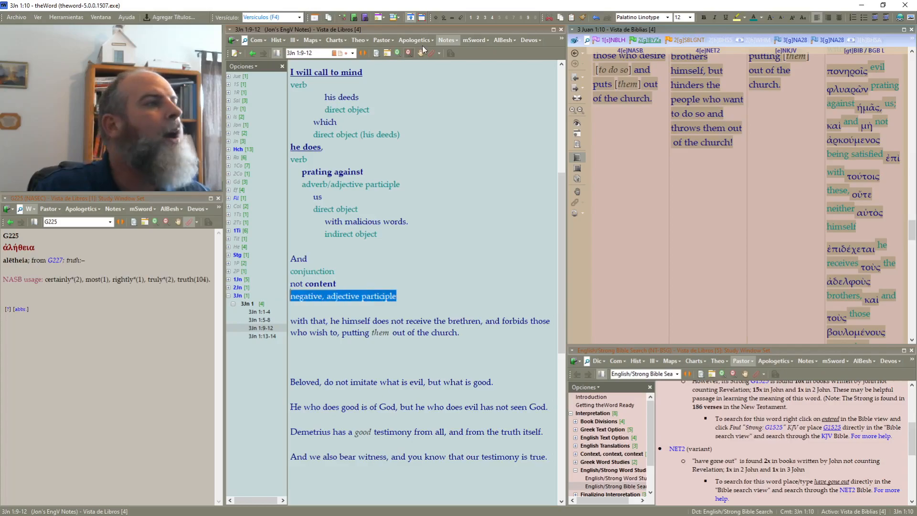
{"action": "left_click_drag", "start_coordinate": [417, 297], "coordinate": [292, 282]}
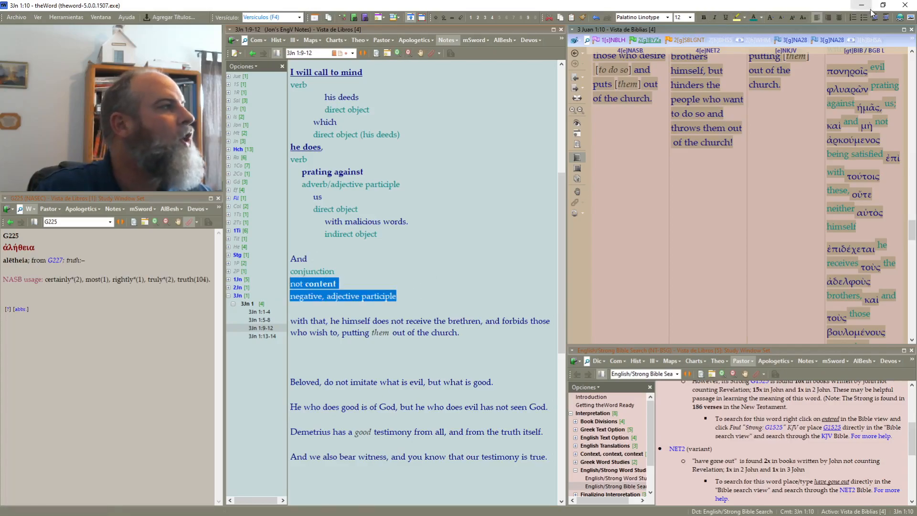
{"action": "left_click", "coordinate": [888, 18]}
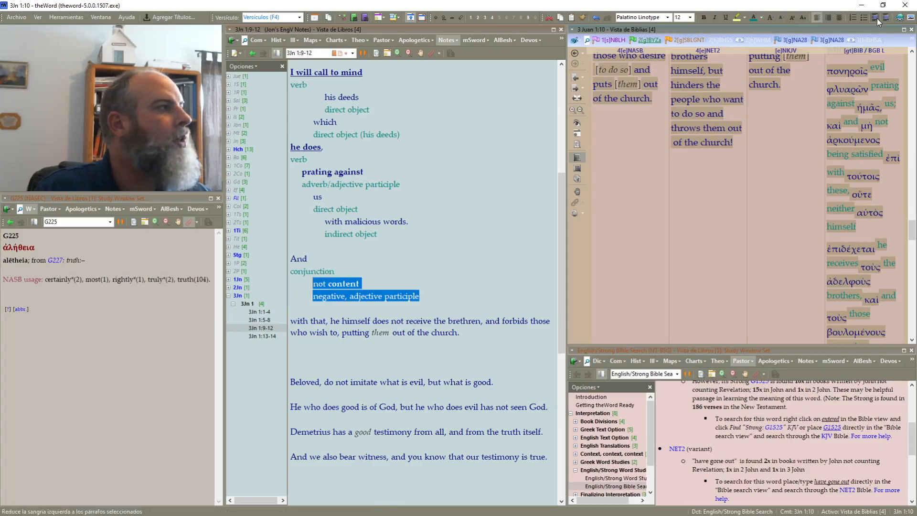
{"action": "left_click", "coordinate": [455, 257]}
{"action": "scroll", "coordinate": [460, 232], "scroll_direction": "down", "scroll_amount": 3}
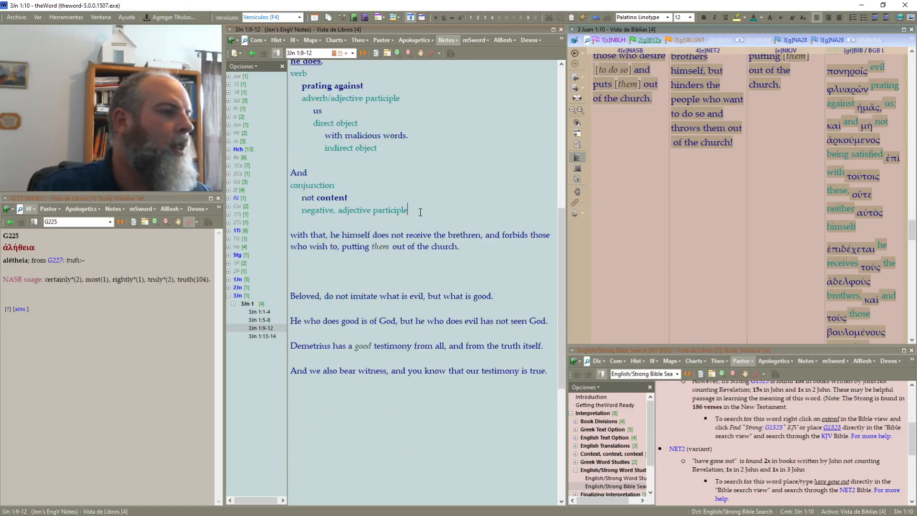
Step: Delete the empty line below the "negative, adjective participle" label and put "with that," on its own line
{"action": "key", "text": "Delete"}
{"action": "key", "text": "Down"}
{"action": "left_click", "coordinate": [331, 222]}
{"action": "key", "text": "Return"}
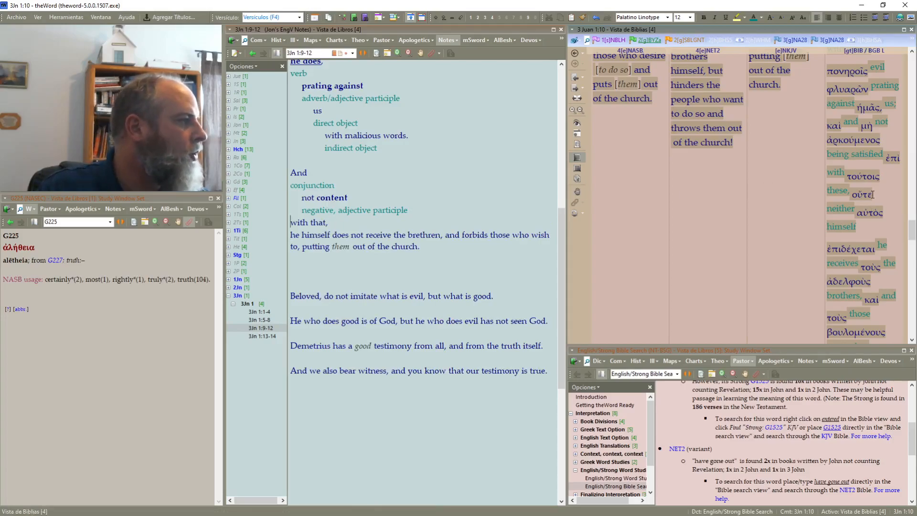
Step: Examine the Greek interlinear of 3 John 1:10 for the word behind "that" and what it refers to
{"action": "mouse_move", "coordinate": [873, 194]}
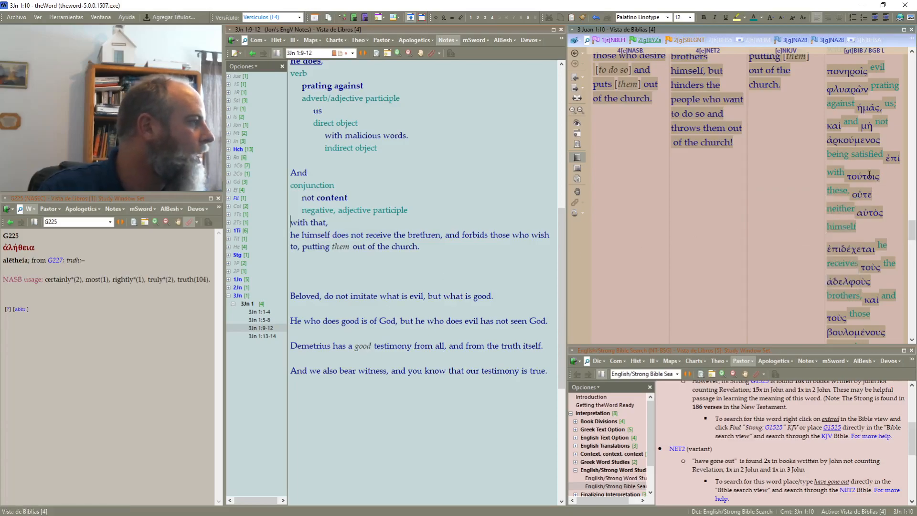
{"action": "mouse_move", "coordinate": [869, 175]}
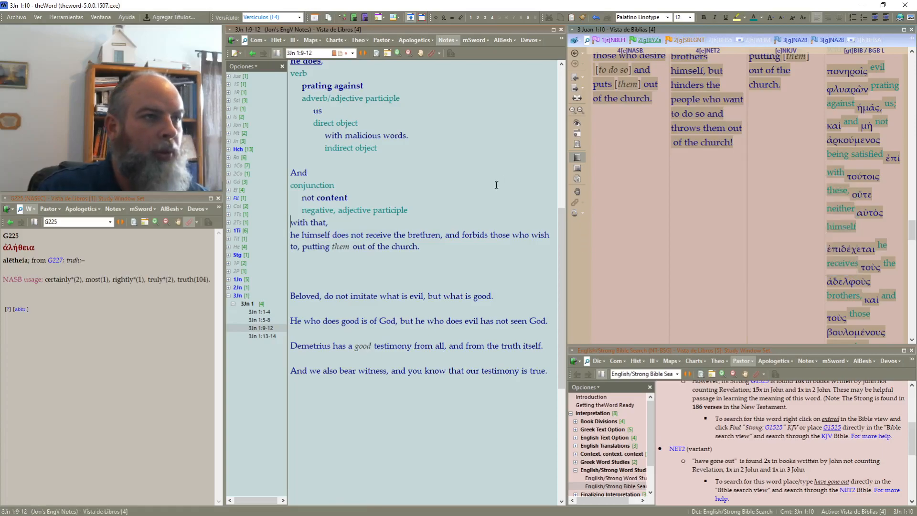
{"action": "scroll", "coordinate": [478, 191], "scroll_direction": "up", "scroll_amount": 2}
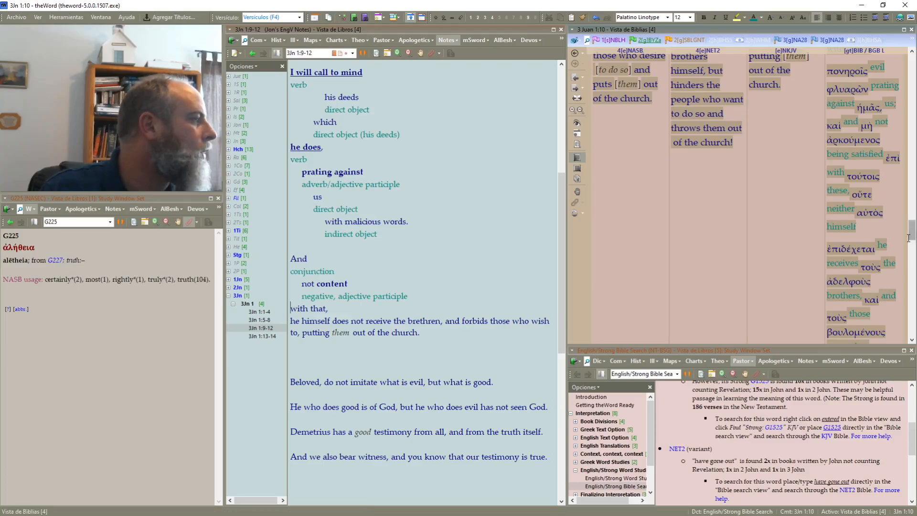
{"action": "scroll", "coordinate": [912, 234], "scroll_direction": "up", "scroll_amount": 5}
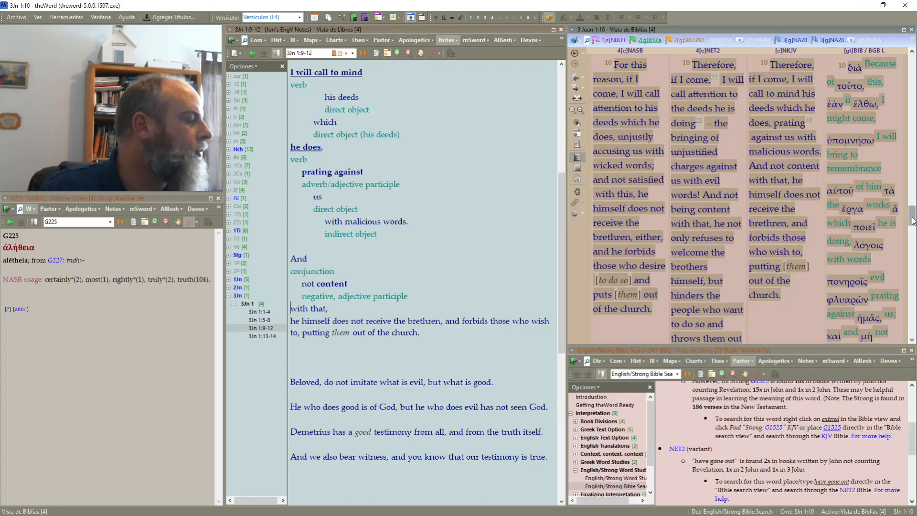
{"action": "mouse_move", "coordinate": [855, 209]}
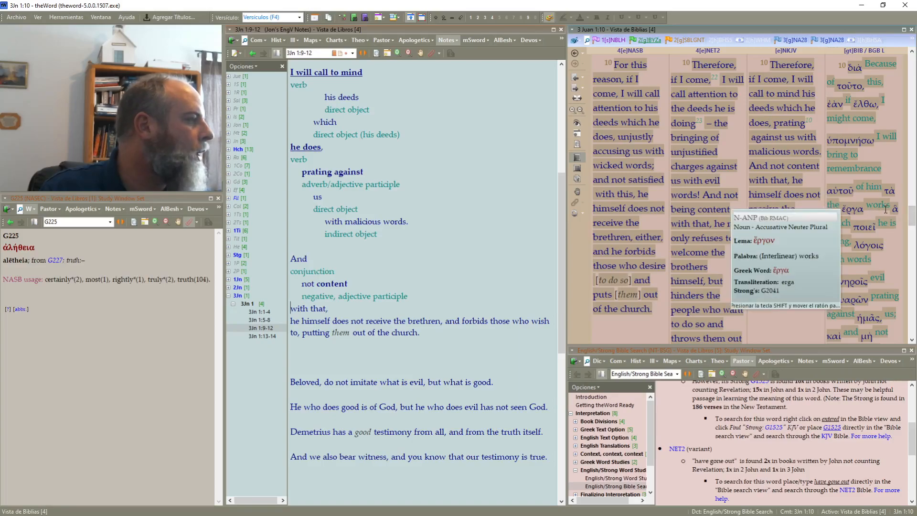
{"action": "left_click_drag", "start_coordinate": [912, 215], "coordinate": [912, 238]}
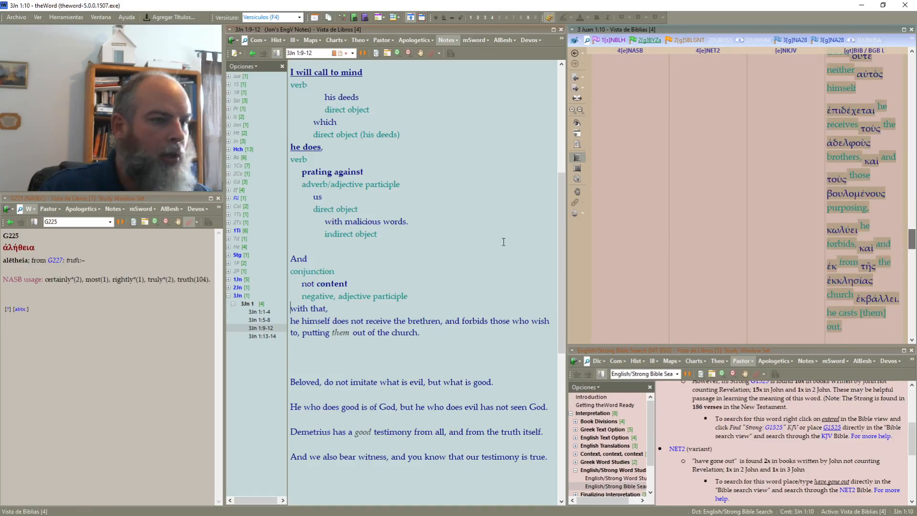
Step: Add the label "relative" on a new line below "with that,"
{"action": "left_click", "coordinate": [334, 309]}
{"action": "key", "text": "Return"}
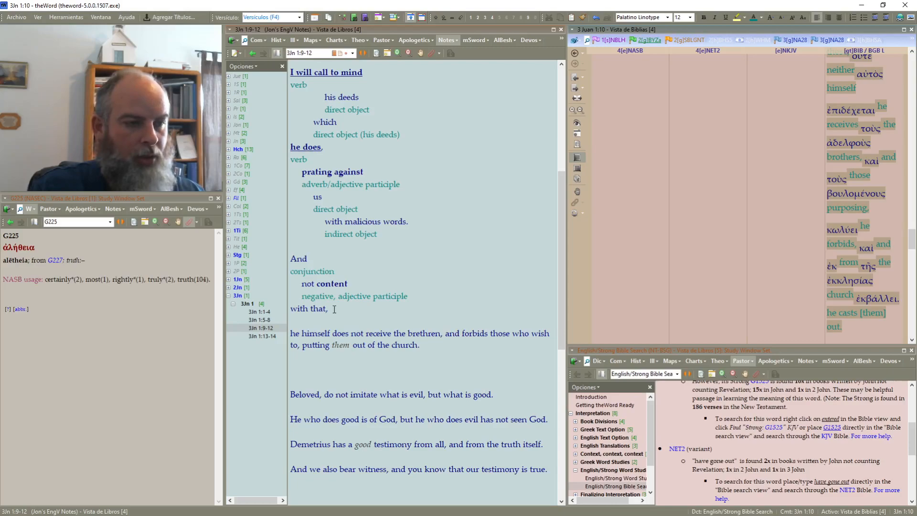
{"action": "type", "text": "re"}
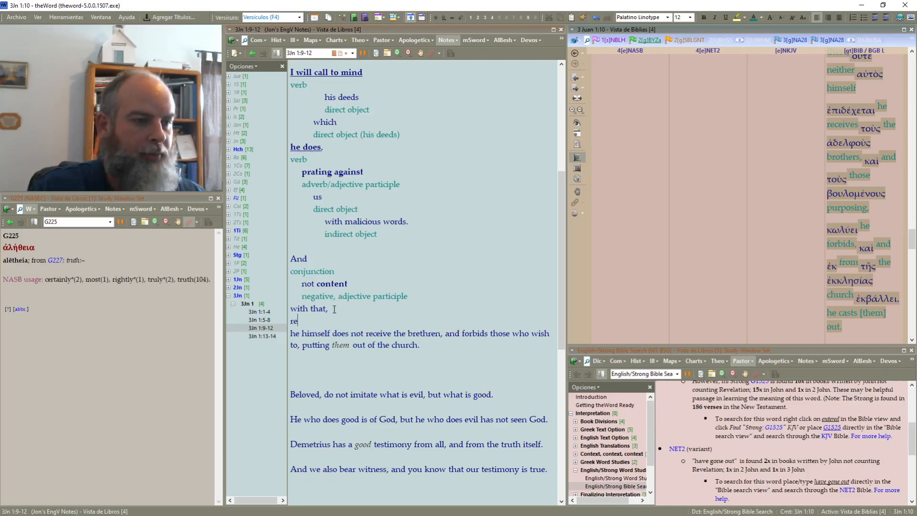
{"action": "type", "text": "lative"}
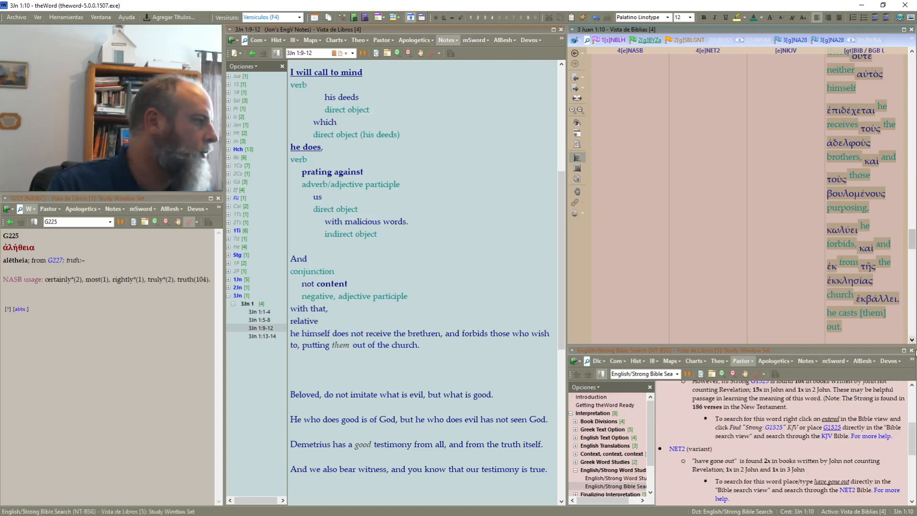
Step: Recheck "with these" in the Greek interlinear and change the label below "with that," to "preposition demonstrative (his deeds)"
{"action": "left_click", "coordinate": [913, 341]}
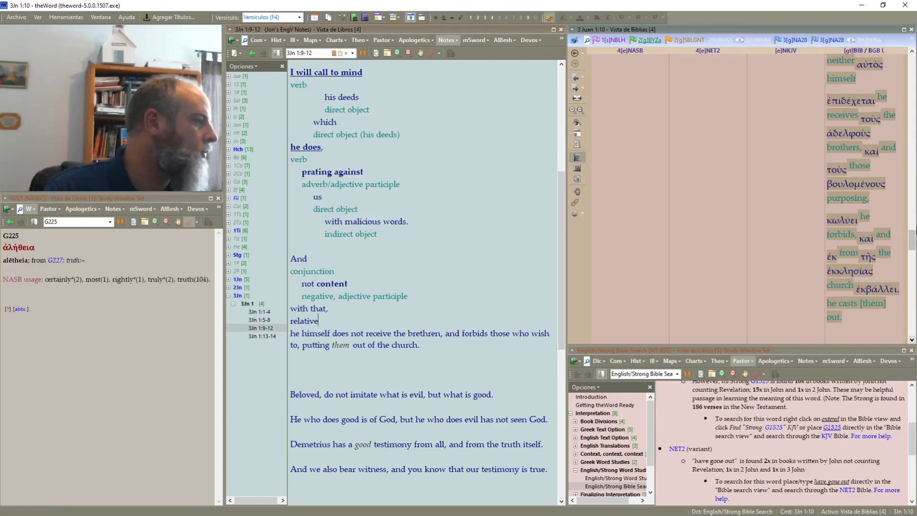
{"action": "left_click", "coordinate": [912, 51]}
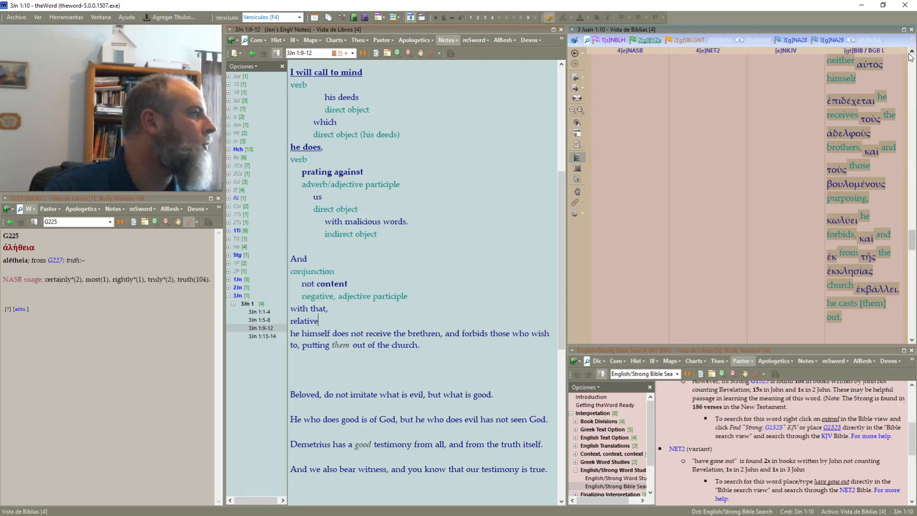
{"action": "left_click", "coordinate": [911, 53]}
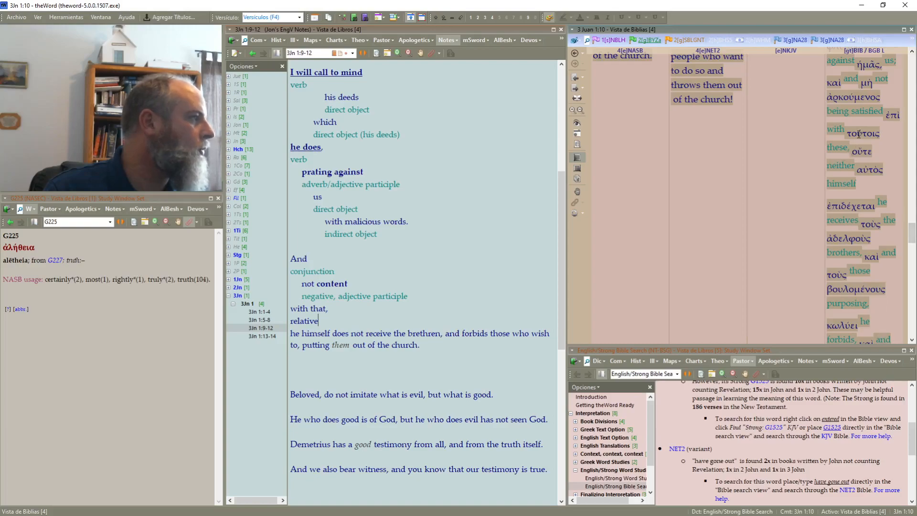
{"action": "mouse_move", "coordinate": [859, 134]}
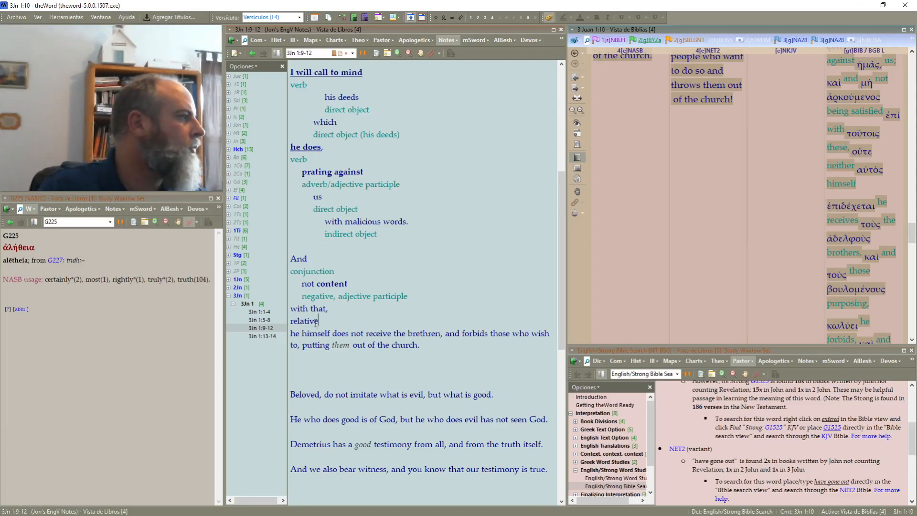
{"action": "left_click", "coordinate": [292, 322]}
{"action": "type", "text": "preposition "}
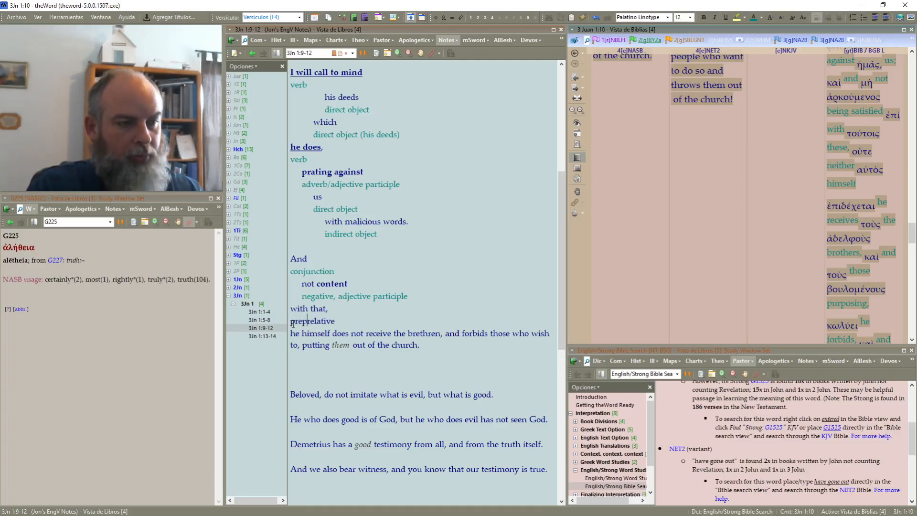
{"action": "type", "text": "demonstrative"}
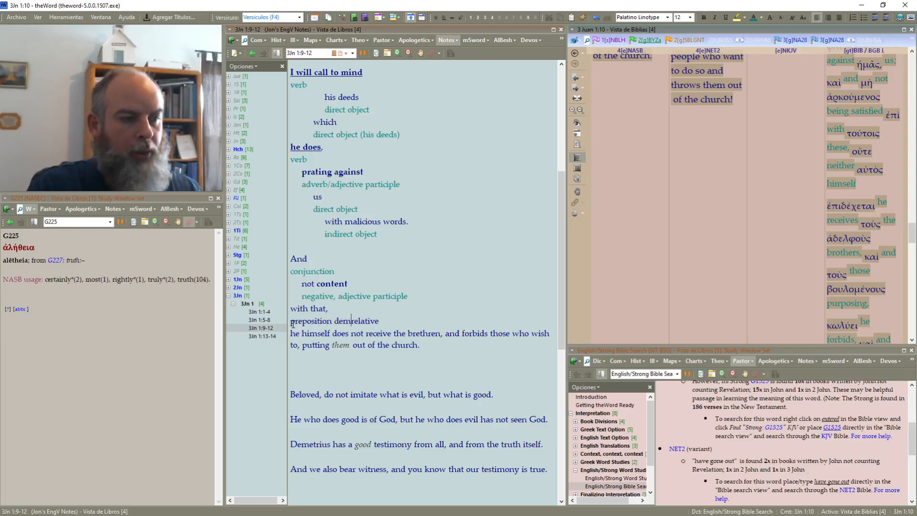
{"action": "key", "text": "ctrl+Delete"}
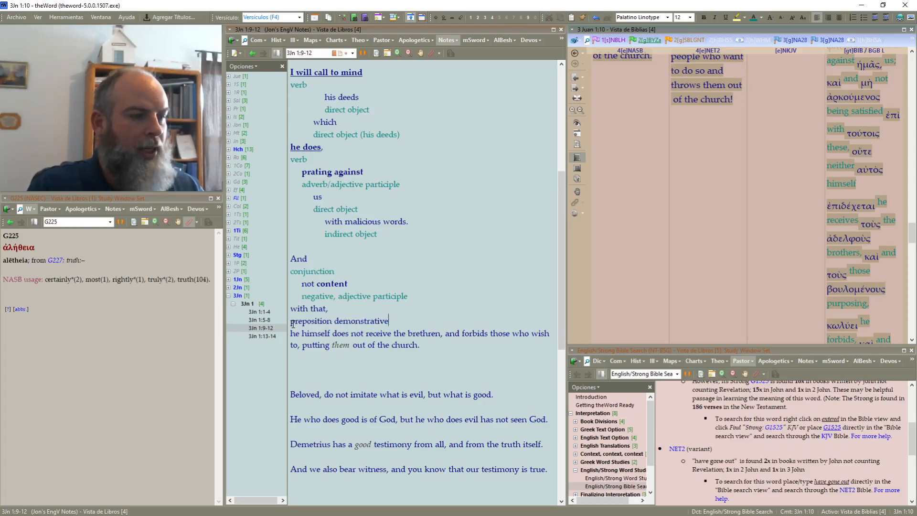
{"action": "triple_click", "coordinate": [292, 325]}
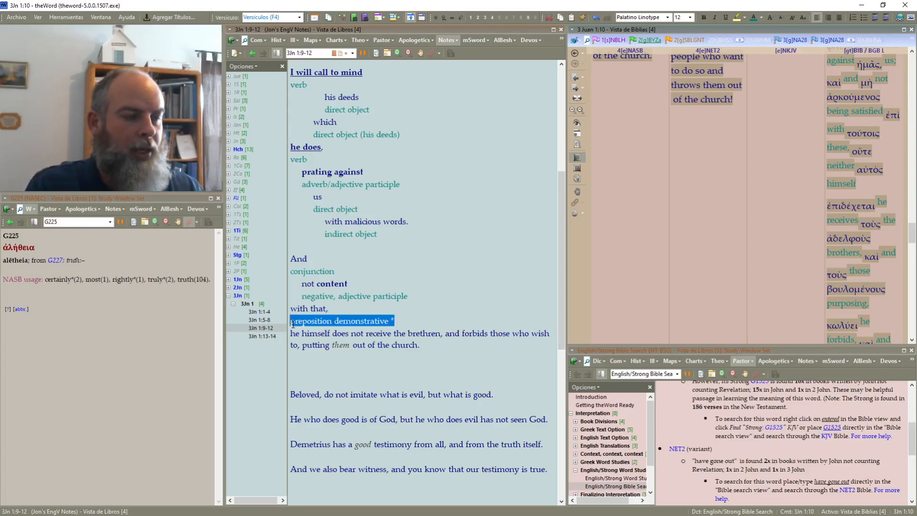
{"action": "key", "text": "End"}
{"action": "type", "text": "(his deeds)"}
Step: Colour the "preposition demonstrative (his deeds)" label teal
{"action": "triple_click", "coordinate": [292, 325]}
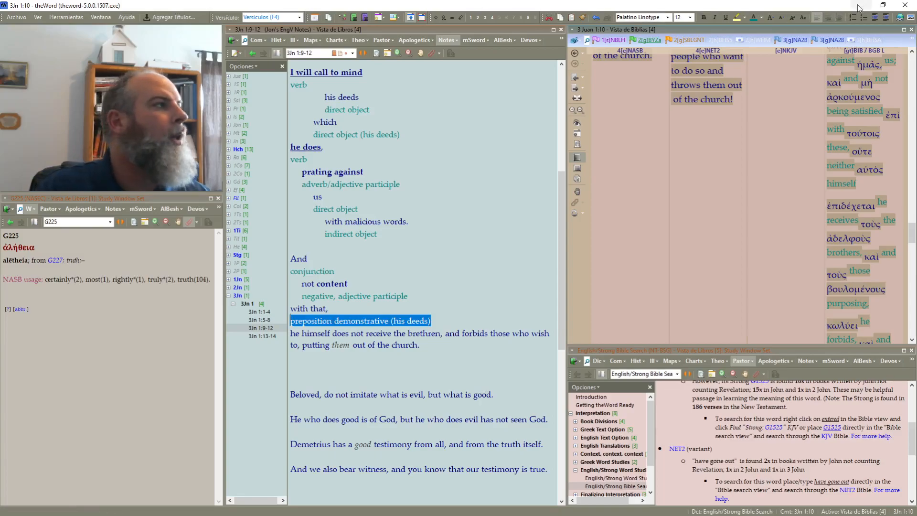
{"action": "left_click", "coordinate": [755, 18]}
{"action": "left_click", "coordinate": [444, 298]}
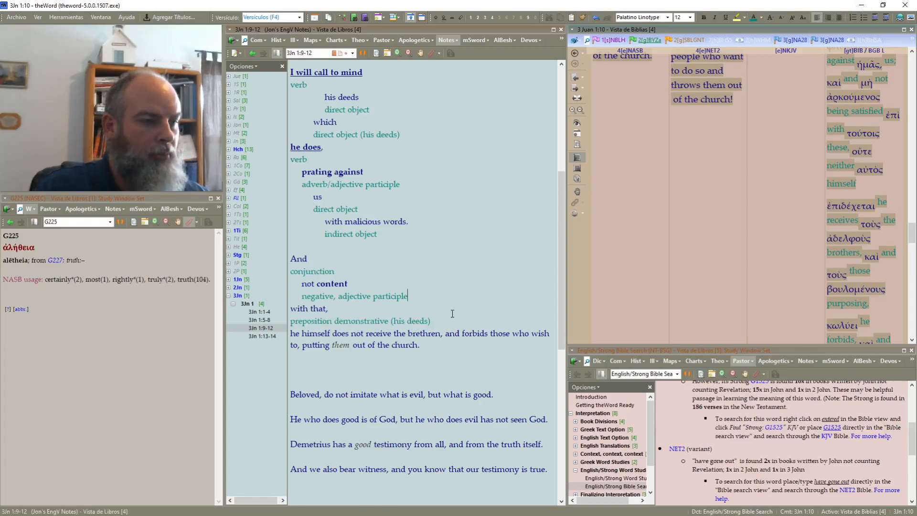
Step: Indent "with that," and its label three levels, and change the label to "preposition indirect demonstrative (his deeds)"
{"action": "left_click_drag", "start_coordinate": [450, 322], "coordinate": [285, 306]}
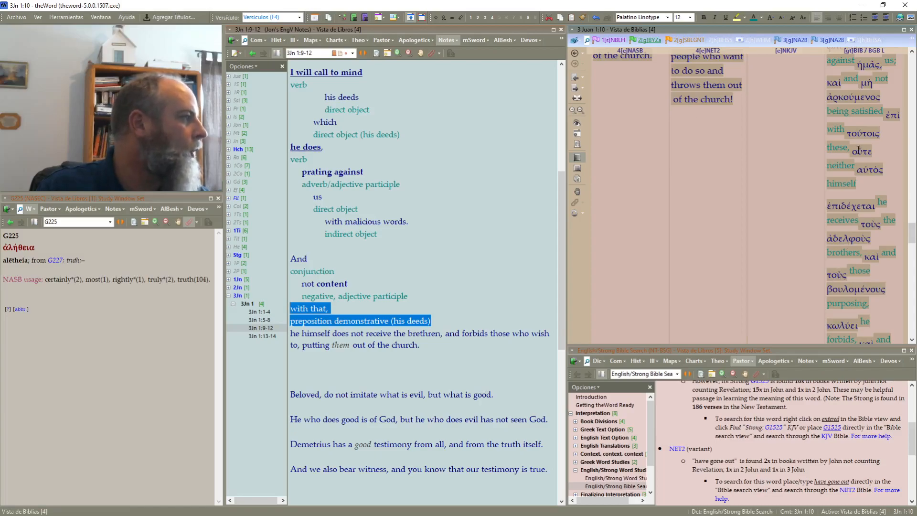
{"action": "mouse_move", "coordinate": [861, 136]}
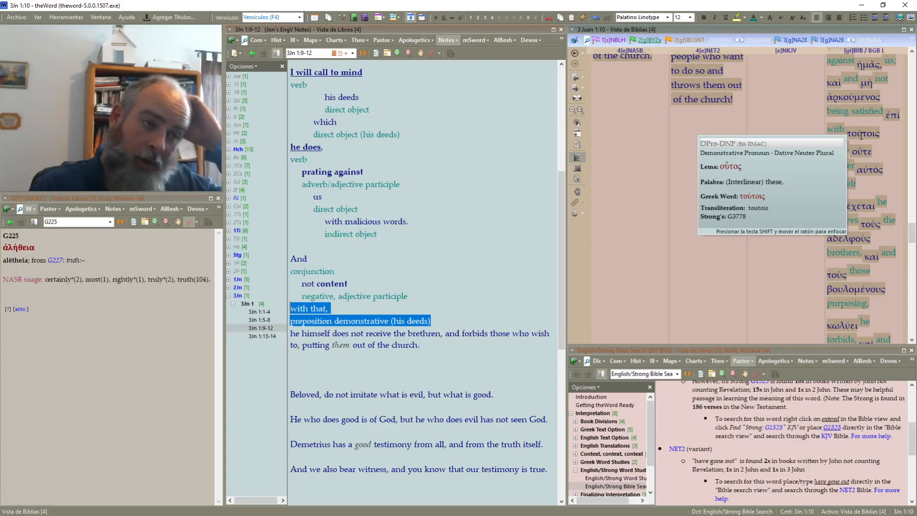
{"action": "left_click", "coordinate": [888, 18]}
{"action": "left_click", "coordinate": [888, 19]}
{"action": "left_click", "coordinate": [889, 19]}
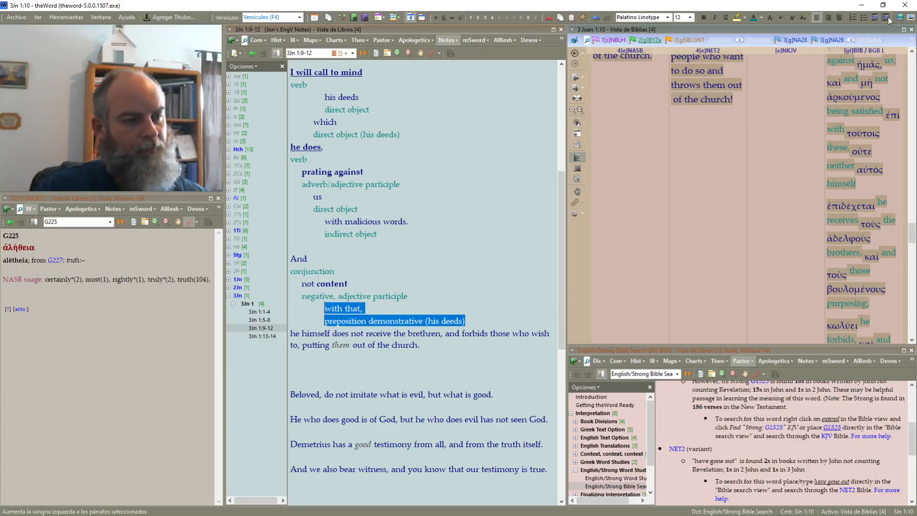
{"action": "left_click", "coordinate": [369, 323]}
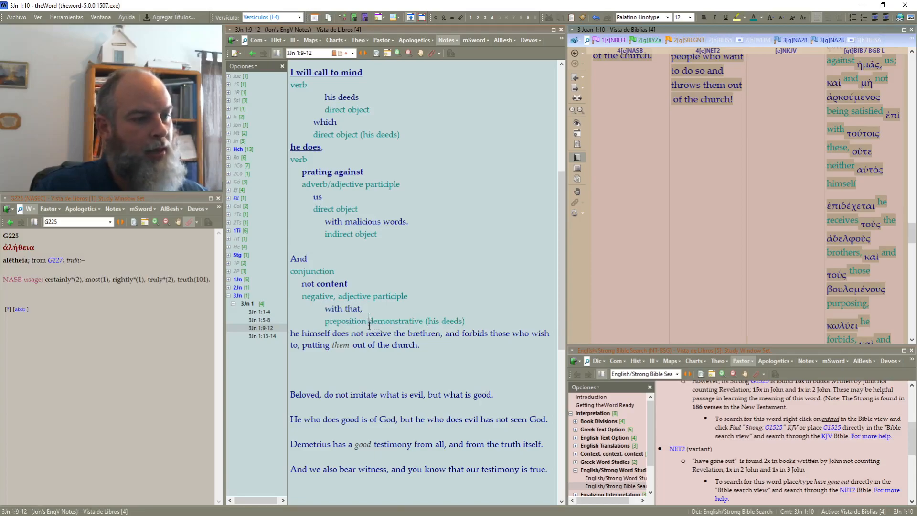
{"action": "type", "text": "indirect"}
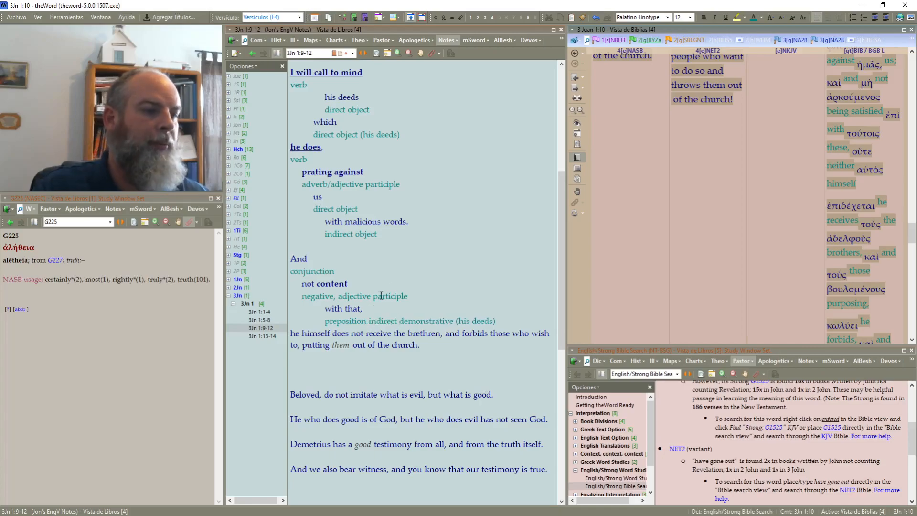
Step: Split the sentence after "he himself does not receive the brethren," leaving an empty line before "and forbids those who wish to"
{"action": "scroll", "coordinate": [393, 285], "scroll_direction": "down", "scroll_amount": 1}
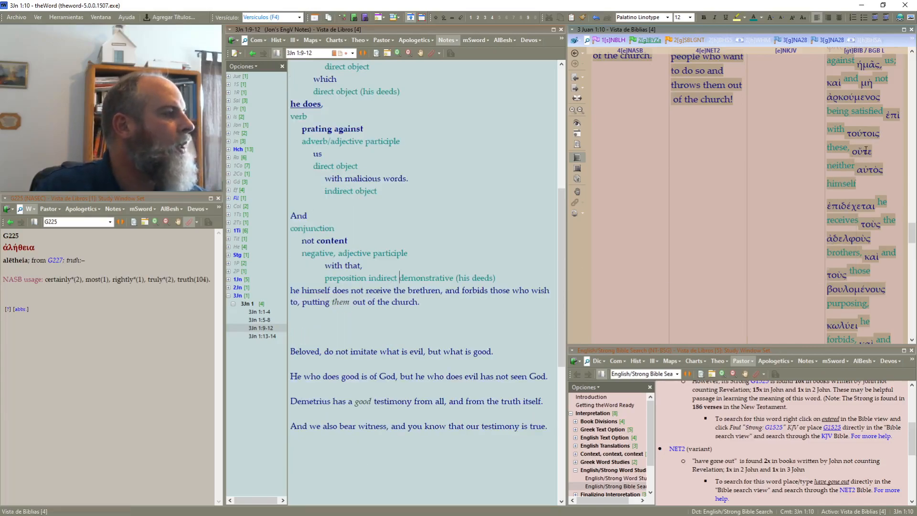
{"action": "mouse_move", "coordinate": [866, 149]}
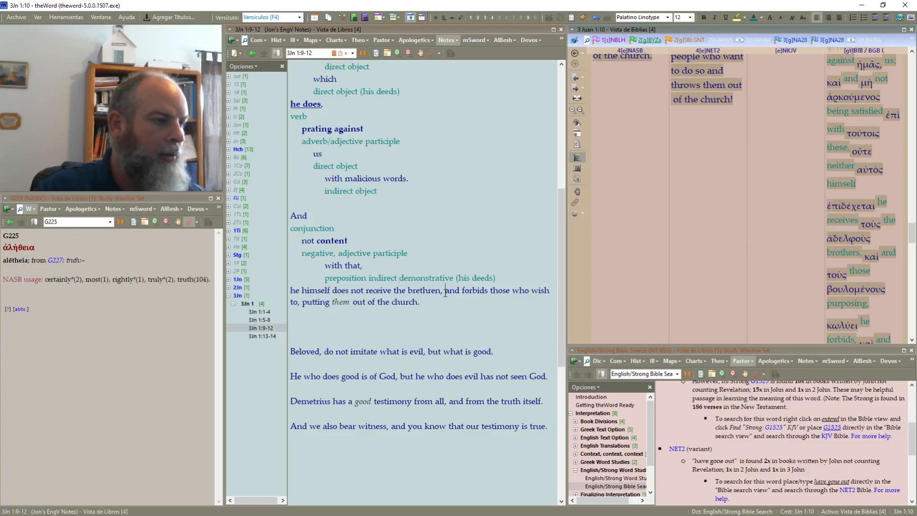
{"action": "key", "text": "Return"}
{"action": "key", "text": "Return"}
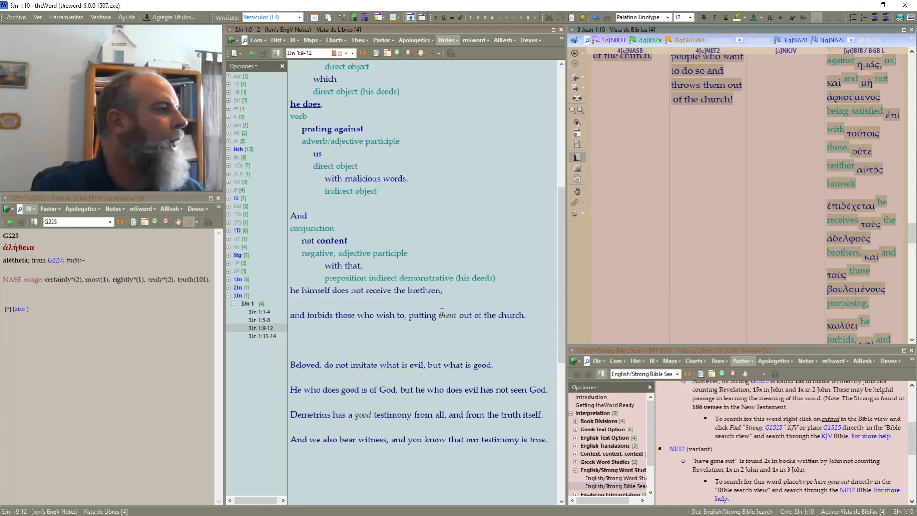
{"action": "type", "text": "negative"}
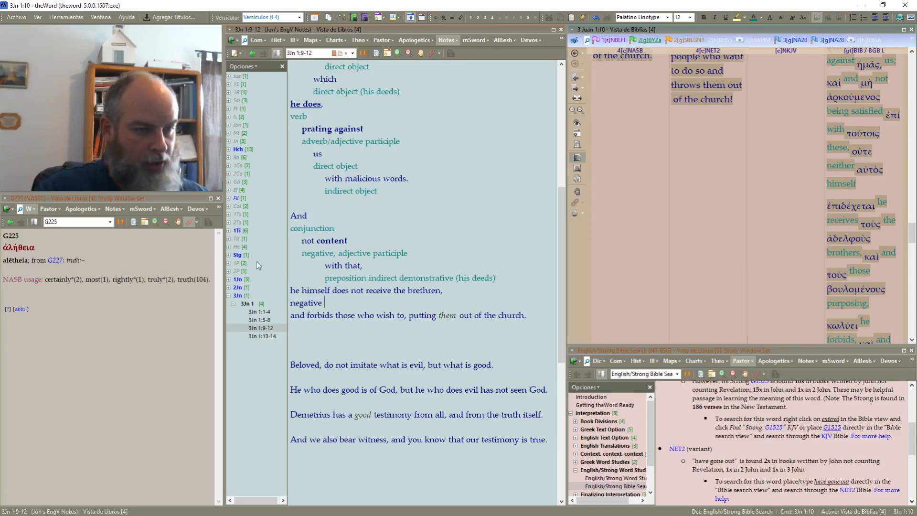
{"action": "key", "text": "Home"}
{"action": "key", "text": "shift+End"}
Step: Place the label "conjunction" on its own line above "he himself does not receive the brethren,"
{"action": "type", "text": "conj"}
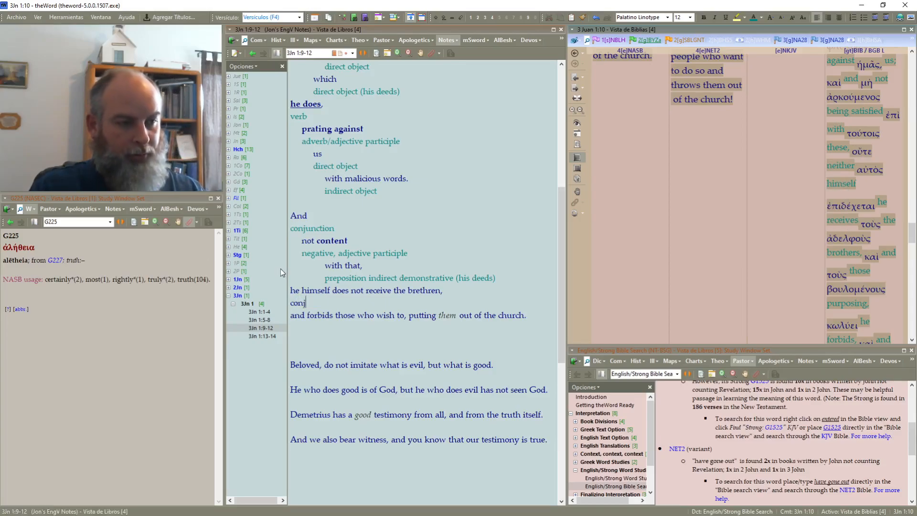
{"action": "type", "text": "unction"}
{"action": "key", "text": "shift+Home"}
{"action": "key", "text": "ctrl+x"}
{"action": "key", "text": "Up"}
{"action": "key", "text": "Return"}
{"action": "key", "text": "Up"}
{"action": "key", "text": "ctrl+v"}
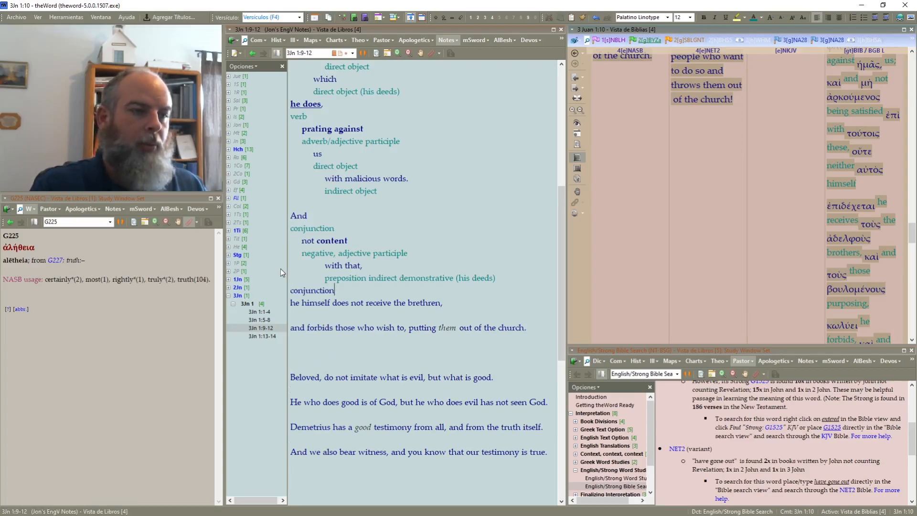
Step: Insert the word "neither" on a new line directly above the "conjunction" label that precedes "he himself"
{"action": "key", "text": "Home"}
{"action": "key", "text": "Return"}
{"action": "key", "text": "shift+End"}
{"action": "key", "text": "Up"}
{"action": "type", "text": "neighte"}
{"action": "key", "text": "BackSpace"}
{"action": "key", "text": "BackSpace"}
{"action": "key", "text": "BackSpace"}
{"action": "key", "text": "BackSpace"}
{"action": "type", "text": "ther"}
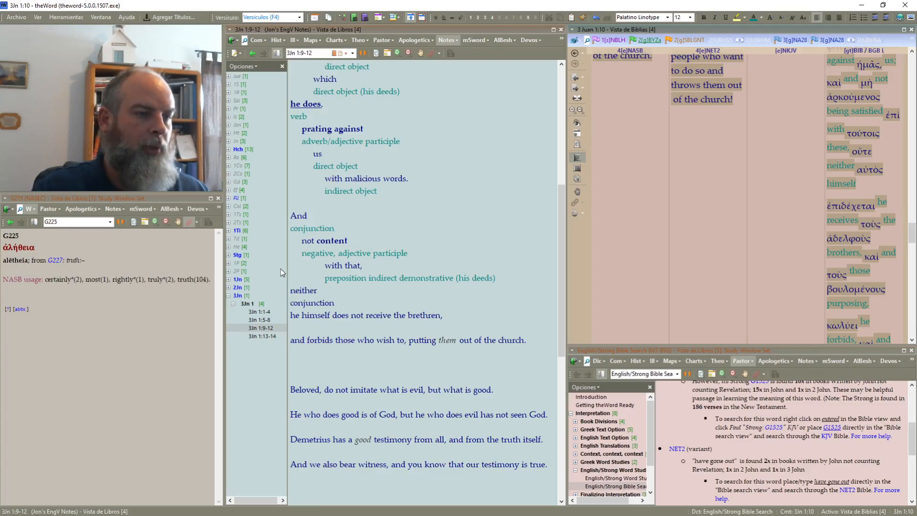
Step: Colour "neither" and the "conjunction" label below it teal
{"action": "key", "text": "Home"}
{"action": "key", "text": "shift+Down"}
{"action": "key", "text": "shift+End"}
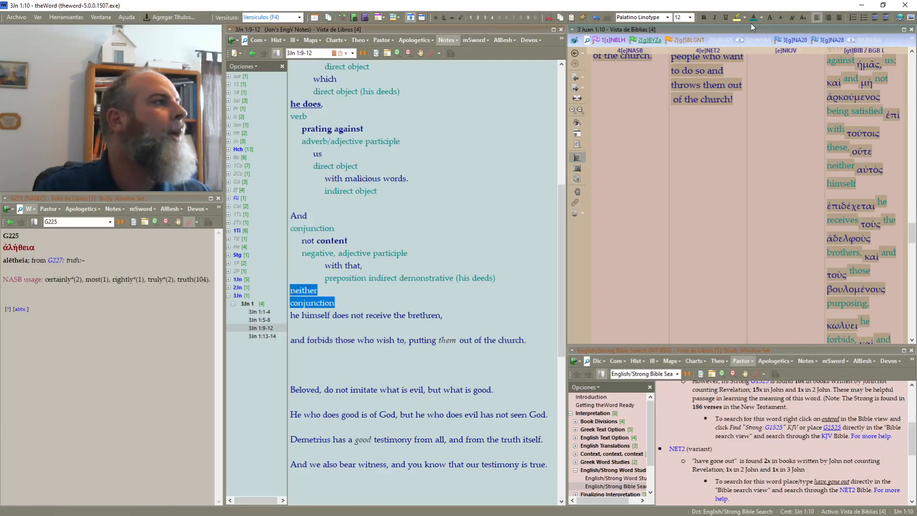
{"action": "left_click", "coordinate": [361, 300]}
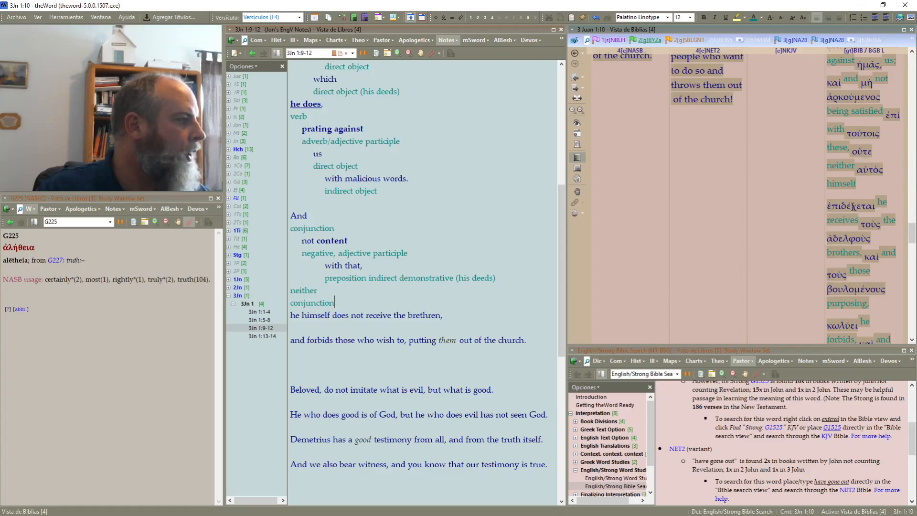
Step: Put "he himself" on its own line and add the label "subject" in teal below it
{"action": "mouse_move", "coordinate": [852, 206]}
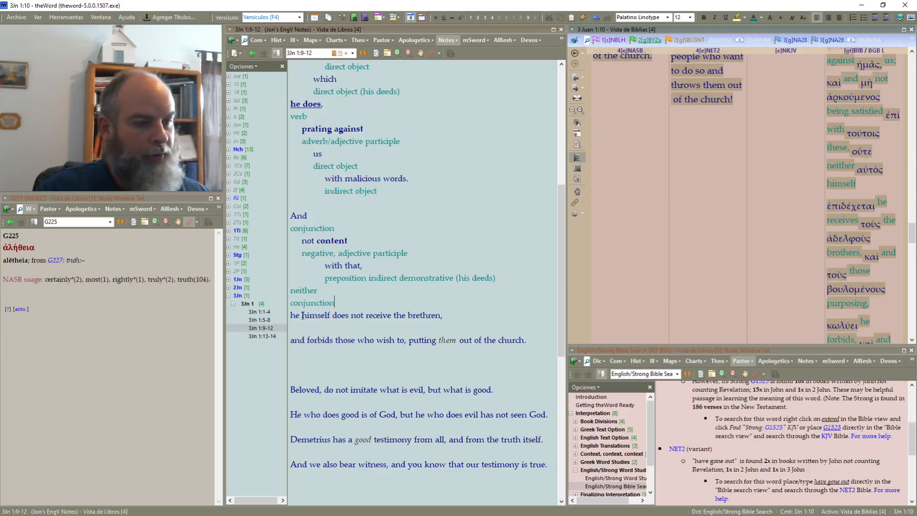
{"action": "left_click", "coordinate": [334, 316]}
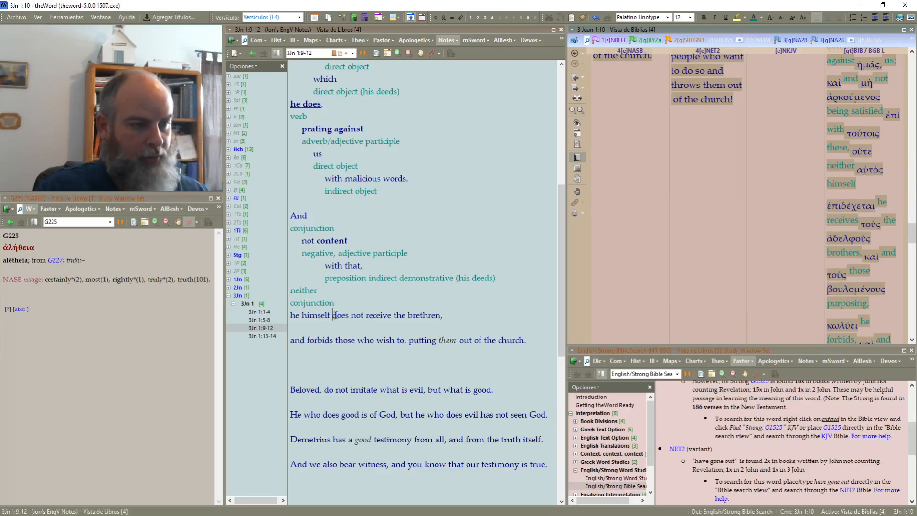
{"action": "key", "text": "Return"}
{"action": "key", "text": "Return"}
{"action": "type", "text": "subject"}
{"action": "key", "text": "shift+Home"}
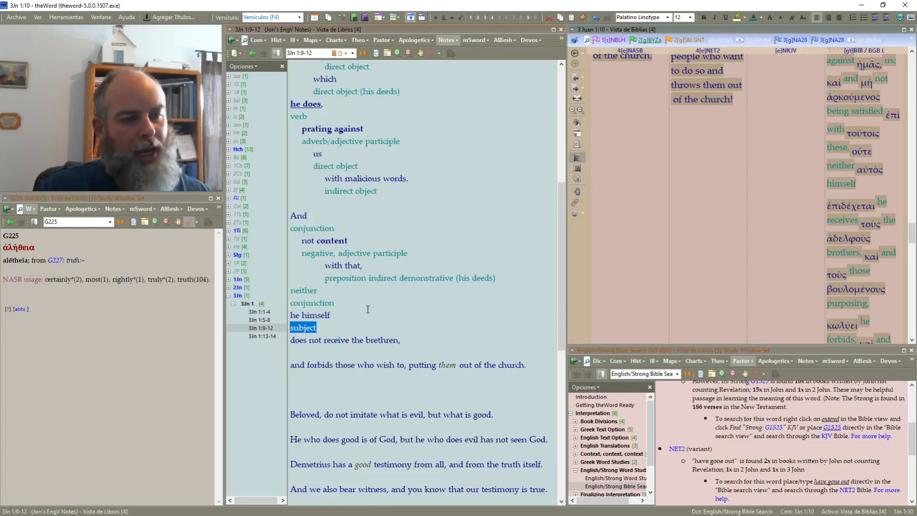
Step: Make "he himself" bold and indent it together with its "subject" label by one level
{"action": "left_click_drag", "start_coordinate": [350, 315], "coordinate": [288, 318]}
{"action": "key", "text": "ctrl+b"}
{"action": "left_click_drag", "start_coordinate": [350, 341], "coordinate": [291, 316]}
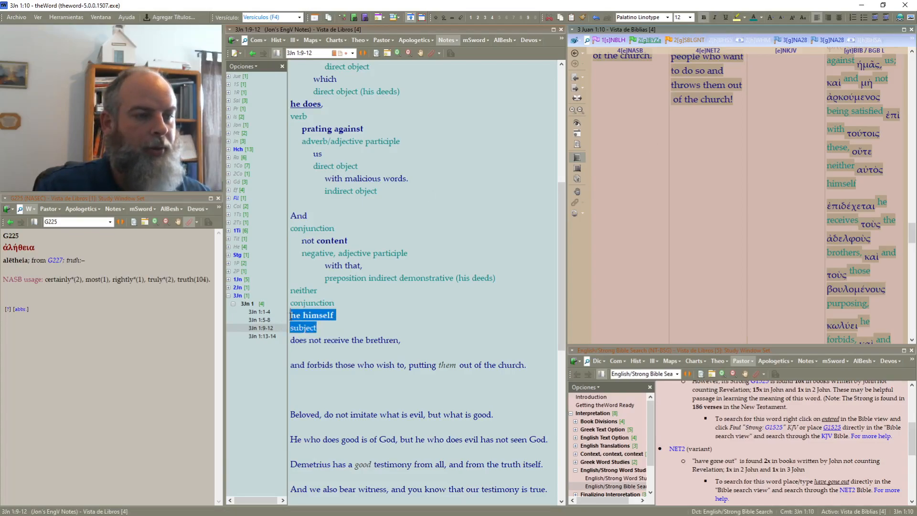
{"action": "left_click", "coordinate": [886, 17]}
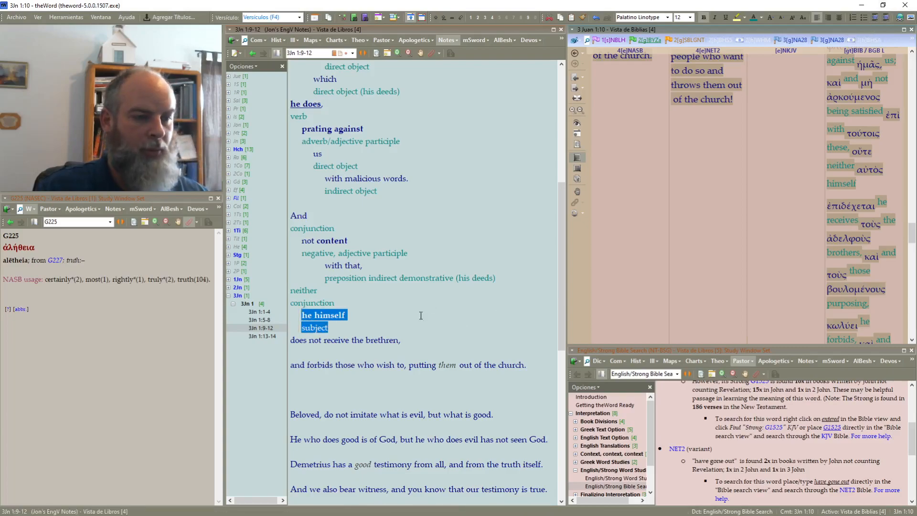
Step: Move "the brethren," to its own line indented two levels and label it "direct object" on the line below
{"action": "left_click", "coordinate": [352, 340]}
{"action": "key", "text": "Return"}
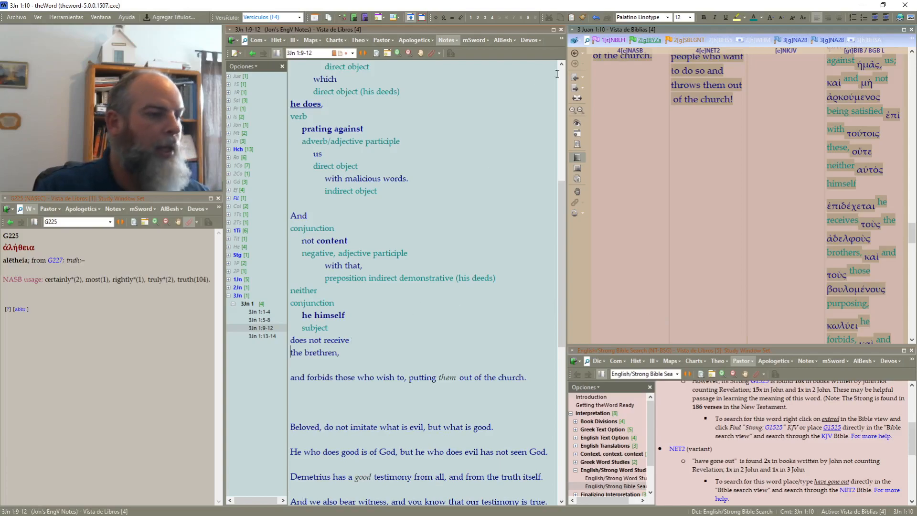
{"action": "left_click", "coordinate": [885, 18]}
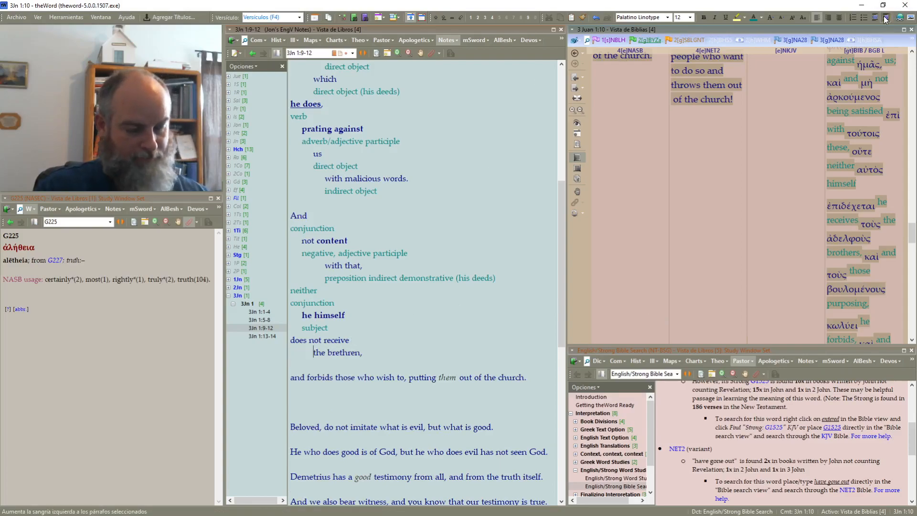
{"action": "key", "text": "End"}
{"action": "key", "text": "Return"}
{"action": "type", "text": "direct object"}
Step: Add the label "verb" below "does not receive" and check the form of "he receives" in the Greek interlinear
{"action": "key", "text": "Up"}
{"action": "key", "text": "Up"}
{"action": "key", "text": "End"}
{"action": "key", "text": "Return"}
{"action": "type", "text": "verb"}
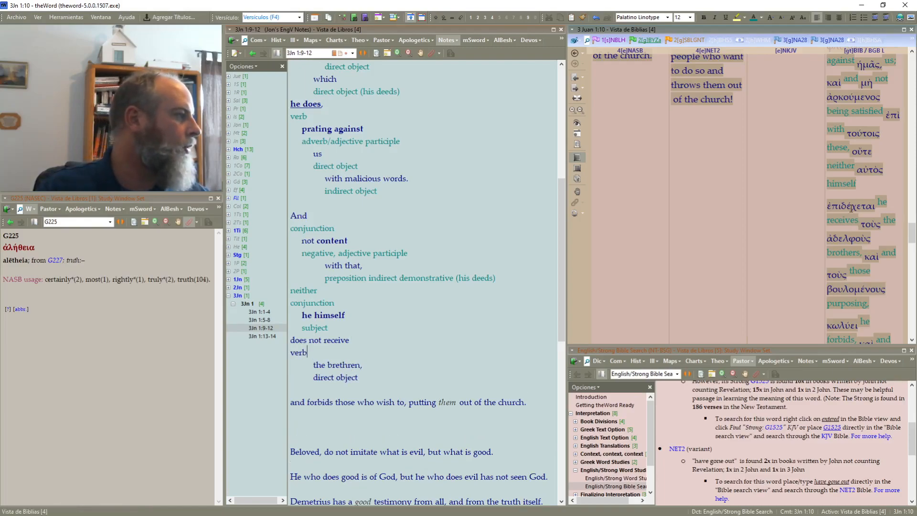
{"action": "mouse_move", "coordinate": [851, 208]}
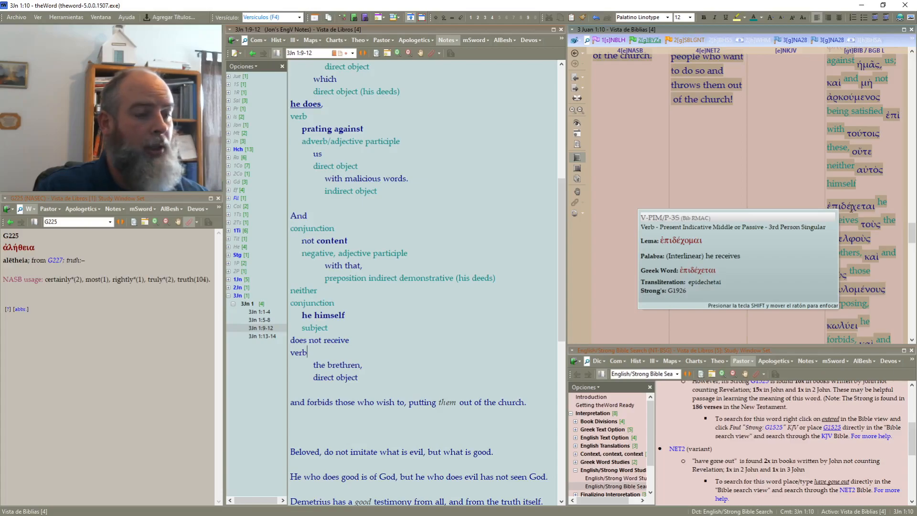
Step: Colour the new "verb" and "direct object" labels teal, and make "does not receive" bold and underlined
{"action": "left_click_drag", "start_coordinate": [317, 352], "coordinate": [230, 356]}
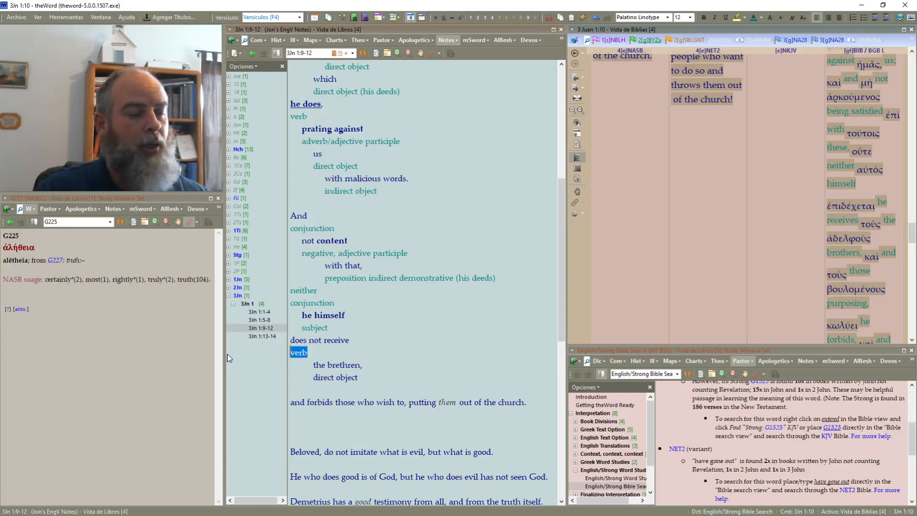
{"action": "left_click_drag", "start_coordinate": [359, 378], "coordinate": [312, 378]}
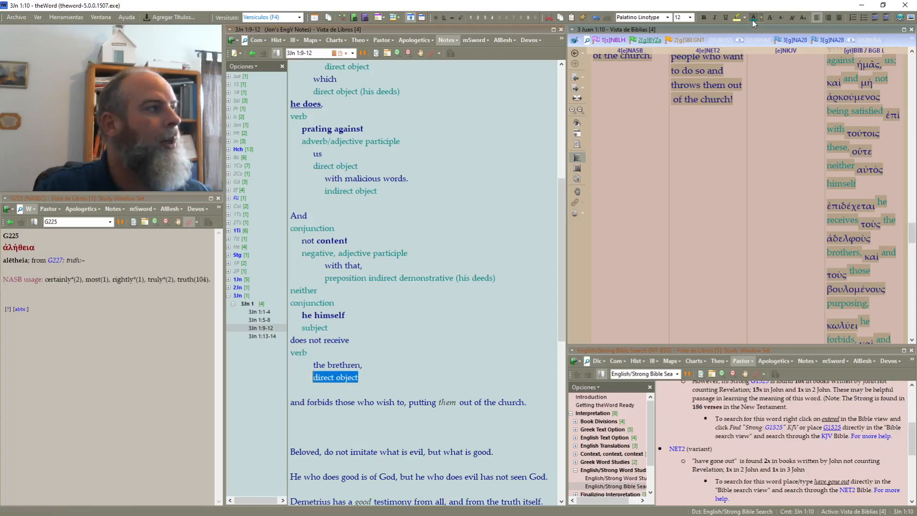
{"action": "left_click_drag", "start_coordinate": [368, 345], "coordinate": [258, 338]}
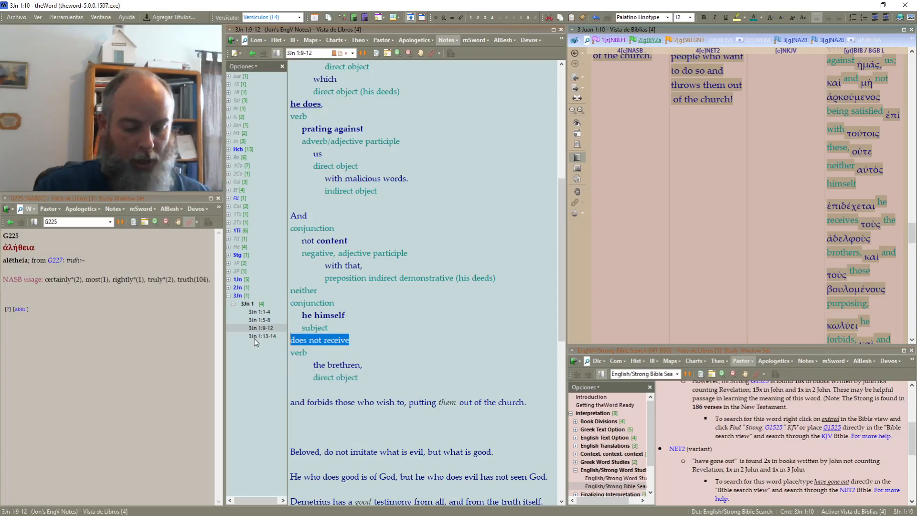
{"action": "left_click", "coordinate": [355, 354]}
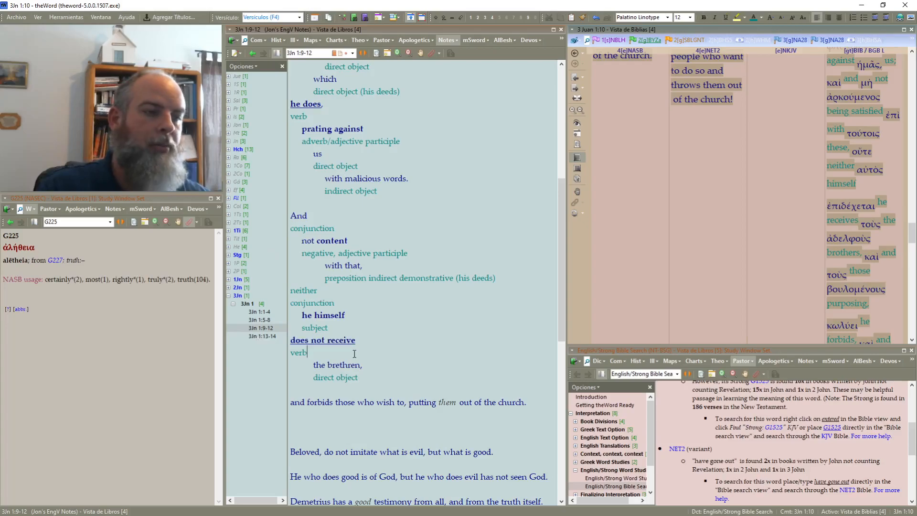
Step: Check "purposing" and "he forbids" in the interlinear, and split "and", "forbids" and "those who wish to, putting them out of the church." onto separate lines
{"action": "scroll", "coordinate": [442, 295], "scroll_direction": "down", "scroll_amount": 4}
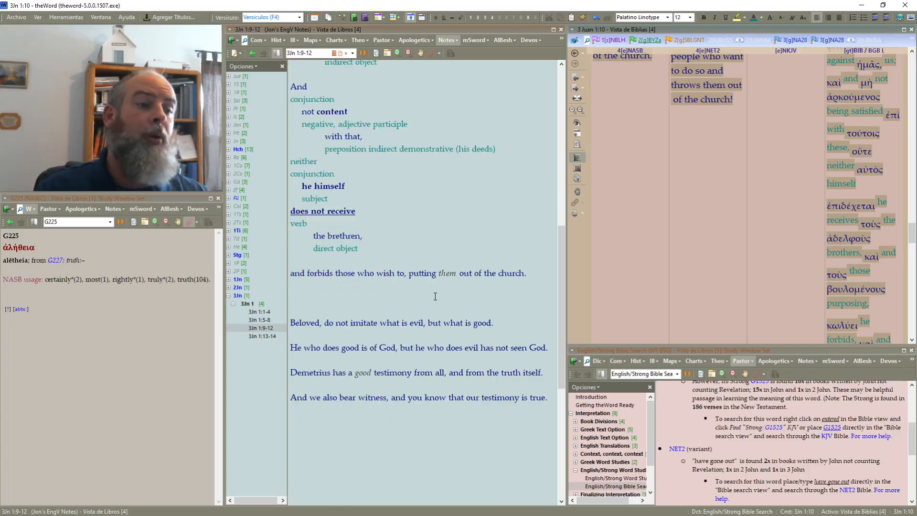
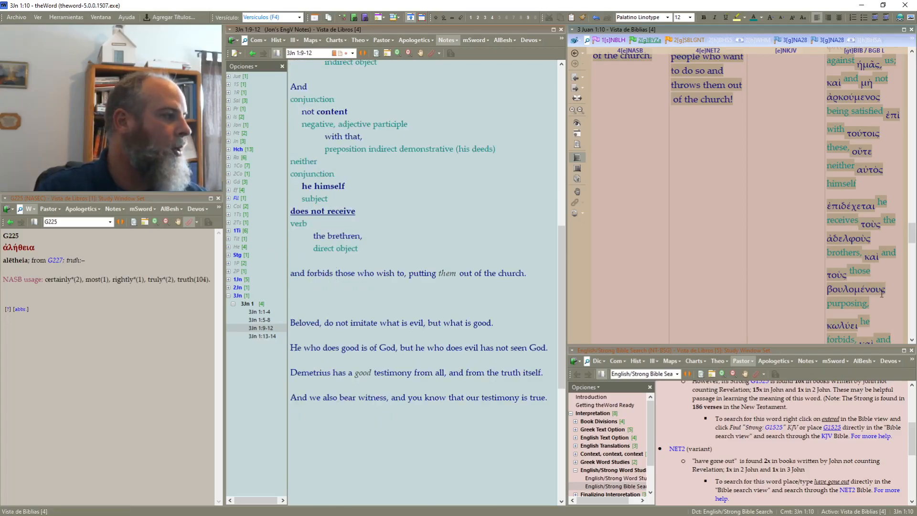
{"action": "left_click", "coordinate": [912, 342]}
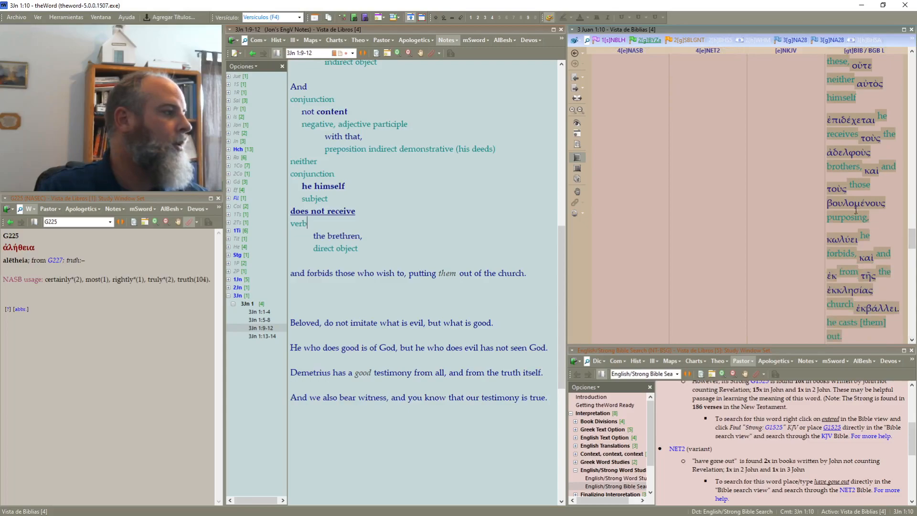
{"action": "mouse_move", "coordinate": [854, 206]}
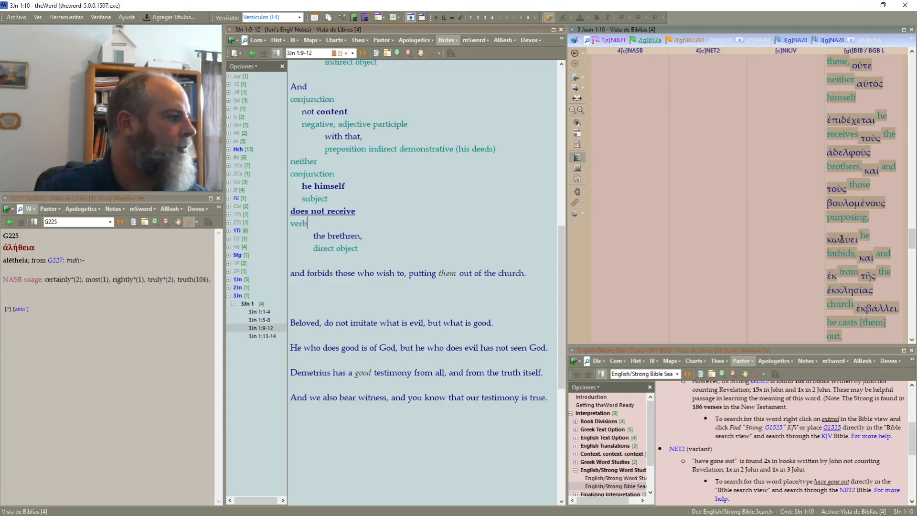
{"action": "mouse_move", "coordinate": [837, 239]}
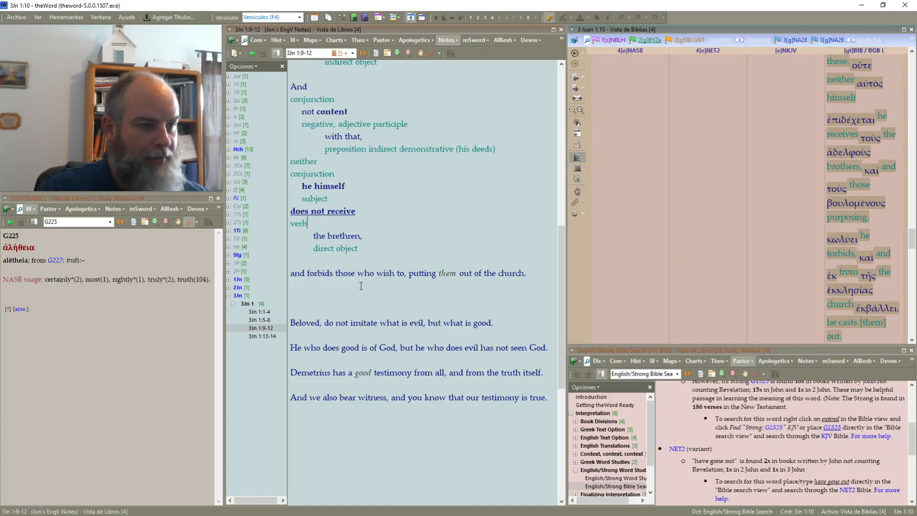
{"action": "left_click", "coordinate": [336, 273]}
{"action": "key", "text": "Return"}
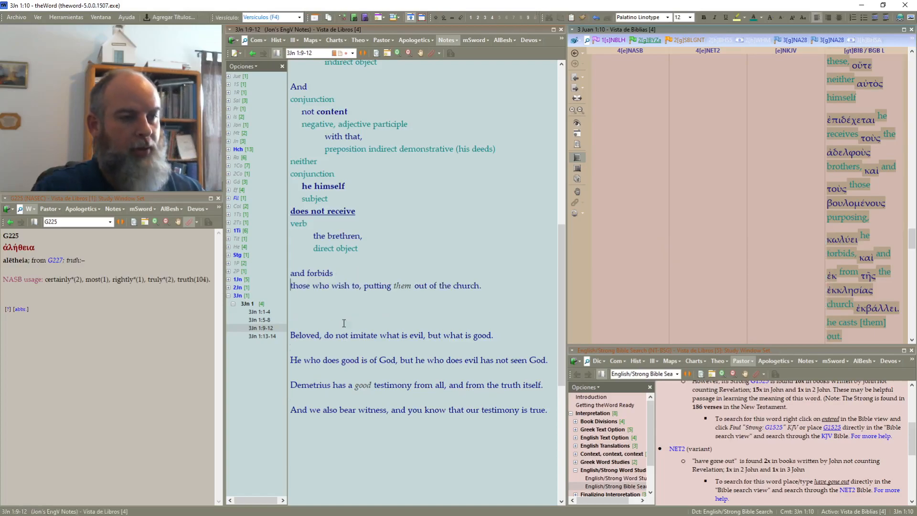
{"action": "key", "text": "Return"}
{"action": "key", "text": "Up"}
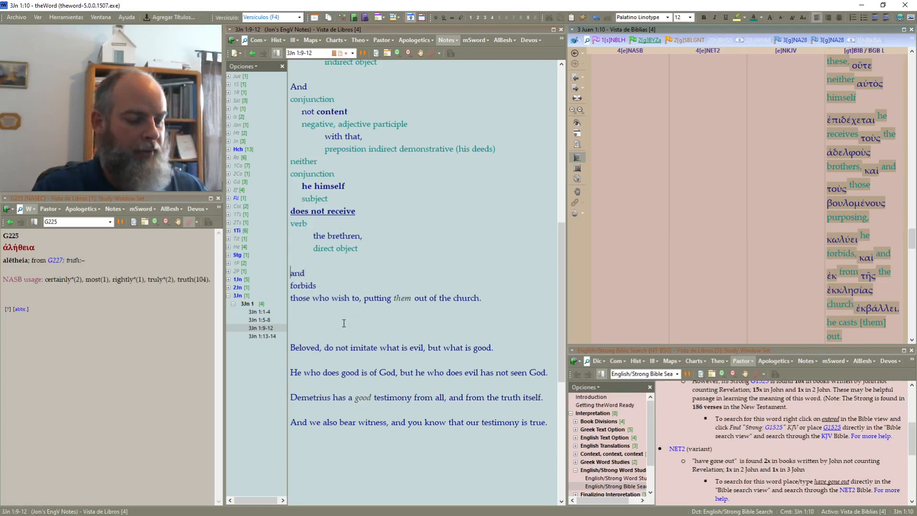
Step: Add the label "conjuction" on a new line below "and" and the label "verb" below "forbids"
{"action": "key", "text": "Return"}
{"action": "type", "text": "conj"}
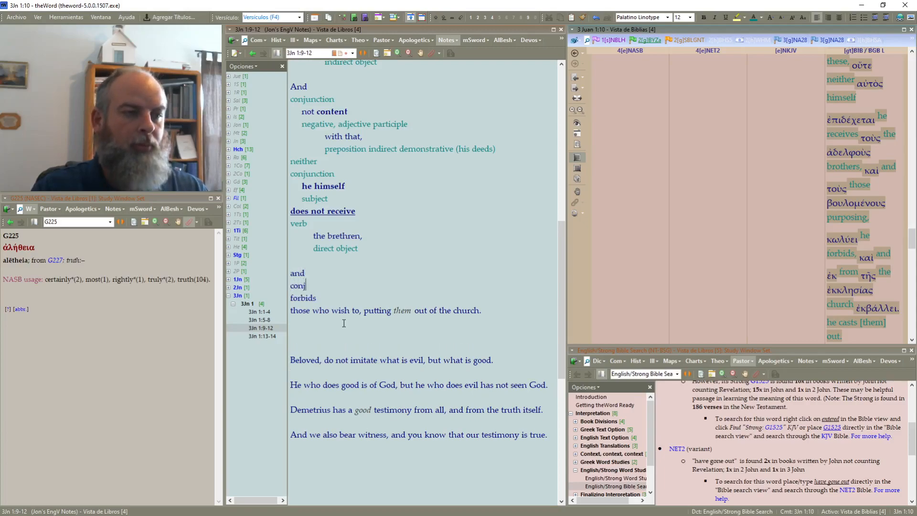
{"action": "type", "text": "uction"}
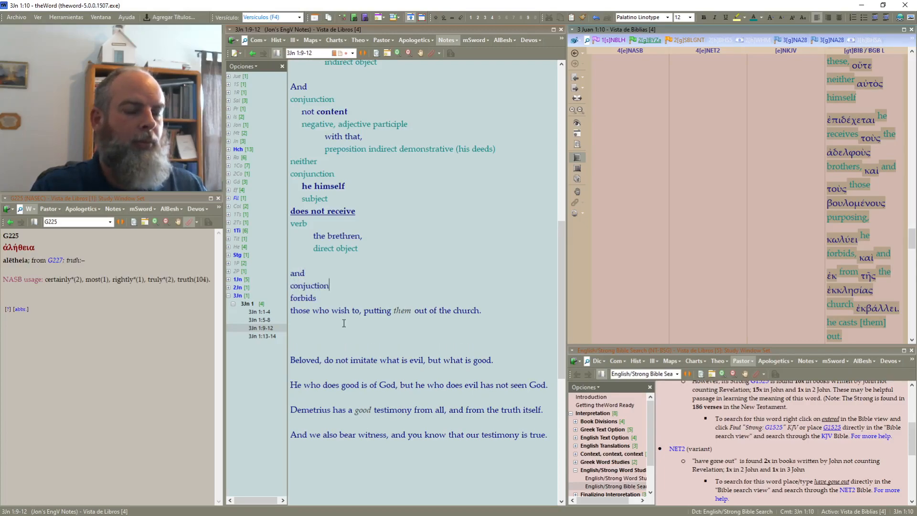
{"action": "key", "text": "Down"}
{"action": "key", "text": "Return"}
{"action": "type", "text": "verb"}
Step: Colour the "verb" label below "forbids" teal, and make "forbids" bold and underlined
{"action": "key", "text": "shift+Home"}
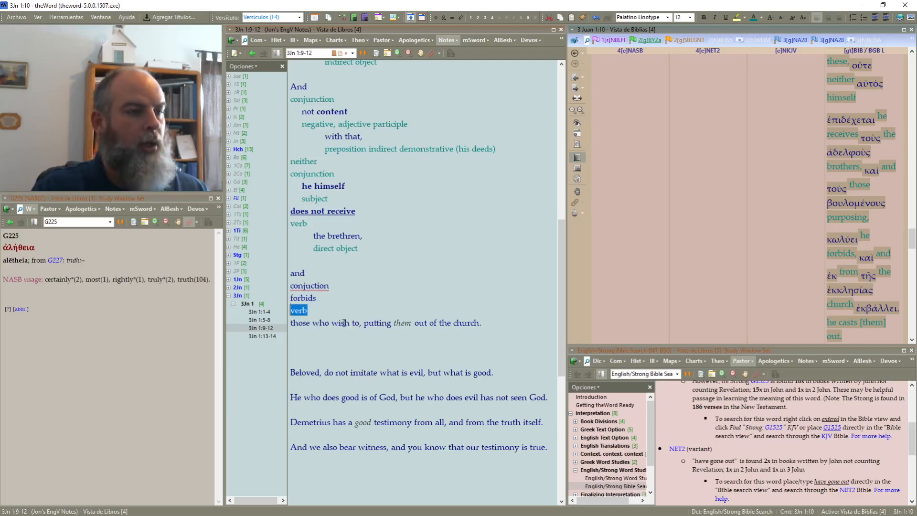
{"action": "left_click", "coordinate": [753, 17]}
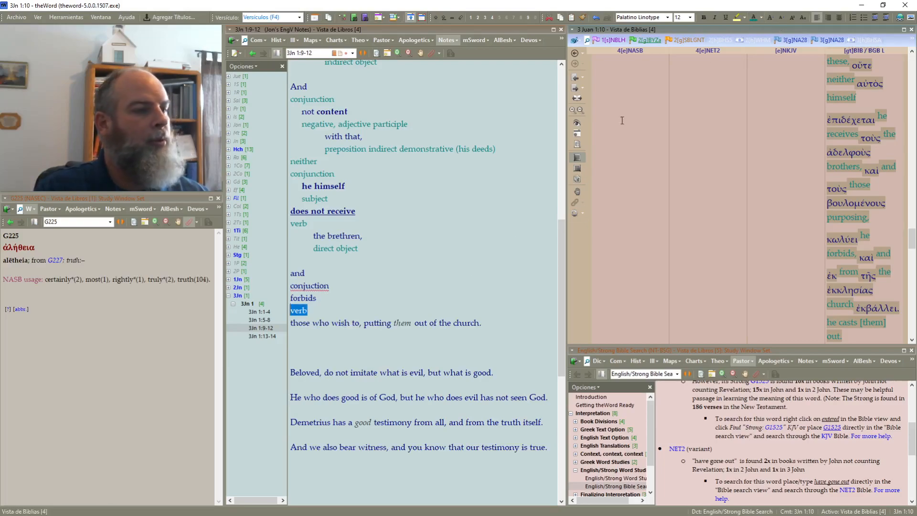
{"action": "double_click", "coordinate": [306, 298]}
{"action": "key", "text": "ctrl+b"}
{"action": "key", "text": "ctrl+u"}
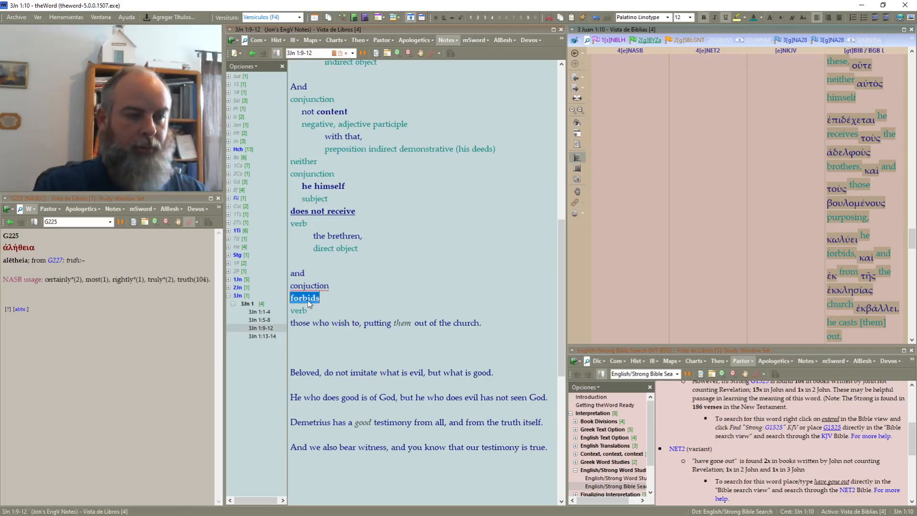
Step: Correct the misspelled label below "and" to "conjunction" and colour it teal
{"action": "left_click", "coordinate": [306, 286]}
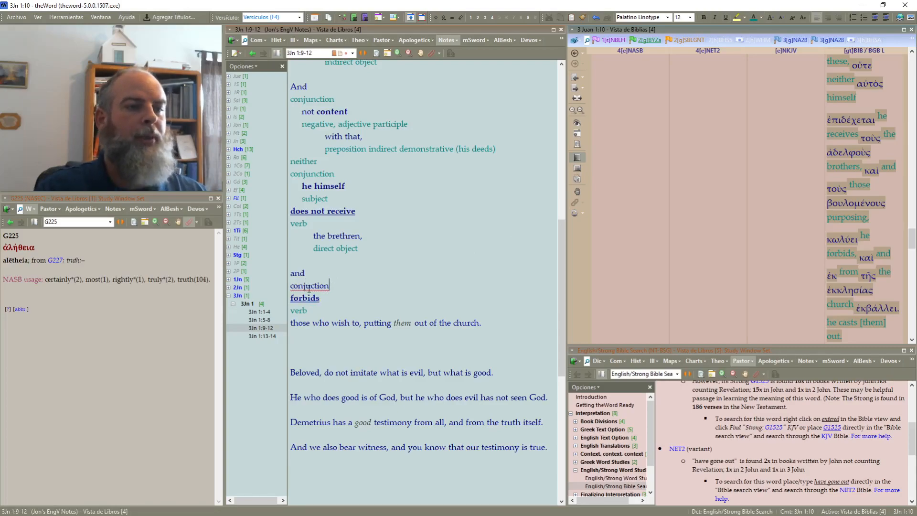
{"action": "right_click", "coordinate": [308, 289]}
{"action": "left_click", "coordinate": [354, 152]}
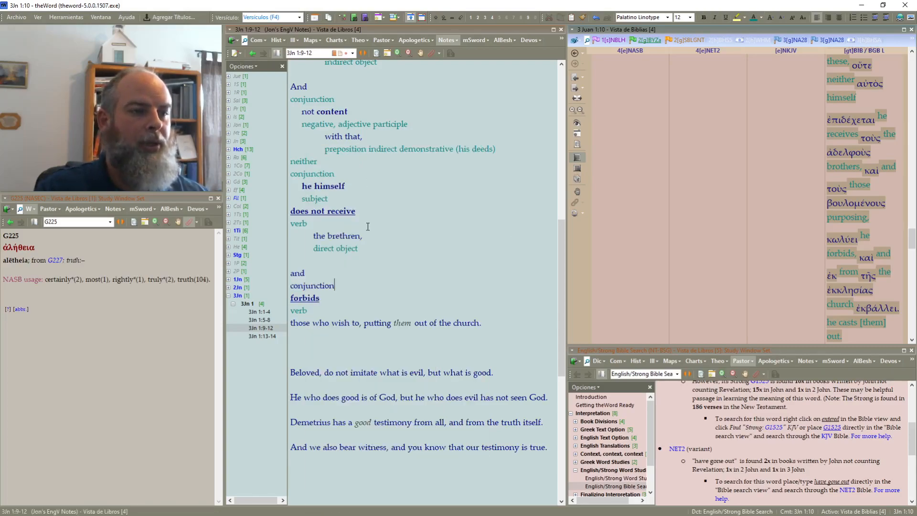
{"action": "double_click", "coordinate": [340, 285]}
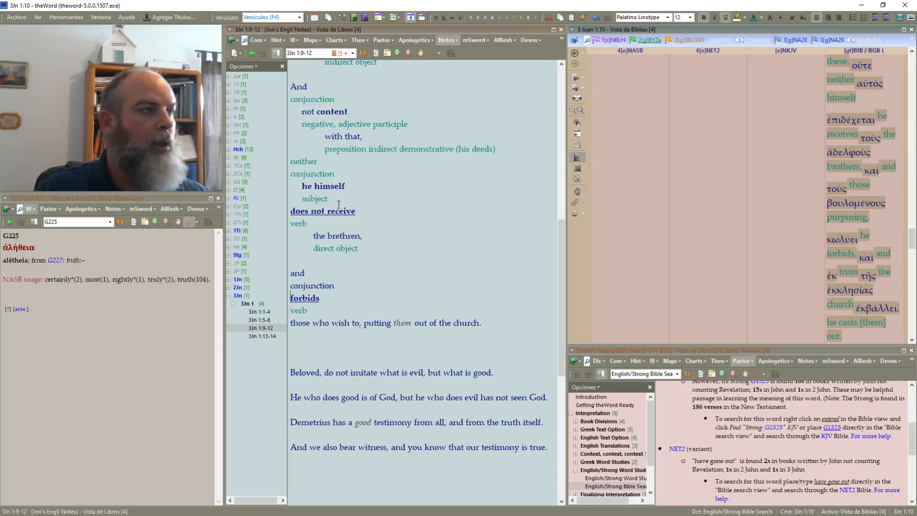
{"action": "left_click_drag", "start_coordinate": [342, 286], "coordinate": [289, 286]}
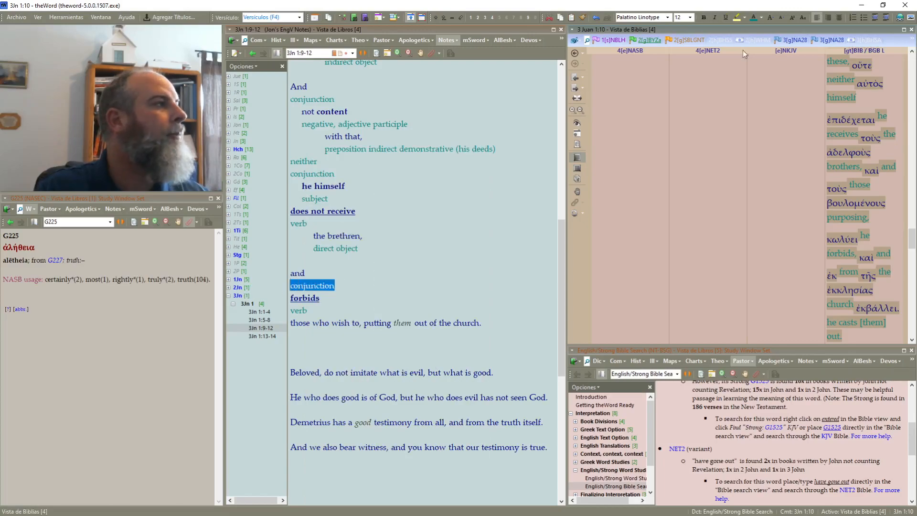
{"action": "left_click", "coordinate": [754, 17]}
{"action": "left_click", "coordinate": [447, 238]}
Step: Split "putting them out of the church." onto its own line and label "those who wish to," as "direct object adjective participle"
{"action": "scroll", "coordinate": [378, 246], "scroll_direction": "down", "scroll_amount": 1}
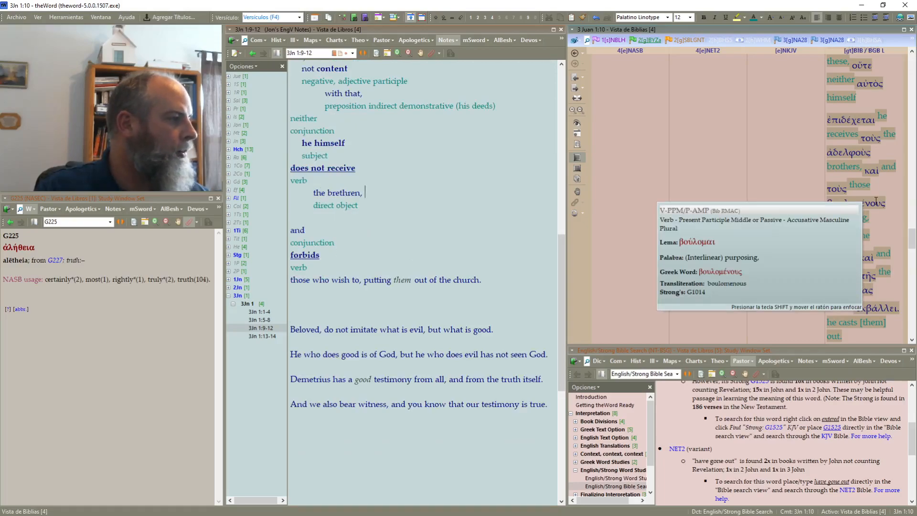
{"action": "left_click", "coordinate": [364, 281]}
{"action": "key", "text": "Return"}
{"action": "key", "text": "Return"}
{"action": "type", "text": "direct"}
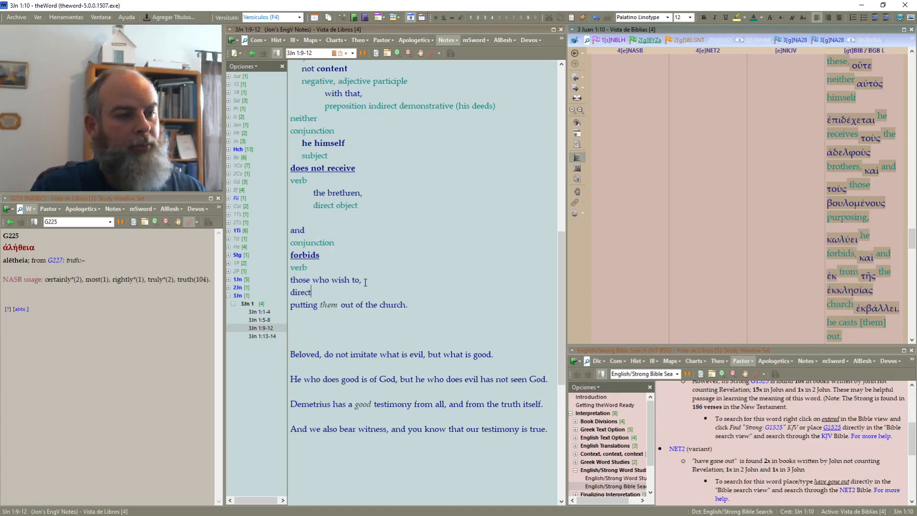
{"action": "type", "text": " object participle"}
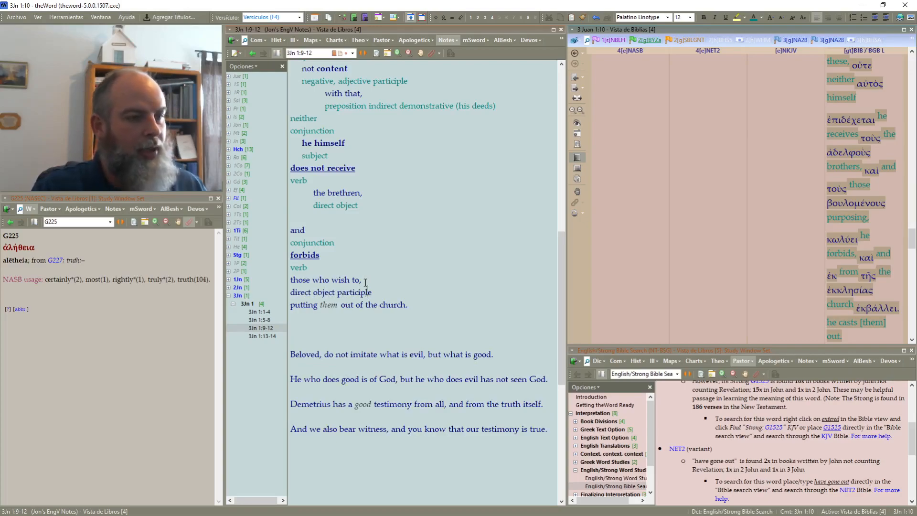
{"action": "type", "text": "adjective"}
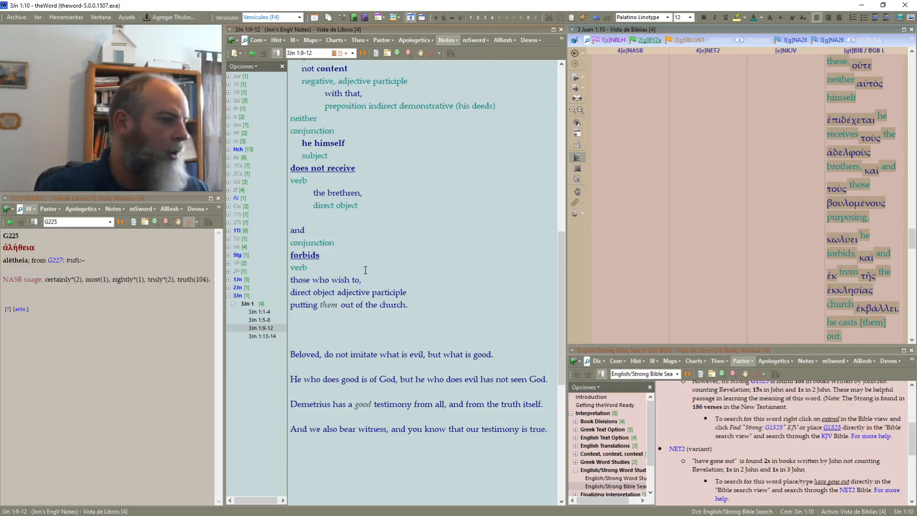
Step: Colour the "direct object adjective participle" label teal and indent it together with "those who wish to," two levels
{"action": "left_click_drag", "start_coordinate": [424, 293], "coordinate": [280, 296]}
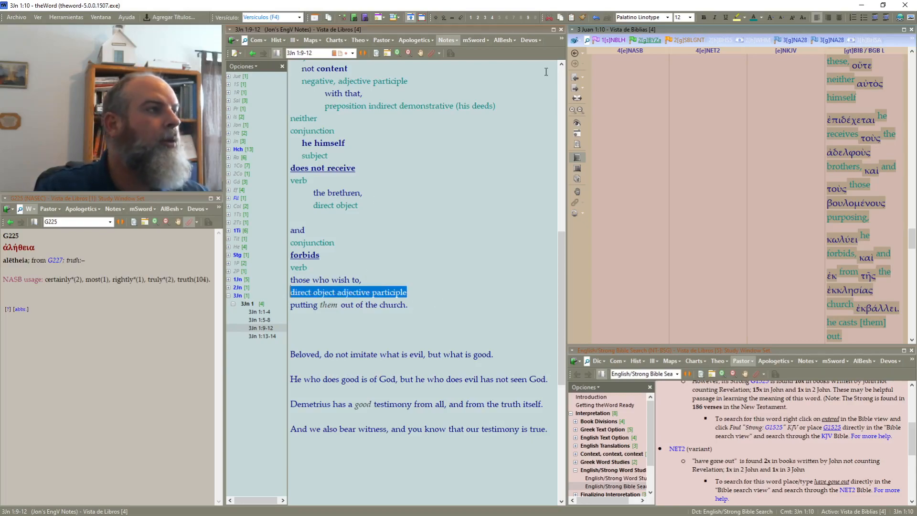
{"action": "left_click", "coordinate": [751, 21]}
{"action": "left_click", "coordinate": [345, 305]}
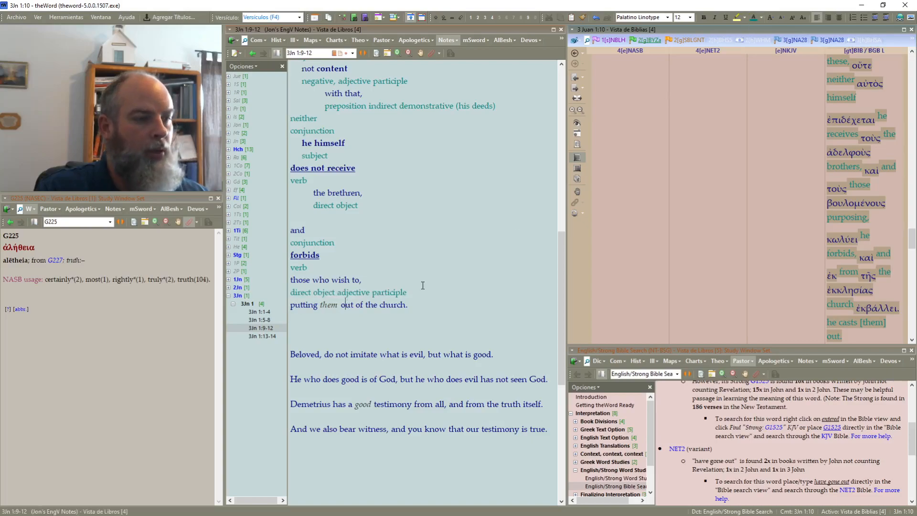
{"action": "left_click_drag", "start_coordinate": [403, 291], "coordinate": [290, 279]}
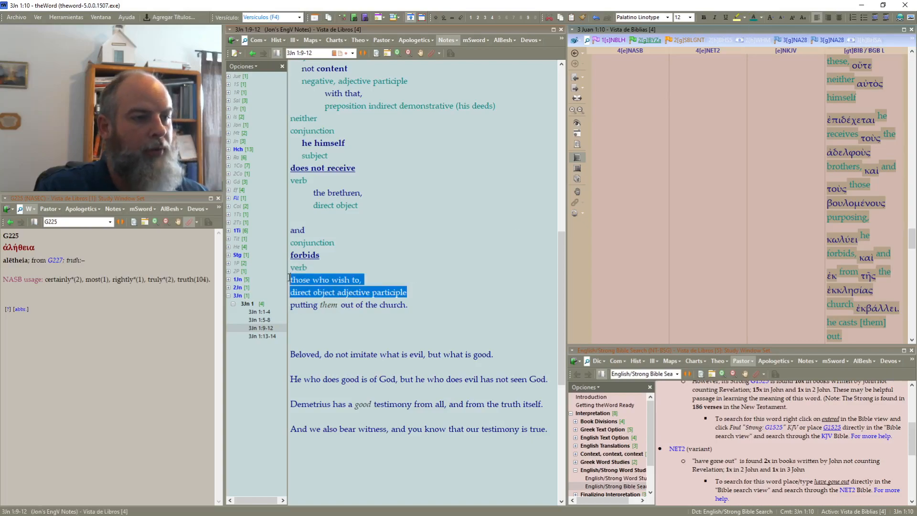
{"action": "left_click", "coordinate": [882, 20]}
{"action": "left_click", "coordinate": [883, 20]}
{"action": "left_click", "coordinate": [483, 255]}
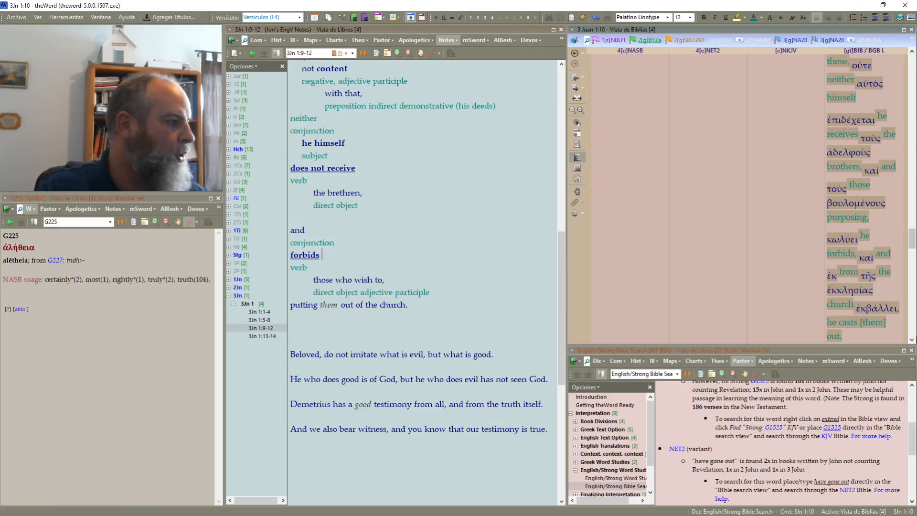
Step: Check the form of "church" in the Greek interlinear and move "out of the church." to its own line
{"action": "left_click", "coordinate": [912, 339]}
{"action": "left_click", "coordinate": [913, 339]}
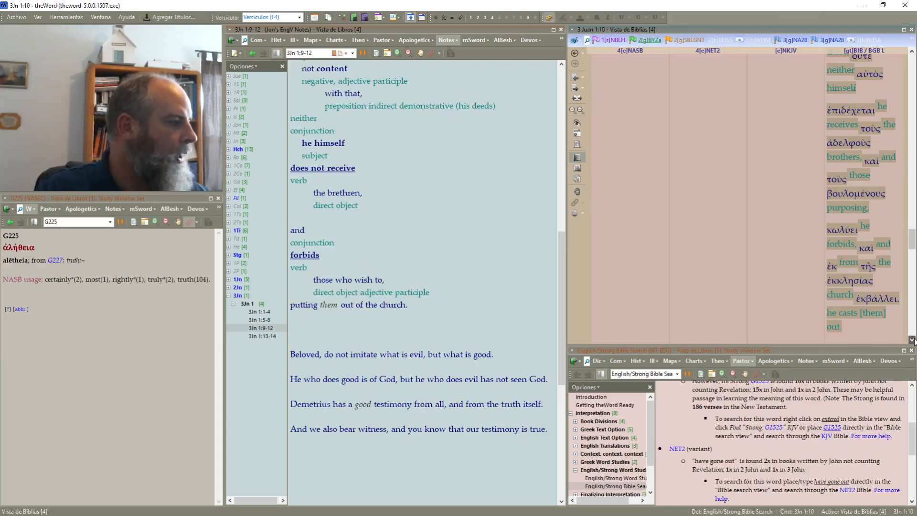
{"action": "left_click", "coordinate": [913, 340]}
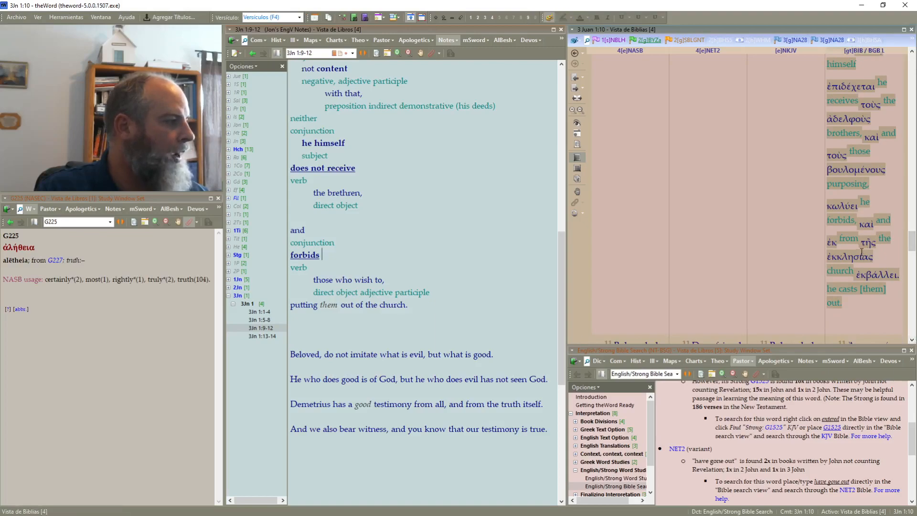
{"action": "mouse_move", "coordinate": [860, 253]}
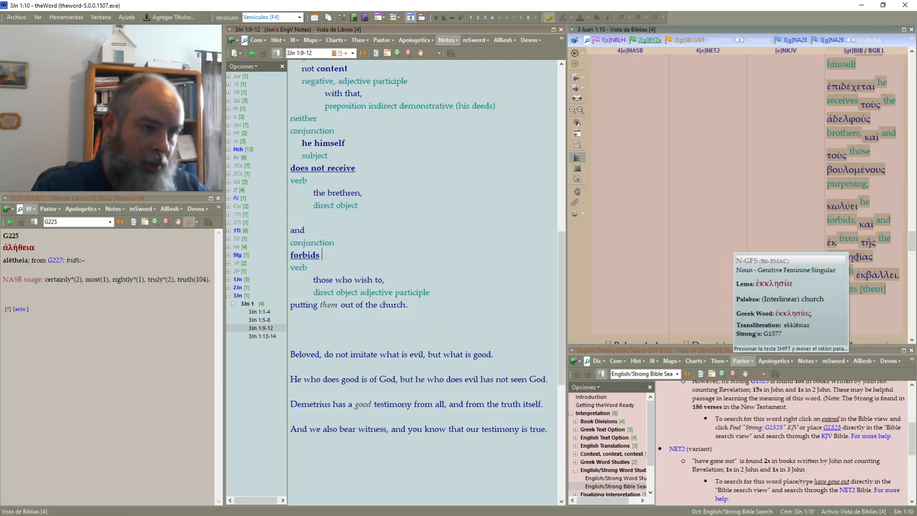
{"action": "left_click", "coordinate": [341, 307]}
{"action": "key", "text": "Return"}
{"action": "key", "text": "End"}
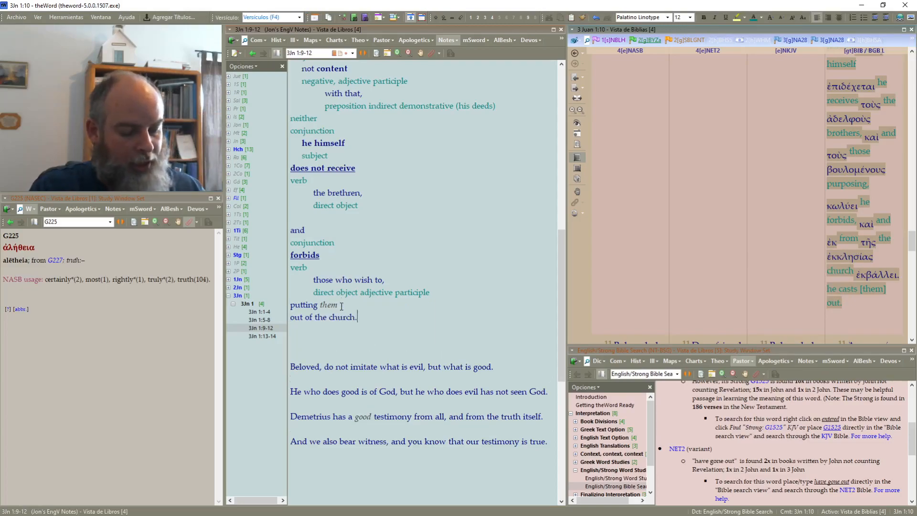
Step: Add the label "preposition phrase." below "out of the church." and colour it teal
{"action": "key", "text": "Return"}
{"action": "type", "text": "preposition"}
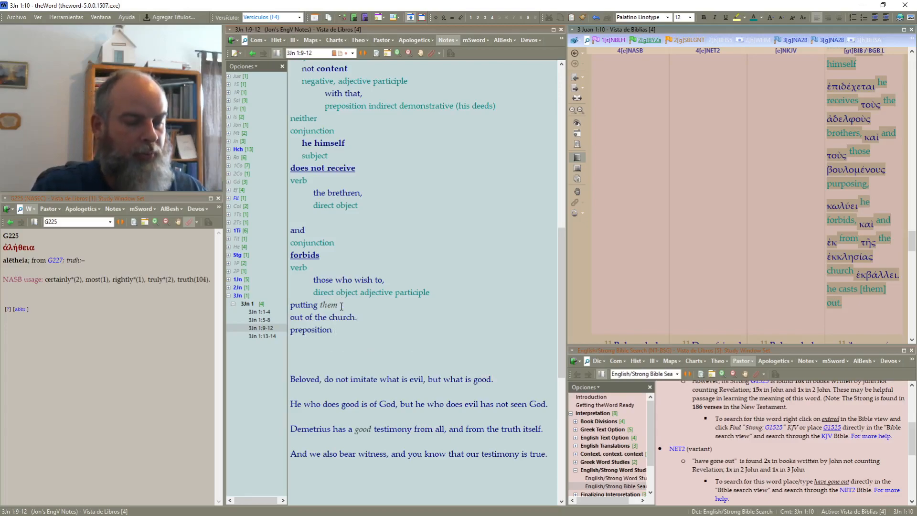
{"action": "type", "text": " phrase"}
{"action": "key", "text": "shift+Home"}
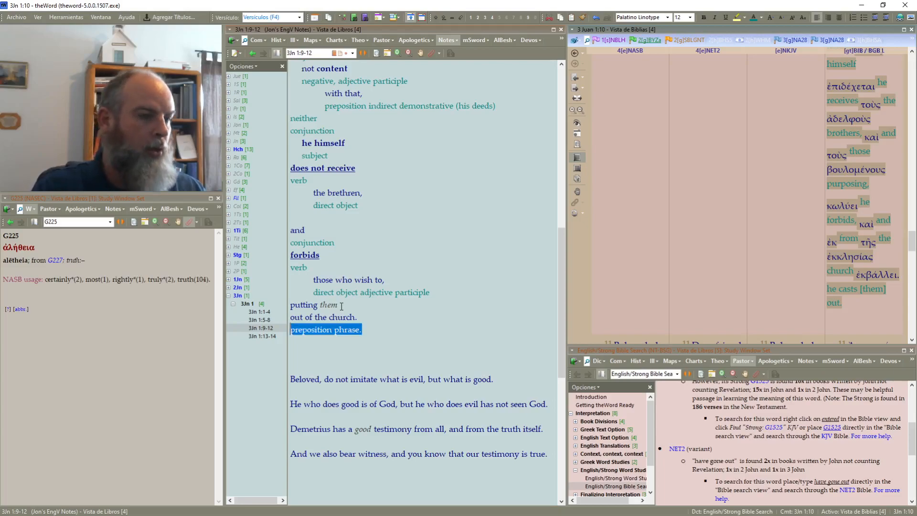
{"action": "left_click", "coordinate": [754, 18]}
{"action": "left_click", "coordinate": [390, 307]}
Step: Indent "out of the church." and its "preposition phrase." label three levels
{"action": "left_click_drag", "start_coordinate": [385, 332], "coordinate": [297, 317]}
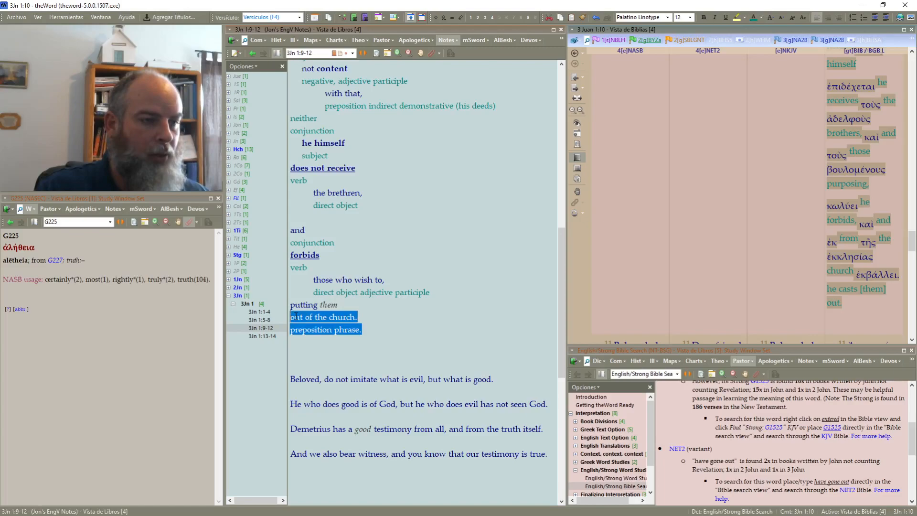
{"action": "left_click", "coordinate": [885, 19]}
{"action": "left_click", "coordinate": [886, 20]}
{"action": "left_click", "coordinate": [886, 19]}
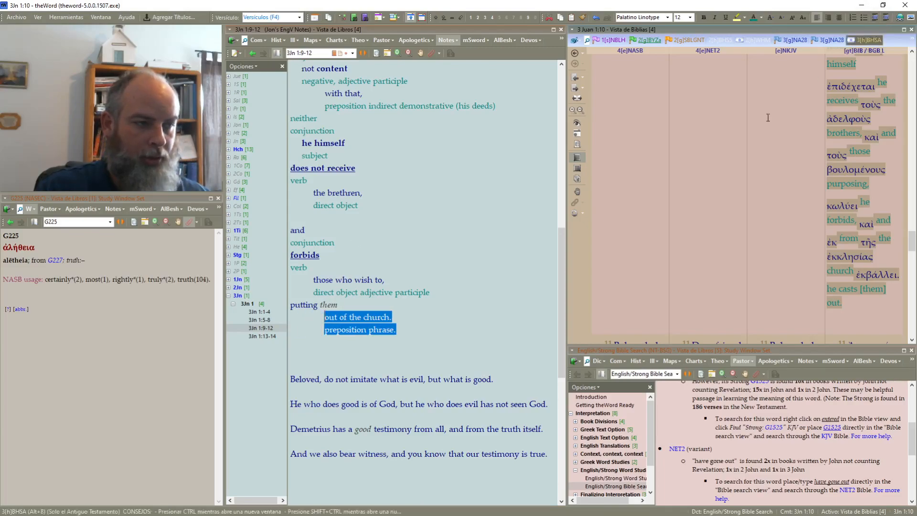
Step: Add the label "verb" below "putting them" and check the form of "he casts [them] out" in the Greek interlinear
{"action": "left_click", "coordinate": [357, 302]}
{"action": "key", "text": "Return"}
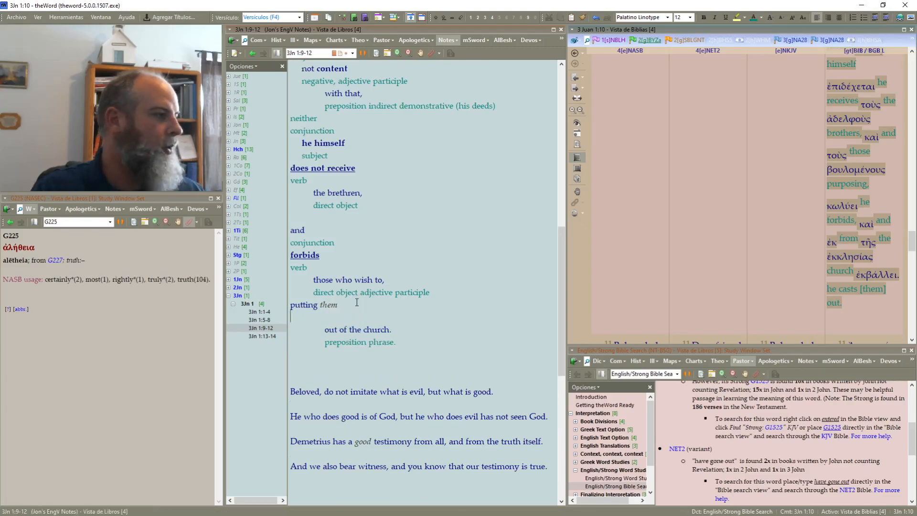
{"action": "type", "text": "verb"}
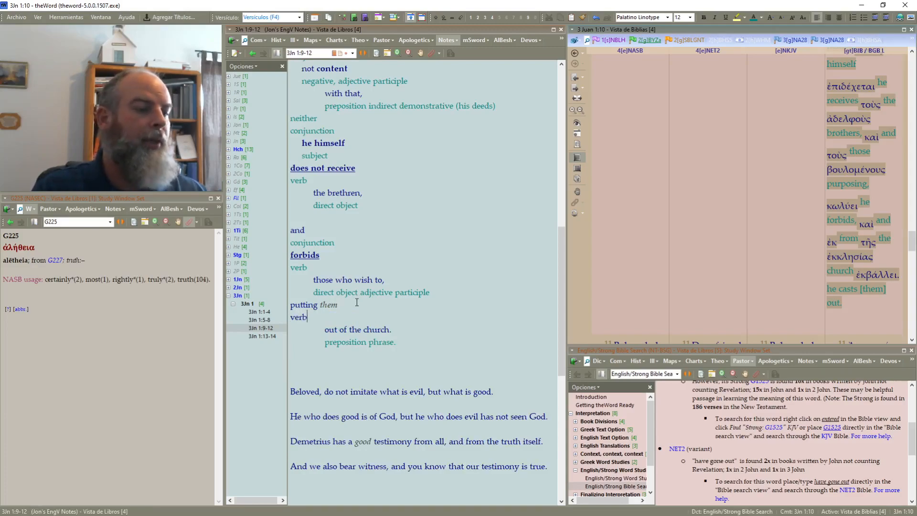
{"action": "mouse_move", "coordinate": [875, 271]}
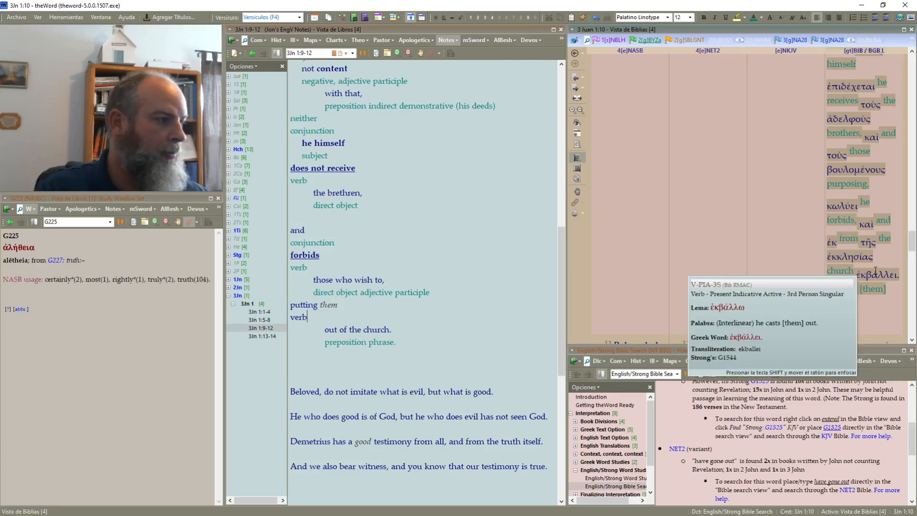
Step: Colour the "verb" label below "putting them" teal, and make "putting" bold and underlined
{"action": "double_click", "coordinate": [300, 317]}
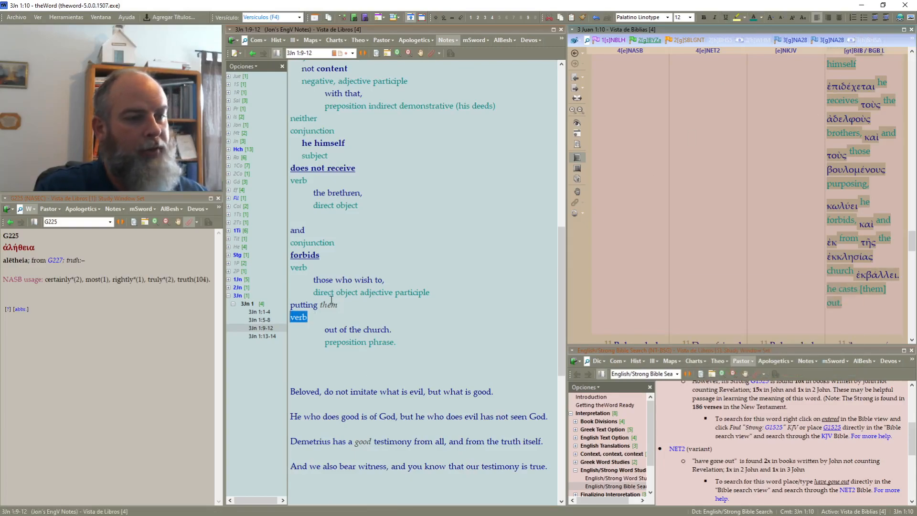
{"action": "left_click_drag", "start_coordinate": [304, 315], "coordinate": [305, 305]}
{"action": "key", "text": "ctrl+z"}
{"action": "double_click", "coordinate": [305, 304]}
{"action": "key", "text": "ctrl+b"}
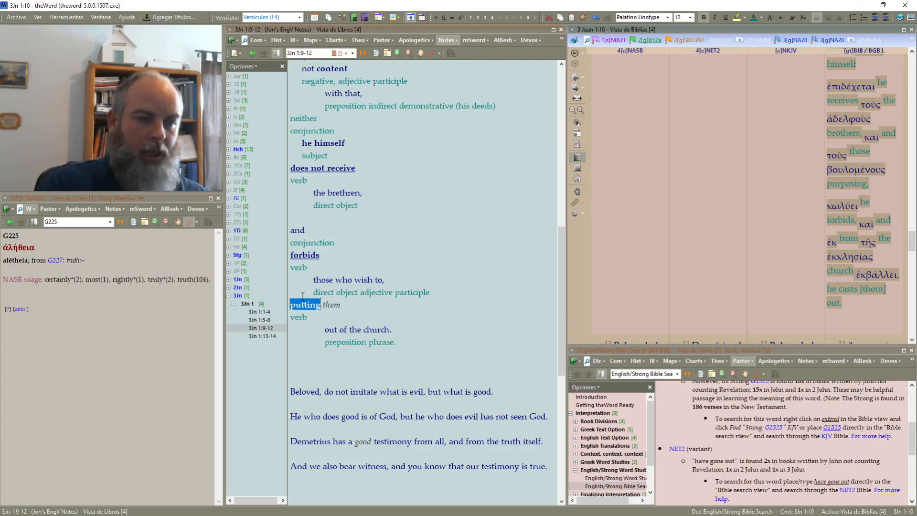
{"action": "key", "text": "ctrl+u"}
{"action": "key", "text": "Down"}
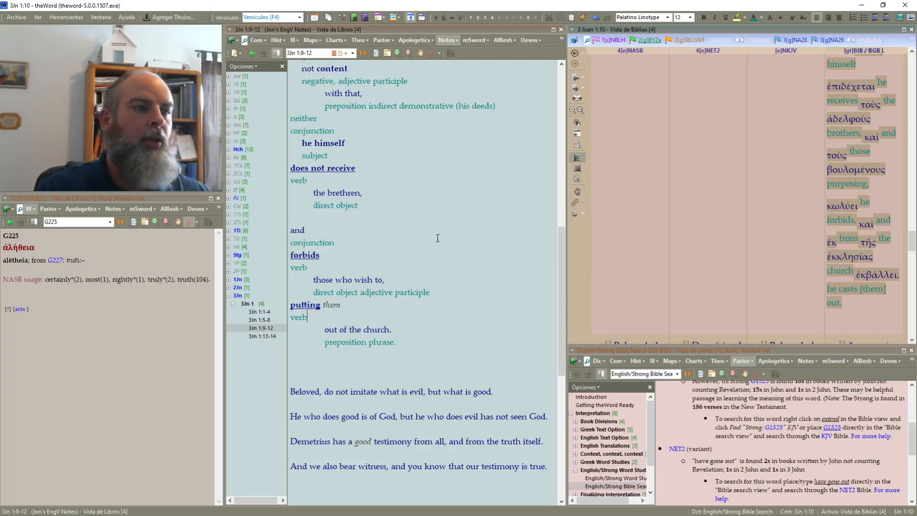
Step: Add a dashed separator line below "preposition phrase." and remove the blank lines above "Beloved, do not imitate what is evil"
{"action": "scroll", "coordinate": [435, 263], "scroll_direction": "up", "scroll_amount": 3}
{"action": "scroll", "coordinate": [437, 284], "scroll_direction": "up", "scroll_amount": 8}
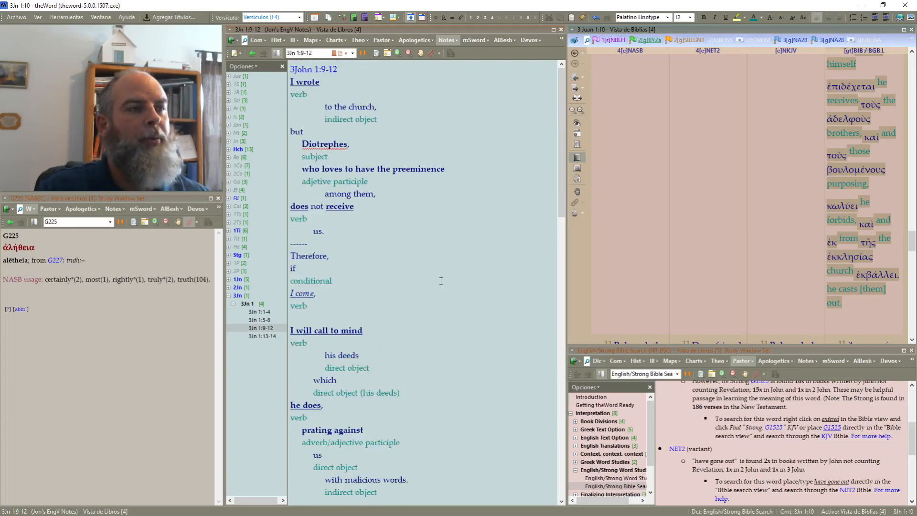
{"action": "scroll", "coordinate": [441, 281], "scroll_direction": "down", "scroll_amount": 6}
{"action": "scroll", "coordinate": [438, 272], "scroll_direction": "up", "scroll_amount": 4}
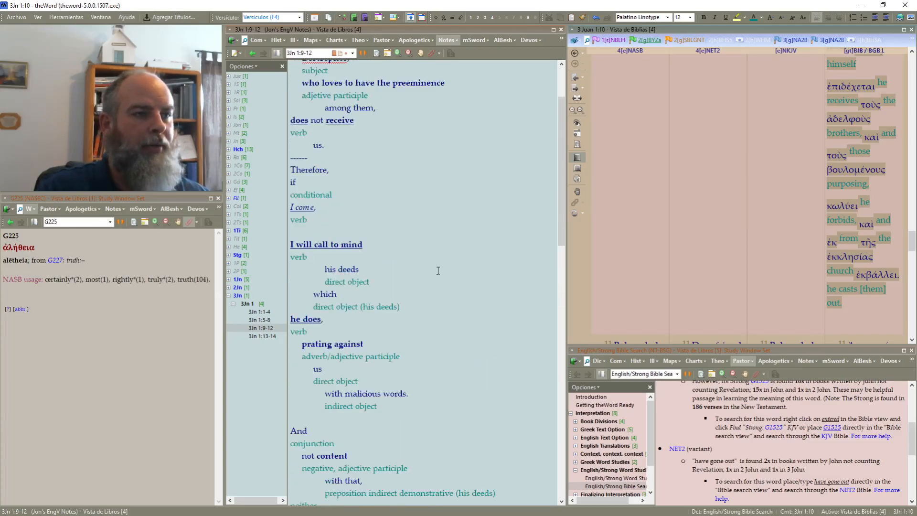
{"action": "double_click", "coordinate": [310, 158]}
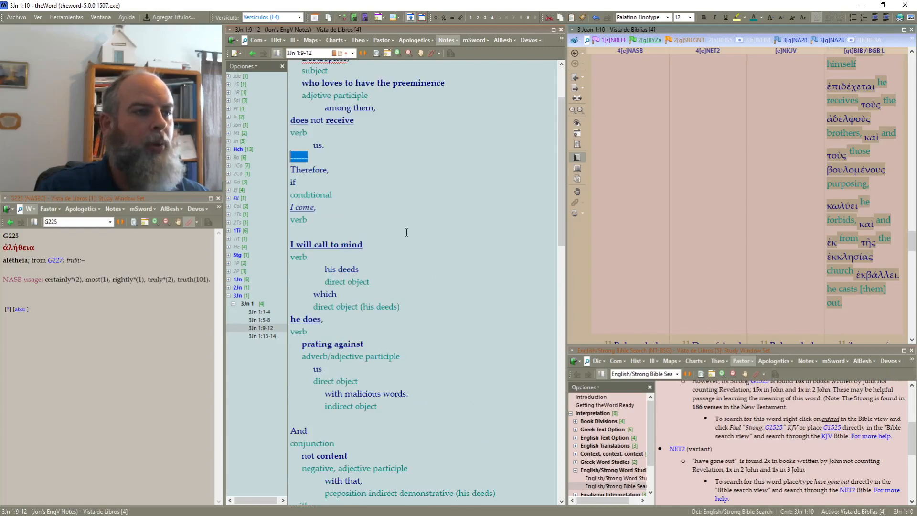
{"action": "scroll", "coordinate": [421, 245], "scroll_direction": "down", "scroll_amount": 11}
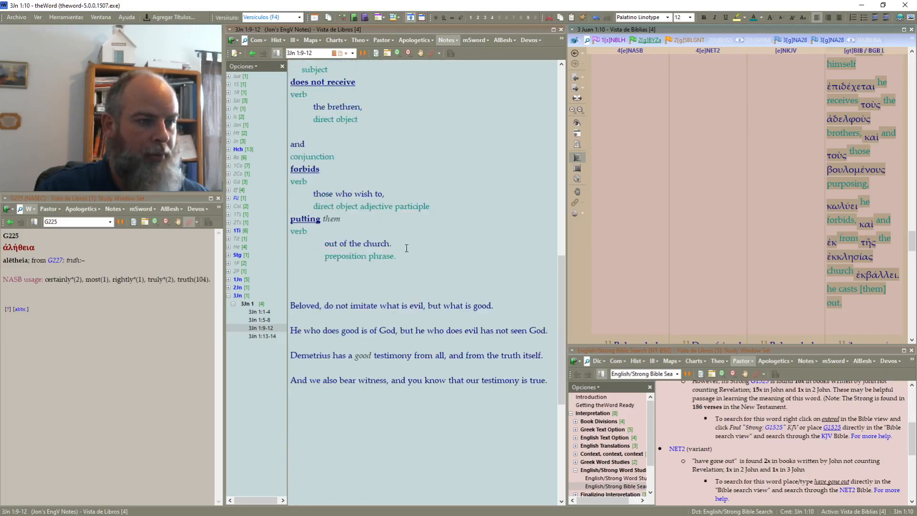
{"action": "left_click", "coordinate": [335, 281]}
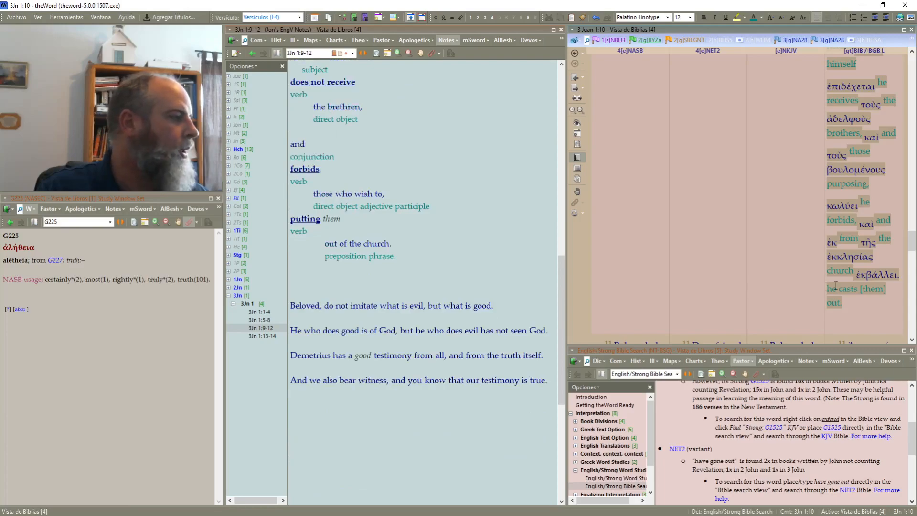
{"action": "scroll", "coordinate": [836, 285], "scroll_direction": "down", "scroll_amount": 3}
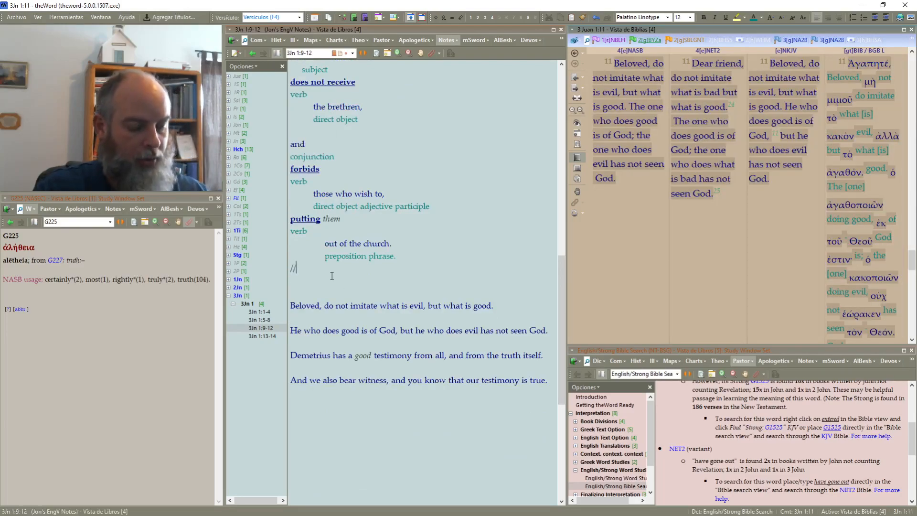
{"action": "type", "text": "--------"}
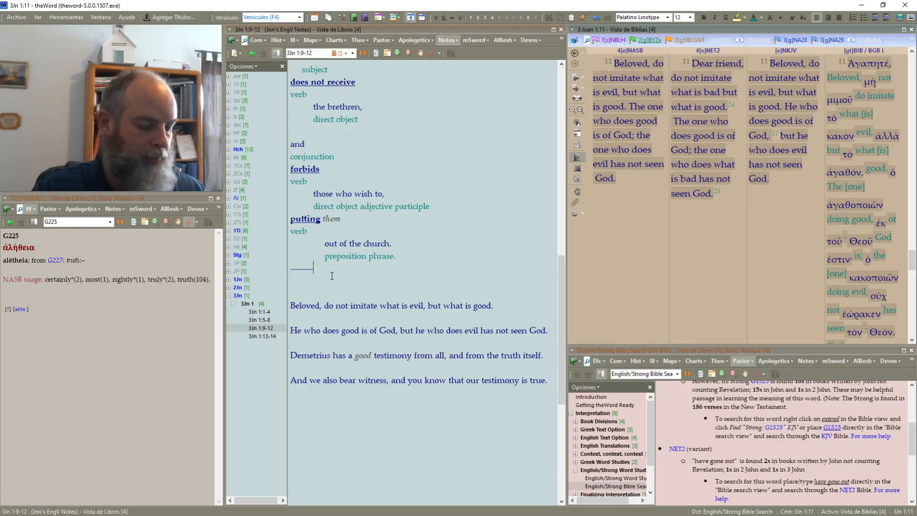
{"action": "key", "text": "Delete"}
{"action": "key", "text": "Delete"}
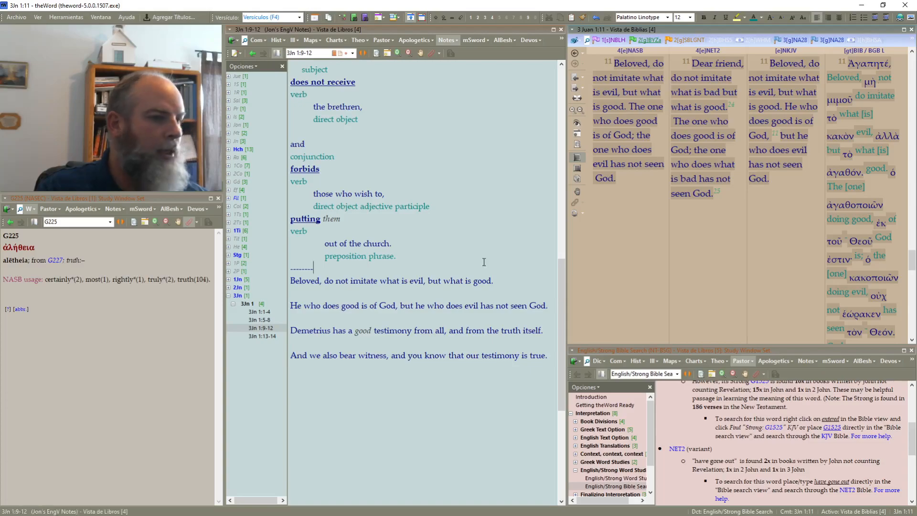
Step: Break the "Beloved" sentence into three lines: "Beloved,", "do not imitate what is evil," and "but what is good."
{"action": "left_click", "coordinate": [326, 281]}
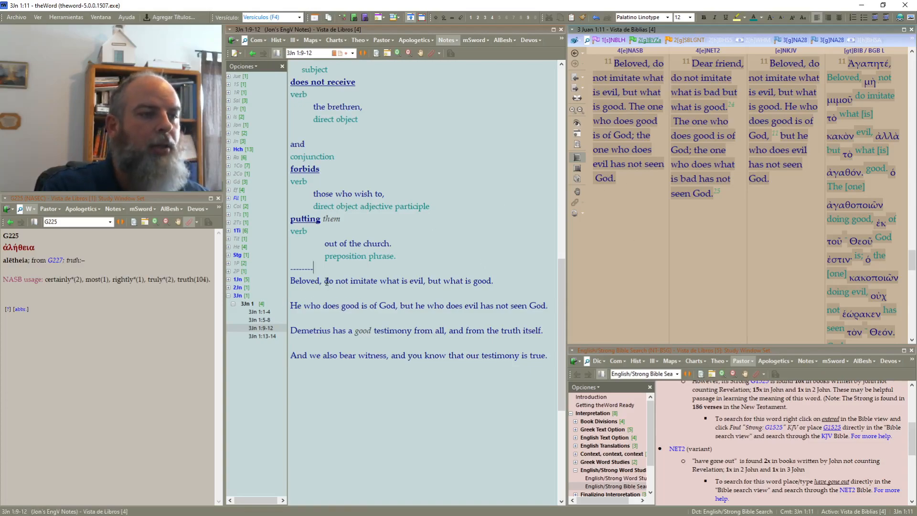
{"action": "key", "text": "Return"}
{"action": "left_click", "coordinate": [393, 292]}
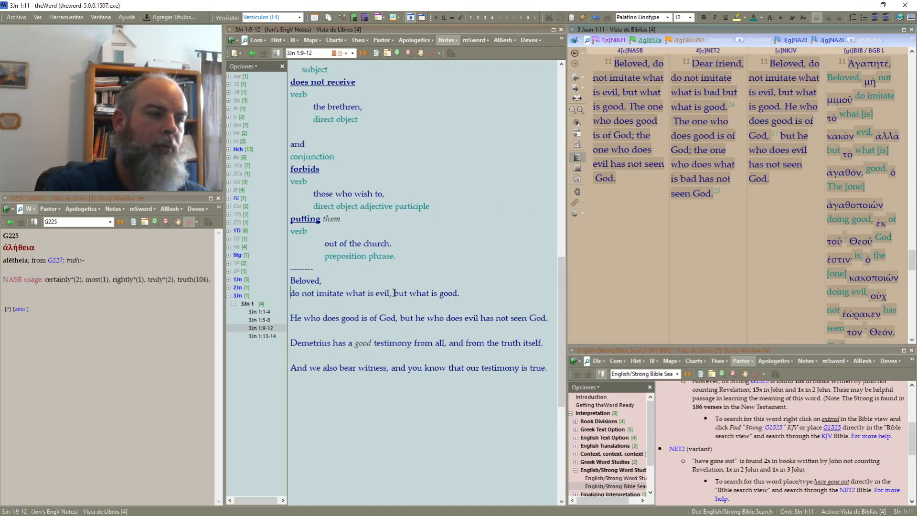
{"action": "key", "text": "Return"}
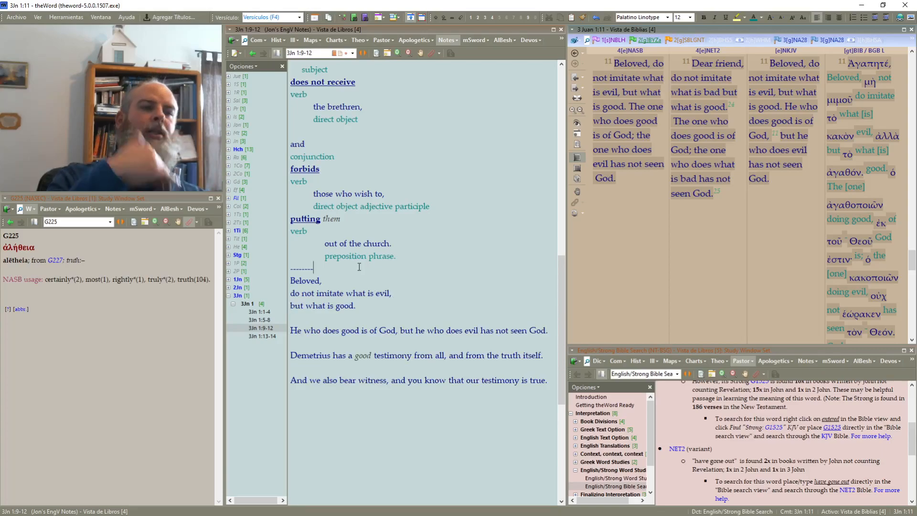
Step: Add the label "Vocative, subject" below "Beloved,", checking the form of Ἀγαπητέ in the Greek interlinear
{"action": "left_click", "coordinate": [359, 267]}
{"action": "left_click", "coordinate": [332, 281]}
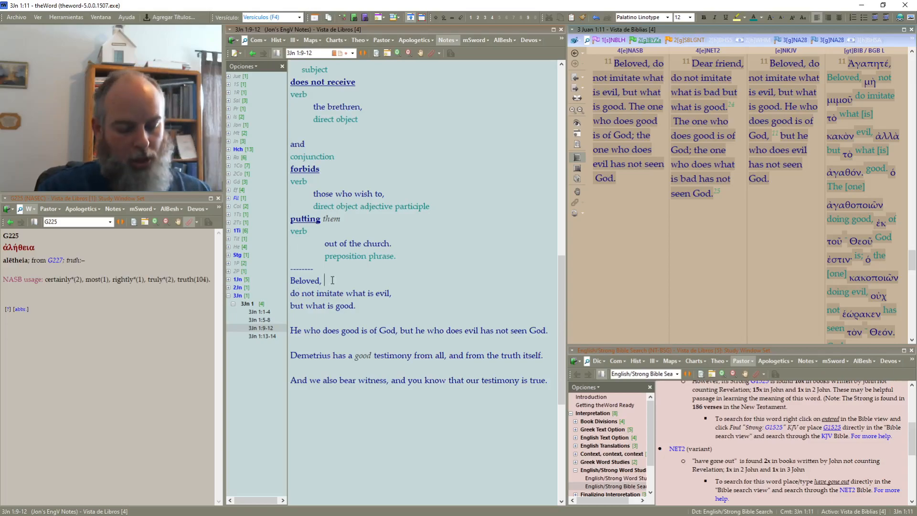
{"action": "key", "text": "Return"}
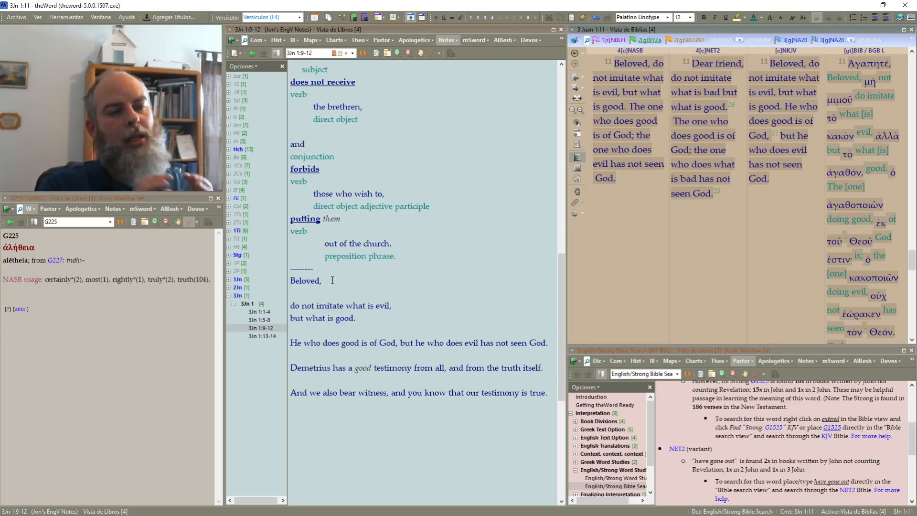
{"action": "type", "text": "Vocative"}
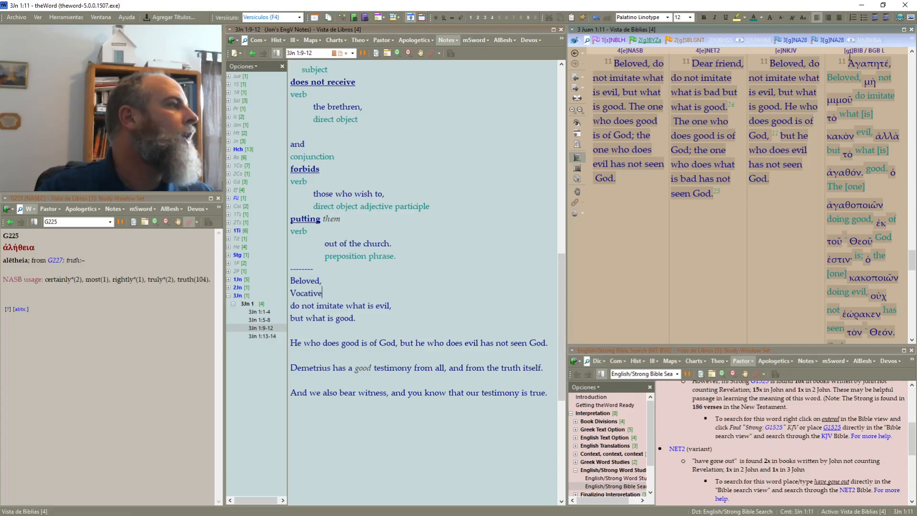
{"action": "mouse_move", "coordinate": [861, 61]}
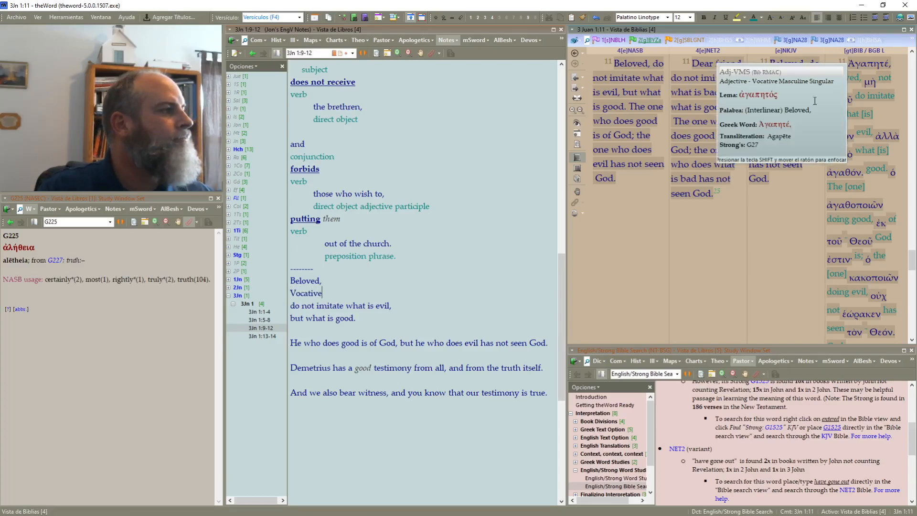
{"action": "type", "text": ", subject"}
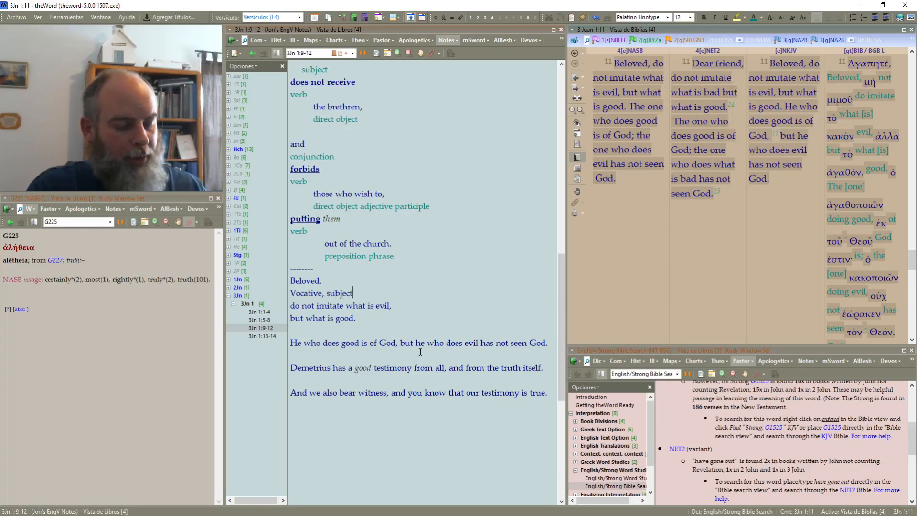
Step: Colour the "Vocative, subject" label teal and indent it together with "Beloved," by one level
{"action": "key", "text": "shift+Home"}
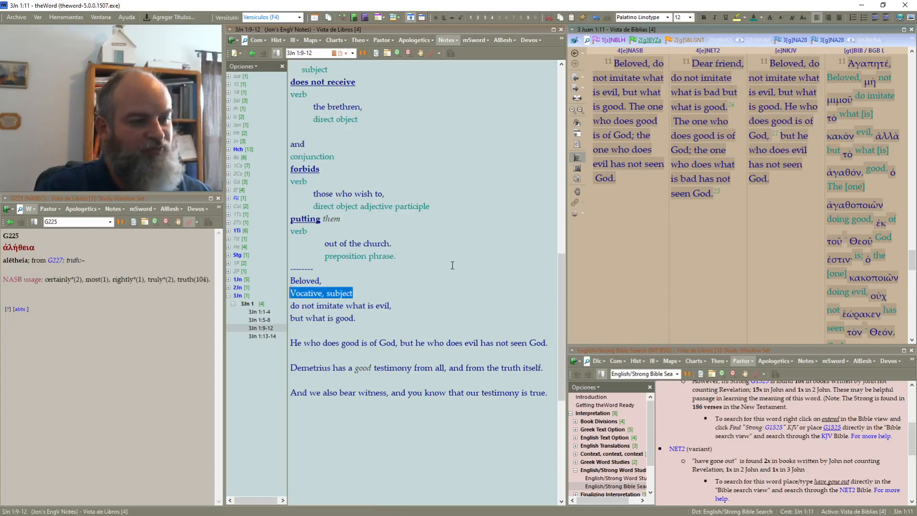
{"action": "left_click", "coordinate": [417, 276]}
{"action": "left_click_drag", "start_coordinate": [384, 293], "coordinate": [268, 283]}
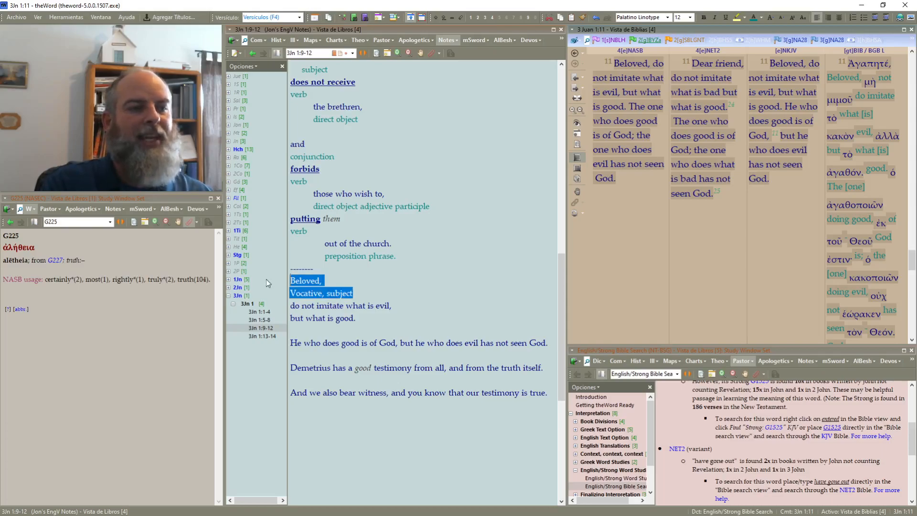
{"action": "left_click", "coordinate": [884, 19]}
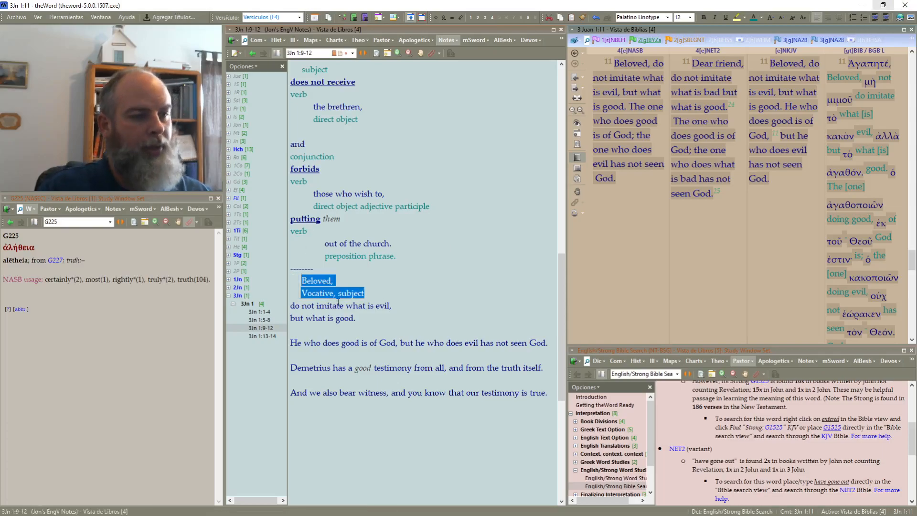
Step: Make the word "Beloved" above the "Vocative, subject" label bold
{"action": "left_click", "coordinate": [319, 282]}
{"action": "double_click", "coordinate": [319, 282]}
{"action": "key", "text": "ctrl+b"}
{"action": "key", "text": "End"}
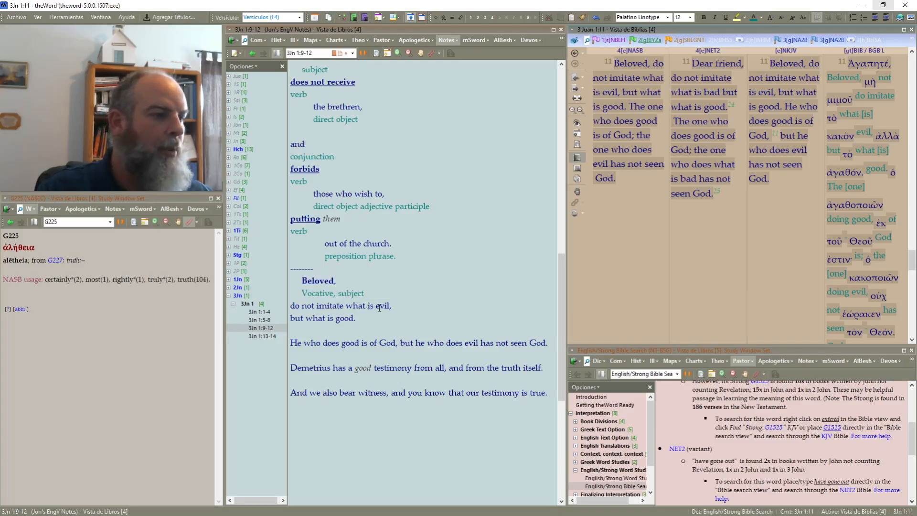
Step: Put "what is evil," on its own line, check the Greek form of "do imitate", and make "imitate" and "do" bold and underlined
{"action": "left_click", "coordinate": [345, 306]}
{"action": "key", "text": "Return"}
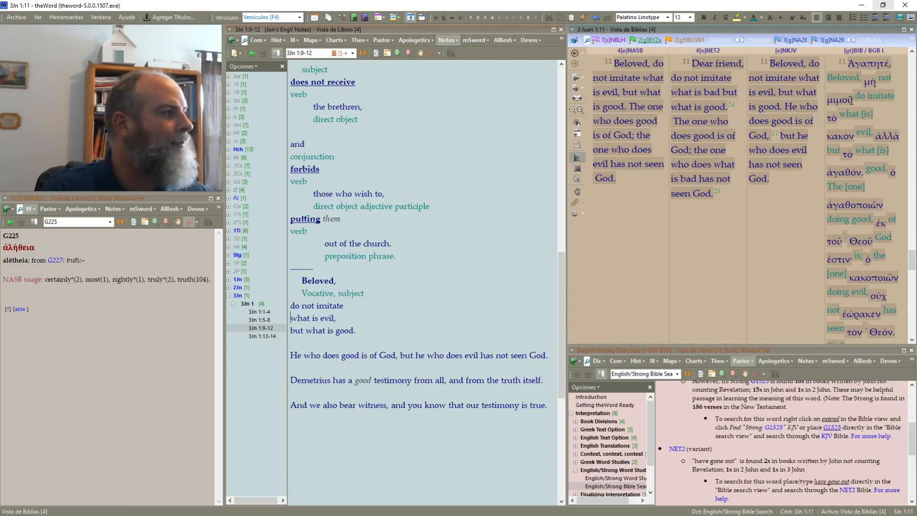
{"action": "mouse_move", "coordinate": [851, 101]}
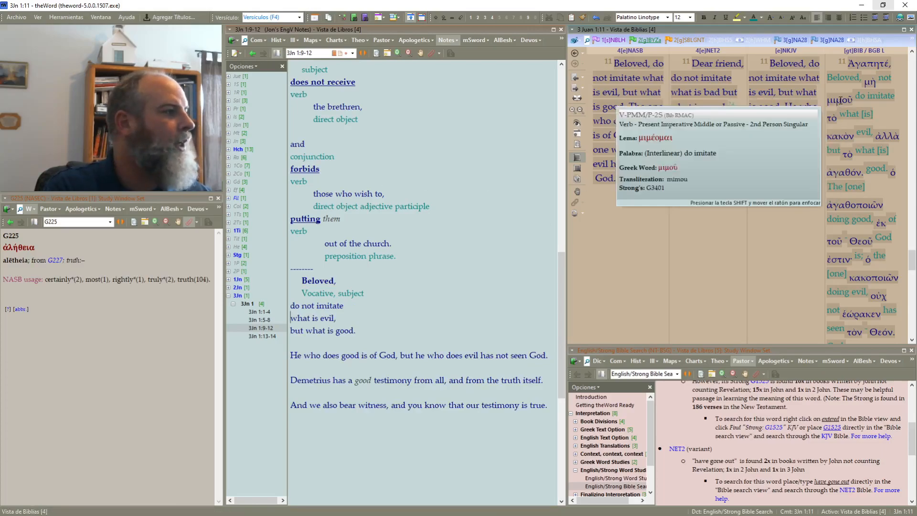
{"action": "double_click", "coordinate": [337, 305]}
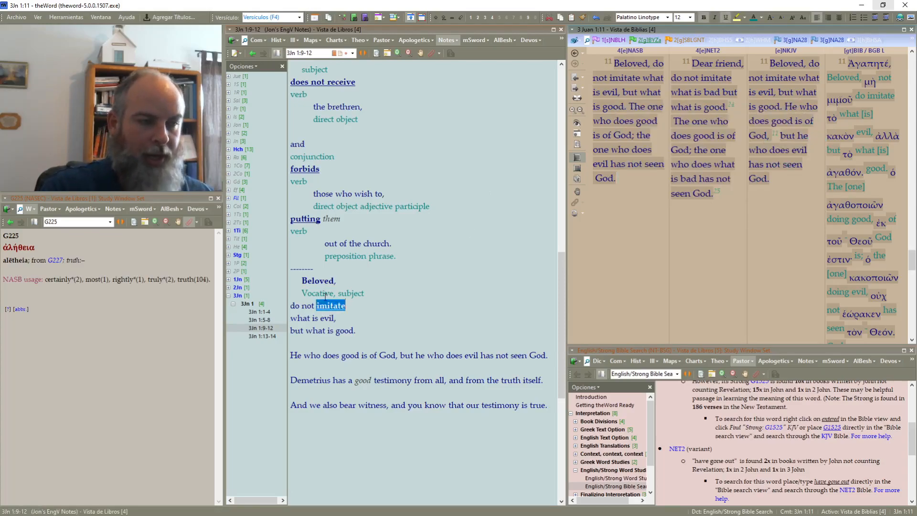
{"action": "key", "text": "ctrl+u"}
{"action": "double_click", "coordinate": [295, 305]}
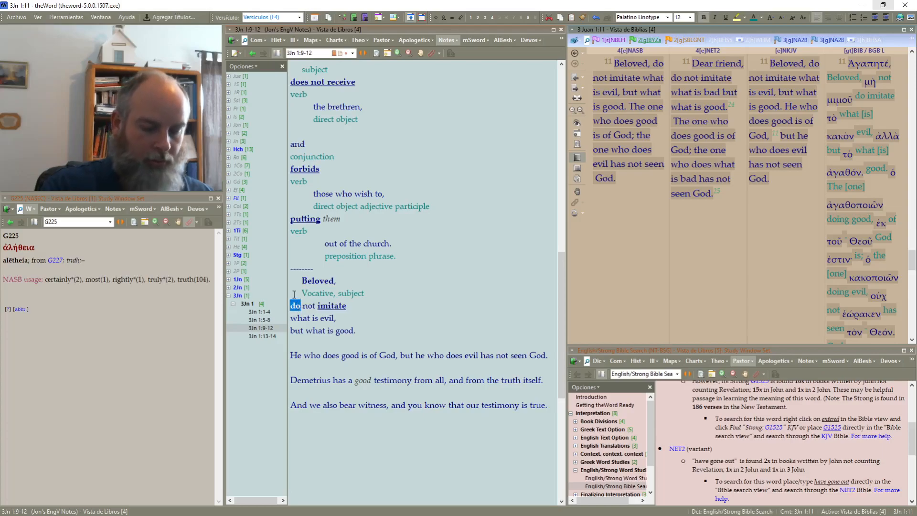
Step: Highlight the phrase "do not imitate" in pink in the 3Jn 1:9-12 notes
{"action": "left_click_drag", "start_coordinate": [350, 306], "coordinate": [291, 306]}
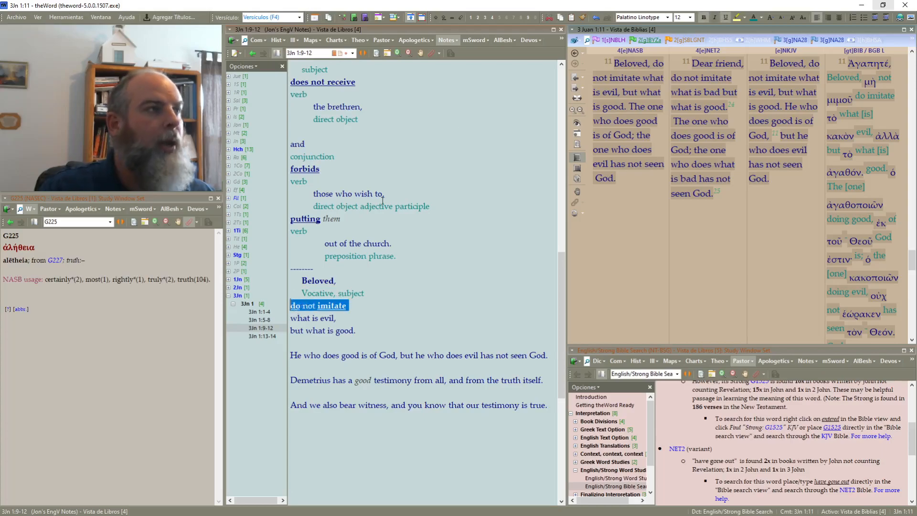
{"action": "left_click", "coordinate": [747, 20]}
{"action": "left_click", "coordinate": [621, 155]}
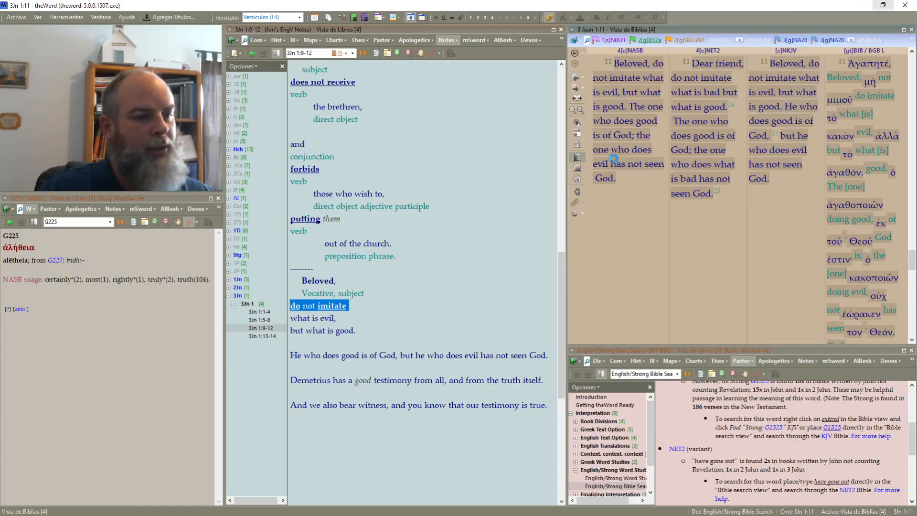
{"action": "left_click", "coordinate": [363, 283]}
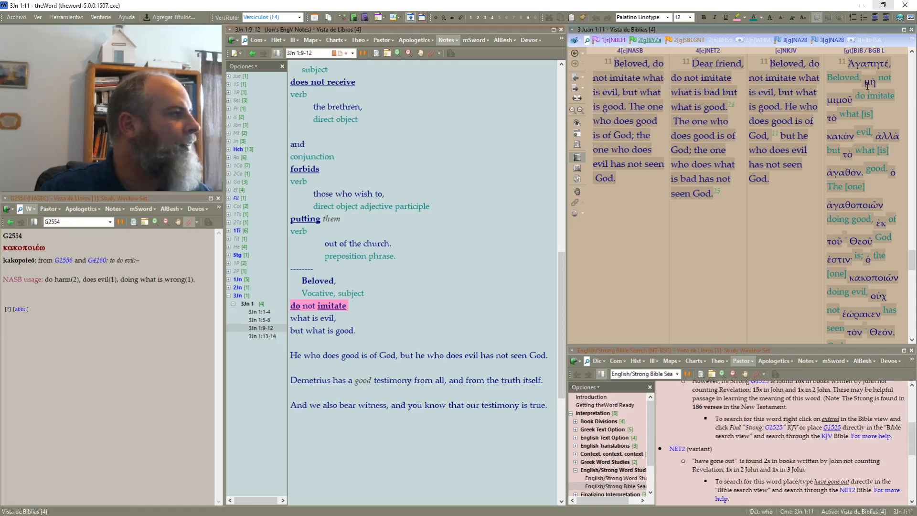
Step: Add a line reading "adverb verb" directly below "do not imitate"
{"action": "left_click", "coordinate": [349, 307]}
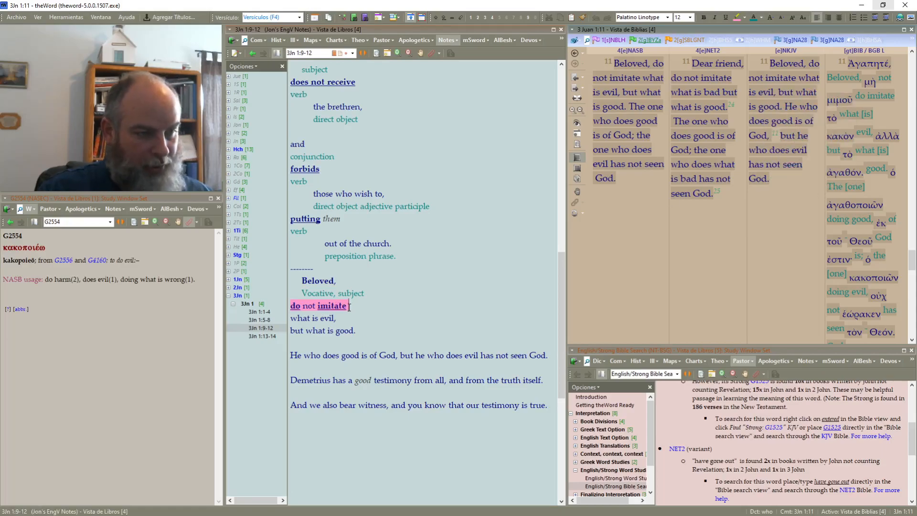
{"action": "key", "text": "Return"}
{"action": "type", "text": "verb"}
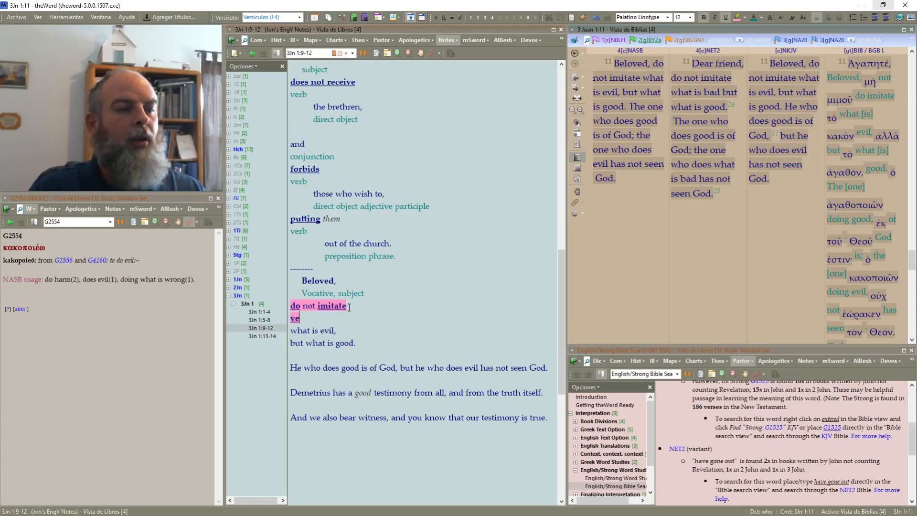
{"action": "key", "text": "BackSpace"}
{"action": "key", "text": "BackSpace"}
{"action": "key", "text": "BackSpace"}
{"action": "key", "text": "BackSpace"}
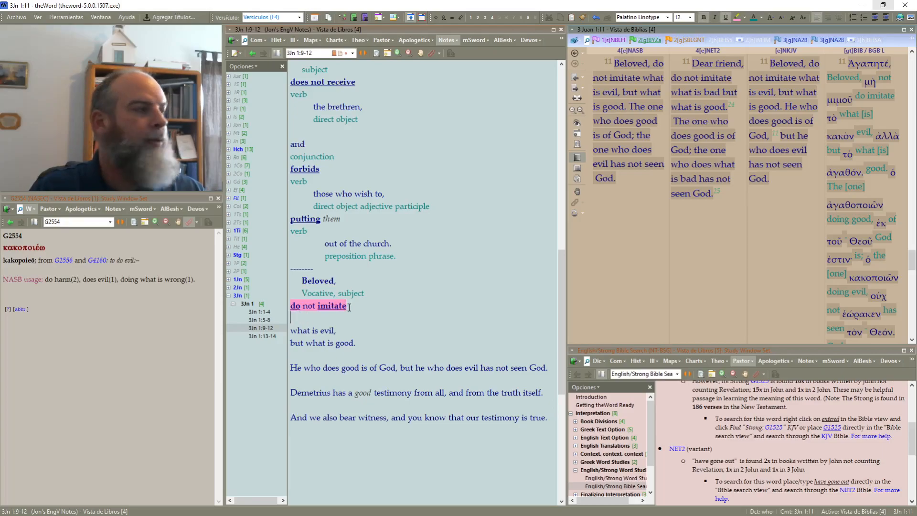
{"action": "type", "text": "adver"}
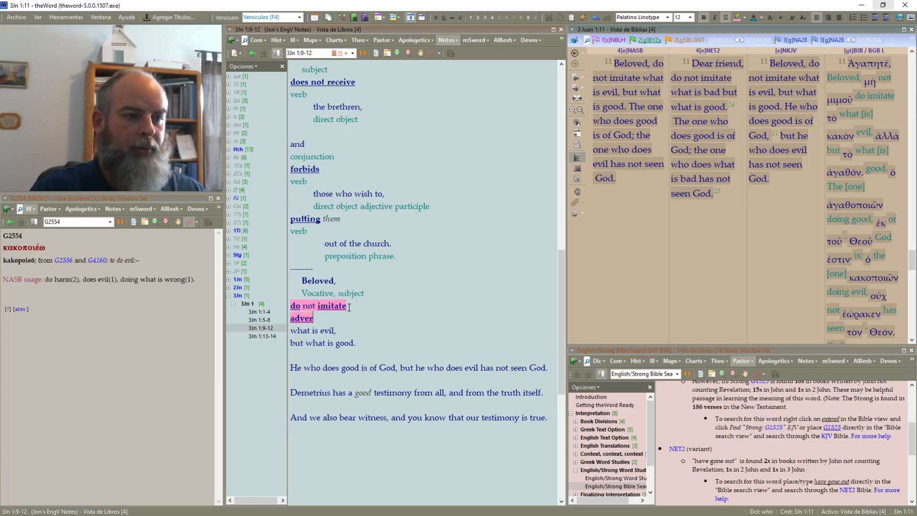
{"action": "type", "text": "b ber"}
{"action": "key", "text": "BackSpace"}
{"action": "key", "text": "BackSpace"}
{"action": "key", "text": "BackSpace"}
{"action": "type", "text": "verb"}
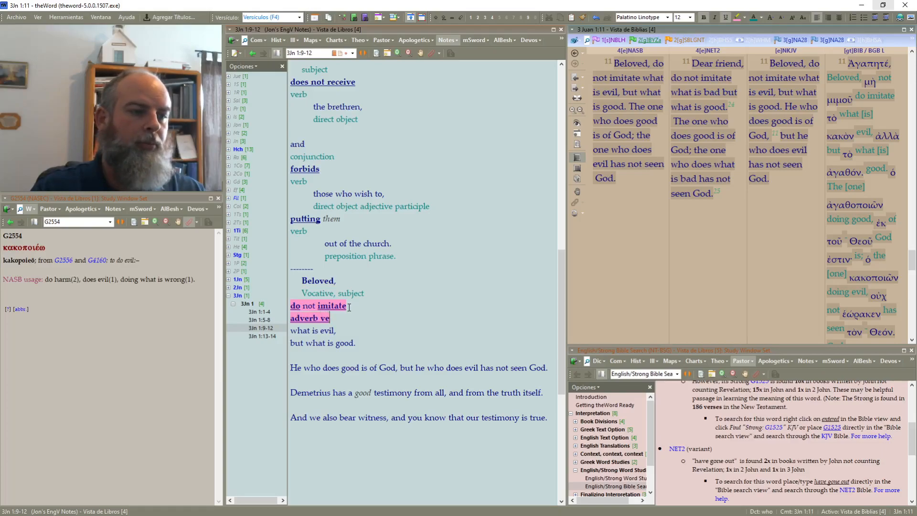
Step: Format the "adverb verb" label as plain teal text without bold, underline or highlight
{"action": "key", "text": "shift+Home"}
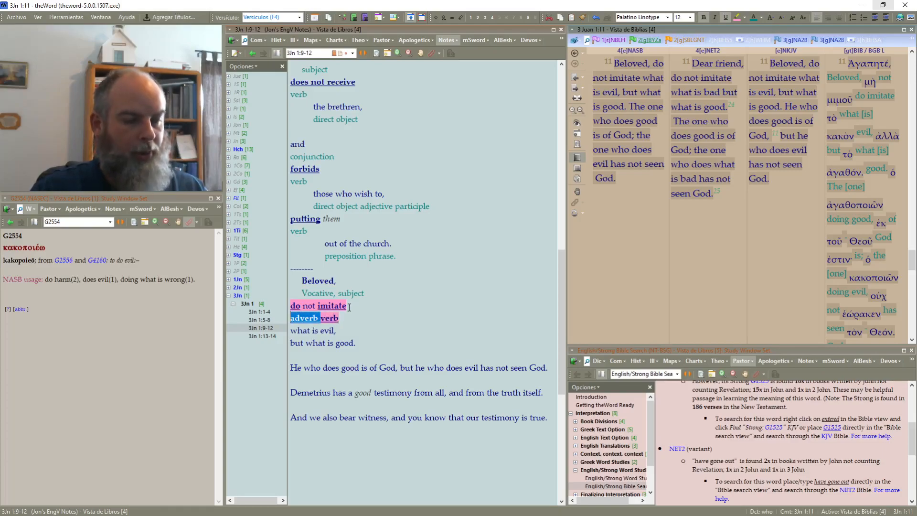
{"action": "left_click", "coordinate": [339, 318]}
{"action": "left_click_drag", "start_coordinate": [338, 317], "coordinate": [279, 318]}
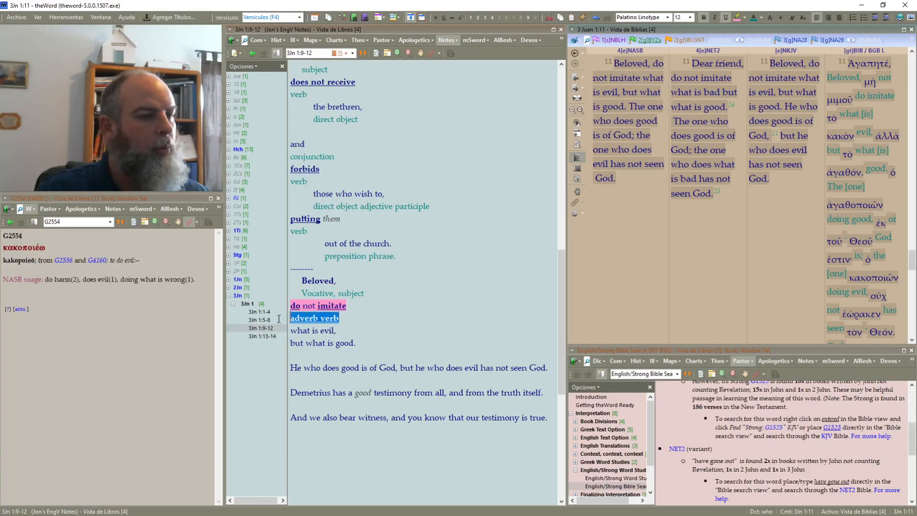
{"action": "left_click", "coordinate": [753, 18]}
{"action": "left_click", "coordinate": [352, 329]}
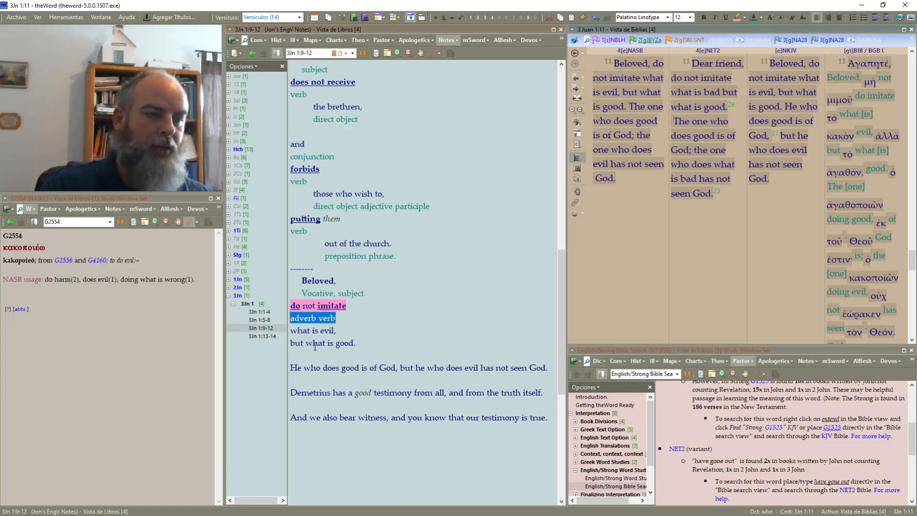
{"action": "left_click_drag", "start_coordinate": [338, 318], "coordinate": [276, 320]}
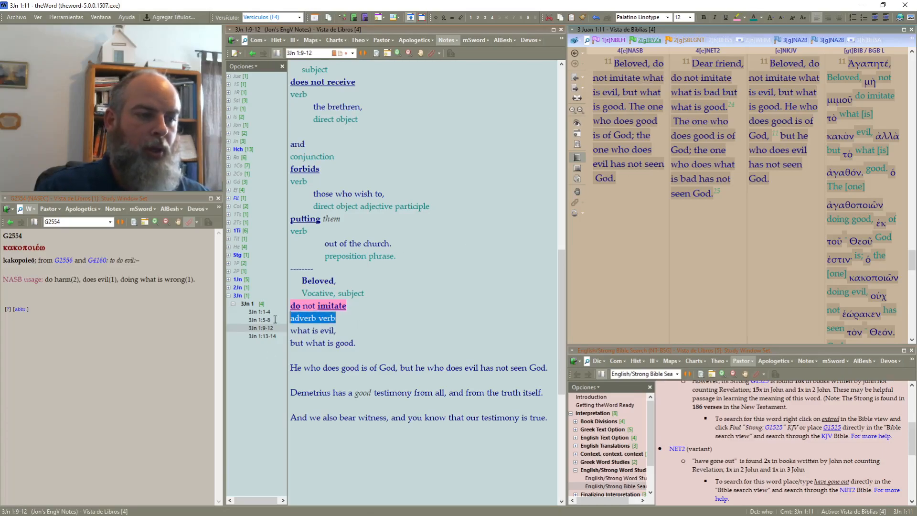
{"action": "left_click", "coordinate": [745, 18]}
{"action": "left_click", "coordinate": [756, 29]}
{"action": "left_click", "coordinate": [457, 256]}
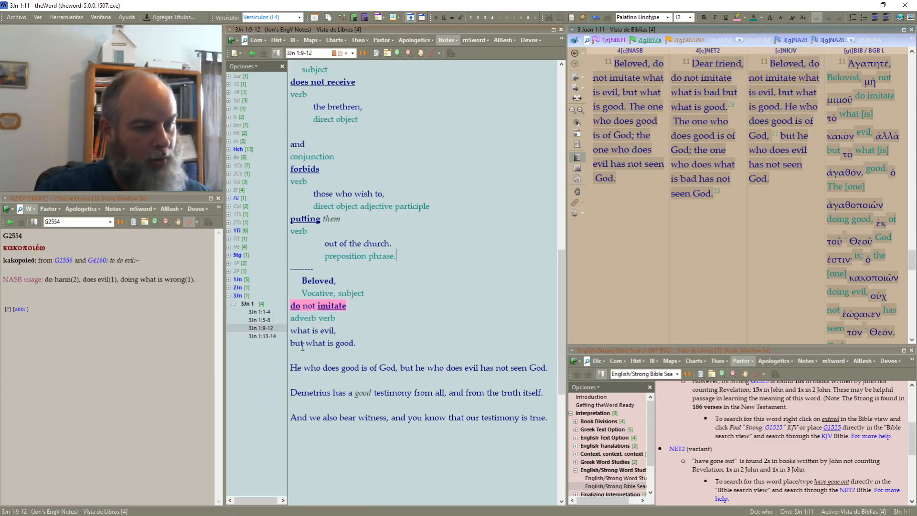
Step: Remove the pink highlight from the word "not" in "do not imitate"
{"action": "double_click", "coordinate": [306, 309]}
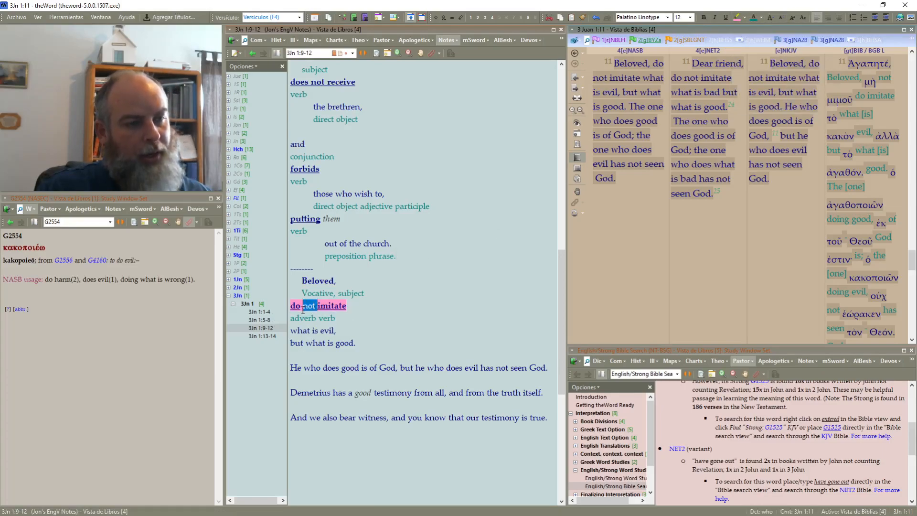
{"action": "left_click", "coordinate": [744, 19]}
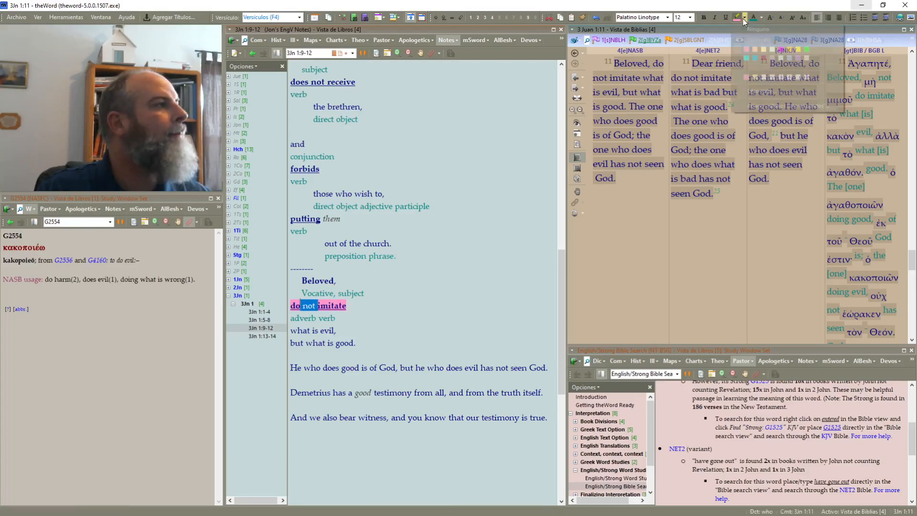
{"action": "left_click", "coordinate": [747, 29]}
{"action": "left_click", "coordinate": [409, 315]}
Step: Insert a line break after "what is evil," and indent that phrase by two levels
{"action": "scroll", "coordinate": [442, 223], "scroll_direction": "down", "scroll_amount": 5}
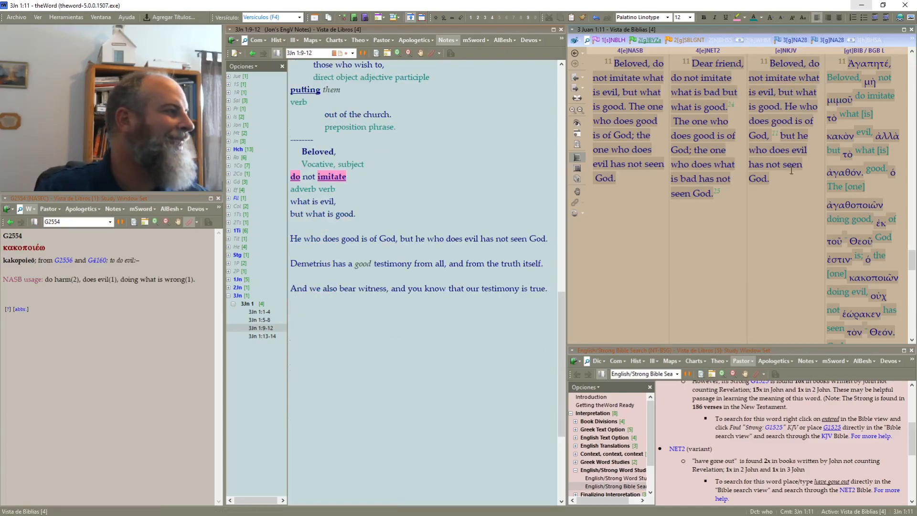
{"action": "mouse_move", "coordinate": [842, 141]}
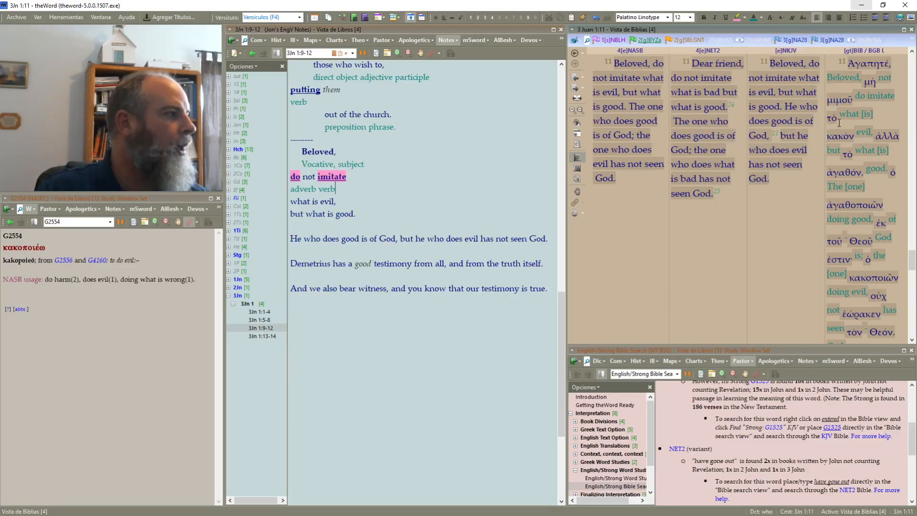
{"action": "mouse_move", "coordinate": [836, 121]}
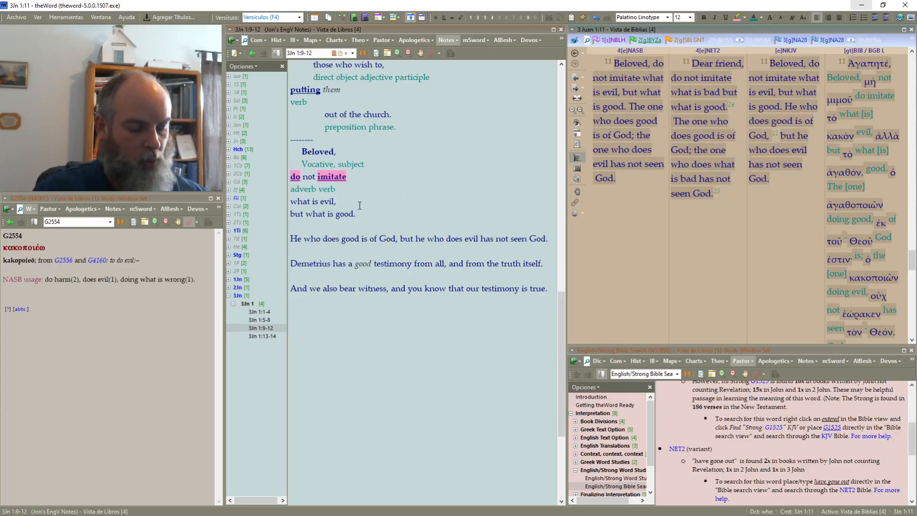
{"action": "key", "text": "Return"}
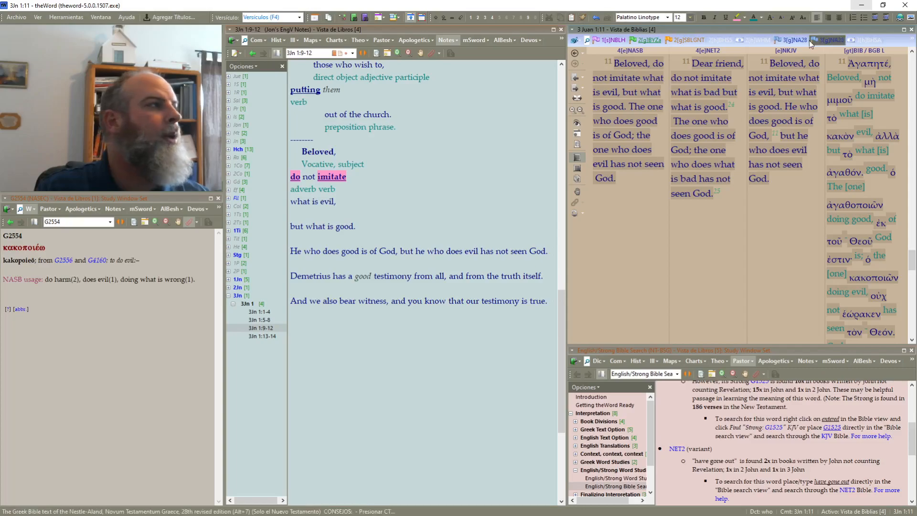
{"action": "left_click", "coordinate": [887, 18]}
{"action": "left_click", "coordinate": [887, 18]}
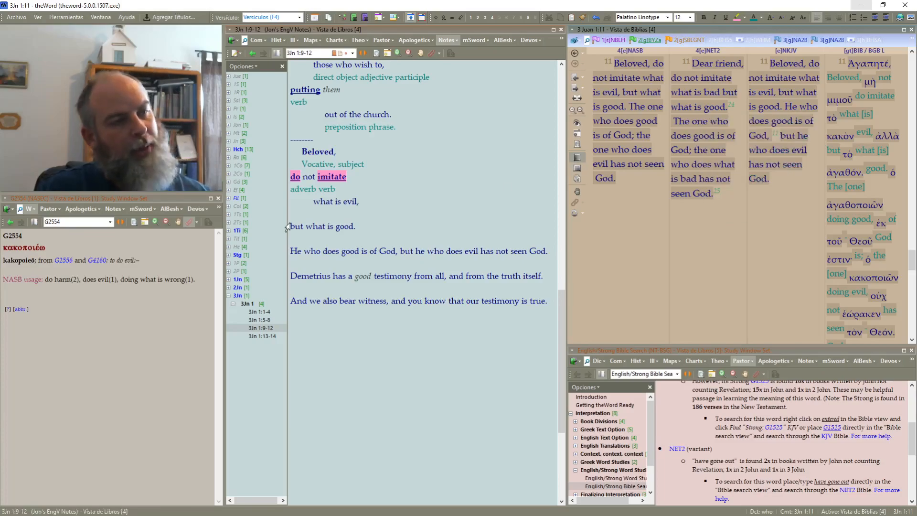
Step: Add the label "direct object" in teal below "what is evil," and delete the blank line after it
{"action": "key", "text": "Return"}
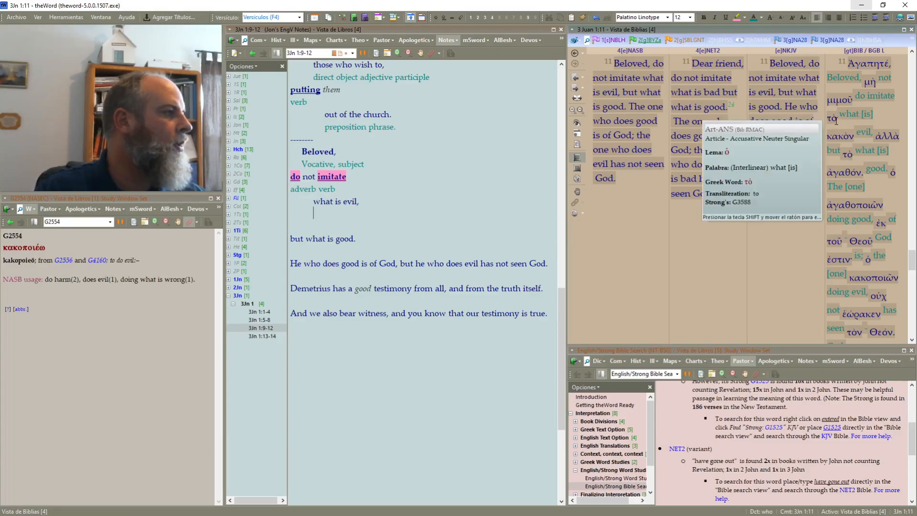
{"action": "type", "text": "direc"}
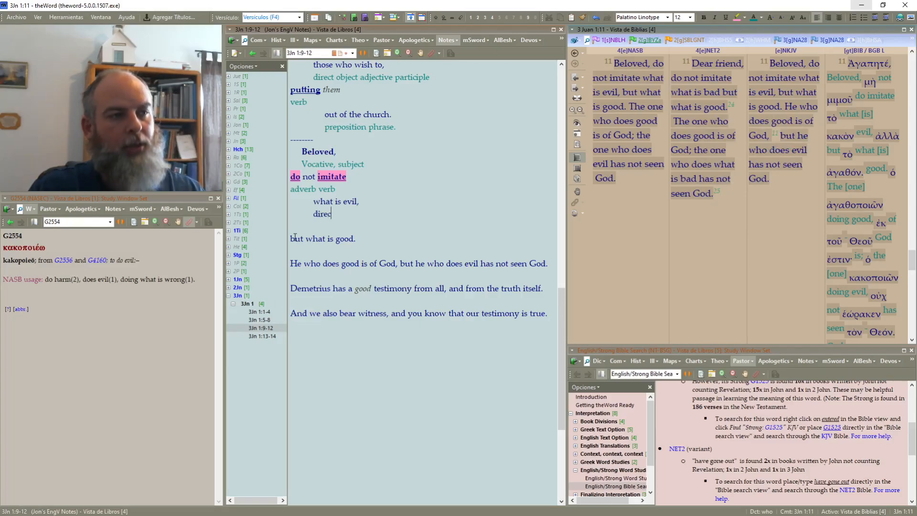
{"action": "type", "text": "t object"}
{"action": "key", "text": "Home"}
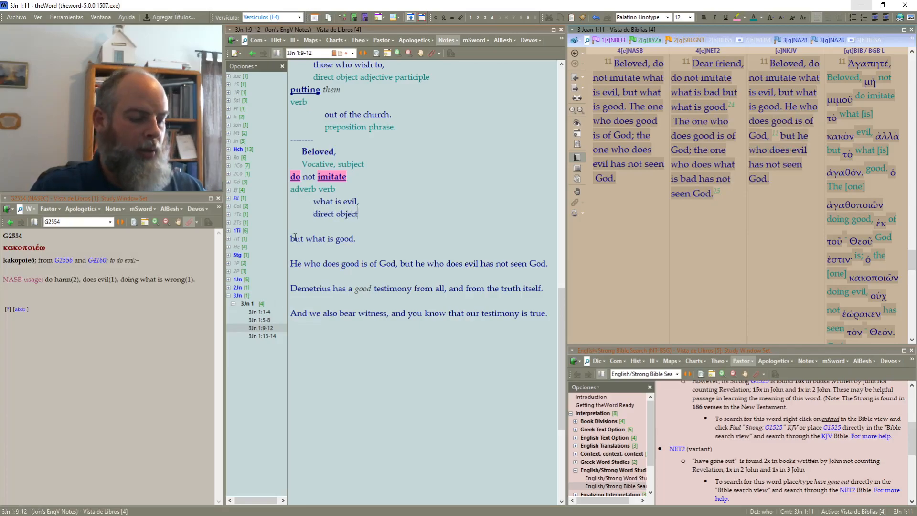
{"action": "key", "text": "shift+Home"}
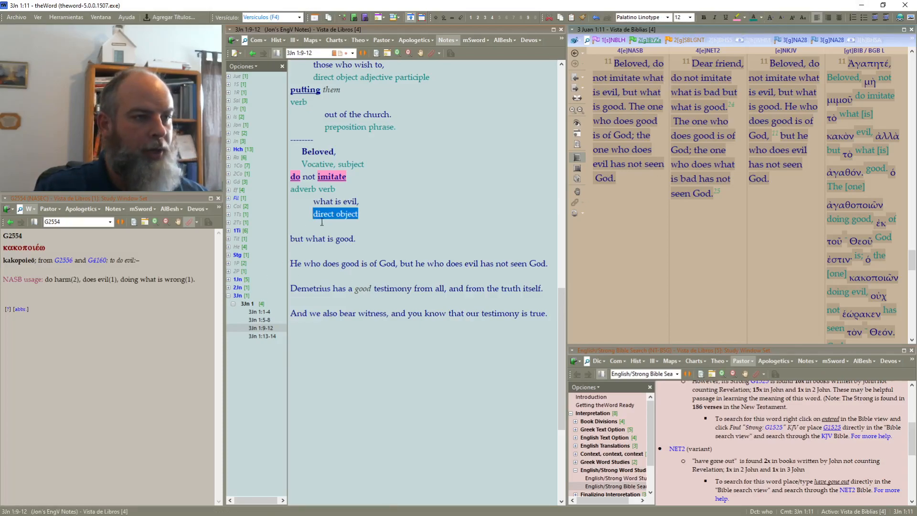
{"action": "left_click", "coordinate": [378, 207]}
{"action": "key", "text": "Delete"}
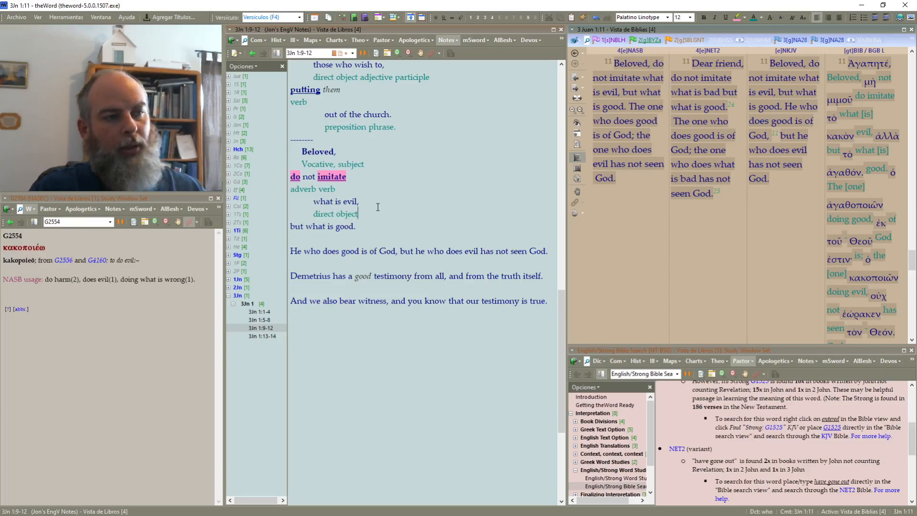
Step: Put "but" on its own line and add the teal label "conjunction" below it
{"action": "key", "text": "Left"}
{"action": "key", "text": "Left"}
{"action": "key", "text": "Left"}
{"action": "key", "text": "Left"}
{"action": "key", "text": "Left"}
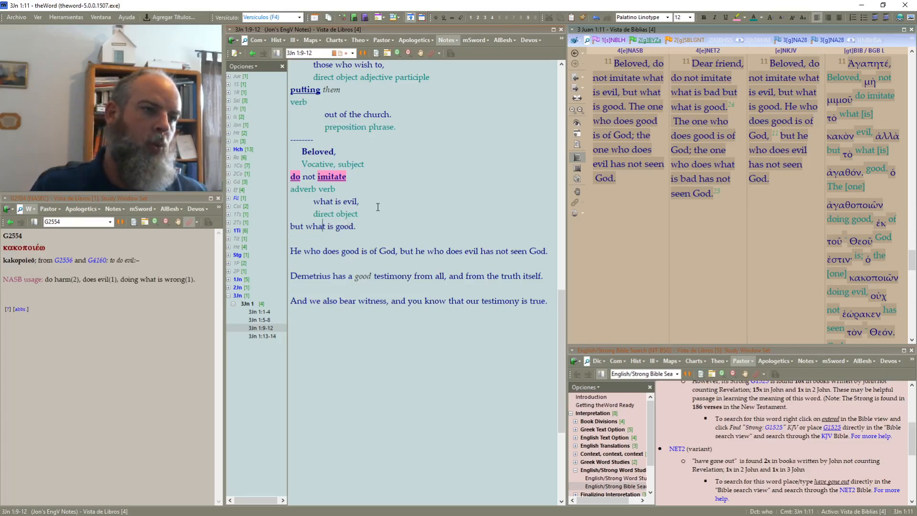
{"action": "key", "text": "Return"}
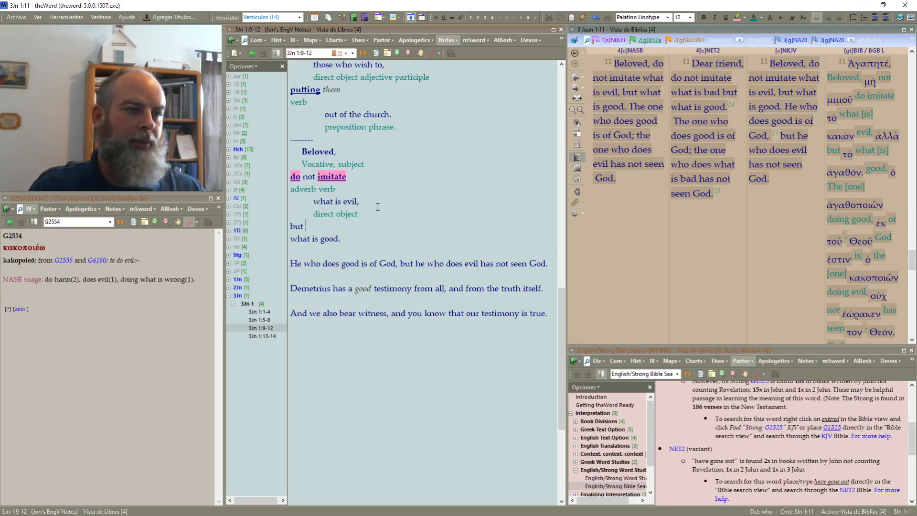
{"action": "key", "text": "Return"}
{"action": "type", "text": "conjunction"}
{"action": "key", "text": "shift+Home"}
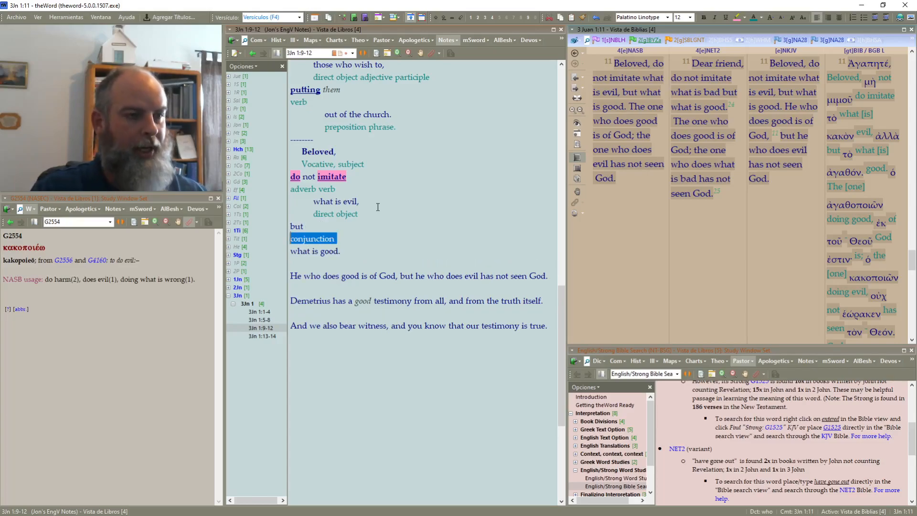
{"action": "left_click", "coordinate": [757, 20]}
{"action": "left_click", "coordinate": [379, 250]}
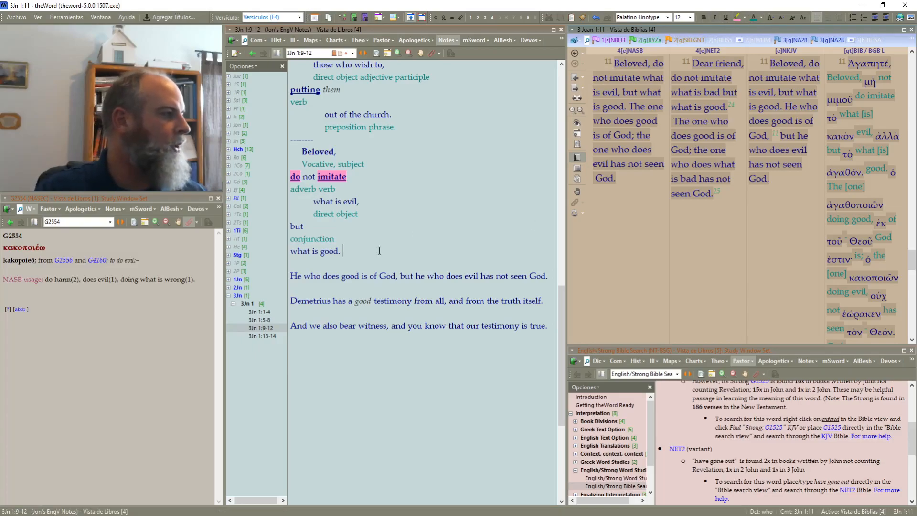
Step: Indent "what is good." by two levels and add the teal label "direct object" below it
{"action": "left_click", "coordinate": [887, 19]}
{"action": "left_click", "coordinate": [888, 19]}
{"action": "key", "text": "Return"}
{"action": "type", "text": "direct objedct"}
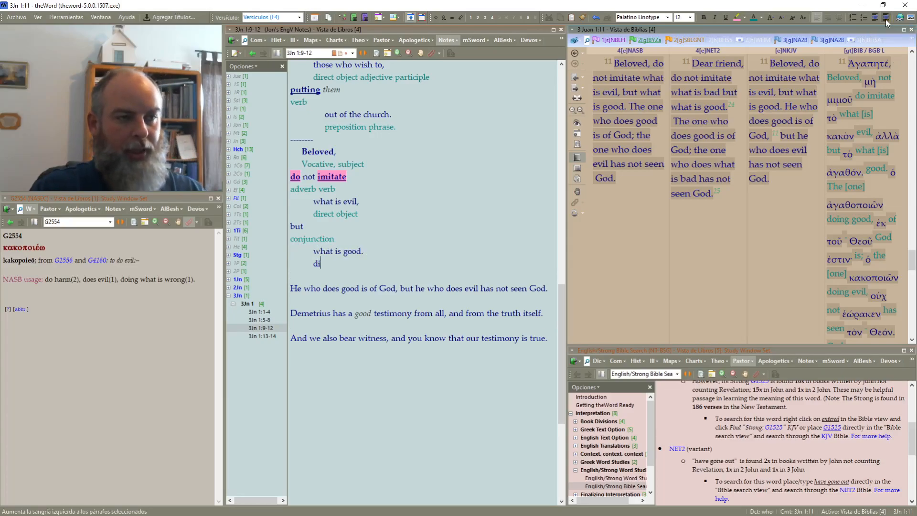
{"action": "key", "text": "BackSpace"}
{"action": "key", "text": "BackSpace"}
{"action": "key", "text": "BackSpace"}
{"action": "key", "text": "shift+Home"}
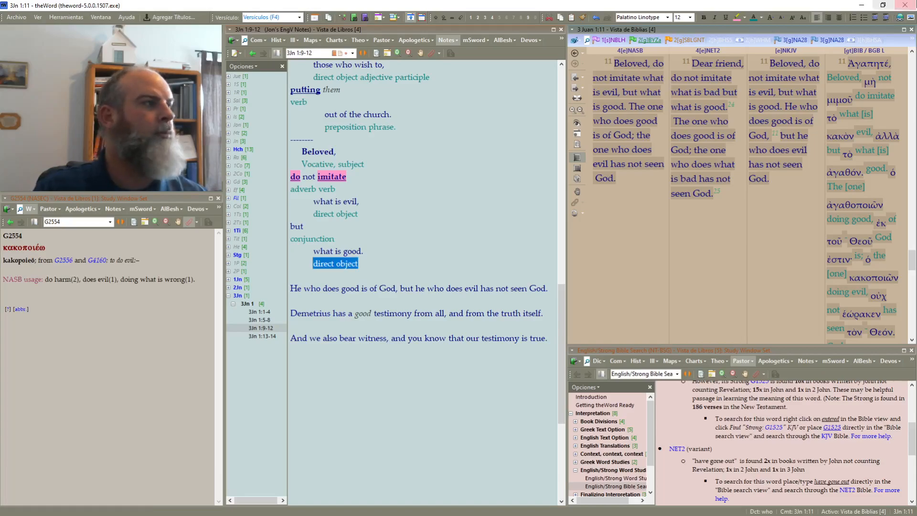
{"action": "left_click", "coordinate": [751, 20]}
{"action": "left_click", "coordinate": [499, 224]}
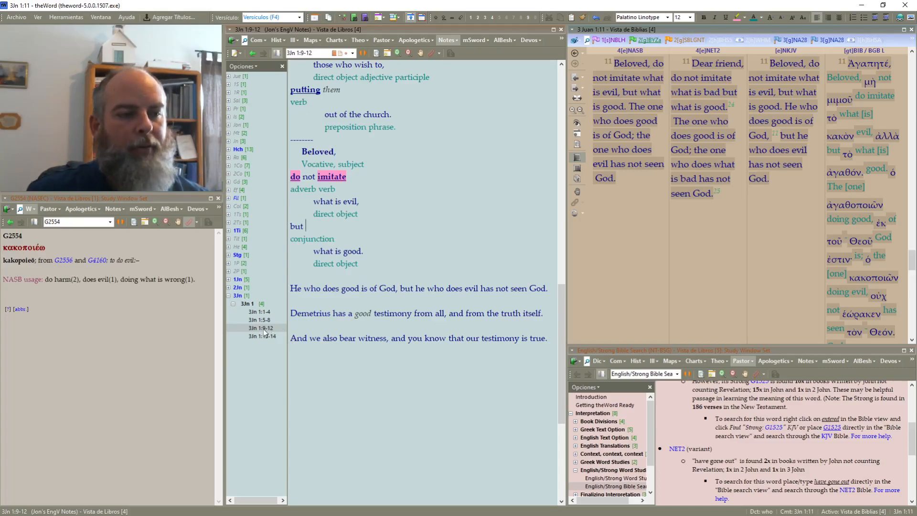
Step: View the 3Jn 1:1-4 notes, then return to the "Beloved" section of the 3Jn 1:9-12 notes
{"action": "left_click", "coordinate": [260, 312]}
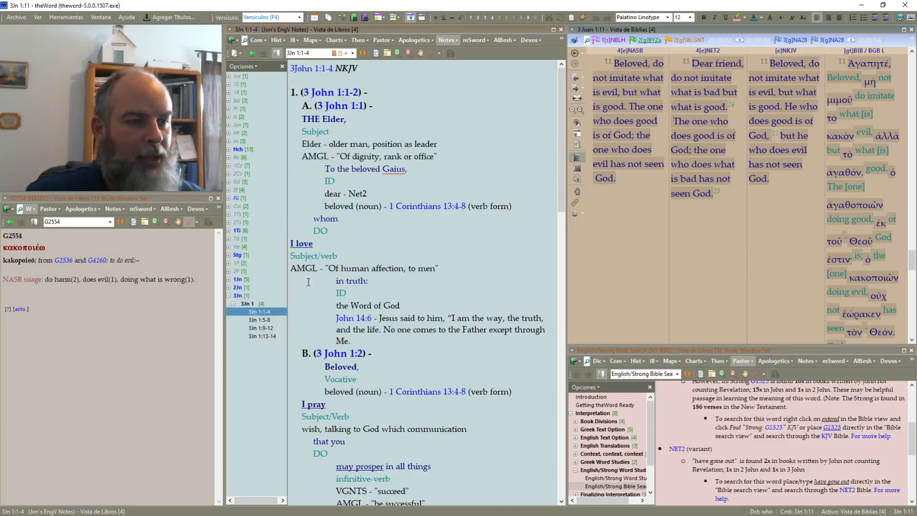
{"action": "left_click", "coordinate": [269, 329]}
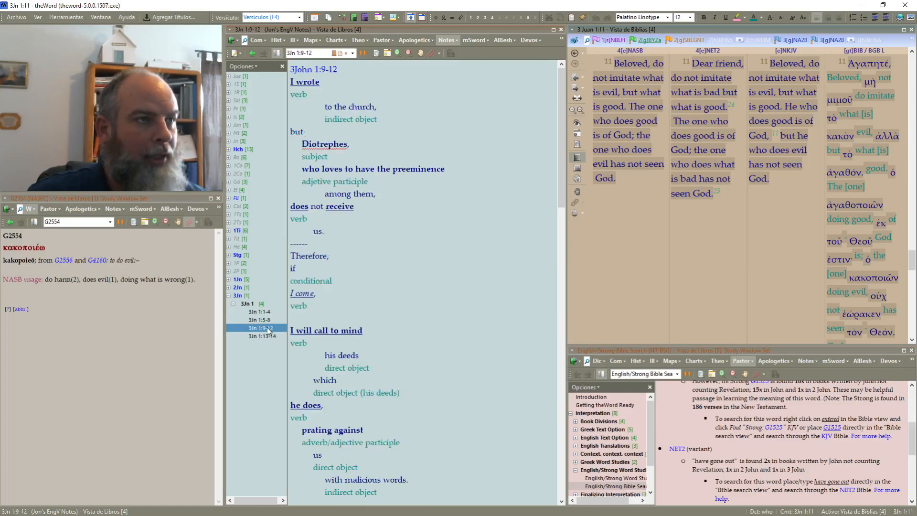
{"action": "scroll", "coordinate": [386, 307], "scroll_direction": "down", "scroll_amount": 5}
{"action": "scroll", "coordinate": [386, 307], "scroll_direction": "down", "scroll_amount": 10}
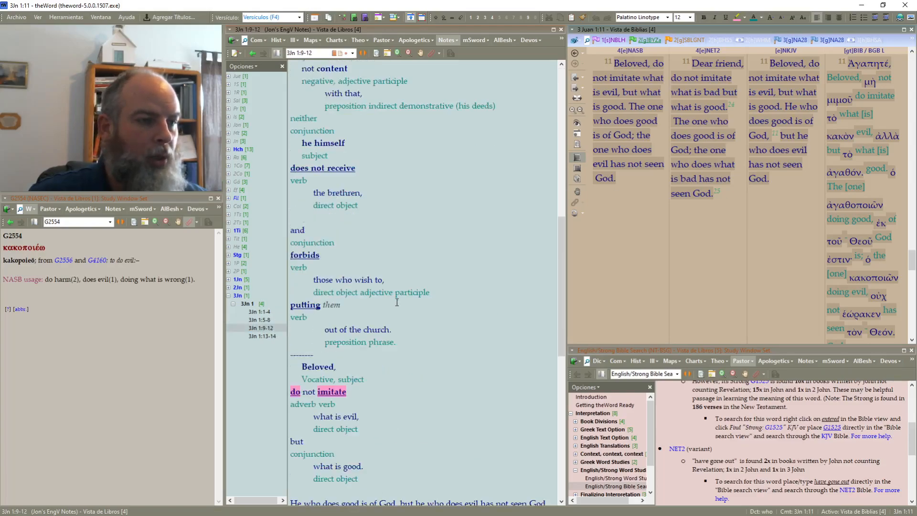
Step: Add the line "The ELDER" below "Vocative, subject" and check the wording against the 3Jn 1:1-4 notes
{"action": "left_click", "coordinate": [376, 206]}
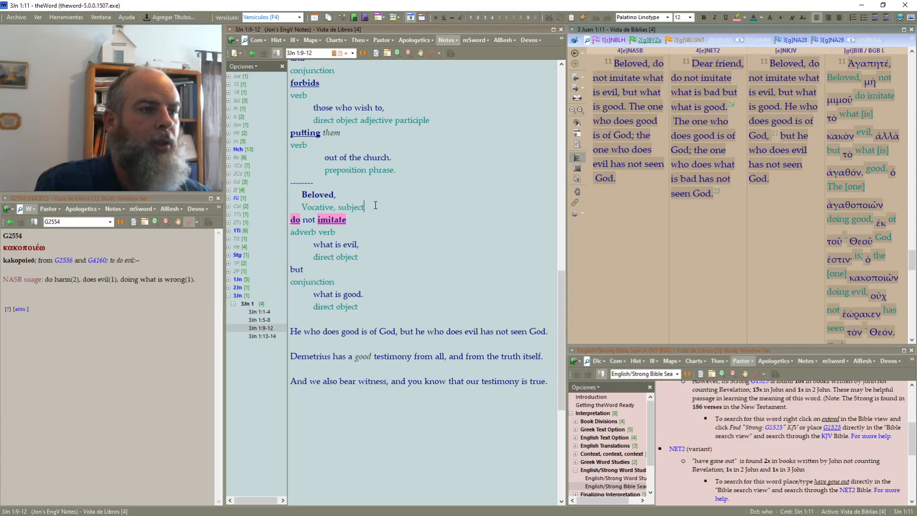
{"action": "key", "text": "Return"}
{"action": "type", "text": "The ELDER"}
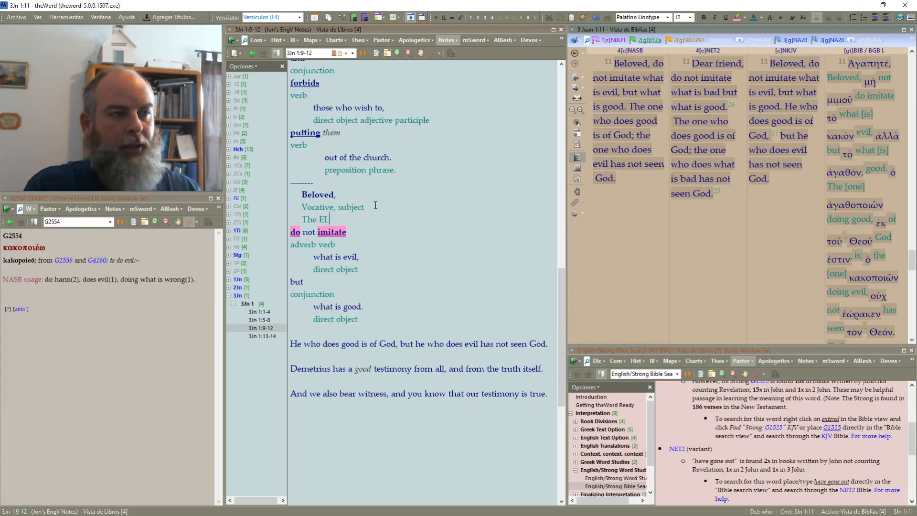
{"action": "left_click", "coordinate": [258, 312]}
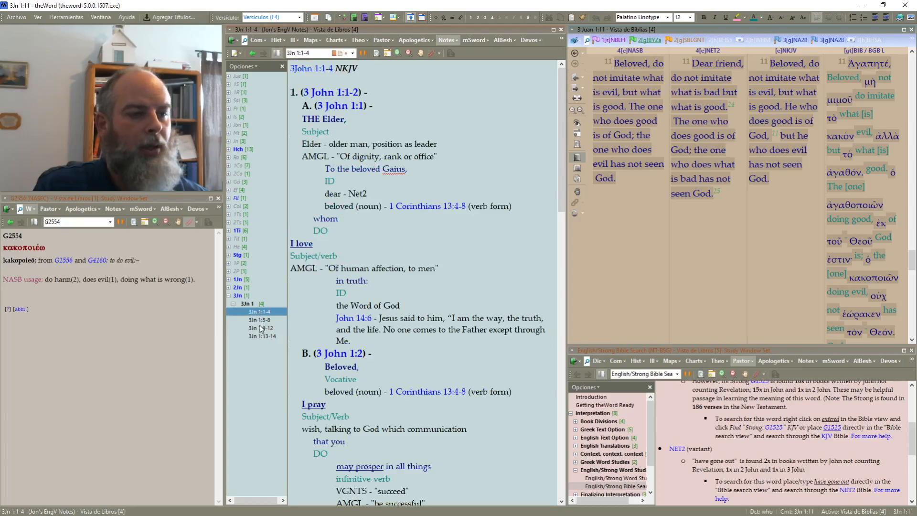
{"action": "left_click", "coordinate": [260, 328]}
{"action": "scroll", "coordinate": [314, 329], "scroll_direction": "down", "scroll_amount": 15}
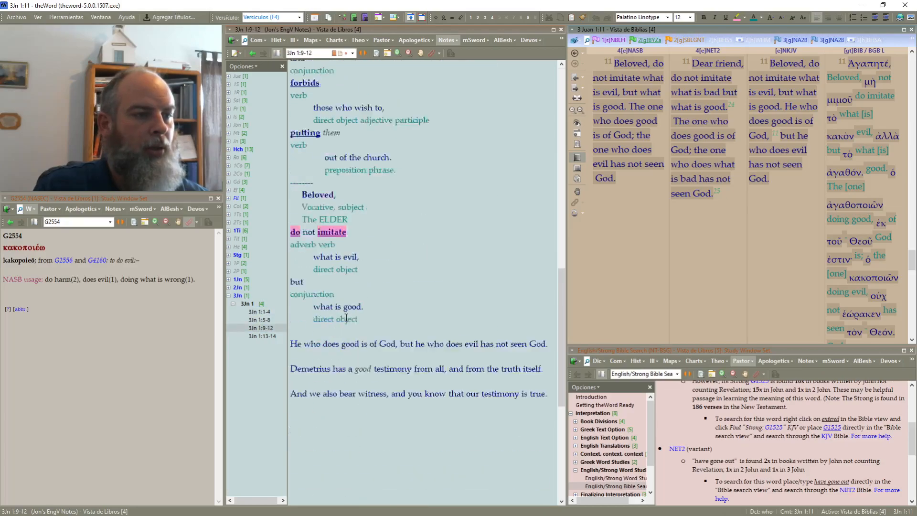
Step: Rewrite the line below "Vocative, subject" as "The Elder" and colour it black
{"action": "left_click_drag", "start_coordinate": [350, 180], "coordinate": [320, 179]}
{"action": "key", "text": "BackSpace"}
{"action": "type", "text": "Elder"}
{"action": "key", "text": "shift+Home"}
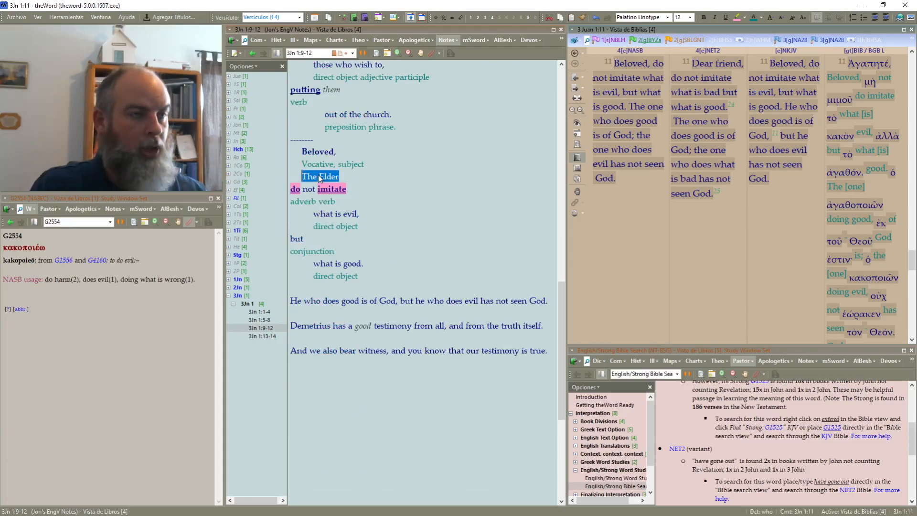
{"action": "left_click", "coordinate": [762, 18]}
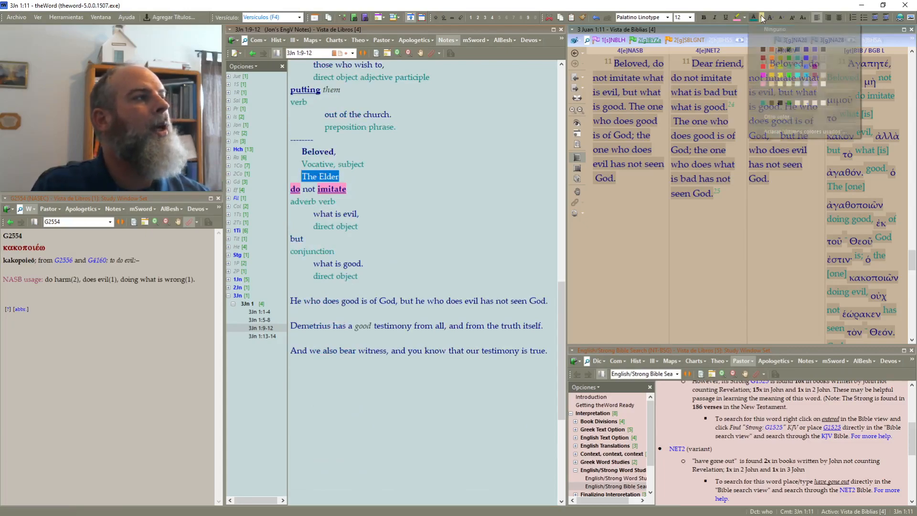
{"action": "left_click", "coordinate": [764, 49]}
{"action": "left_click", "coordinate": [514, 195]}
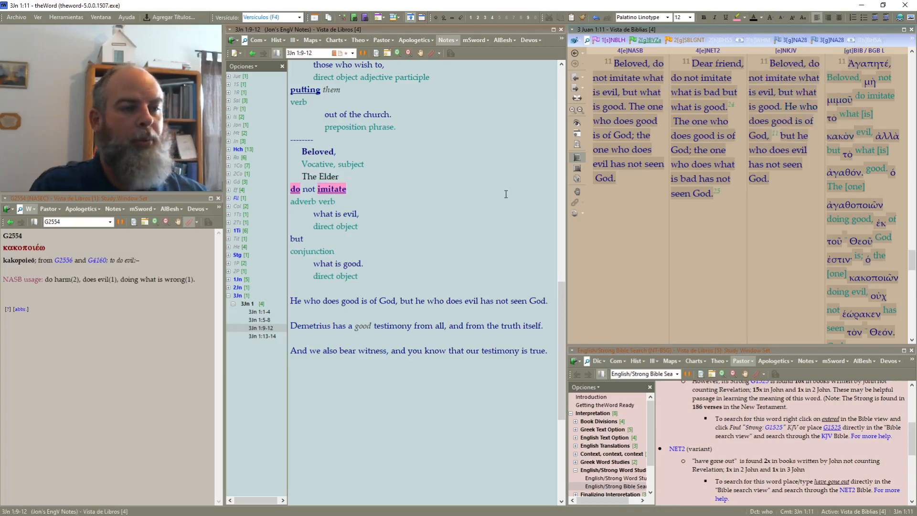
Step: Insert a dashed separator line between the "what is good." breakdown and the "He who does good" sentence
{"action": "scroll", "coordinate": [463, 216], "scroll_direction": "down", "scroll_amount": 3}
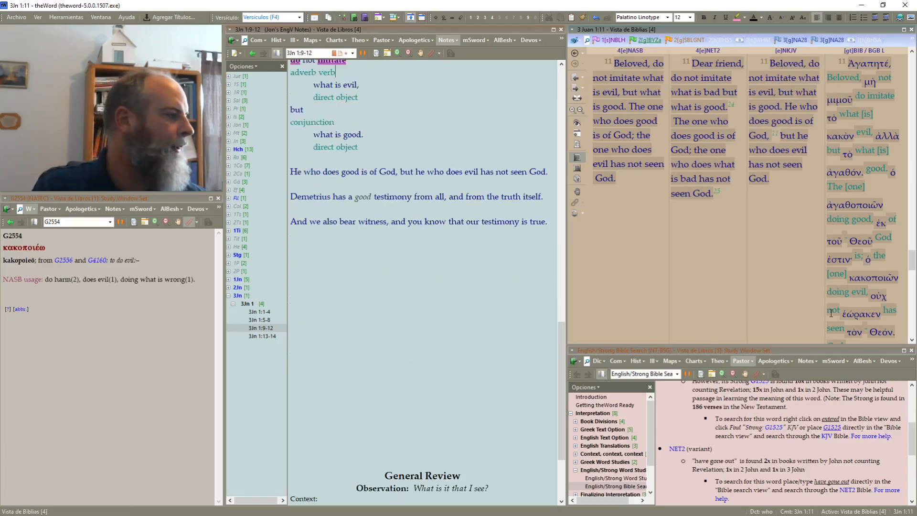
{"action": "left_click", "coordinate": [377, 146]}
{"action": "key", "text": "Return"}
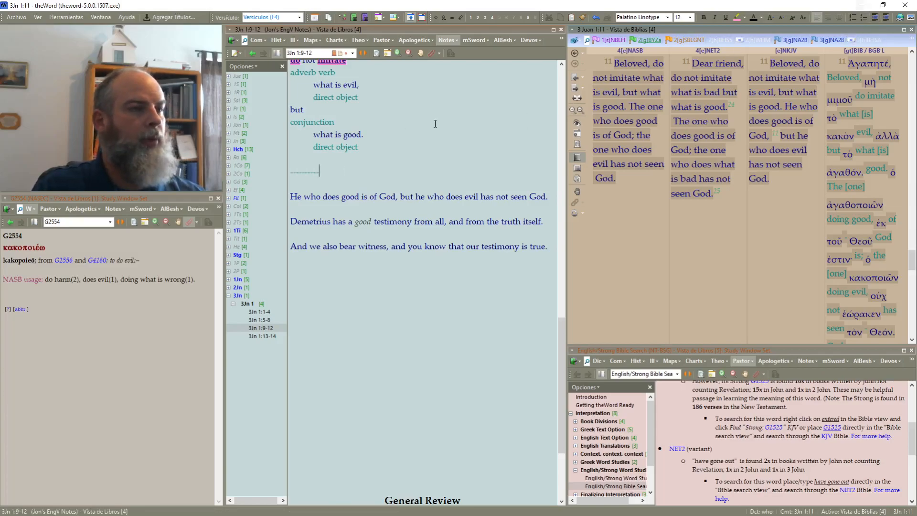
{"action": "scroll", "coordinate": [418, 160], "scroll_direction": "up", "scroll_amount": 5}
{"action": "scroll", "coordinate": [442, 165], "scroll_direction": "down", "scroll_amount": 5}
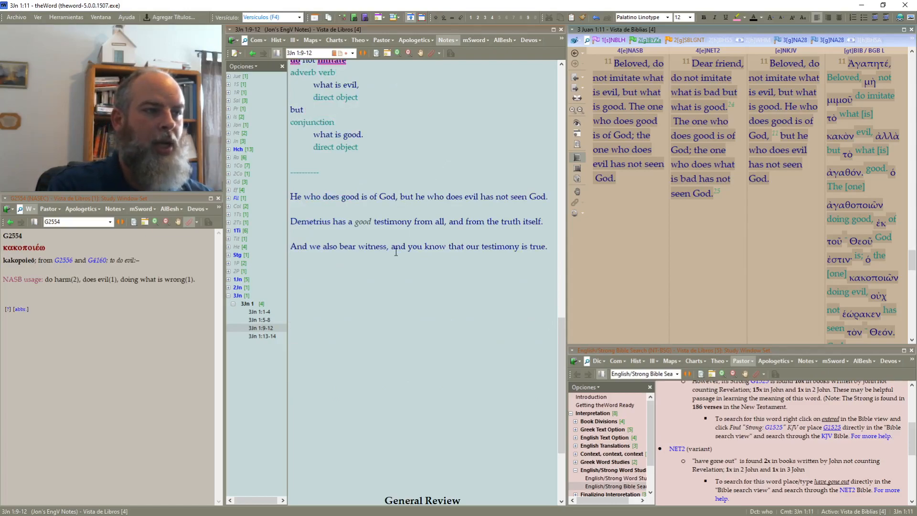
Step: Split the next sentence into separate lines "He who does good", "is of God," and "but he who does evil has not seen God."
{"action": "key", "text": "Return"}
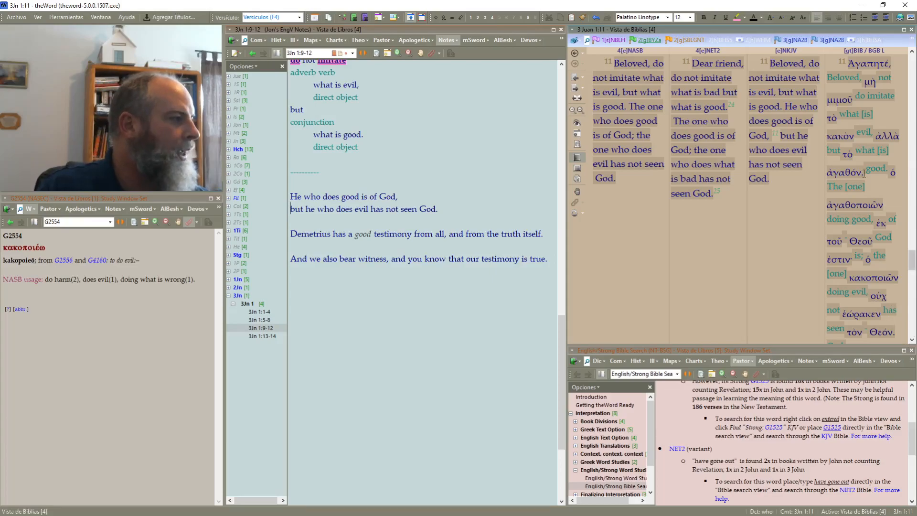
{"action": "mouse_move", "coordinate": [852, 203]}
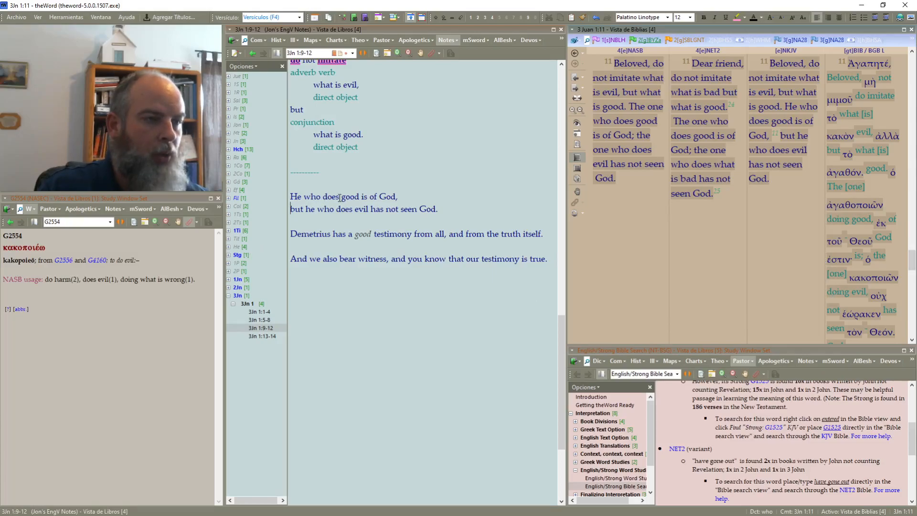
{"action": "left_click", "coordinate": [363, 196]}
{"action": "key", "text": "Return"}
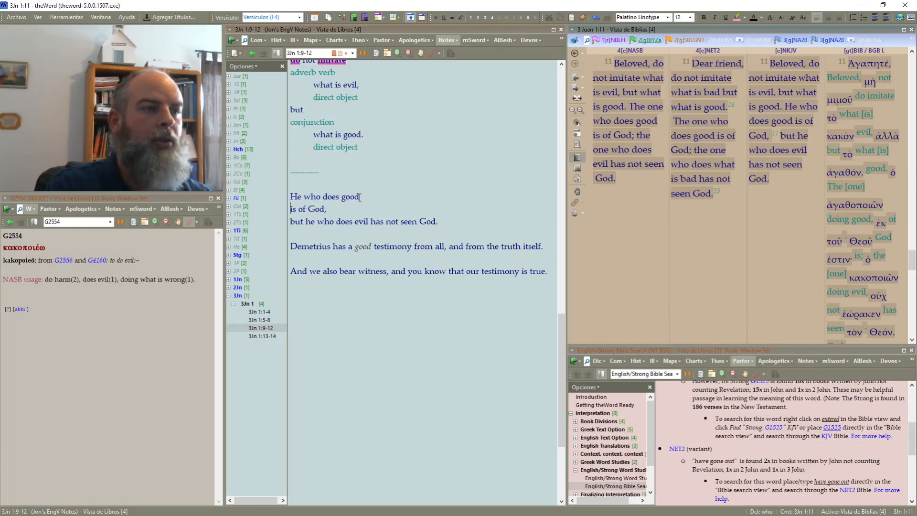
Step: Add the label "subject adjective participle" in teal below "He who does good"
{"action": "key", "text": "Return"}
{"action": "type", "text": "subject a"}
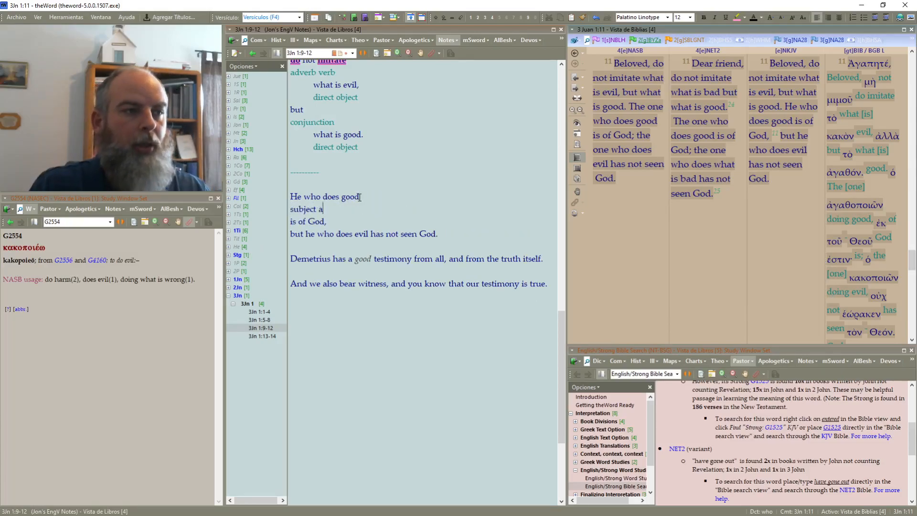
{"action": "type", "text": "djective partico"}
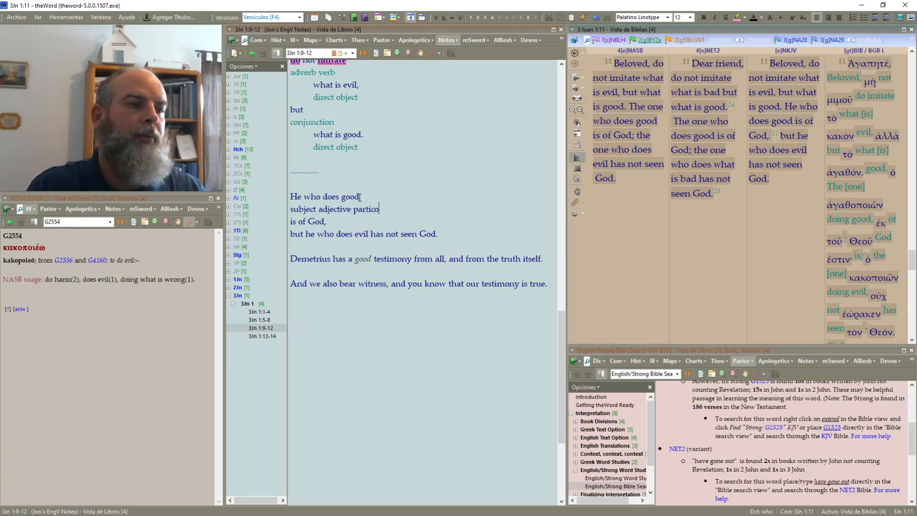
{"action": "key", "text": "BackSpace"}
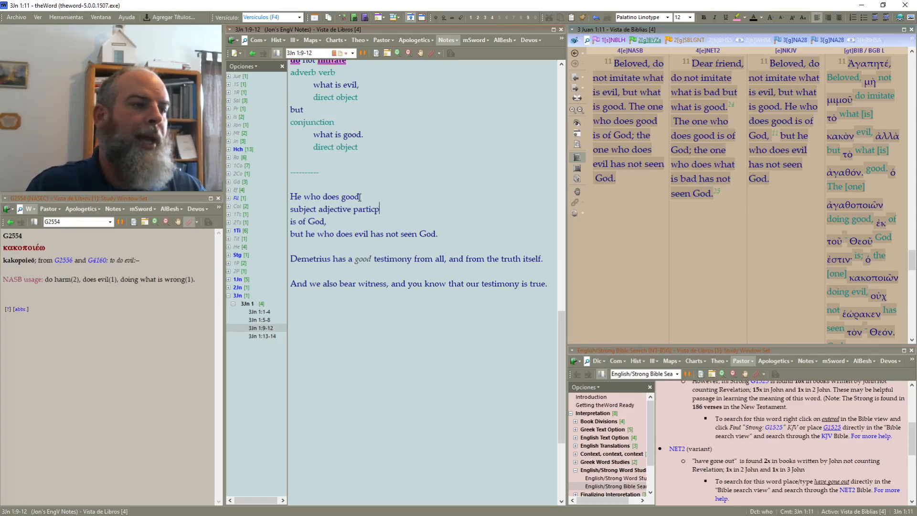
{"action": "type", "text": "iple"}
{"action": "key", "text": "shift+Home"}
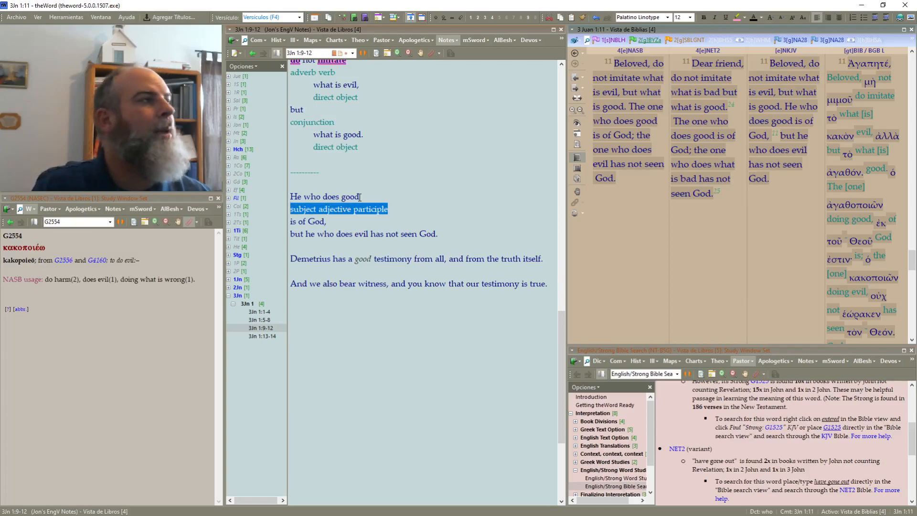
{"action": "left_click", "coordinate": [761, 19]}
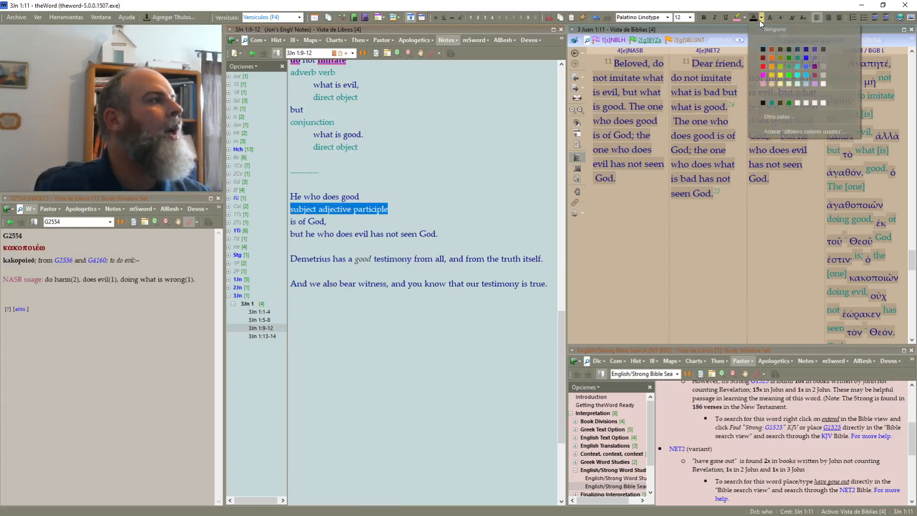
{"action": "left_click", "coordinate": [794, 58]}
Step: Indent "He who does good" and its label by one level and make the phrase bold
{"action": "left_click_drag", "start_coordinate": [419, 214], "coordinate": [282, 192]}
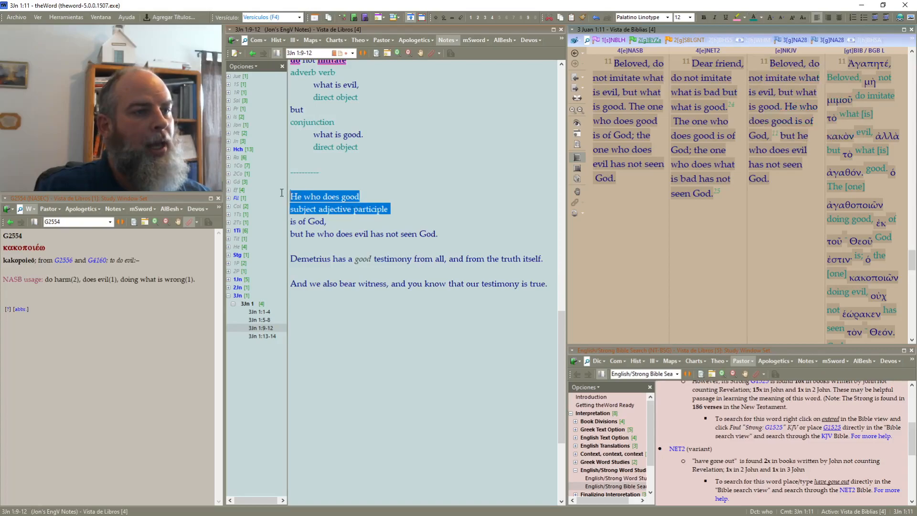
{"action": "left_click", "coordinate": [886, 18]}
{"action": "left_click_drag", "start_coordinate": [376, 196], "coordinate": [300, 196]}
{"action": "key", "text": "ctrl+b"}
{"action": "left_click", "coordinate": [387, 204]}
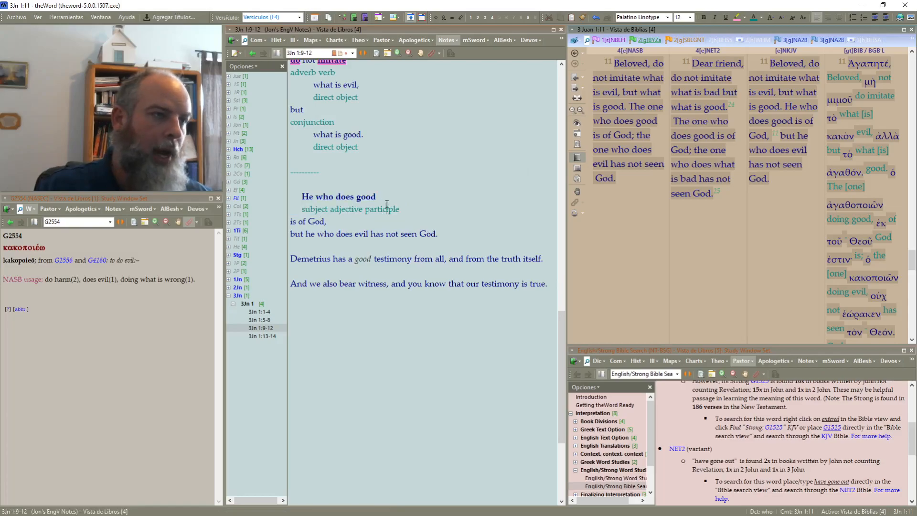
Step: Put "of God," on its own line below "is" and indent it by three levels
{"action": "left_click", "coordinate": [343, 222]}
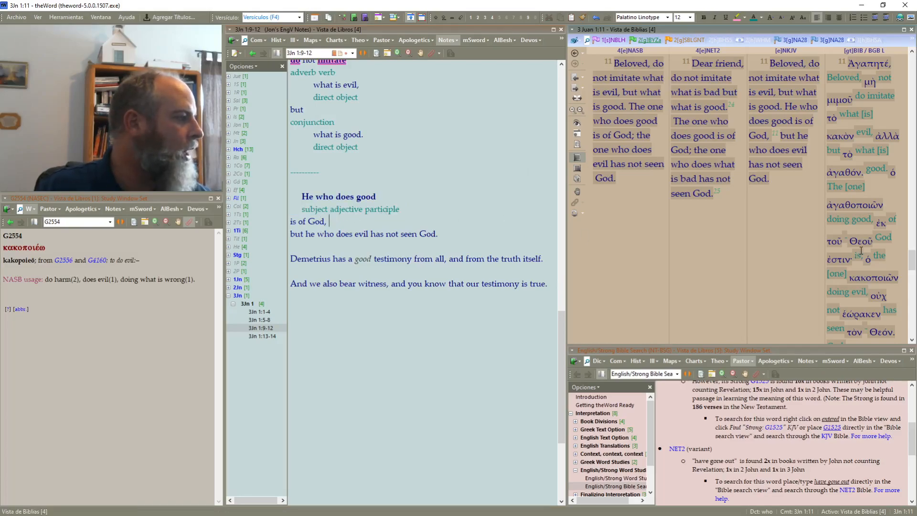
{"action": "left_click", "coordinate": [298, 222]}
{"action": "key", "text": "Return"}
{"action": "left_click", "coordinate": [349, 236]}
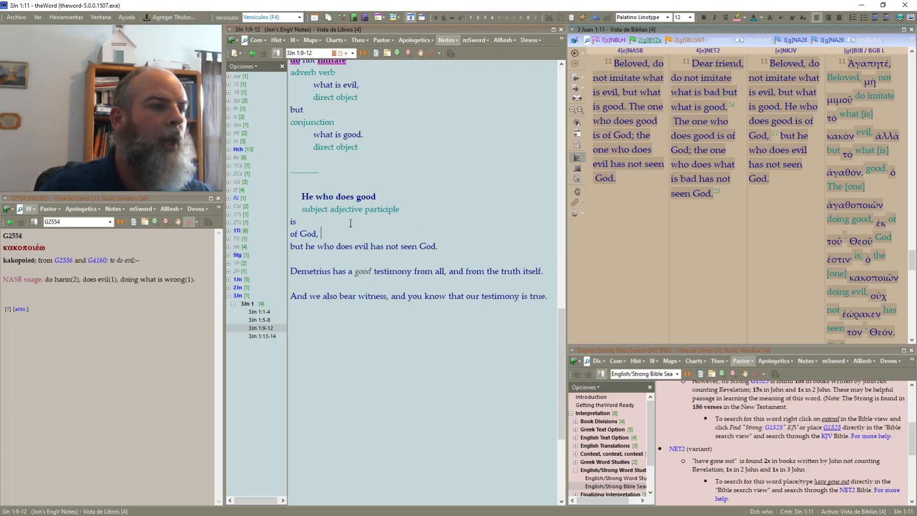
{"action": "left_click", "coordinate": [887, 17]}
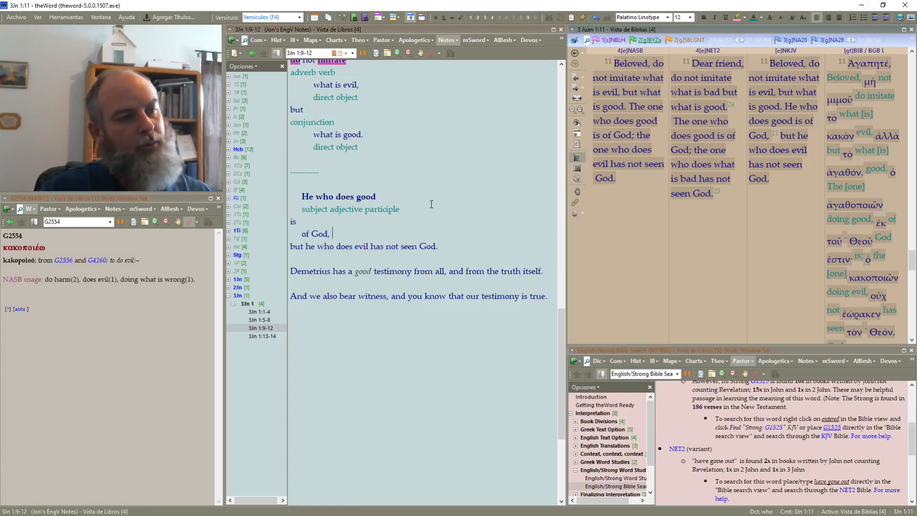
{"action": "left_click", "coordinate": [888, 17]}
{"action": "left_click", "coordinate": [887, 18]}
Step: Add the label "prepositional phrase" in teal below "of God,"
{"action": "key", "text": "Return"}
{"action": "type", "text": "p"}
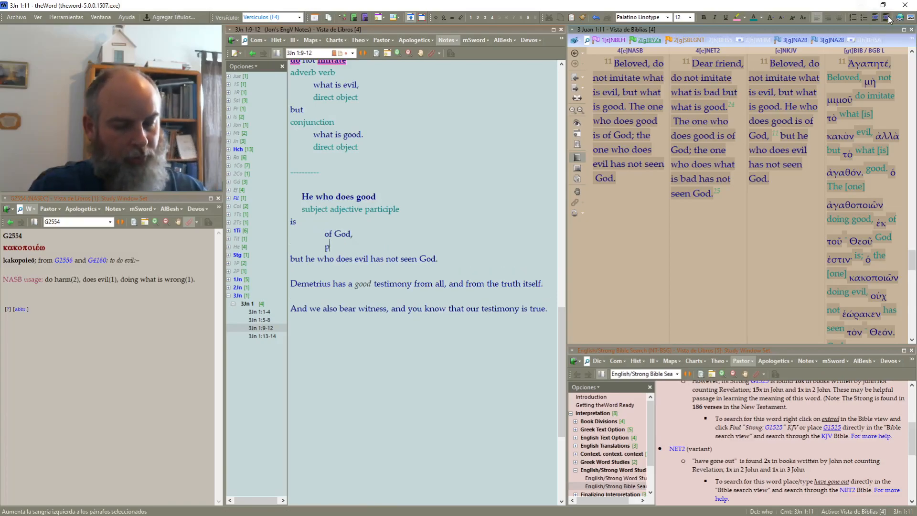
{"action": "type", "text": "repositional phrase"}
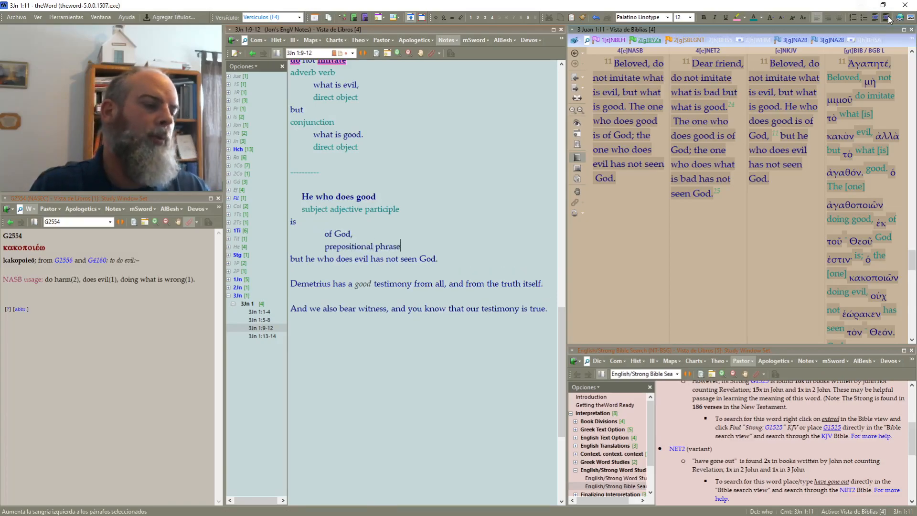
{"action": "key", "text": "shift+Home"}
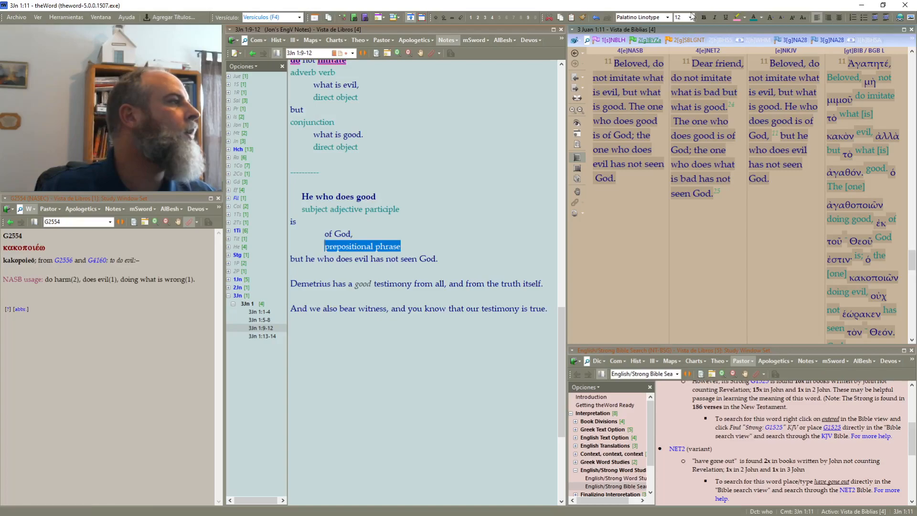
{"action": "left_click", "coordinate": [753, 18]}
{"action": "left_click", "coordinate": [385, 257]}
Step: Put "but" on its own line with the teal label "conjunction" below it, and move "has not seen God." onto a separate line
{"action": "left_click", "coordinate": [308, 259]}
{"action": "key", "text": "Return"}
{"action": "key", "text": "Return"}
{"action": "type", "text": "conjunction"}
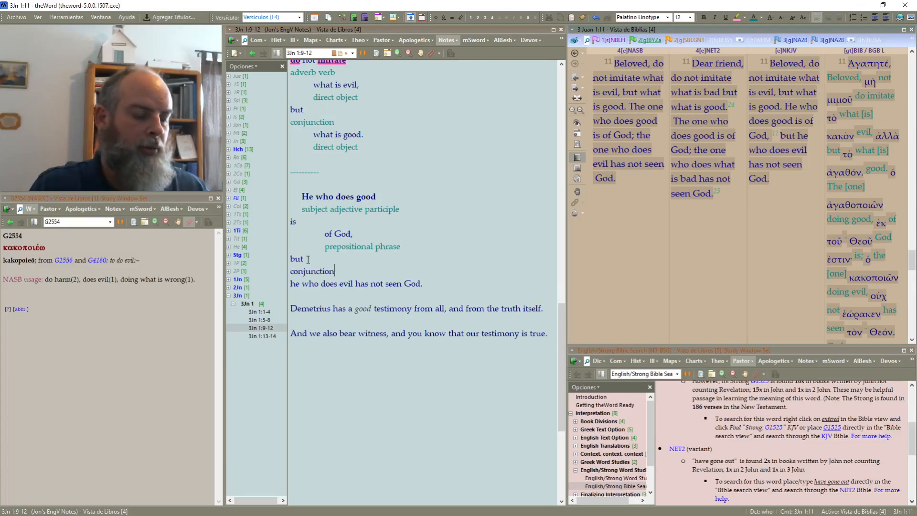
{"action": "key", "text": "shift+Home"}
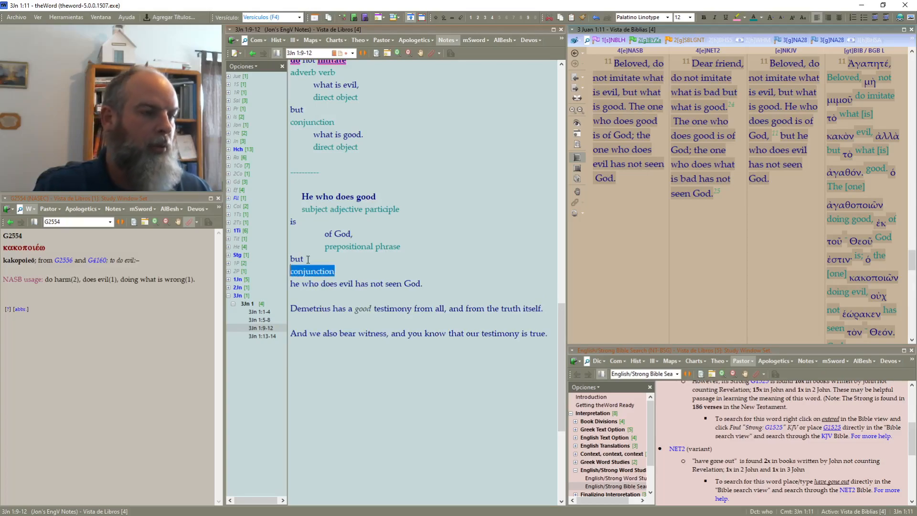
{"action": "left_click", "coordinate": [754, 18]}
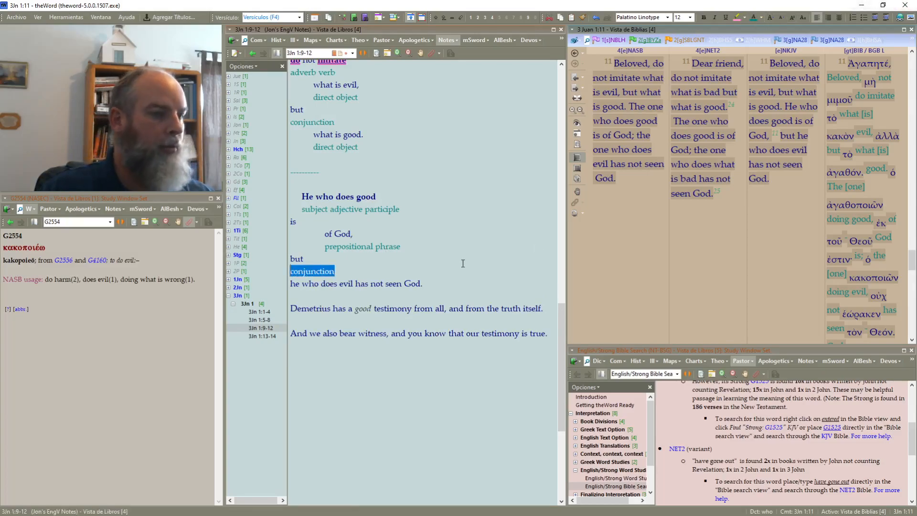
{"action": "left_click", "coordinate": [448, 271]}
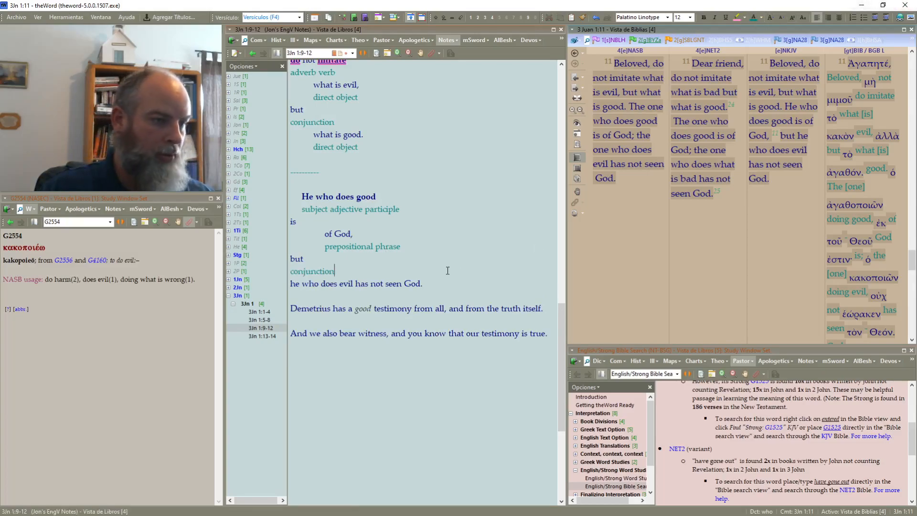
{"action": "left_click", "coordinate": [356, 283]}
{"action": "key", "text": "Return"}
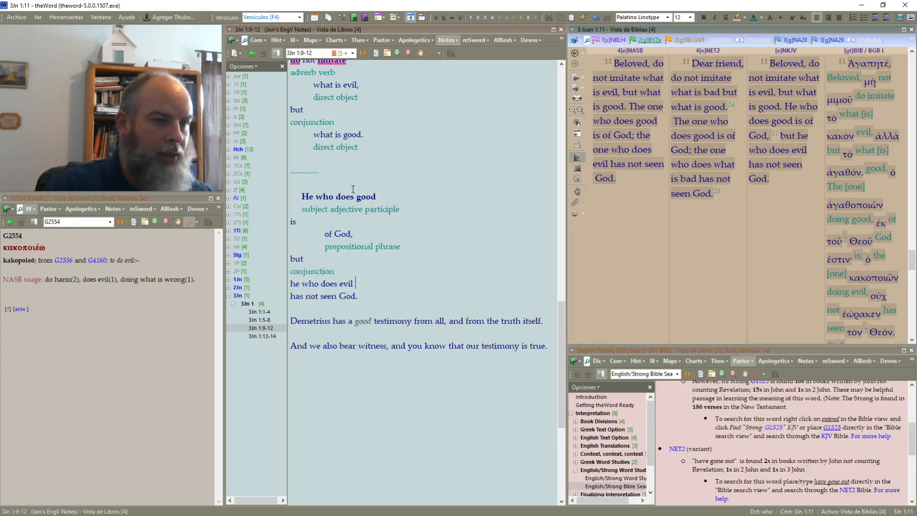
Step: Add the label "verb" in teal below "is"
{"action": "left_click", "coordinate": [300, 221]}
{"action": "key", "text": "Return"}
{"action": "type", "text": "verb"}
{"action": "key", "text": "shift+Home"}
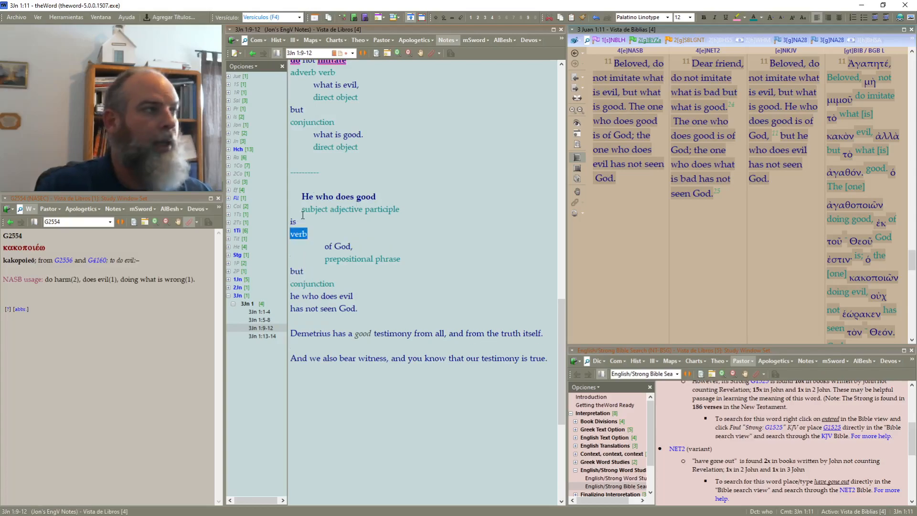
{"action": "left_click", "coordinate": [751, 19]}
{"action": "left_click", "coordinate": [454, 269]}
Step: Examine the end of verse 11 in the Greek interlinear column and look up the word κακοποιῶν
{"action": "scroll", "coordinate": [464, 232], "scroll_direction": "down", "scroll_amount": 1}
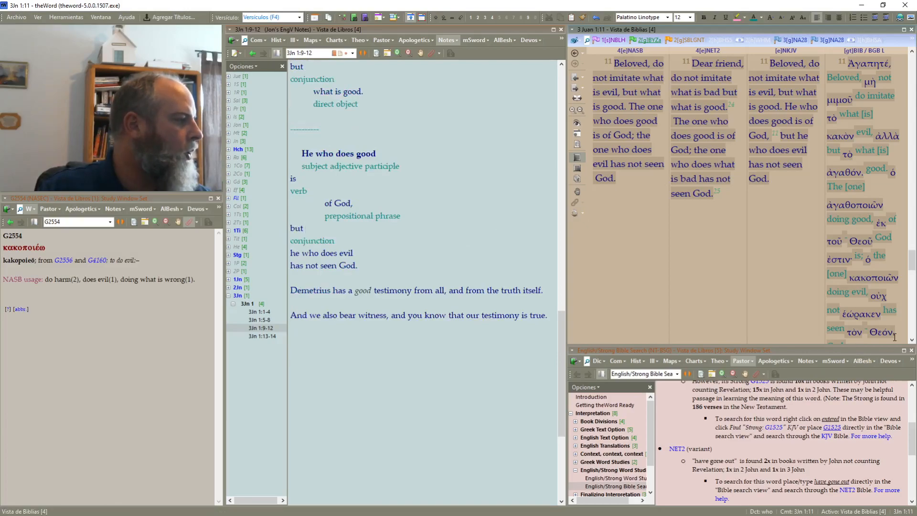
{"action": "left_click", "coordinate": [913, 341]}
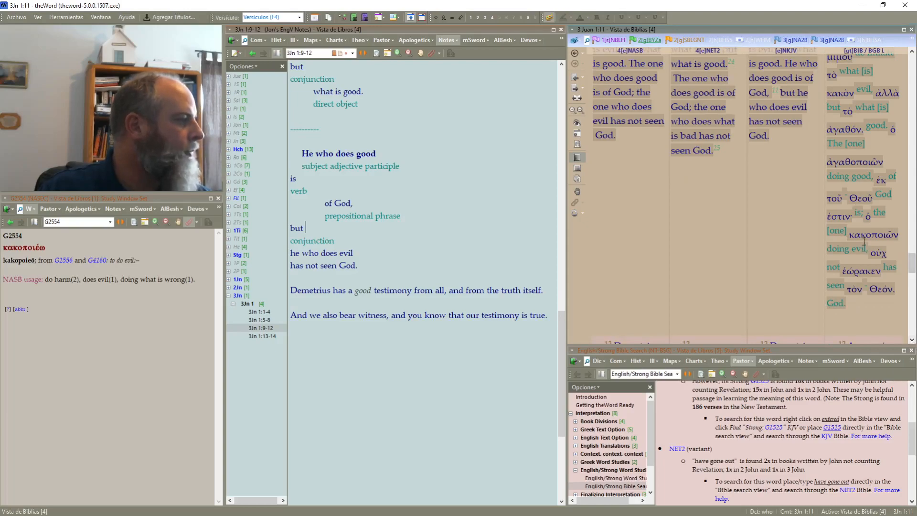
{"action": "mouse_move", "coordinate": [866, 237]}
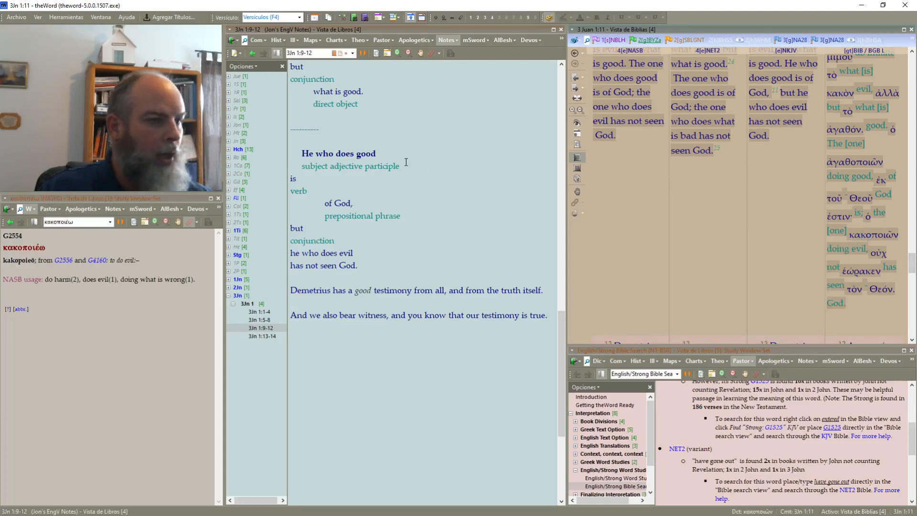
Step: Add the label "subject adjective participle" in teal below "he who does evil"
{"action": "left_click", "coordinate": [372, 253]}
{"action": "key", "text": "Return"}
{"action": "type", "text": "su"}
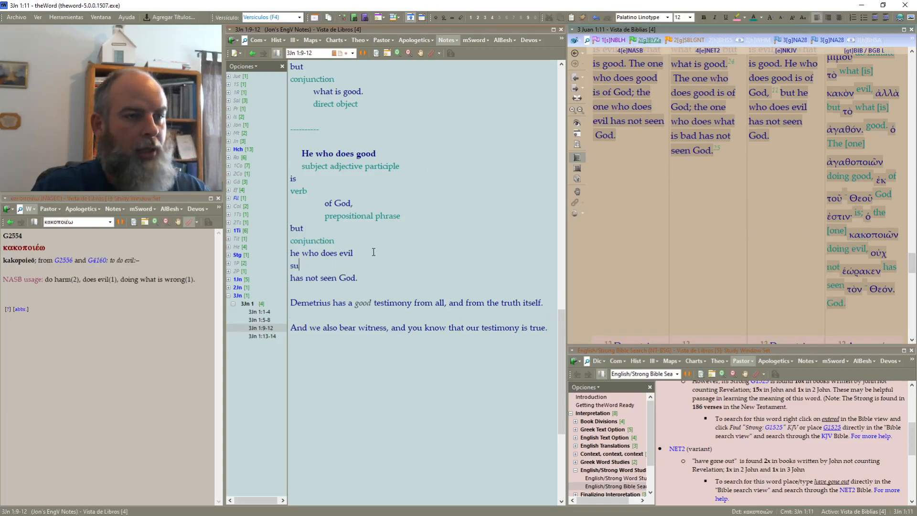
{"action": "type", "text": "bject adjecti"}
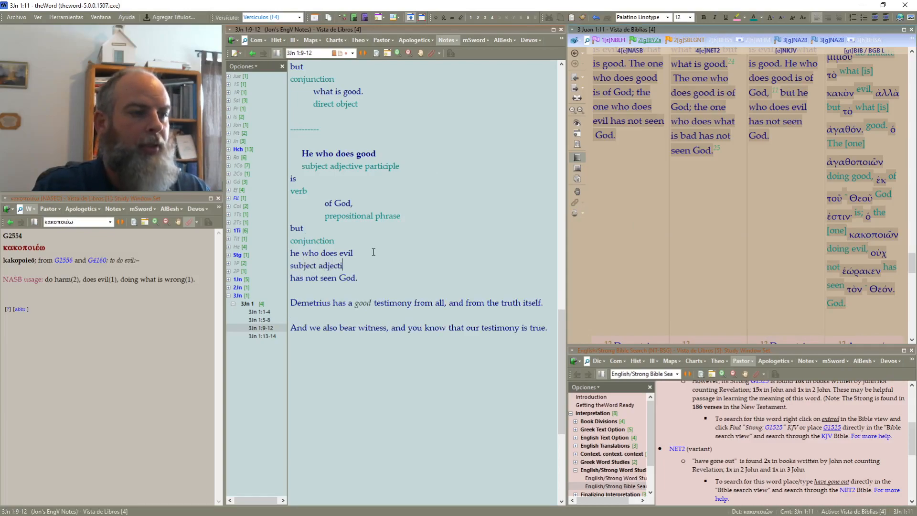
{"action": "type", "text": "ve participle"}
{"action": "key", "text": "shift+Home"}
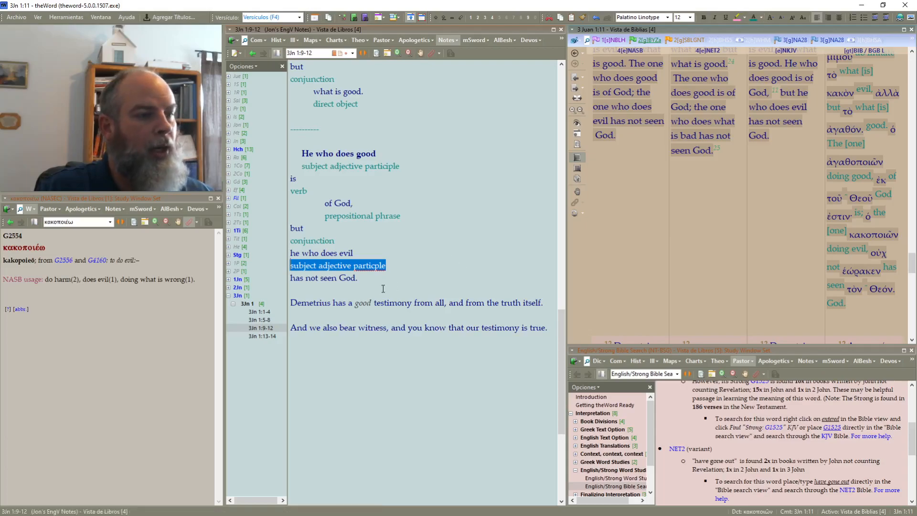
{"action": "left_click", "coordinate": [372, 268]}
{"action": "key", "text": "Right"}
{"action": "type", "text": "i"}
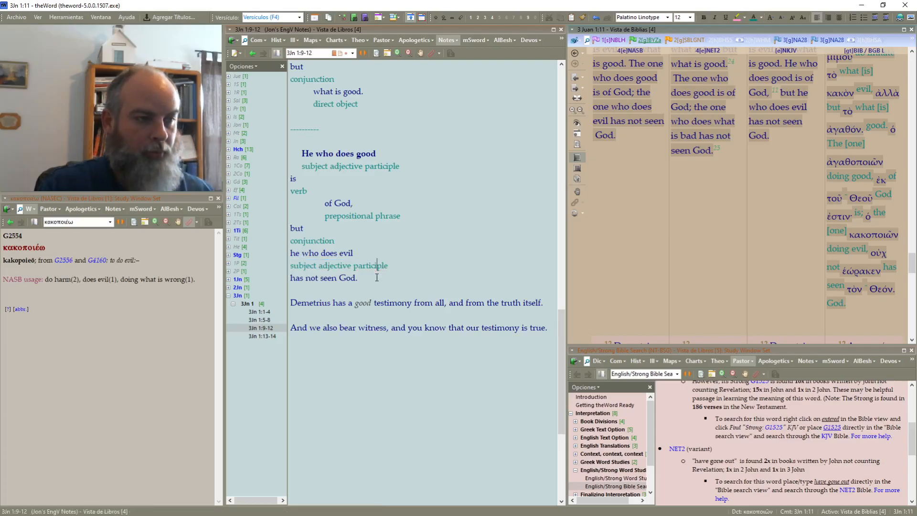
Step: Make "he who does evil" bold and indent it and its label one level
{"action": "left_click_drag", "start_coordinate": [374, 255], "coordinate": [270, 256]}
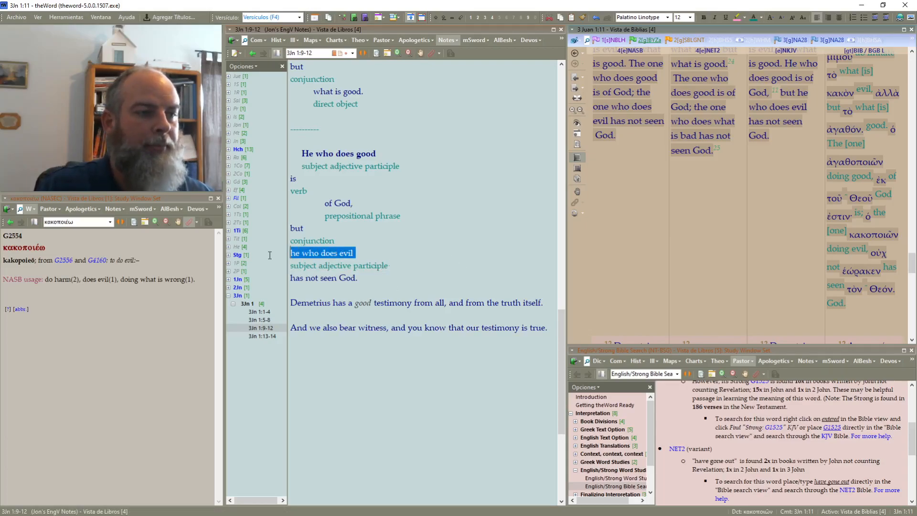
{"action": "left_click_drag", "start_coordinate": [389, 266], "coordinate": [290, 253]}
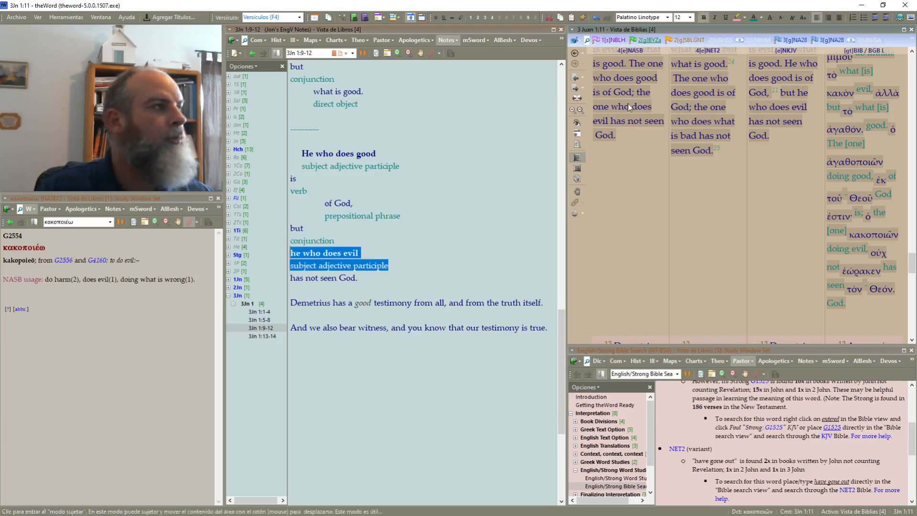
{"action": "left_click", "coordinate": [887, 18]}
{"action": "left_click", "coordinate": [886, 18]}
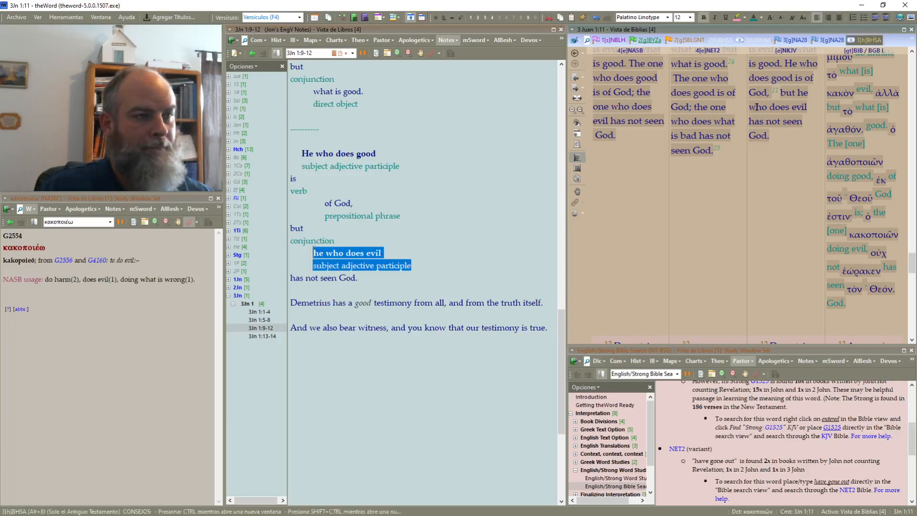
{"action": "left_click", "coordinate": [875, 17]}
{"action": "left_click", "coordinate": [452, 196]}
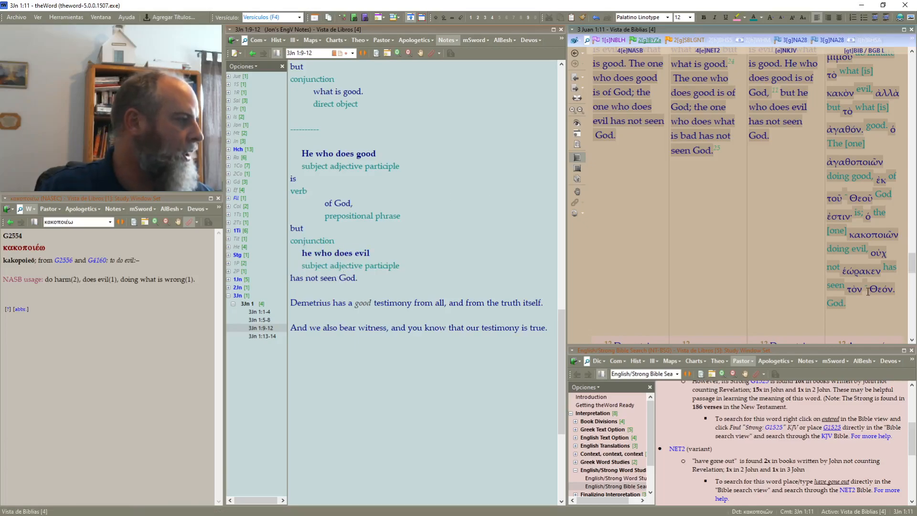
Step: Move "God." onto a separate line and add the teal label "verb" below "has not seen"
{"action": "mouse_move", "coordinate": [875, 271]}
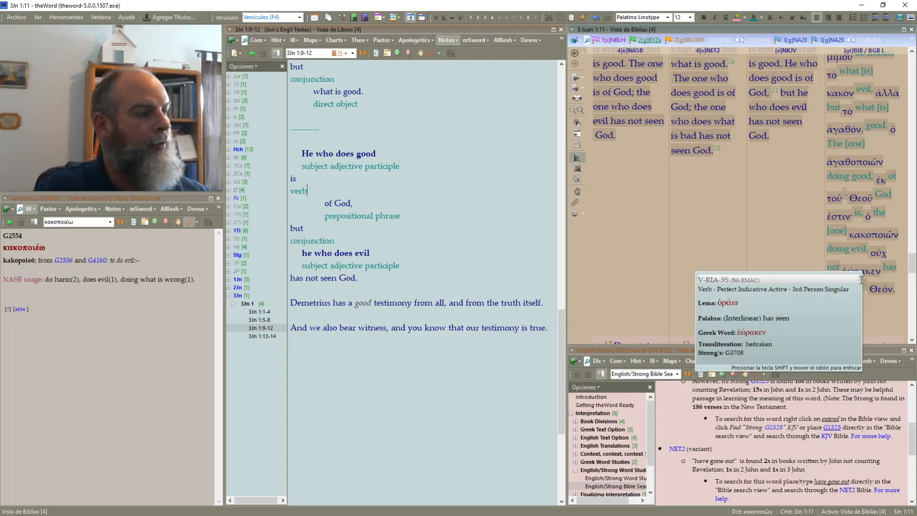
{"action": "left_click", "coordinate": [339, 278]}
{"action": "key", "text": "Return"}
{"action": "key", "text": "Return"}
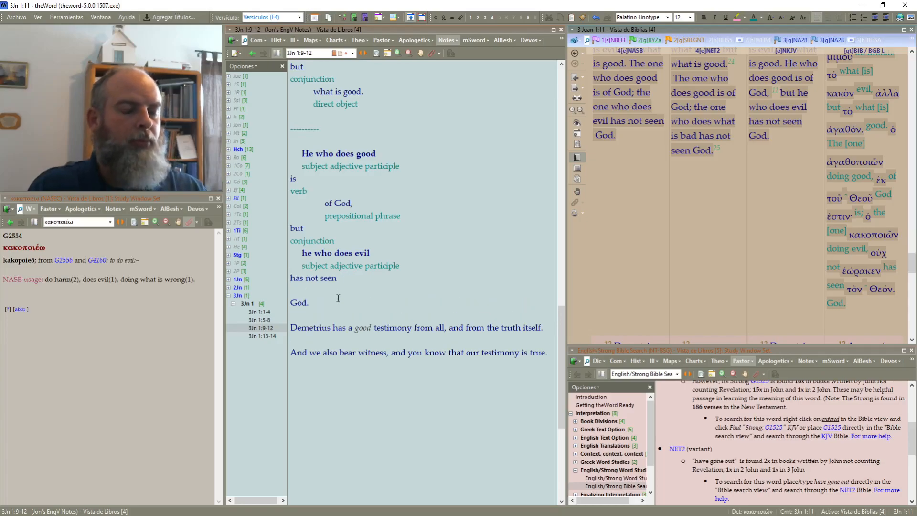
{"action": "type", "text": "verb"}
{"action": "key", "text": "shift+Home"}
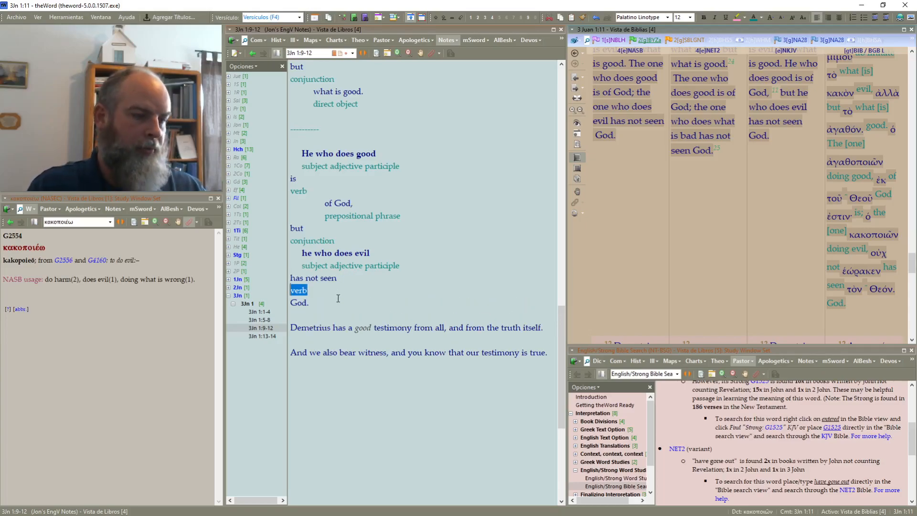
Step: Make the verbs "has not seen" and "is" in verse 11 bold and underlined
{"action": "left_click_drag", "start_coordinate": [340, 278], "coordinate": [283, 282]}
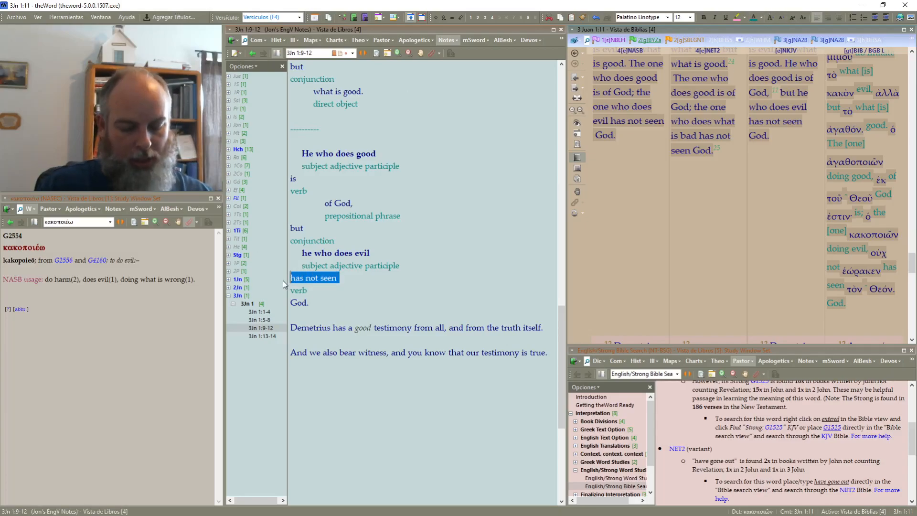
{"action": "key", "text": "ctrl+b"}
{"action": "key", "text": "ctrl+u"}
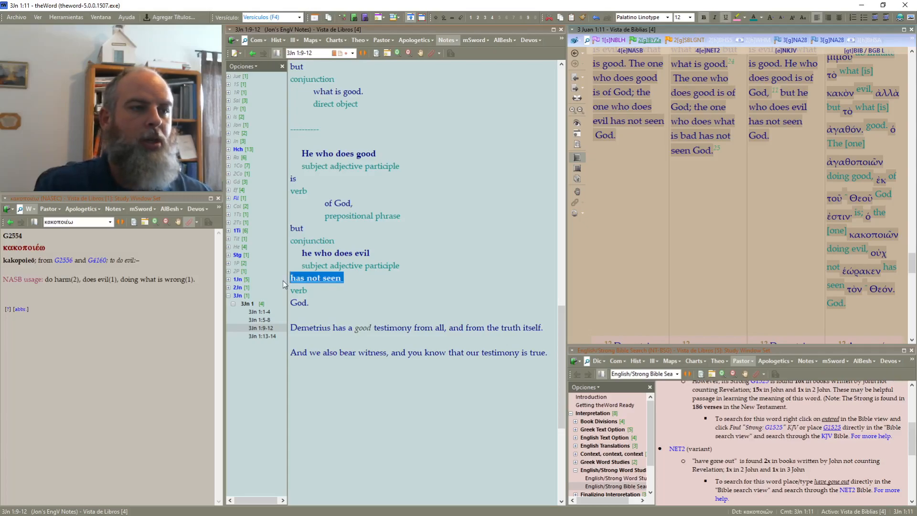
{"action": "left_click", "coordinate": [291, 190]}
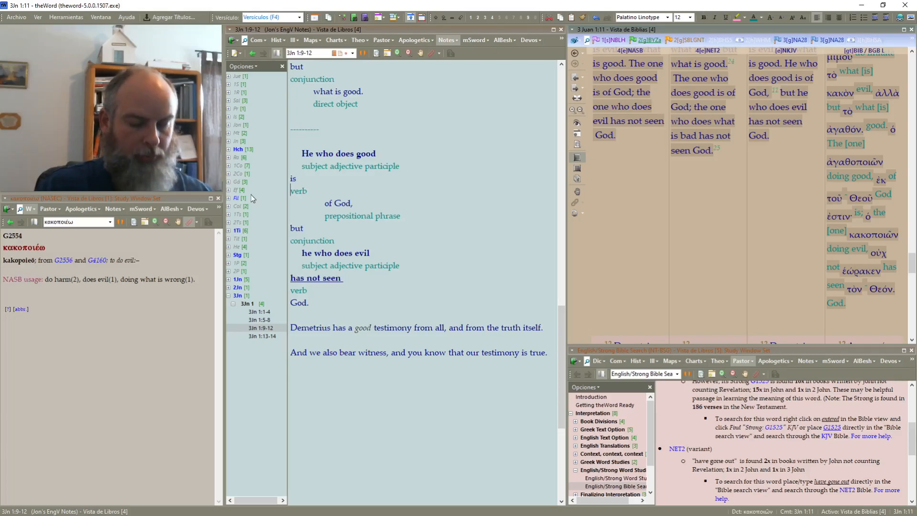
{"action": "key", "text": "shift+Up"}
{"action": "key", "text": "ctrl+b"}
{"action": "key", "text": "ctrl+u"}
Step: Indent "God." two levels and add the teal label "direct object" below it
{"action": "left_click", "coordinate": [312, 302]}
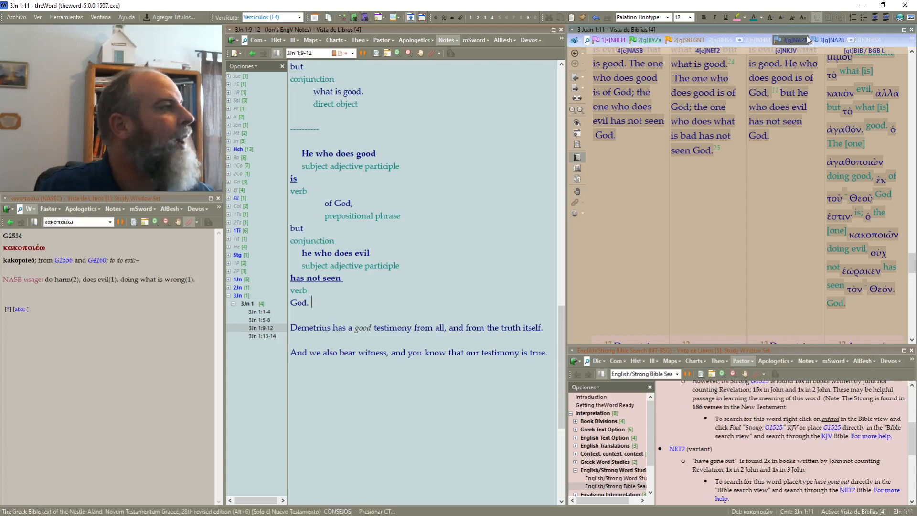
{"action": "left_click", "coordinate": [887, 18]}
{"action": "left_click", "coordinate": [887, 18]}
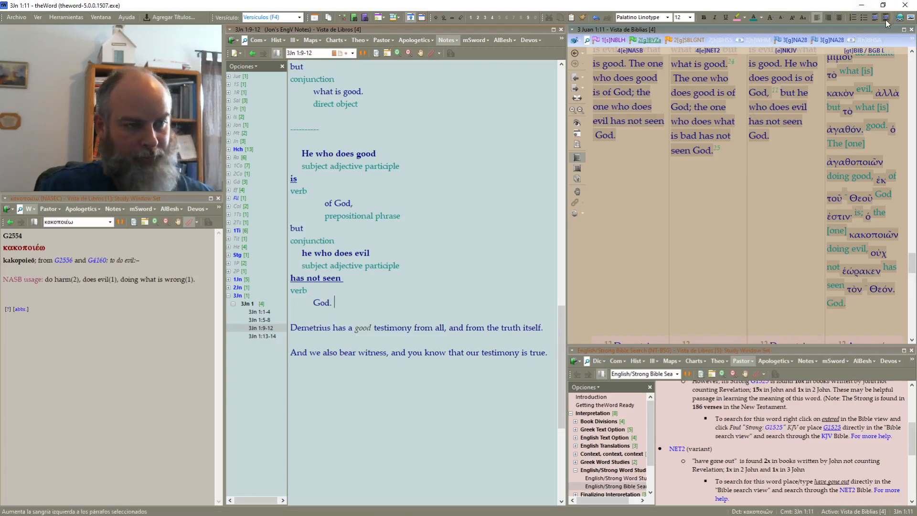
{"action": "key", "text": "Return"}
{"action": "type", "text": "direct object"}
{"action": "key", "text": "shift+Home"}
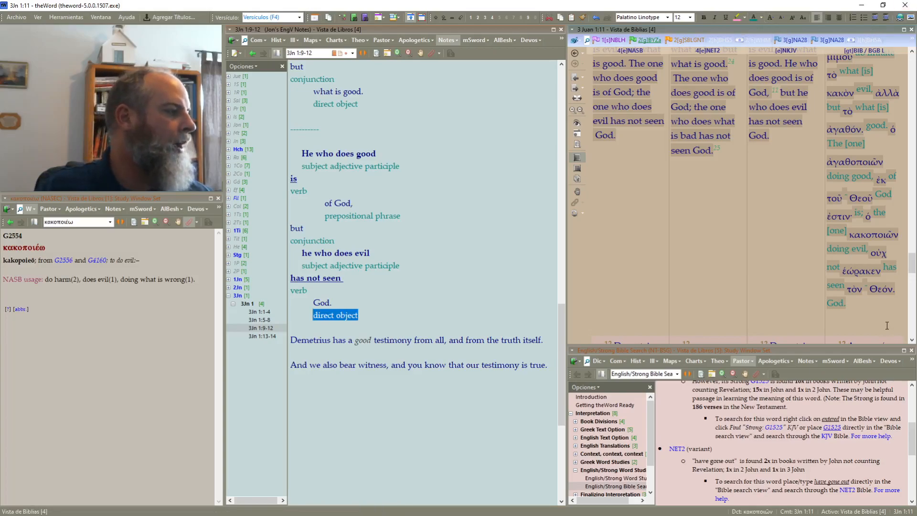
Step: Insert a dashed separator line between the end of verse 11 and "Demetrius", and look over the breakdown from the beginning
{"action": "scroll", "coordinate": [885, 325], "scroll_direction": "down", "scroll_amount": 3}
{"action": "left_click", "coordinate": [354, 331]}
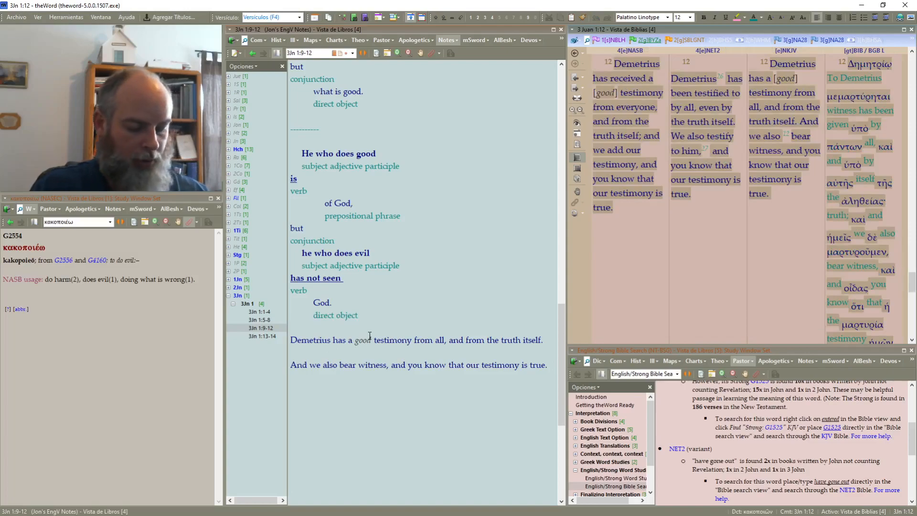
{"action": "type", "text": "--------------"}
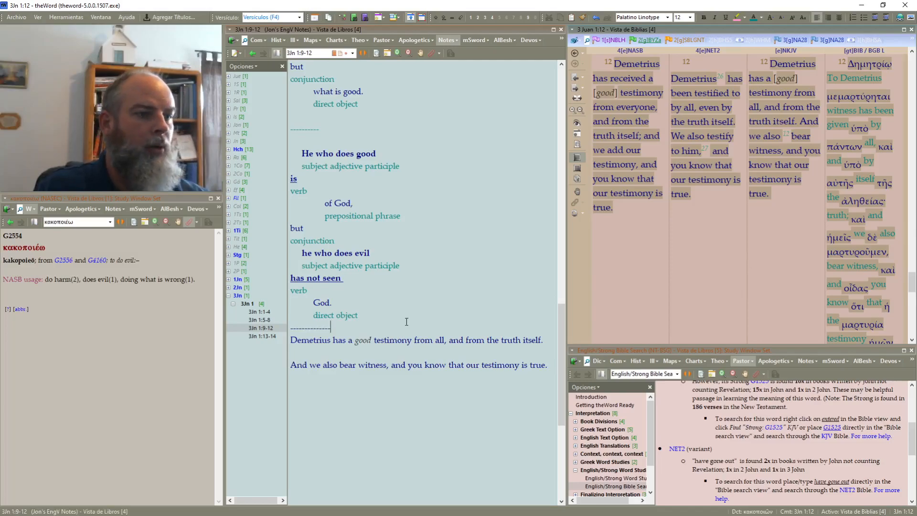
{"action": "scroll", "coordinate": [406, 320], "scroll_direction": "up", "scroll_amount": 15}
{"action": "scroll", "coordinate": [418, 319], "scroll_direction": "up", "scroll_amount": 3}
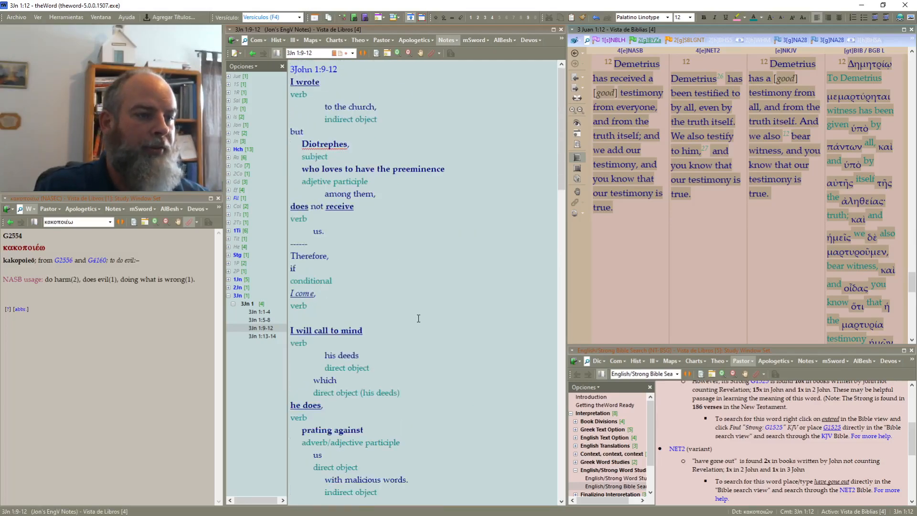
{"action": "scroll", "coordinate": [418, 334], "scroll_direction": "down", "scroll_amount": 18}
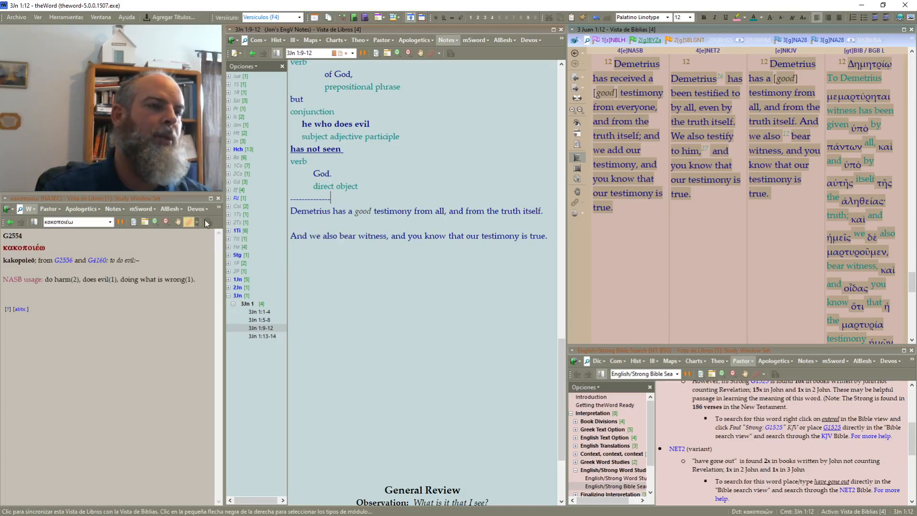
Step: Put "Demetrius" on its own line and add the teal label "indirect object" below it
{"action": "left_click", "coordinate": [340, 210]}
{"action": "key", "text": "Return"}
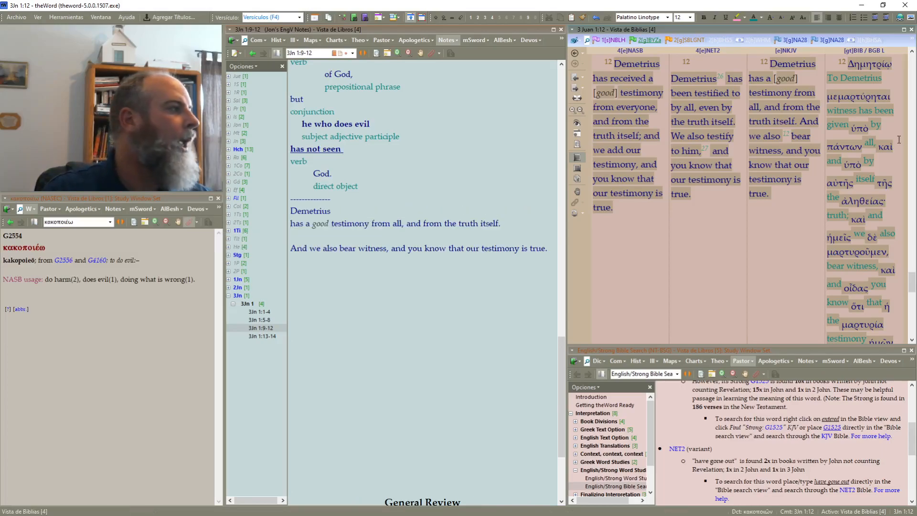
{"action": "mouse_move", "coordinate": [869, 65]}
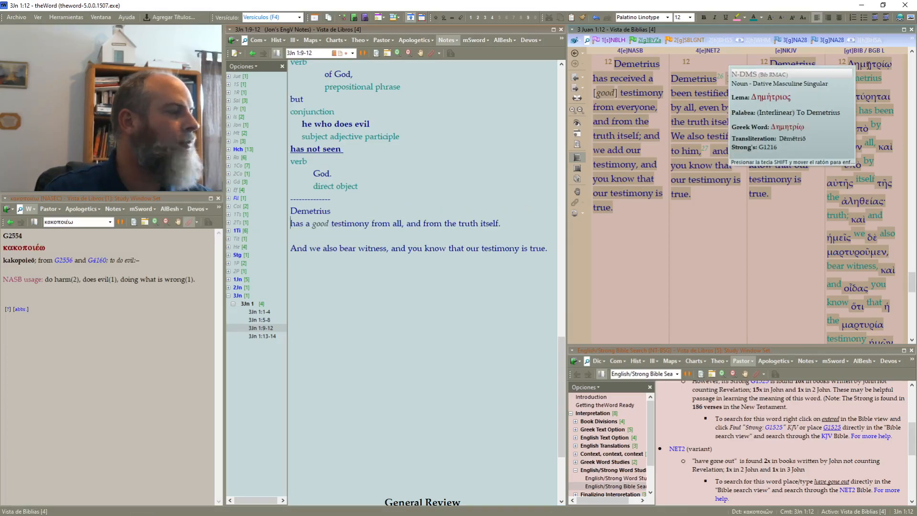
{"action": "left_click", "coordinate": [366, 210]}
{"action": "key", "text": "Return"}
{"action": "type", "text": "indirect object"}
{"action": "key", "text": "shift+Home"}
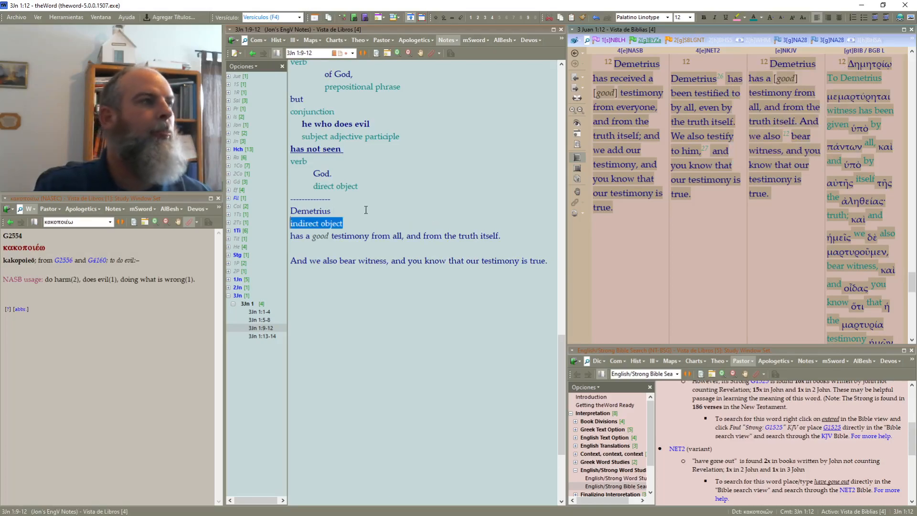
{"action": "left_click", "coordinate": [754, 19]}
{"action": "left_click", "coordinate": [393, 214]}
Step: Indent "Demetrius" and its "indirect object" label three levels
{"action": "left_click_drag", "start_coordinate": [368, 223], "coordinate": [251, 207]}
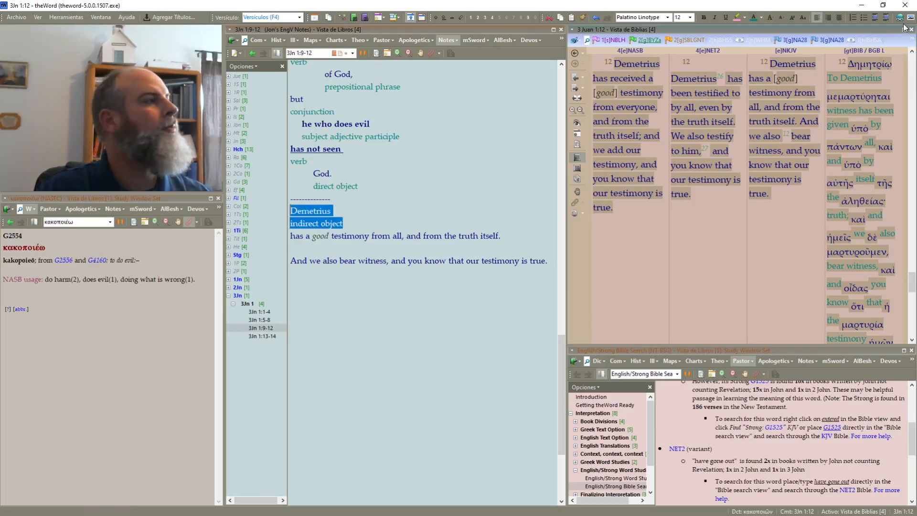
{"action": "left_click", "coordinate": [883, 17]}
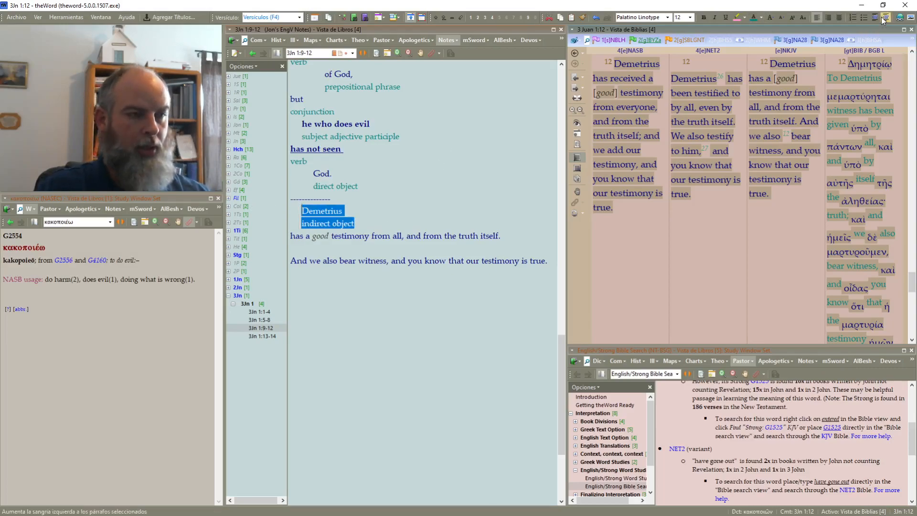
{"action": "left_click", "coordinate": [882, 17]}
{"action": "left_click", "coordinate": [881, 17]}
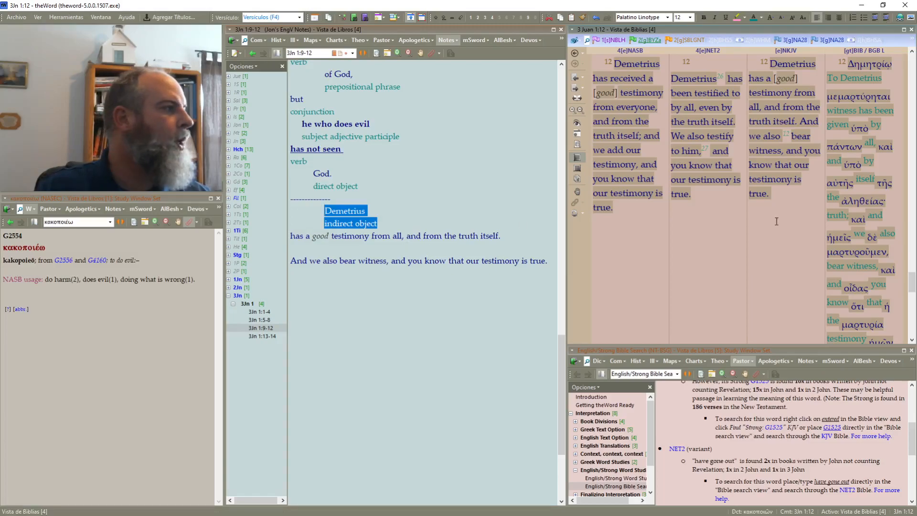
Step: Put "has a good testimony" on its own line and add the teal label "verb" below it
{"action": "mouse_move", "coordinate": [880, 97]}
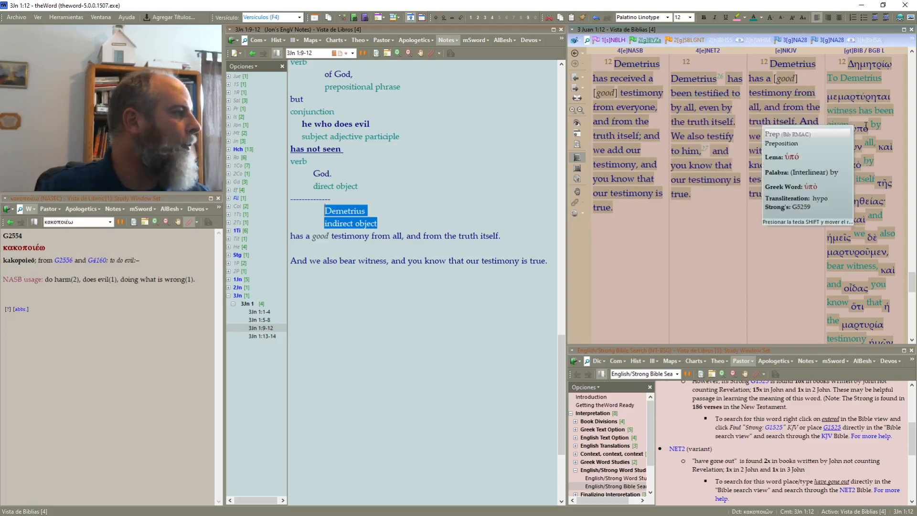
{"action": "left_click", "coordinate": [371, 236]}
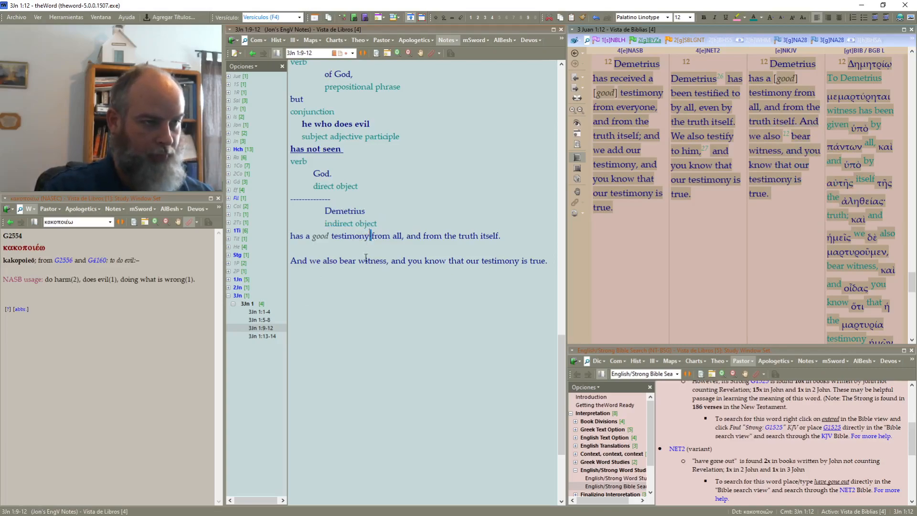
{"action": "key", "text": "Return"}
{"action": "left_click", "coordinate": [379, 236]}
{"action": "key", "text": "Return"}
{"action": "type", "text": "verb"}
{"action": "key", "text": "shift+Home"}
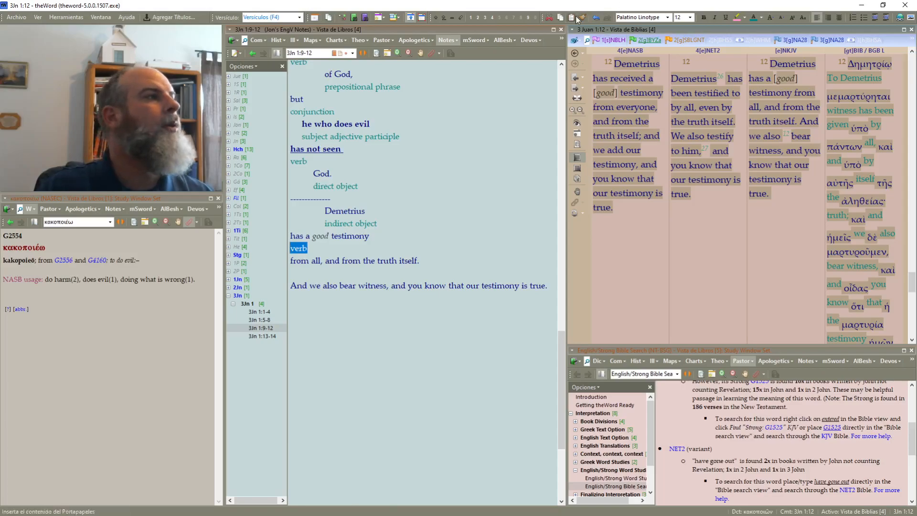
Step: Check the parsing of μεμαρτύρηται and change the labels below "has a good testimony" and "has not seen" to "perfect verb"
{"action": "mouse_move", "coordinate": [848, 92]}
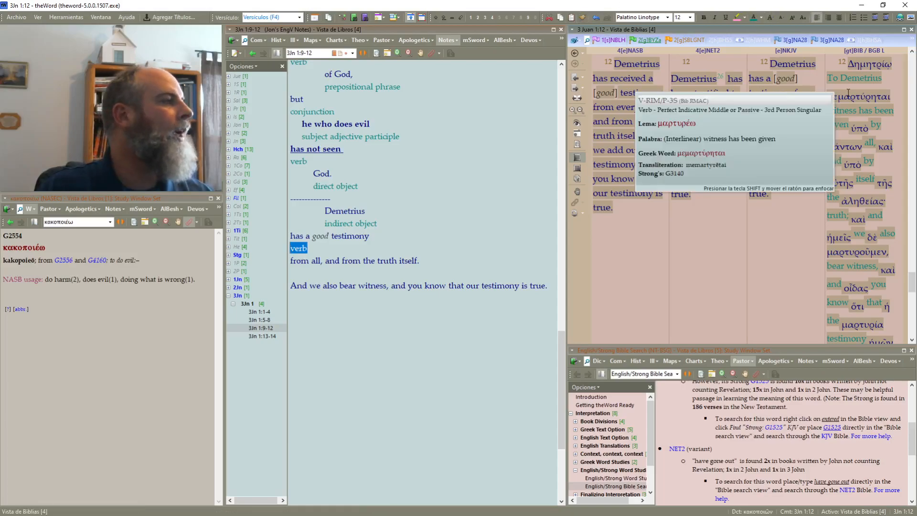
{"action": "left_click", "coordinate": [353, 252]}
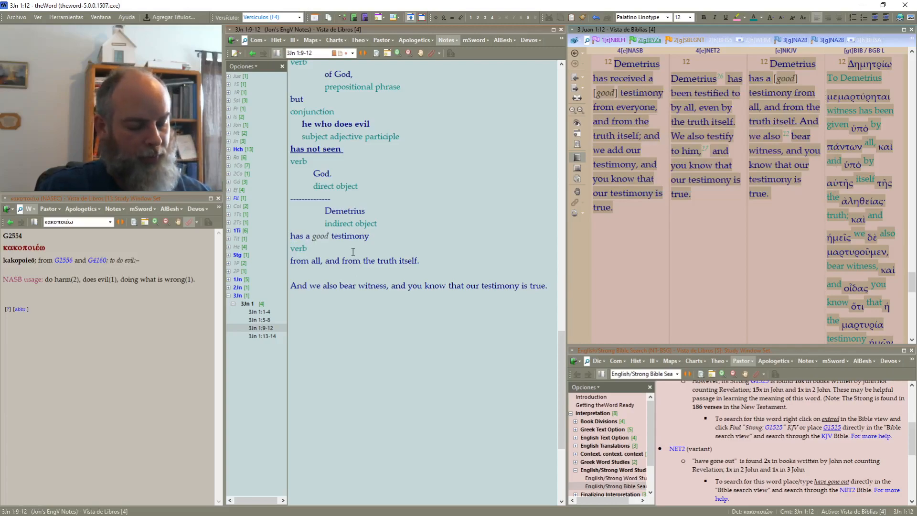
{"action": "type", "text": "perfect"}
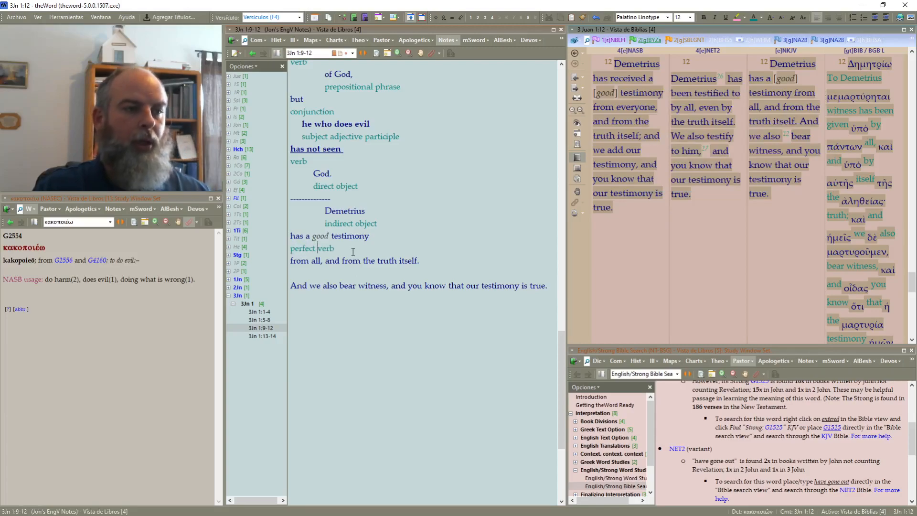
{"action": "left_click", "coordinate": [313, 157]}
{"action": "type", "text": "perfect"}
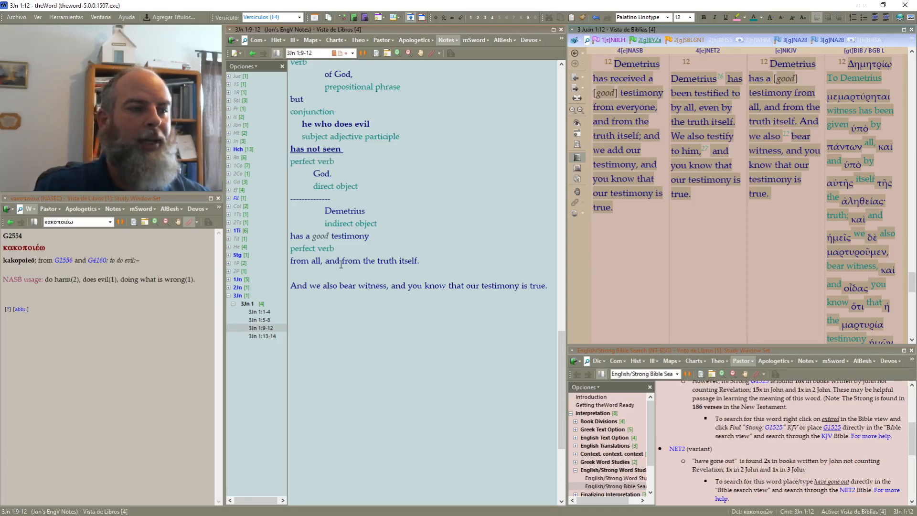
Step: Put "from all," on its own line, separate from "and from the truth itself", and indent it three levels
{"action": "left_click", "coordinate": [326, 262]}
{"action": "key", "text": "Return"}
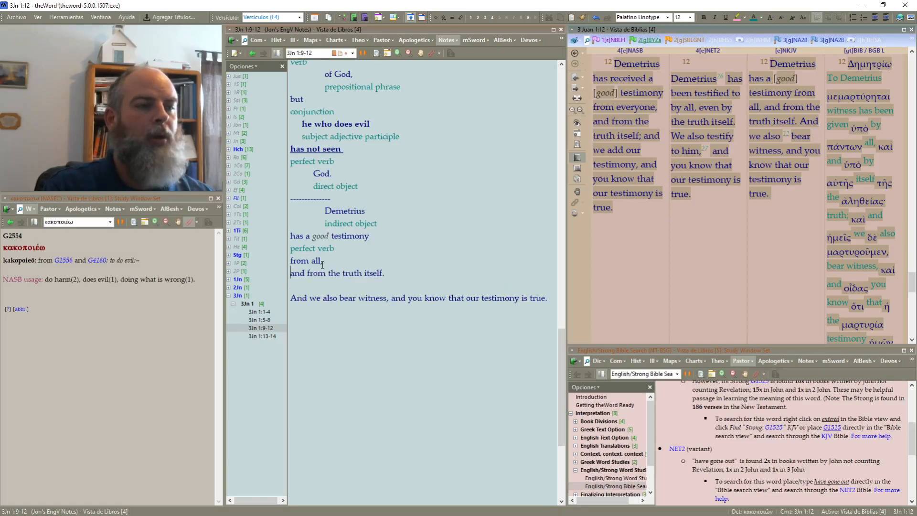
{"action": "left_click", "coordinate": [322, 264]}
{"action": "left_click", "coordinate": [885, 17]}
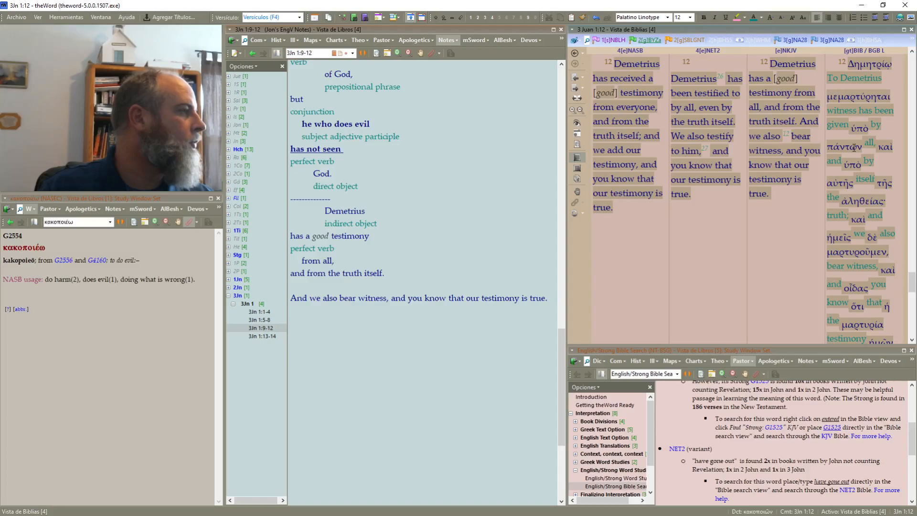
{"action": "mouse_move", "coordinate": [854, 148]}
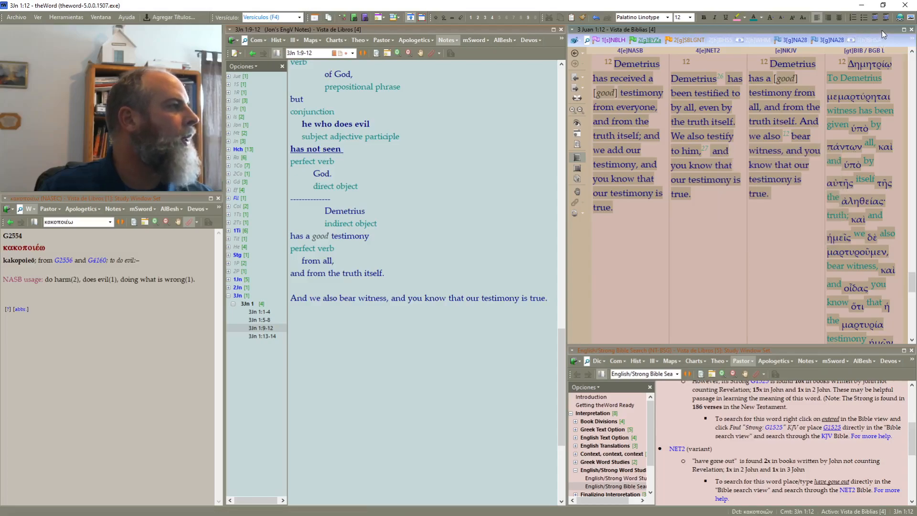
{"action": "left_click", "coordinate": [886, 18]}
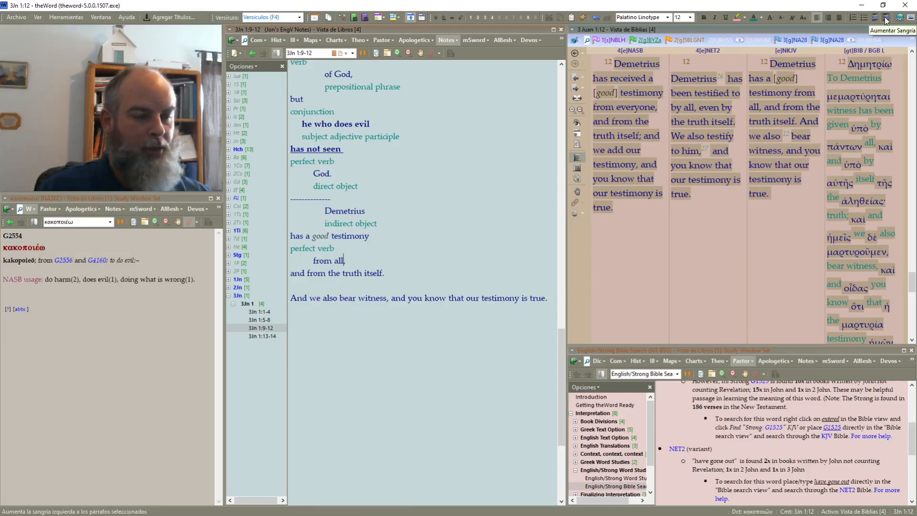
{"action": "left_click", "coordinate": [887, 18]}
Step: Add the teal label "prepositional phrase" below "from all," at the same indentation
{"action": "key", "text": "Return"}
{"action": "type", "text": "preos"}
{"action": "key", "text": "BackSpace"}
{"action": "key", "text": "BackSpace"}
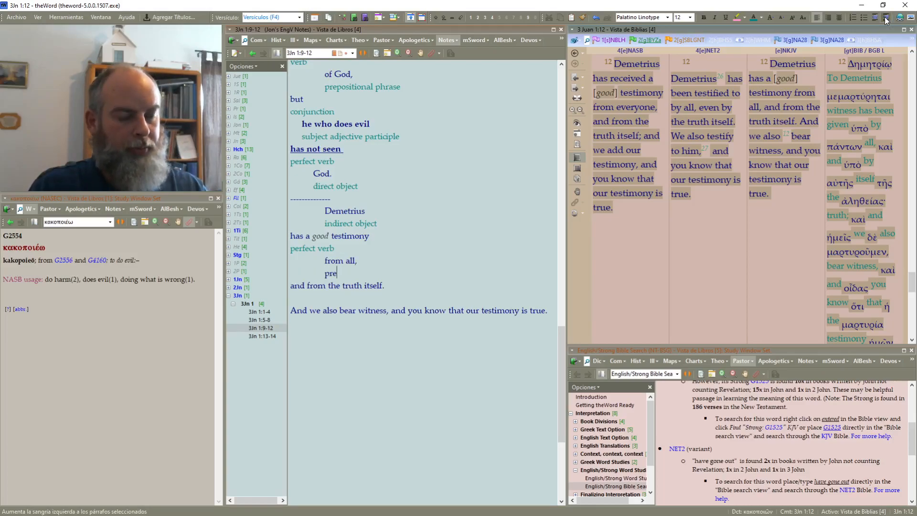
{"action": "type", "text": "positional phrase"}
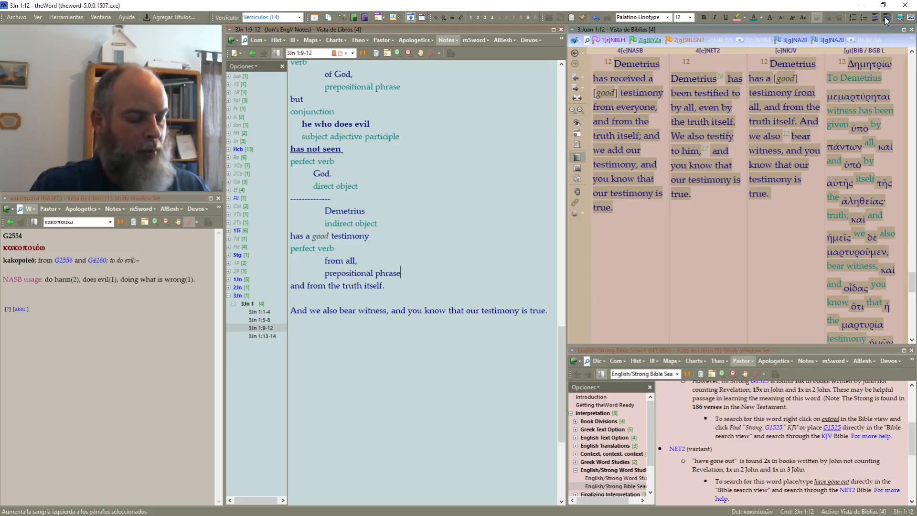
{"action": "key", "text": "shift+Home"}
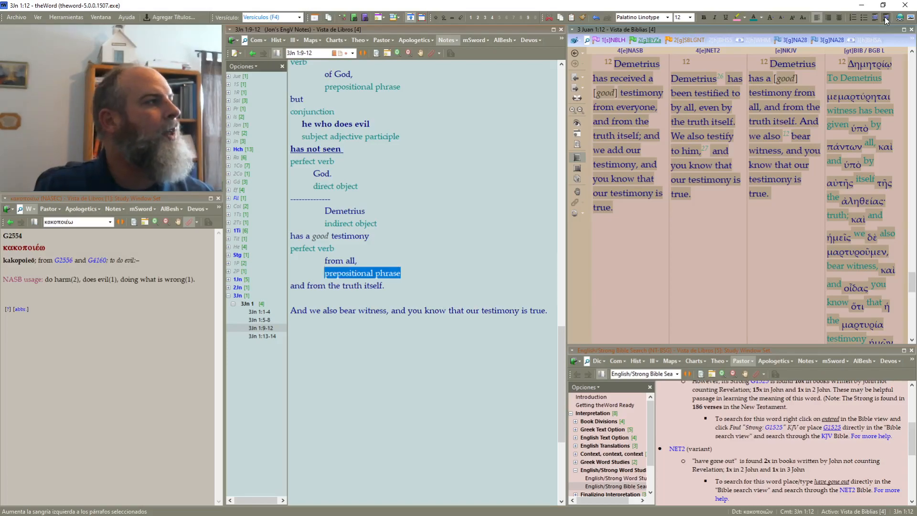
{"action": "left_click", "coordinate": [377, 250]}
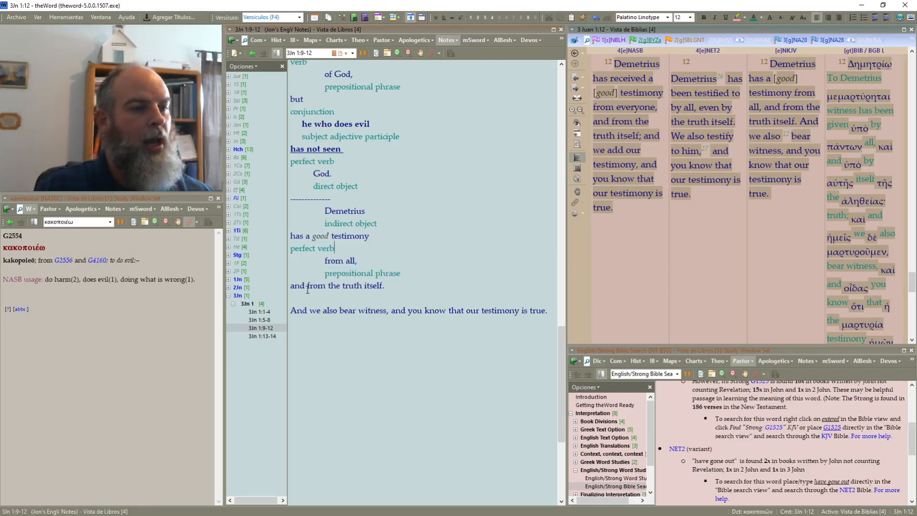
Step: Put the "and" before "from the truth itself" on its own line and add the teal label "conjunction" below it
{"action": "left_click", "coordinate": [308, 289]}
{"action": "key", "text": "Return"}
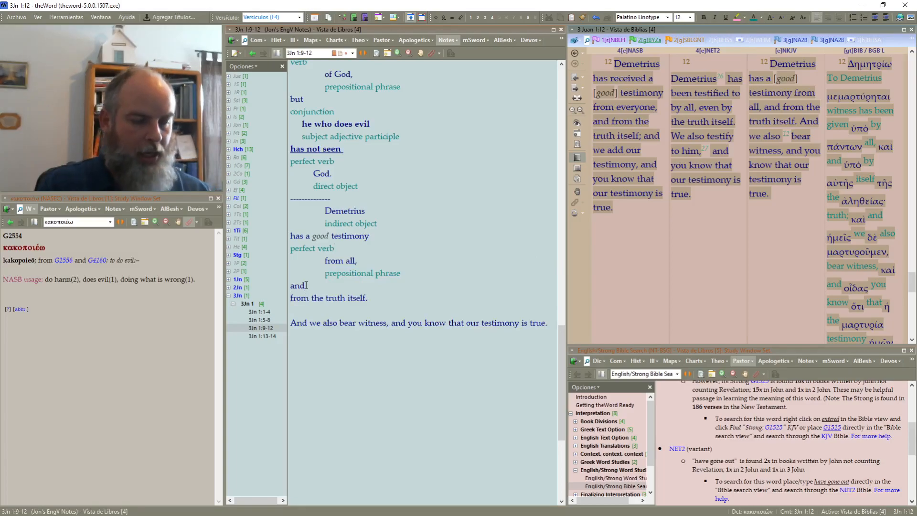
{"action": "key", "text": "Return"}
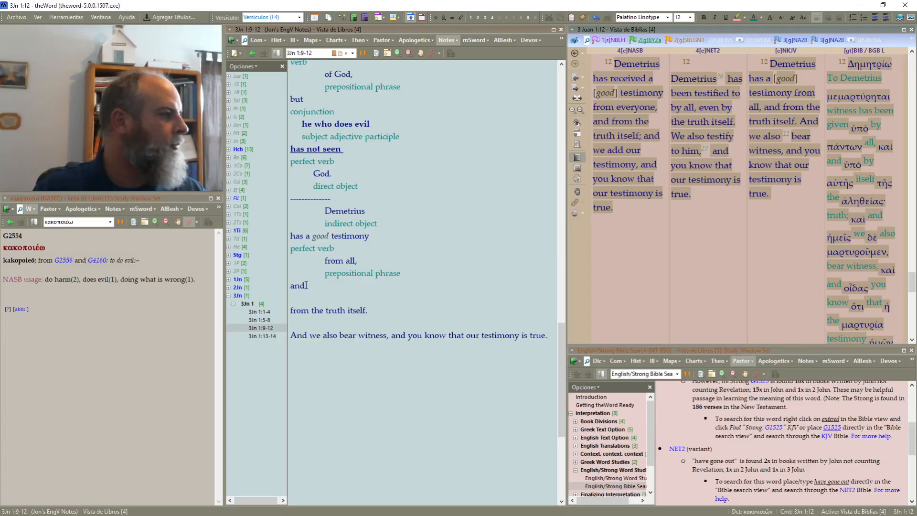
{"action": "type", "text": "conjunction"}
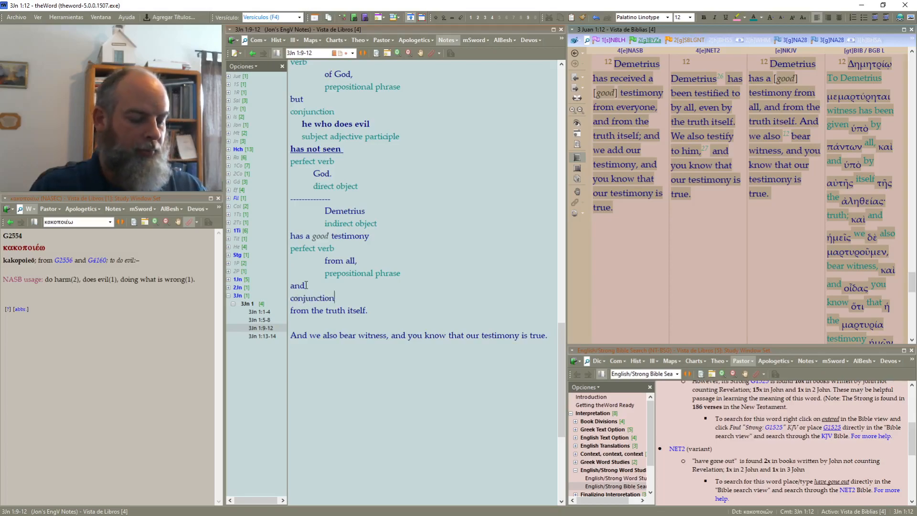
{"action": "key", "text": "shift+Home"}
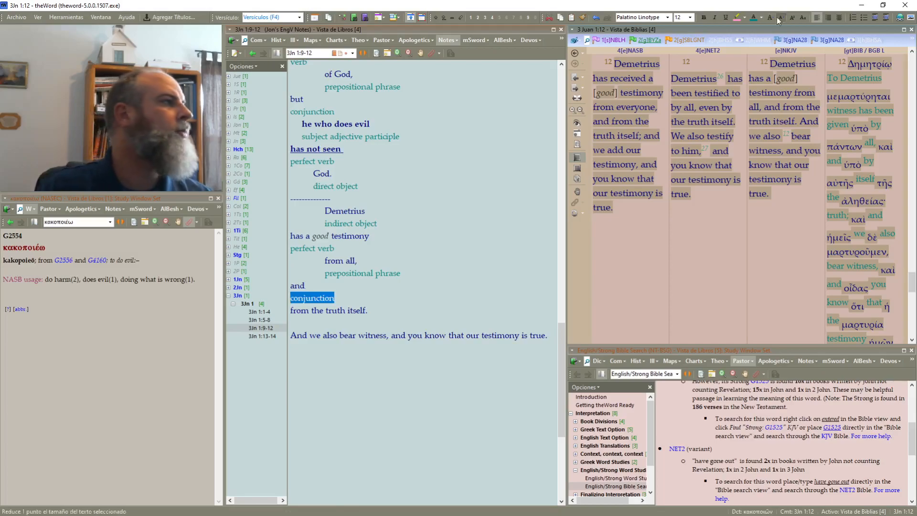
{"action": "left_click", "coordinate": [487, 253]}
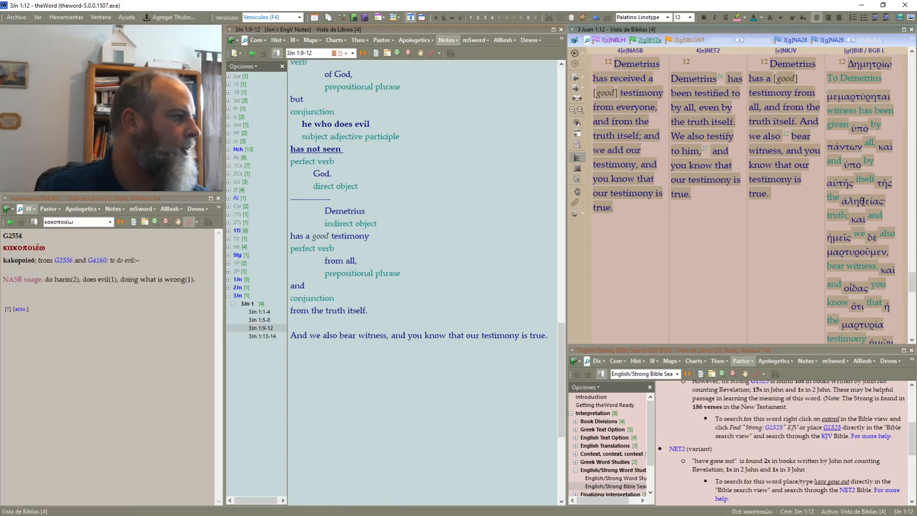
Step: Indent "from the truth itself." three levels to line up with "from all,"
{"action": "mouse_move", "coordinate": [860, 201]}
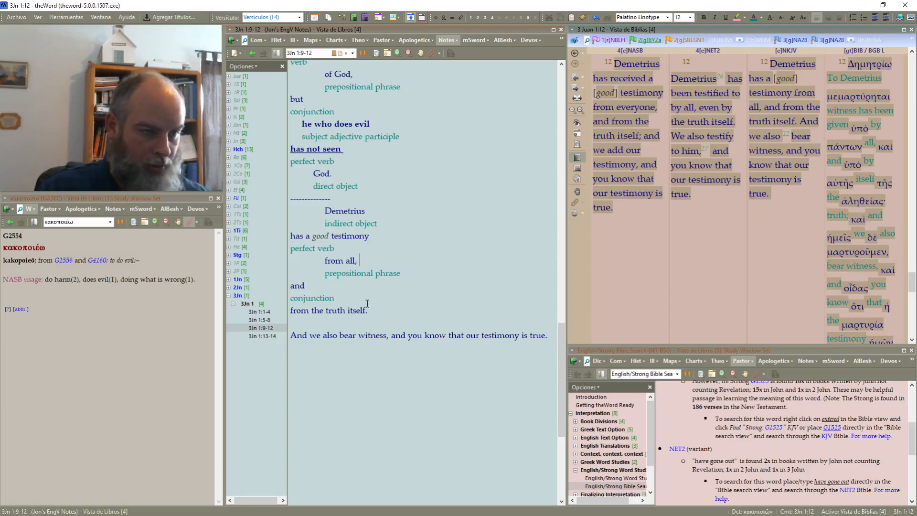
{"action": "left_click", "coordinate": [888, 18]}
{"action": "left_click", "coordinate": [887, 19]}
{"action": "left_click", "coordinate": [887, 18]}
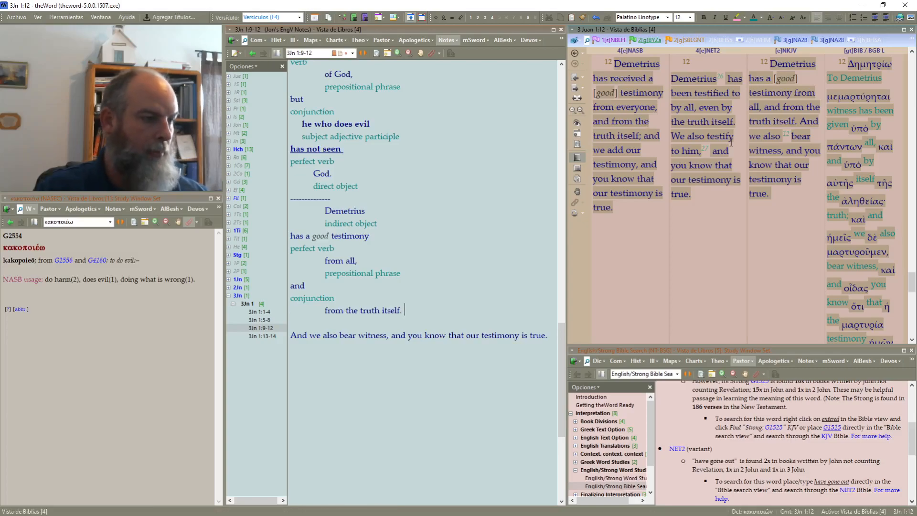
Step: Add the teal label "prepositional phrase pronoun" below "from the truth itself."
{"action": "key", "text": "Return"}
{"action": "type", "text": "preos"}
{"action": "key", "text": "BackSpace"}
{"action": "key", "text": "BackSpace"}
{"action": "type", "text": "positional phrase"}
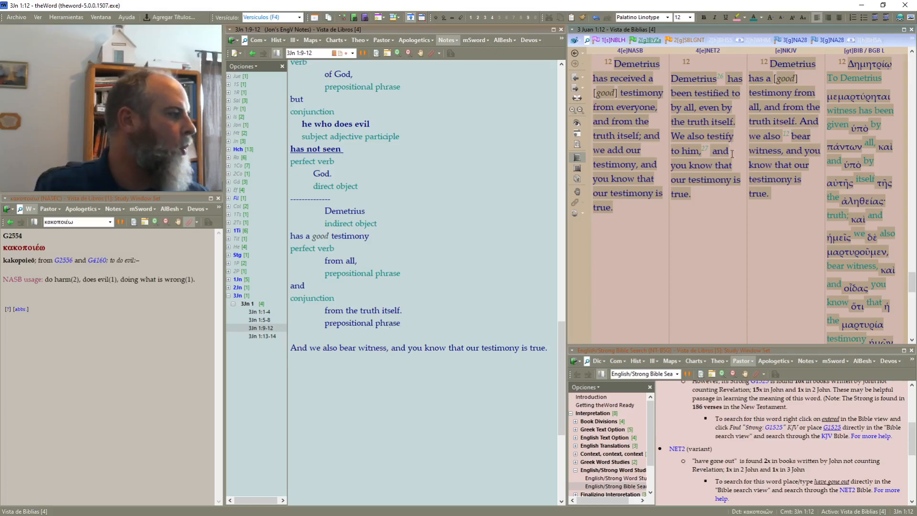
{"action": "mouse_move", "coordinate": [841, 181]}
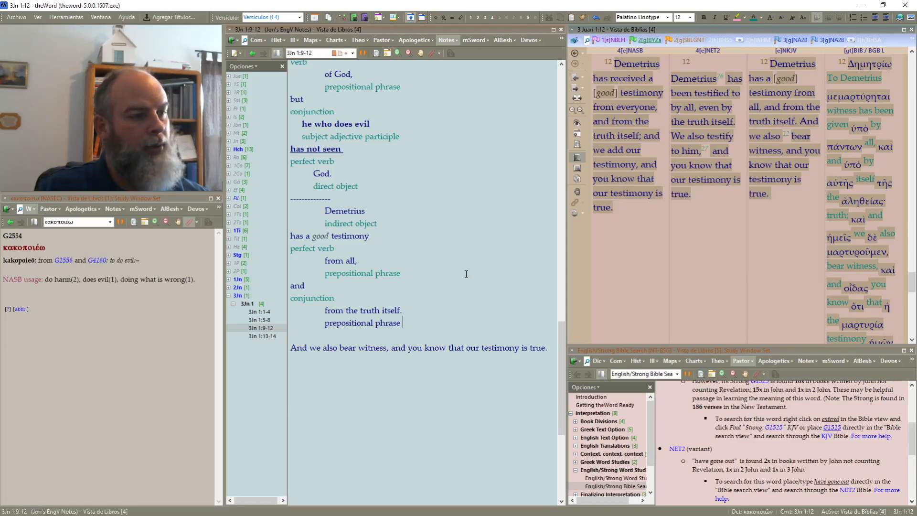
{"action": "type", "text": "p"}
{"action": "type", "text": "ro"}
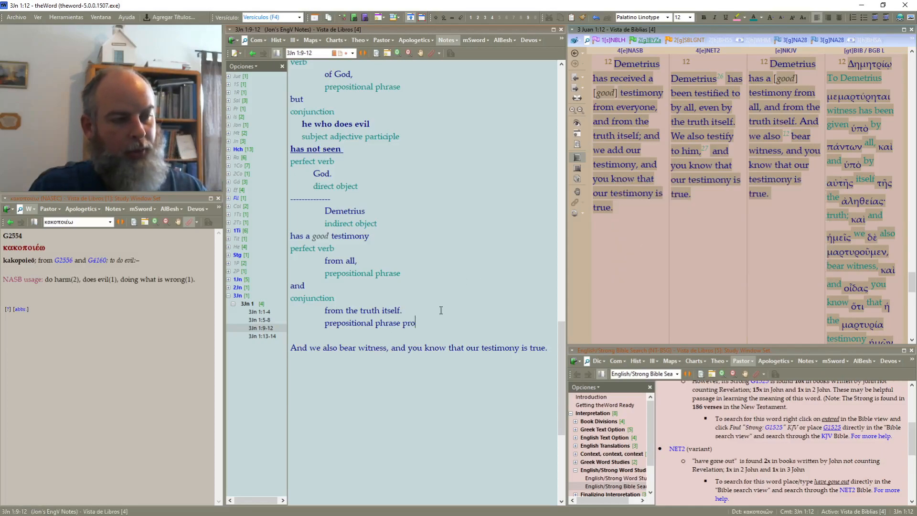
{"action": "type", "text": "noun"}
{"action": "key", "text": "shift+Home"}
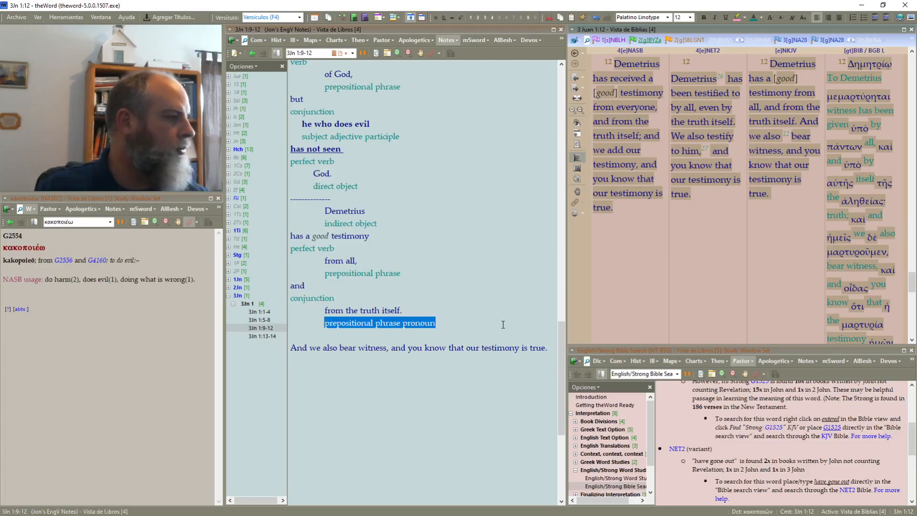
{"action": "left_click", "coordinate": [480, 331]}
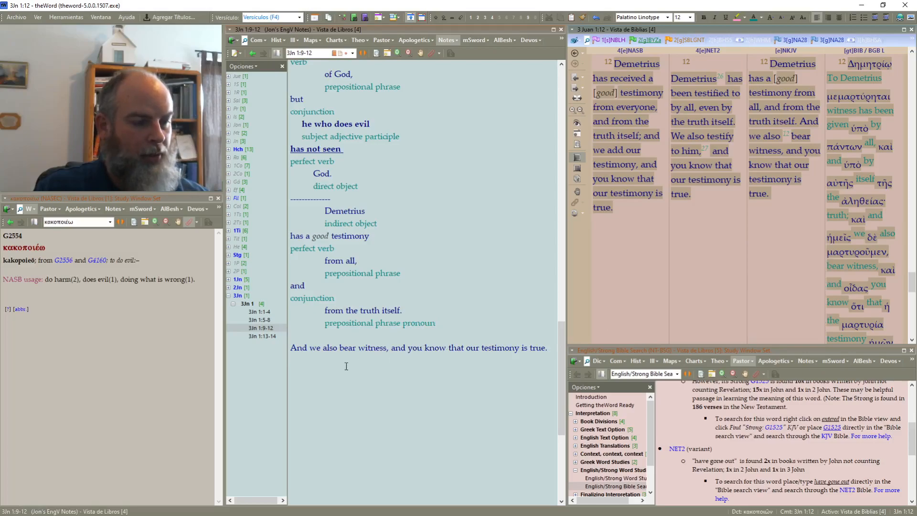
Step: Put the final sentence's "And" on its own line and indent it and the "we also bear witness" line one level
{"action": "left_click", "coordinate": [313, 350]}
{"action": "key", "text": "Return"}
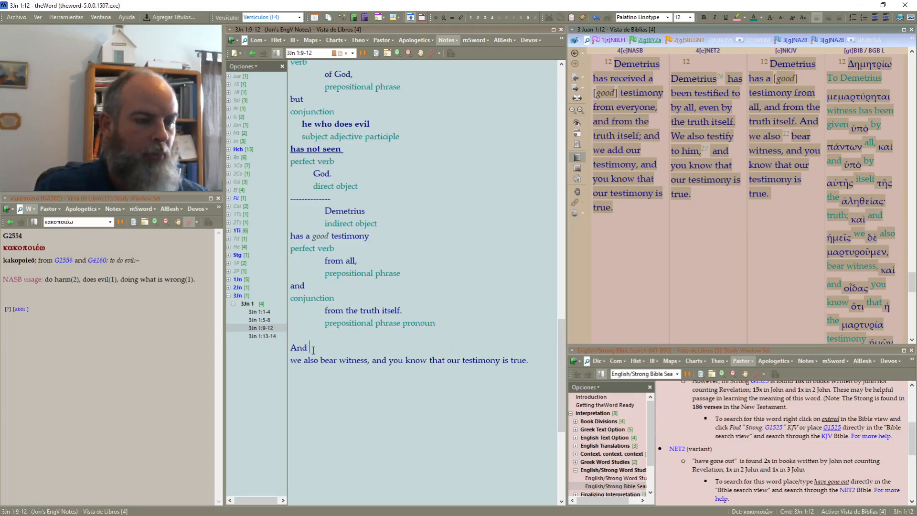
{"action": "left_click_drag", "start_coordinate": [287, 348], "coordinate": [319, 361]}
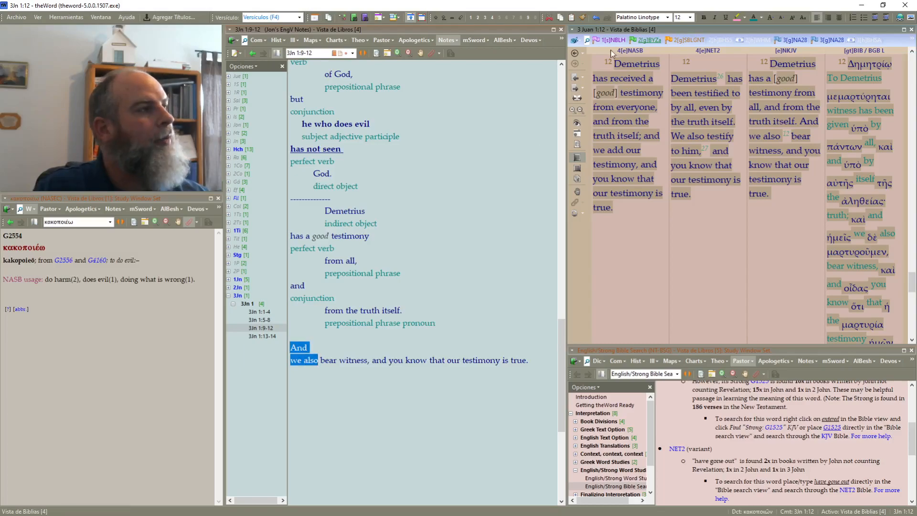
{"action": "left_click", "coordinate": [886, 17]}
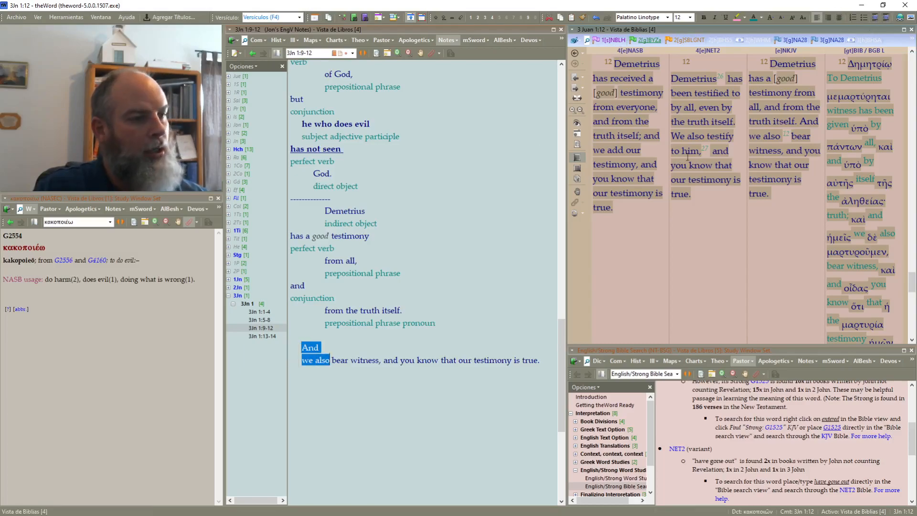
{"action": "left_click", "coordinate": [461, 290]}
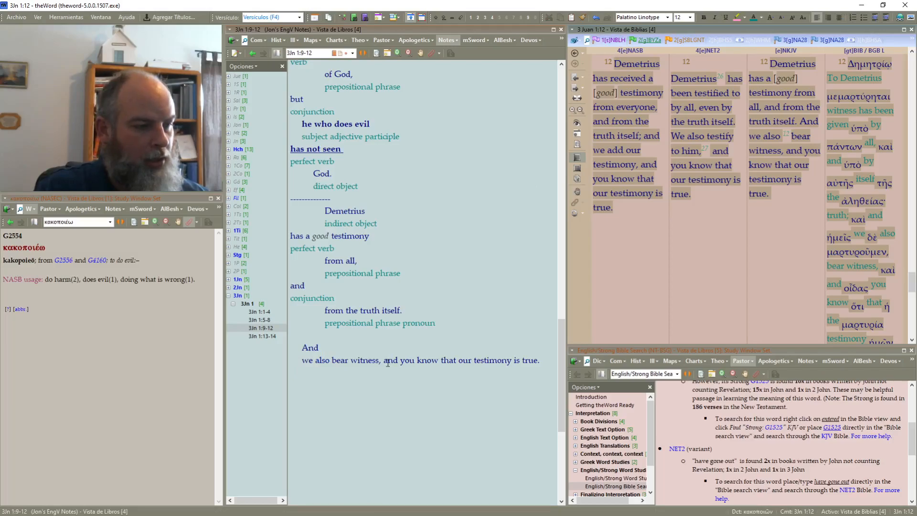
Step: Break the line after "we also bear witness," and add the teal label "conjunction" below "And"
{"action": "key", "text": "Return"}
{"action": "key", "text": "Up"}
{"action": "key", "text": "Up"}
{"action": "key", "text": "End"}
{"action": "key", "text": "Return"}
{"action": "type", "text": "conjunction"}
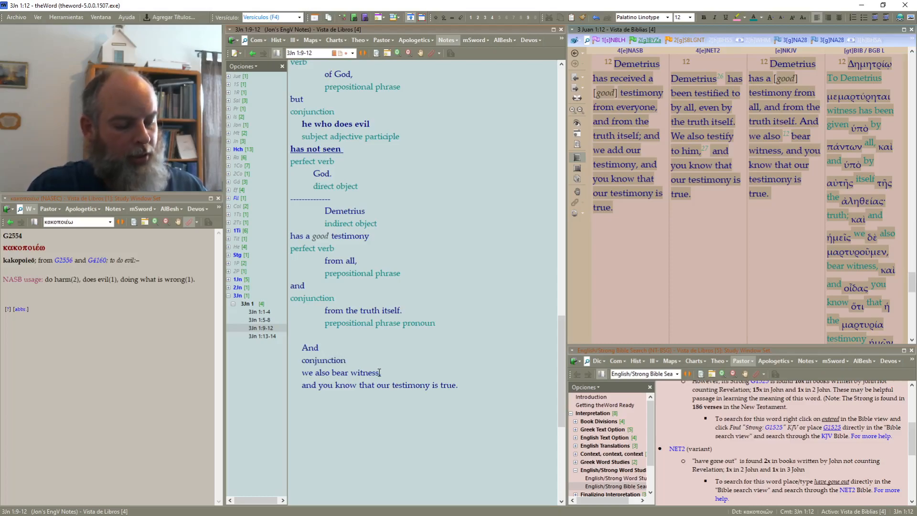
{"action": "key", "text": "shift+Home"}
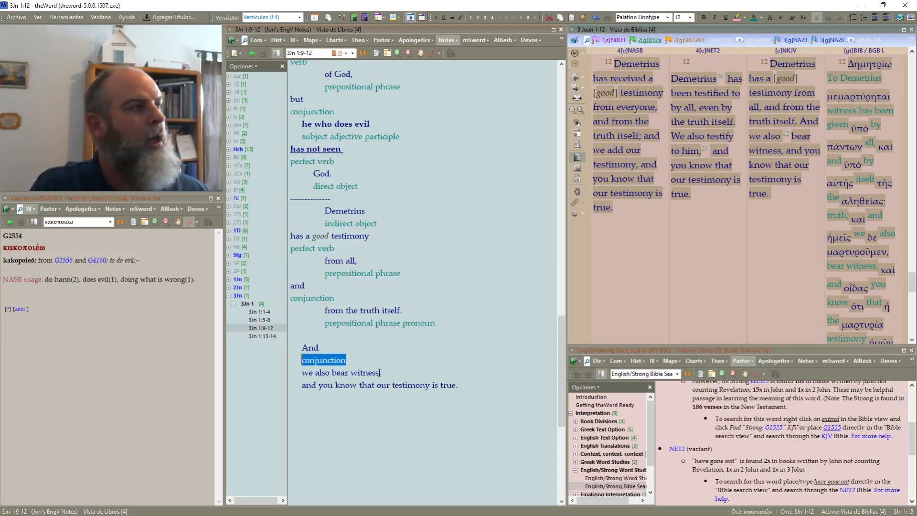
{"action": "left_click", "coordinate": [753, 18]}
{"action": "left_click", "coordinate": [402, 345]}
{"action": "scroll", "coordinate": [451, 342], "scroll_direction": "down", "scroll_amount": 1}
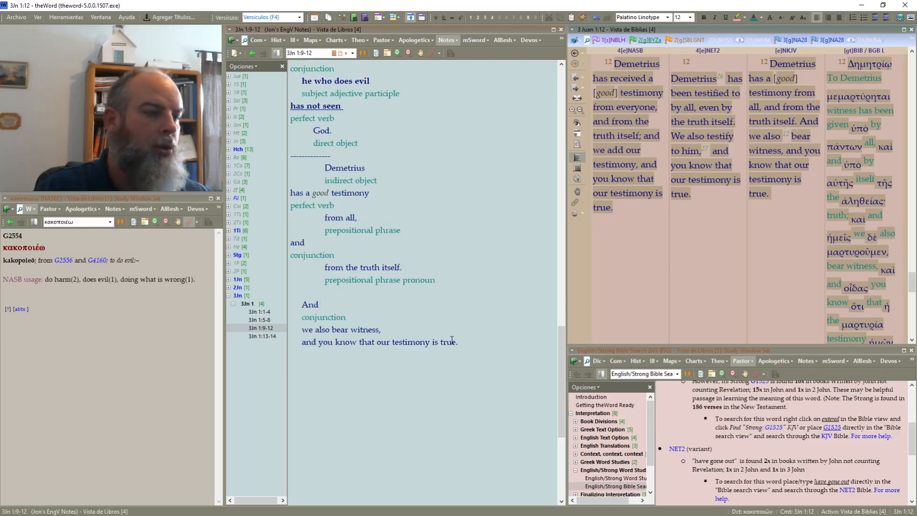
Step: Check the parsing of μαρτυροῦμεν, and make "has a good testimony" and "we also bear witness" bold and underlined
{"action": "mouse_move", "coordinate": [864, 251]}
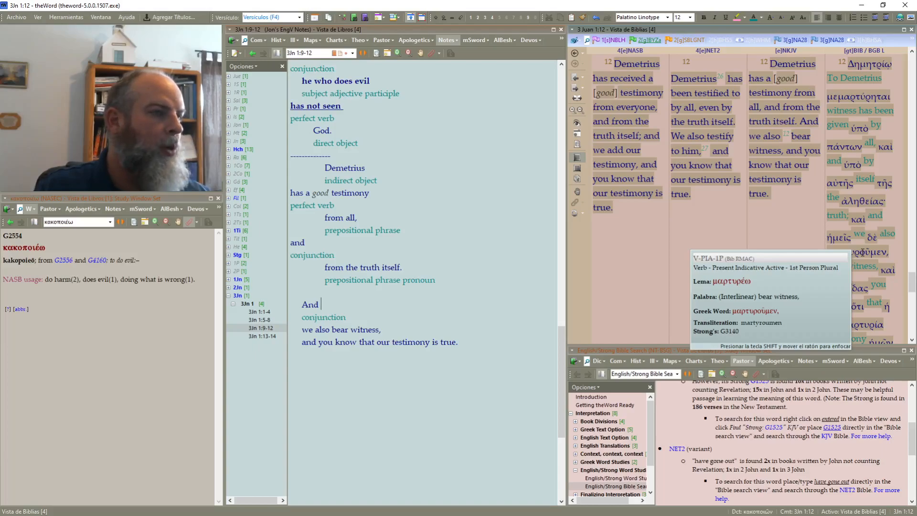
{"action": "left_click_drag", "start_coordinate": [376, 196], "coordinate": [287, 196]}
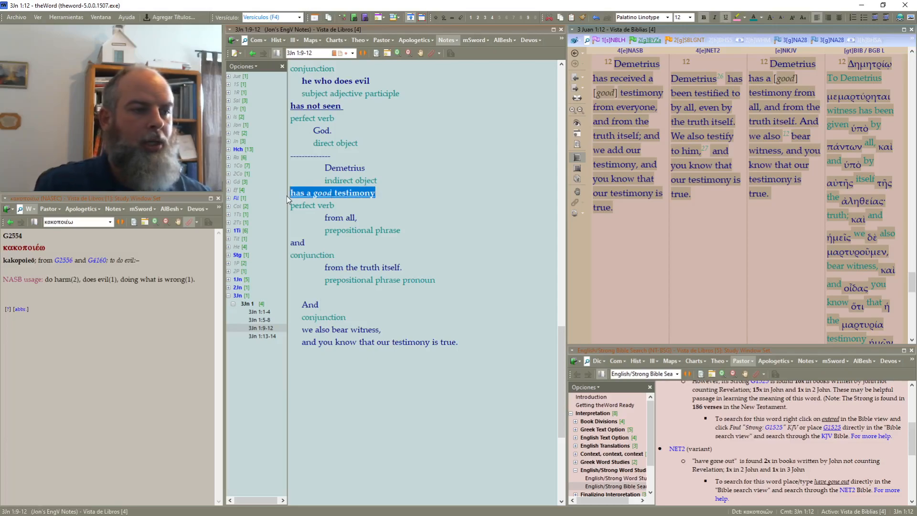
{"action": "left_click_drag", "start_coordinate": [379, 333], "coordinate": [278, 328]}
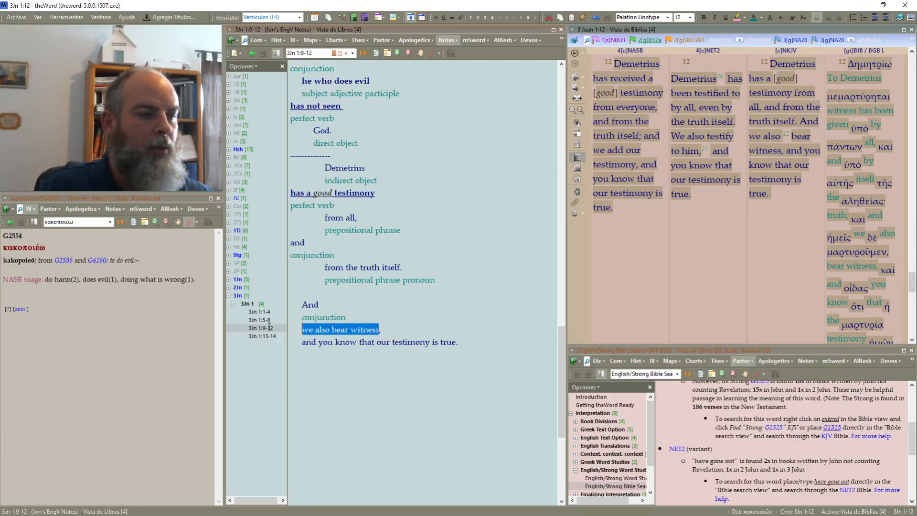
{"action": "key", "text": "ctrl+b"}
{"action": "key", "text": "ctrl+u"}
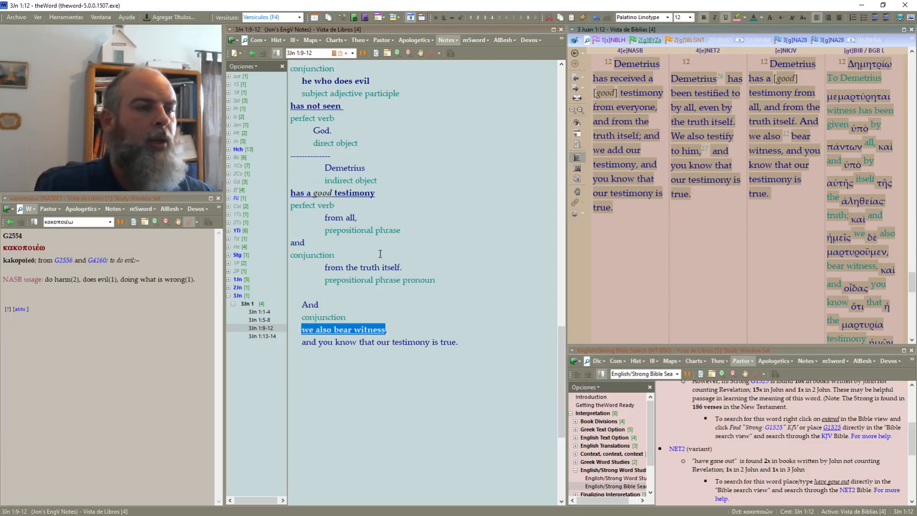
Step: Add the line "witness has been given" in black below the "perfect verb" label of "has a good testimony"
{"action": "left_click", "coordinate": [394, 194]}
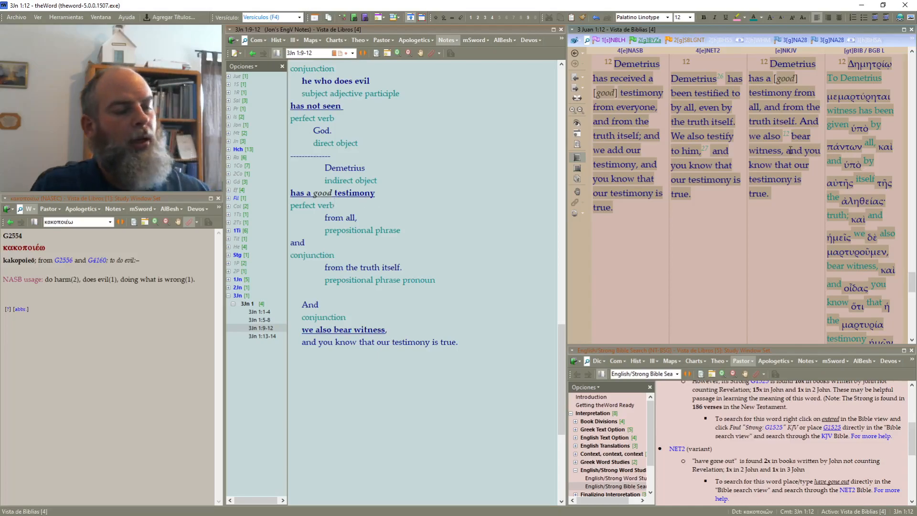
{"action": "key", "text": "Return"}
{"action": "type", "text": "witne"}
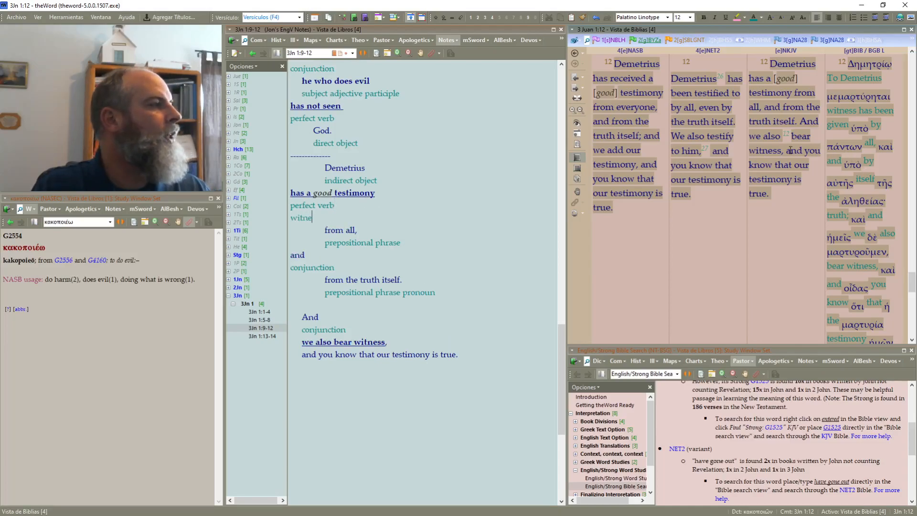
{"action": "type", "text": "ss has been given"}
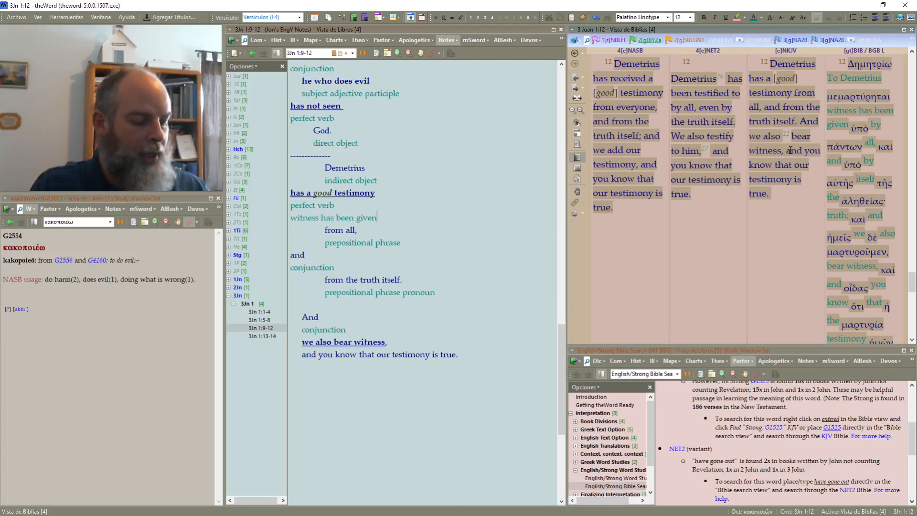
{"action": "key", "text": "shift+Home"}
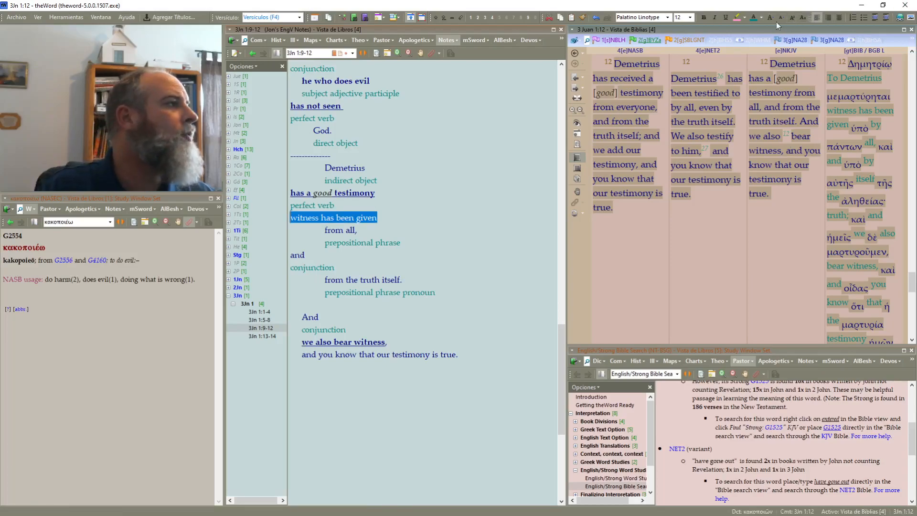
{"action": "left_click", "coordinate": [761, 17]}
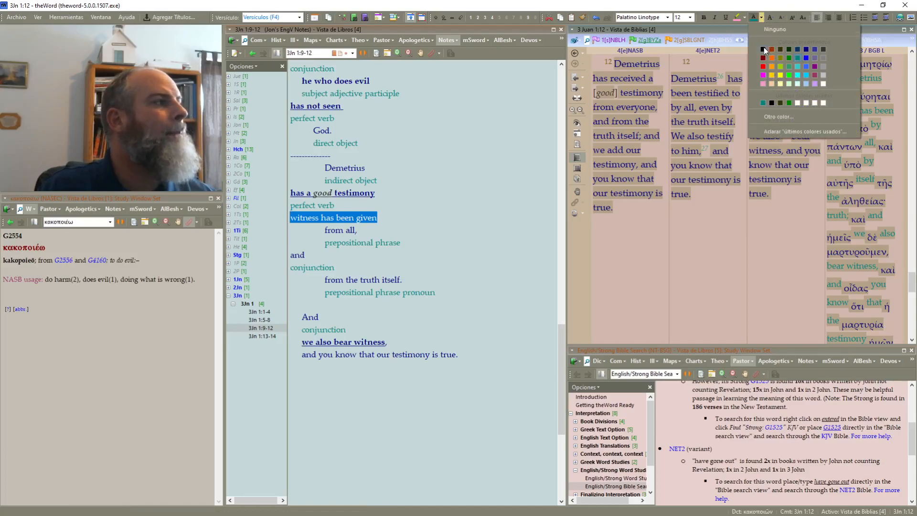
{"action": "left_click", "coordinate": [764, 49]}
Step: Prefix the "witness has been given" line with the source reference "BIB/BGB L - "
{"action": "left_click", "coordinate": [397, 218]}
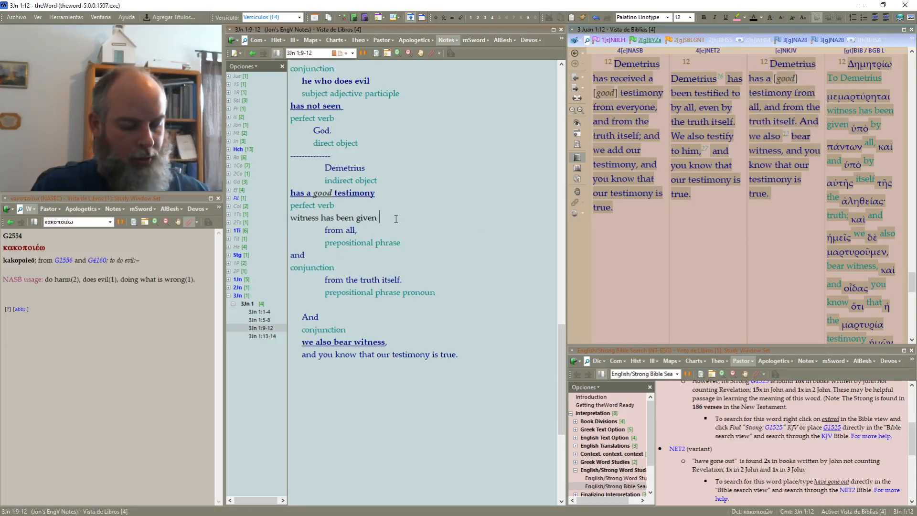
{"action": "type", "text": "BIB"}
{"action": "type", "text": "/B"}
{"action": "type", "text": "GBL"}
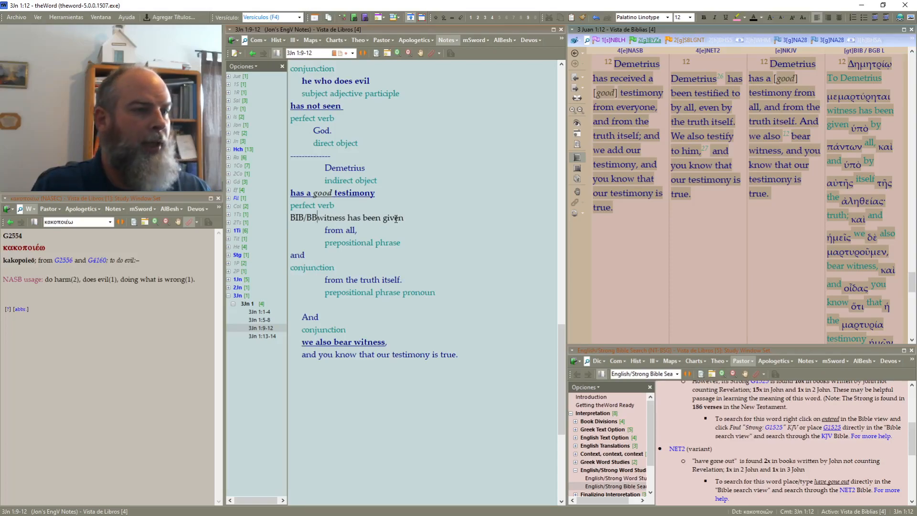
{"action": "key", "text": "BackSpace"}
{"action": "type", "text": "L /"}
{"action": "key", "text": "BackSpace"}
{"action": "type", "text": "-"}
Step: Add the teal label "verb" below "we also bear witness,"
{"action": "scroll", "coordinate": [435, 212], "scroll_direction": "down", "scroll_amount": 2}
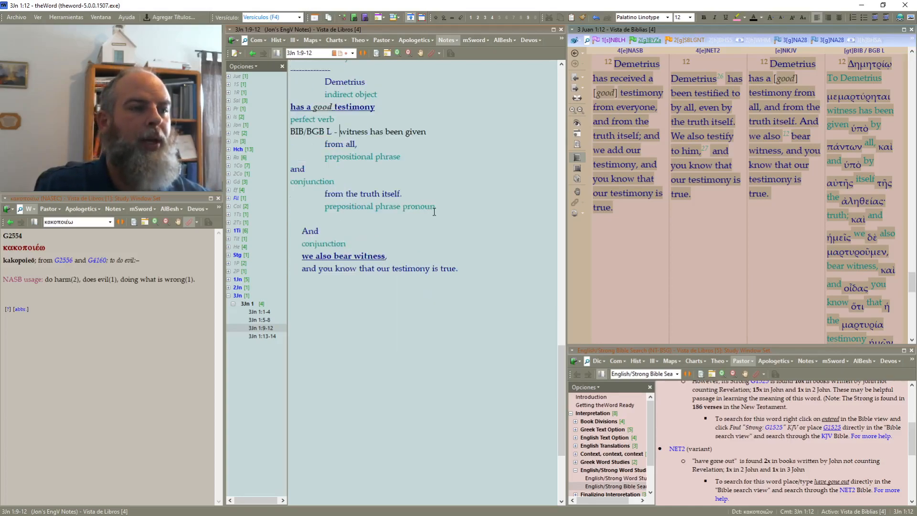
{"action": "left_click", "coordinate": [390, 258]}
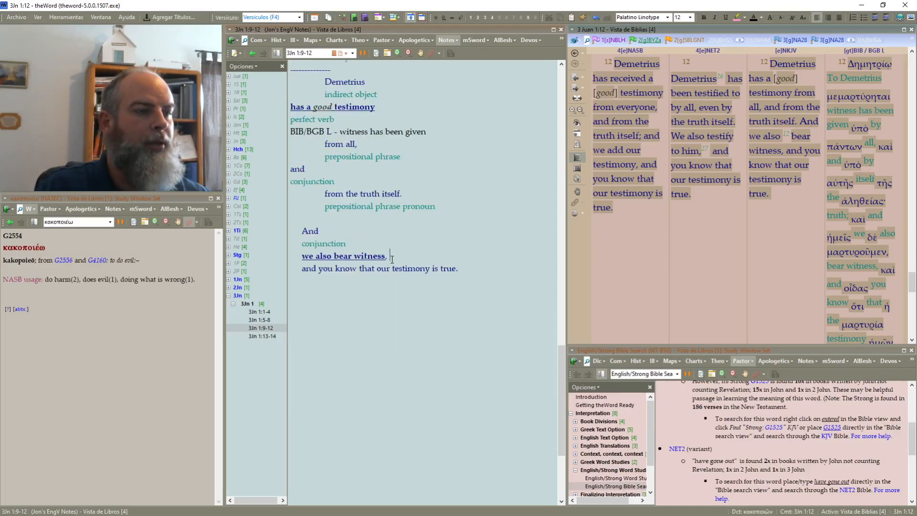
{"action": "key", "text": "Return"}
{"action": "type", "text": "verb"}
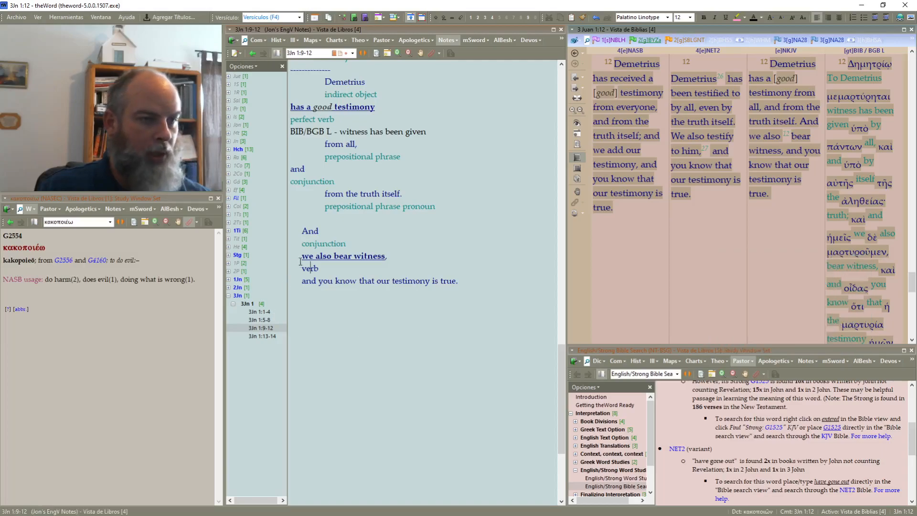
{"action": "left_click_drag", "start_coordinate": [320, 270], "coordinate": [303, 272]}
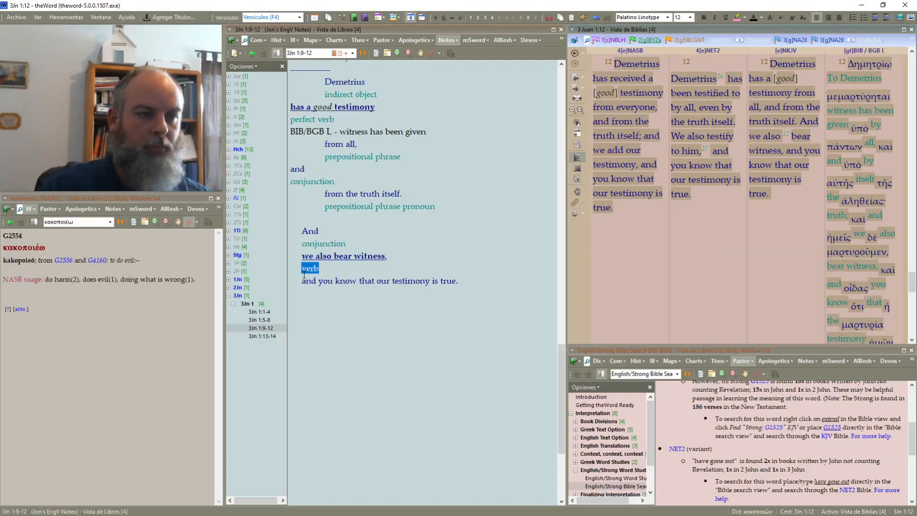
{"action": "left_click", "coordinate": [761, 18]}
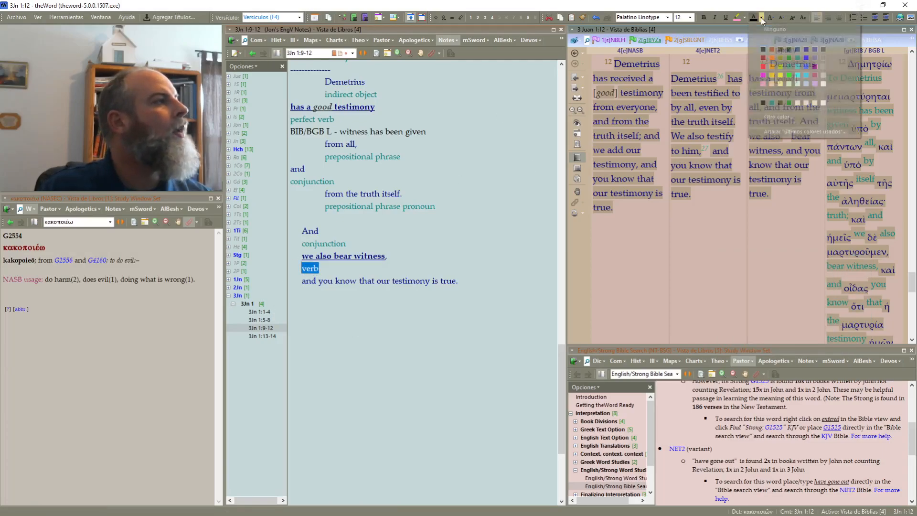
{"action": "left_click", "coordinate": [790, 53]}
{"action": "left_click", "coordinate": [489, 244]}
Step: Put the "and" before "you know" on its own line and add the teal label "conjunction" below it
{"action": "left_click", "coordinate": [319, 281]}
{"action": "key", "text": "Return"}
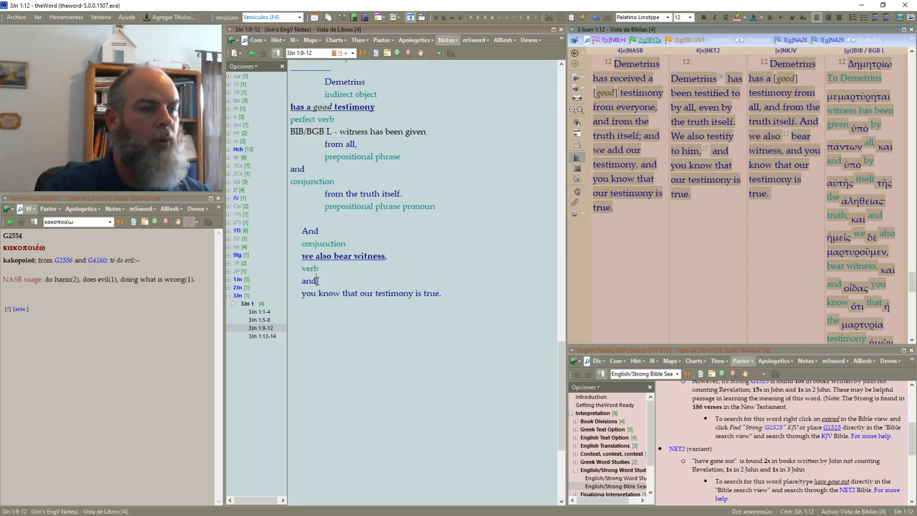
{"action": "key", "text": "Return"}
{"action": "type", "text": "conjunction"}
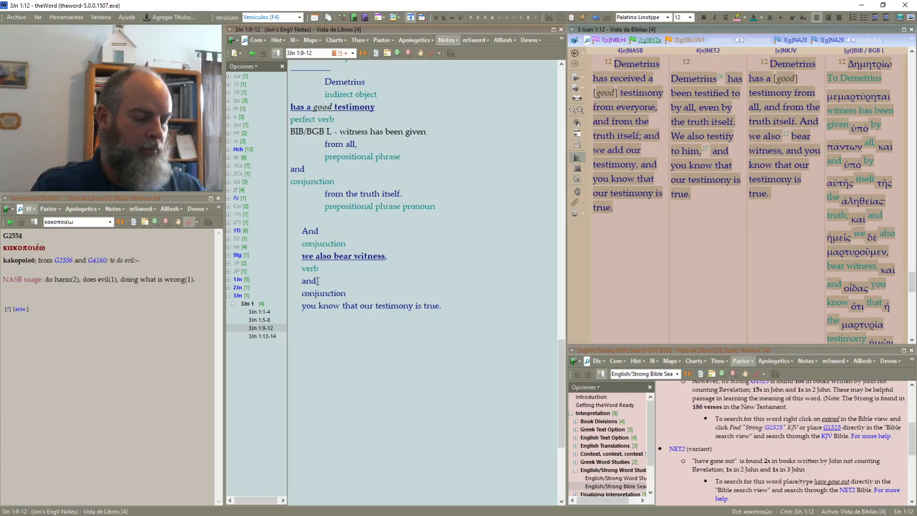
{"action": "key", "text": "shift+Home"}
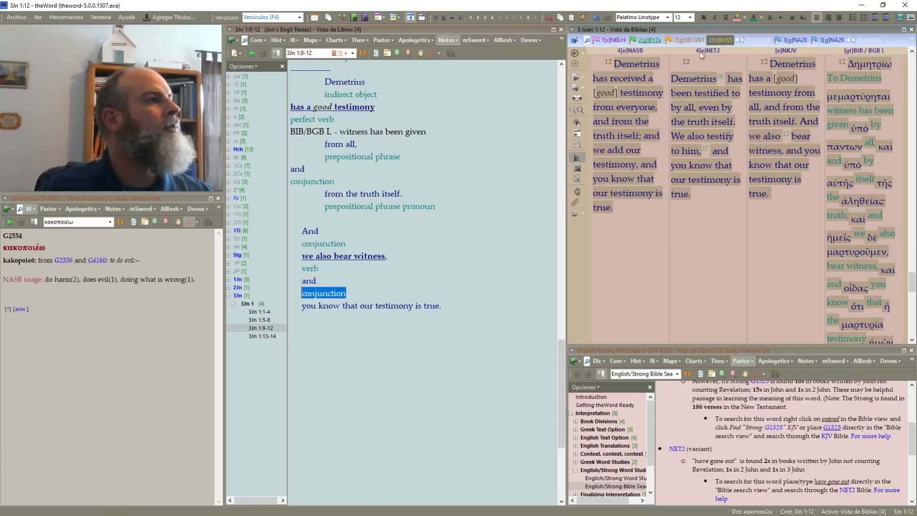
{"action": "left_click", "coordinate": [415, 255]}
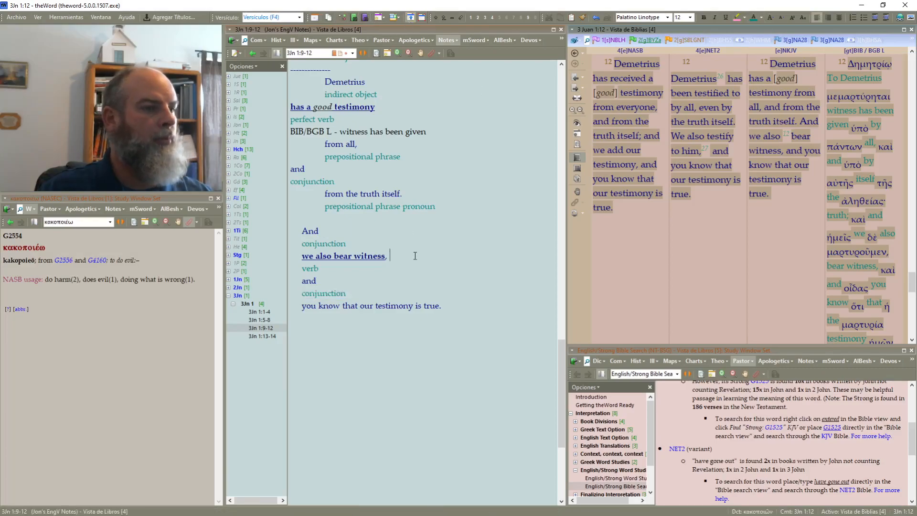
Step: Check the parsing of οἶδας, break the line after "you know" and add the teal label "verb" below it
{"action": "left_click", "coordinate": [412, 19]}
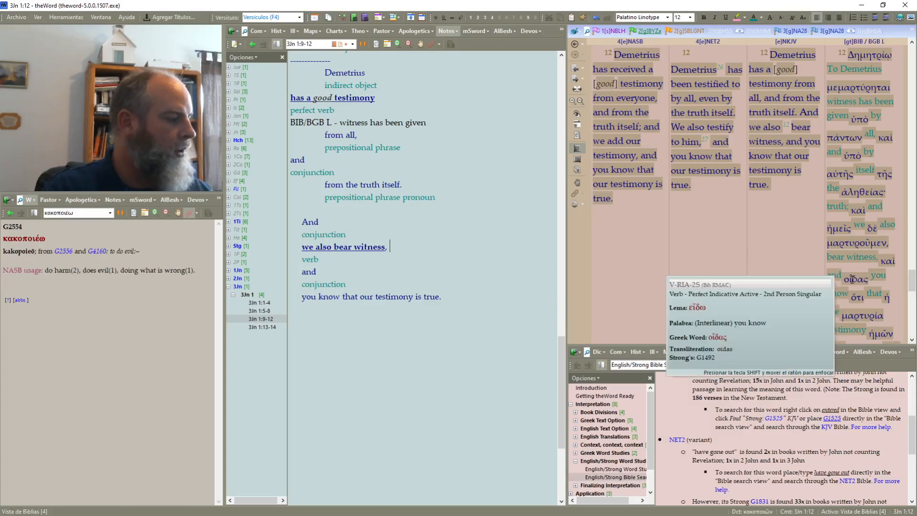
{"action": "left_click", "coordinate": [345, 296]}
{"action": "key", "text": "Return"}
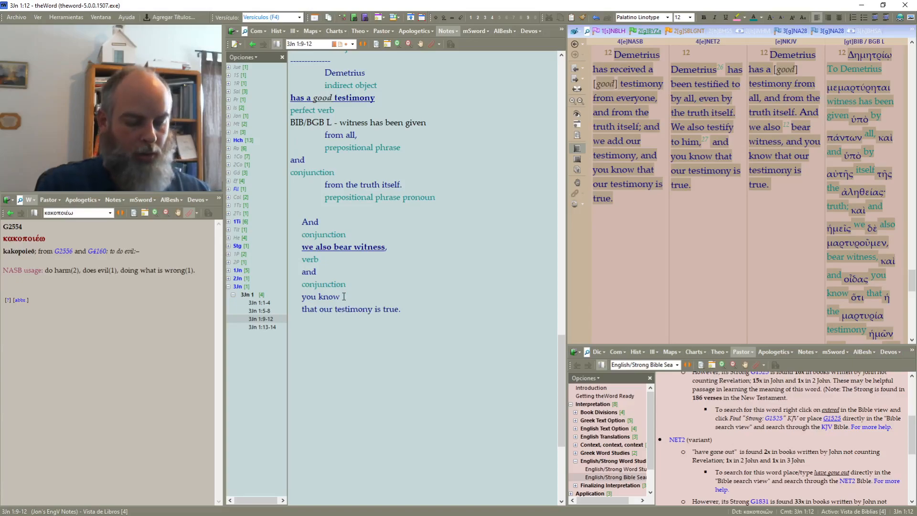
{"action": "key", "text": "Return"}
{"action": "type", "text": "verb"}
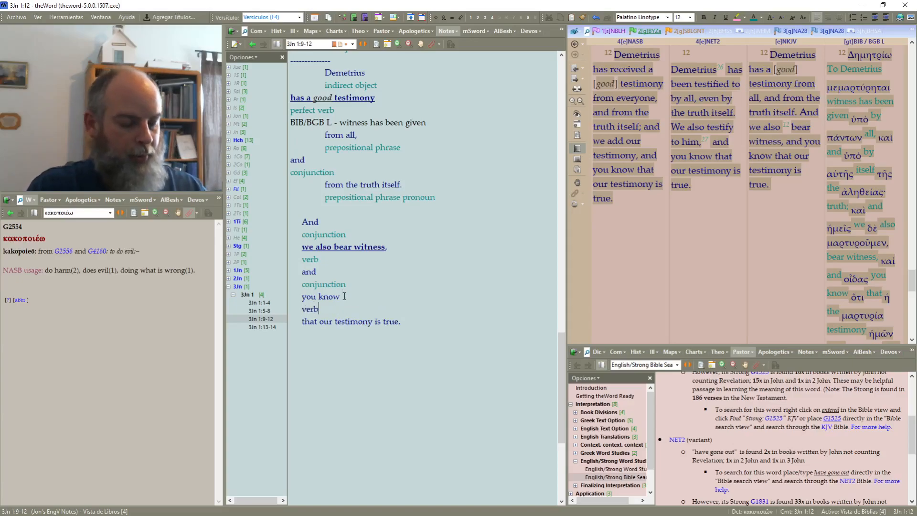
{"action": "key", "text": "shift+Home"}
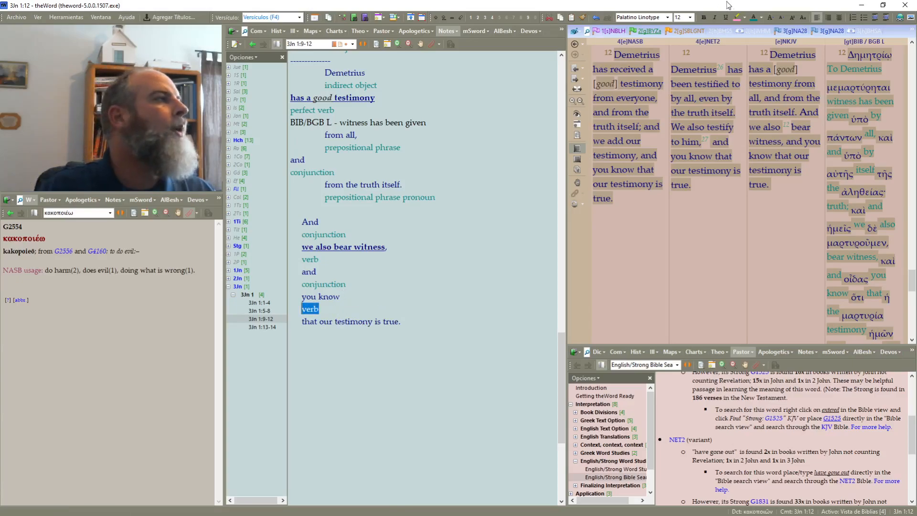
Step: Look up οἶδας from verse 12 in the dictionary view, using the AMGL lexicon
{"action": "left_click", "coordinate": [854, 280]}
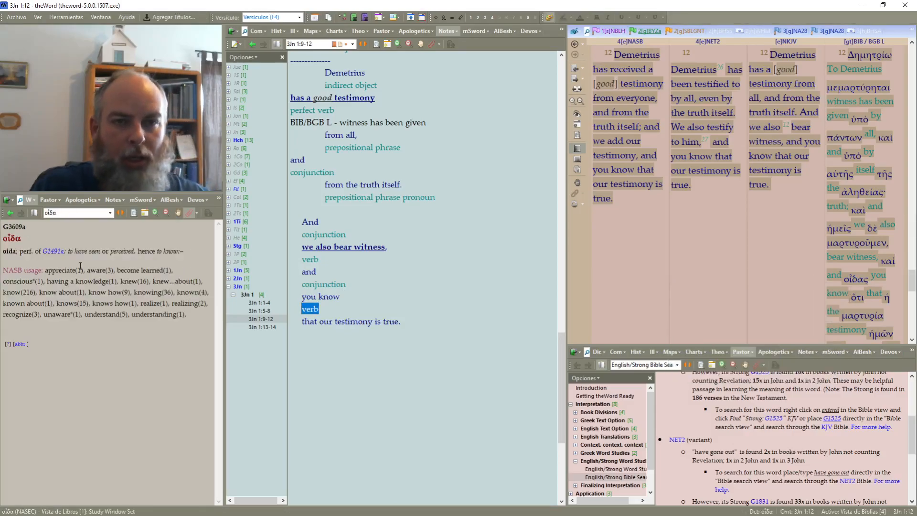
{"action": "left_click", "coordinate": [33, 202]}
{"action": "mouse_move", "coordinate": [51, 235]}
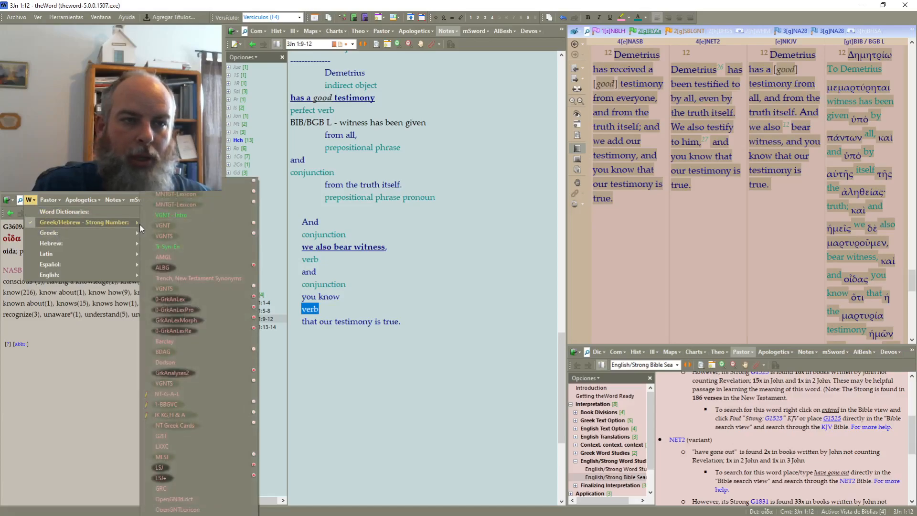
{"action": "left_click", "coordinate": [174, 257]}
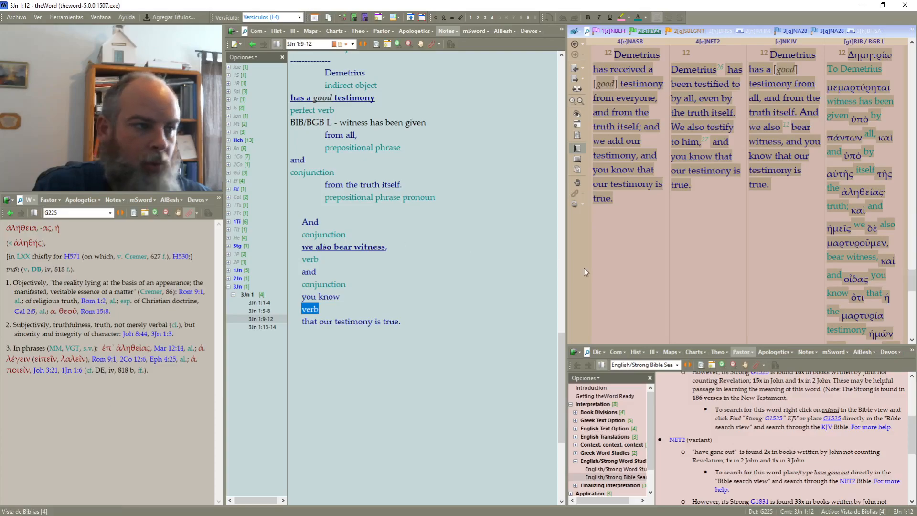
{"action": "left_click", "coordinate": [860, 287]}
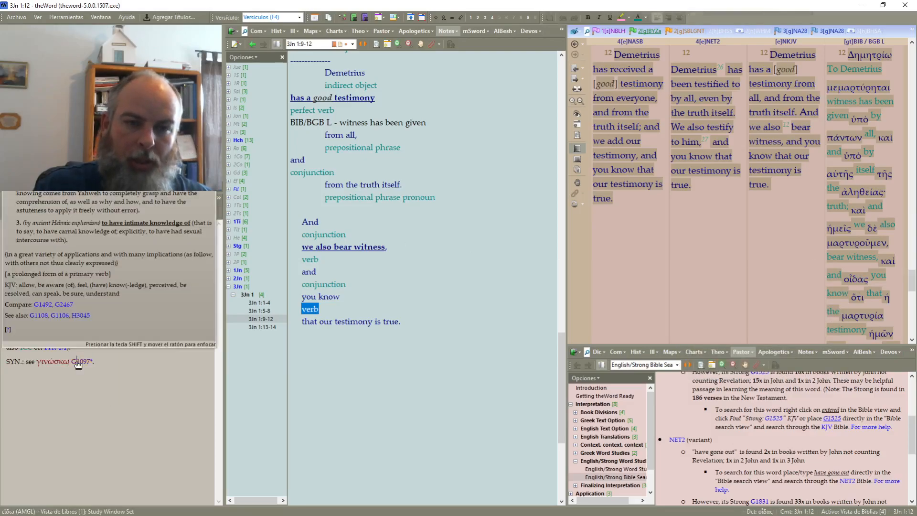
Step: Follow the synonym reference to γινώσκω (G1097) and read its synonym note in the AMGL lexicon
{"action": "left_click", "coordinate": [77, 362]}
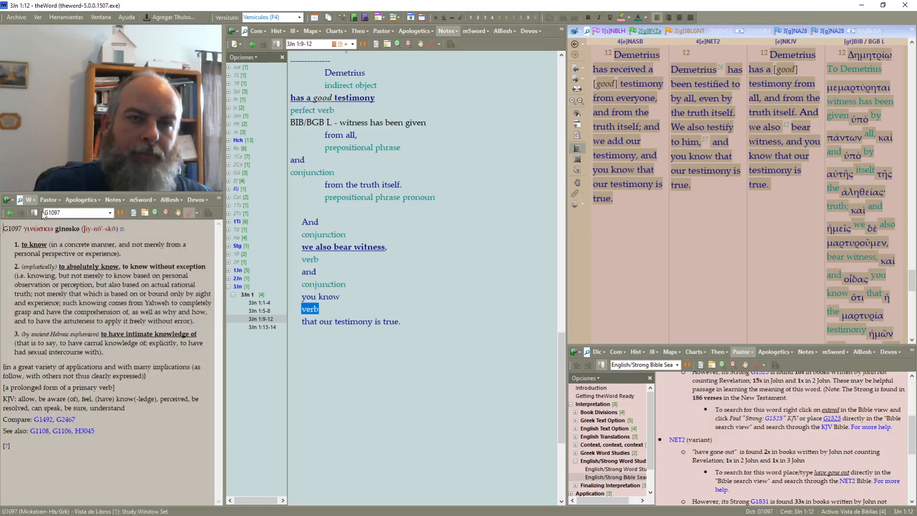
{"action": "left_click", "coordinate": [33, 200]}
{"action": "mouse_move", "coordinate": [40, 234]}
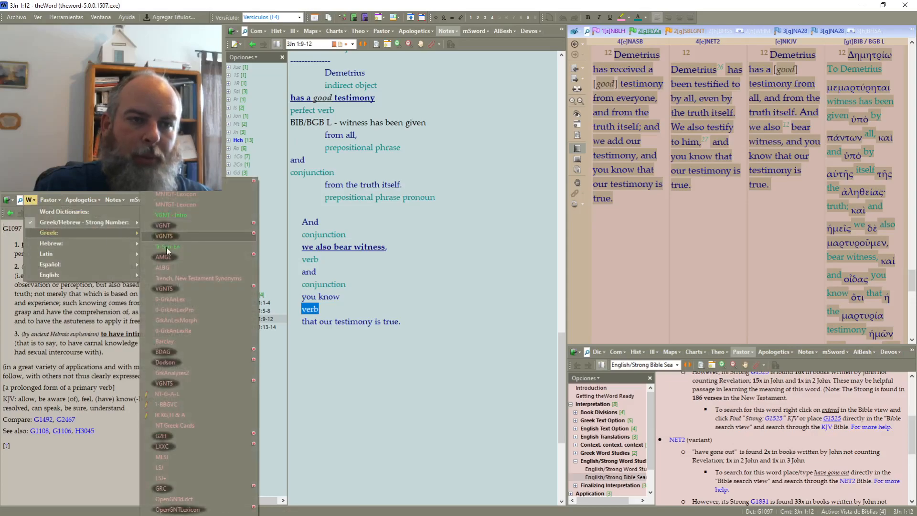
{"action": "left_click", "coordinate": [168, 257]}
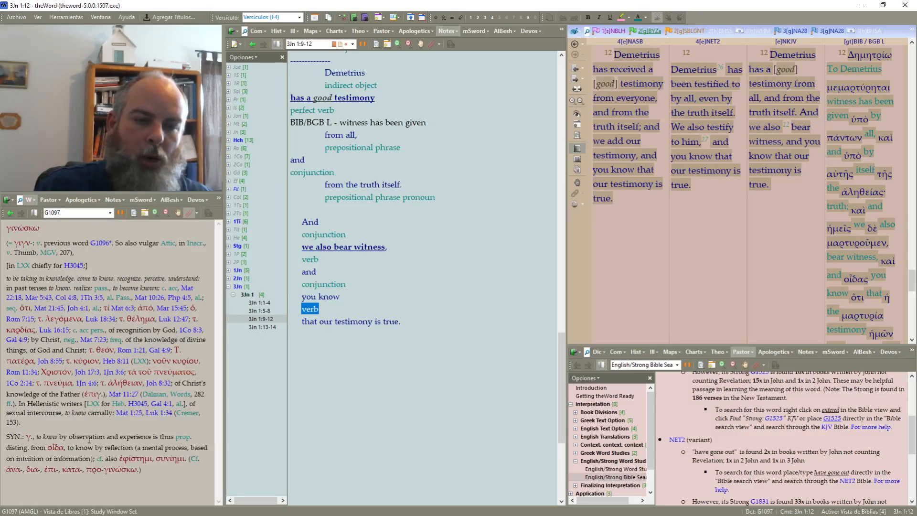
{"action": "mouse_move", "coordinate": [180, 442]}
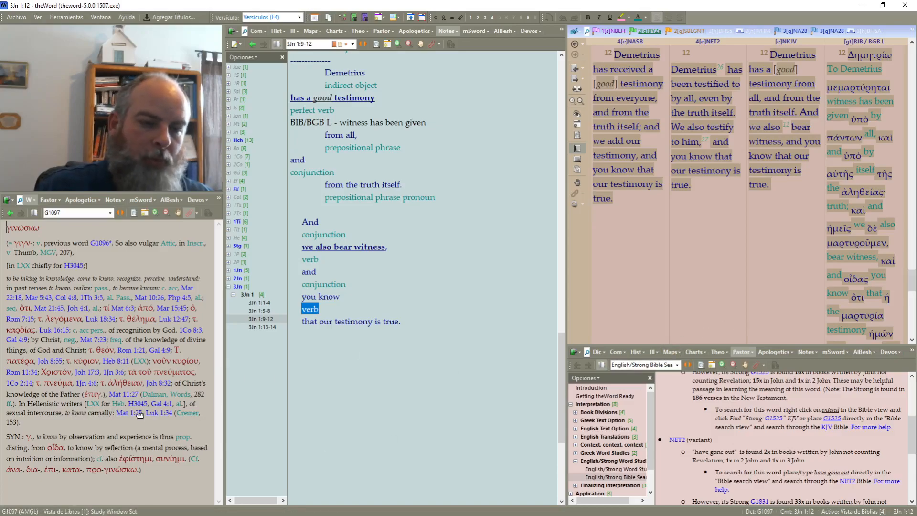
Step: Below the "you know" verb label, add "AMGL - " and the copied definition "to know by reflection (a mental process, based on intuition or information);"
{"action": "left_click_drag", "start_coordinate": [68, 448], "coordinate": [91, 458]}
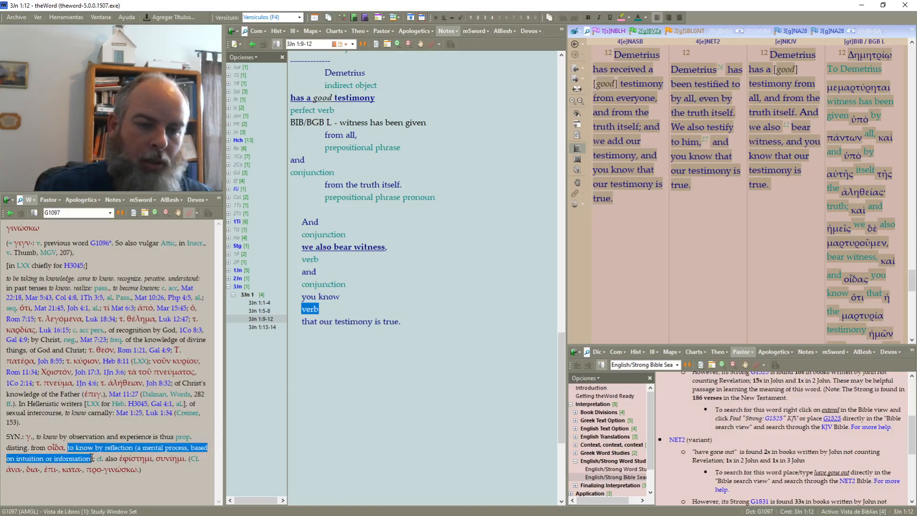
{"action": "left_click", "coordinate": [353, 309]}
{"action": "key", "text": "Return"}
{"action": "type", "text": "AMGL"}
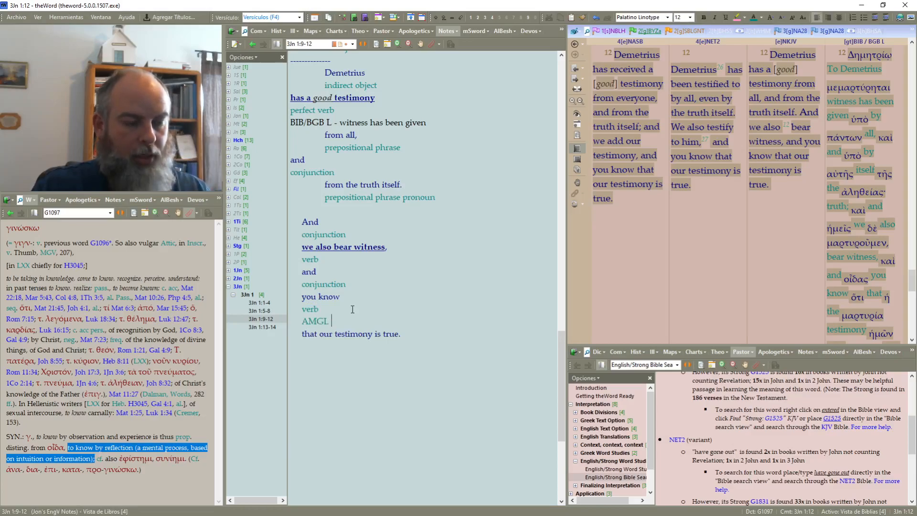
{"action": "type", "text": " -"}
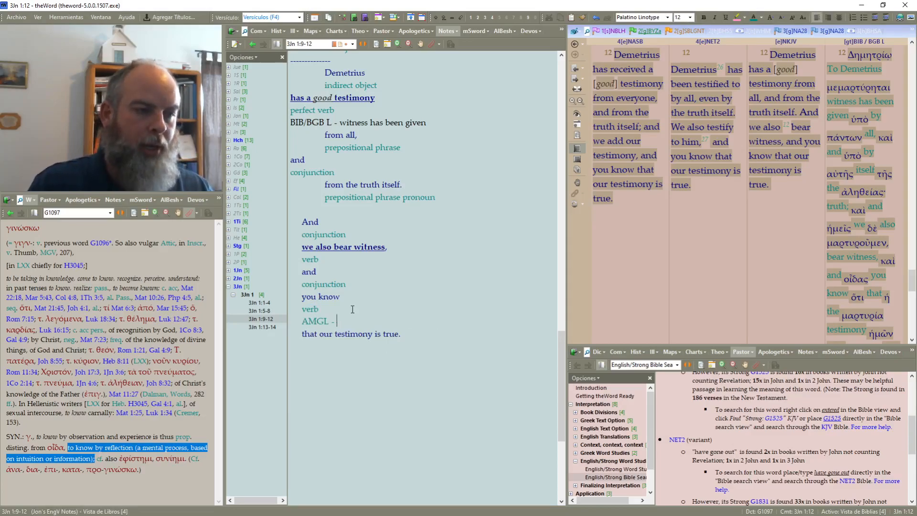
{"action": "type", "text": "to know by reflection (a mental process, based on intuition or information);"}
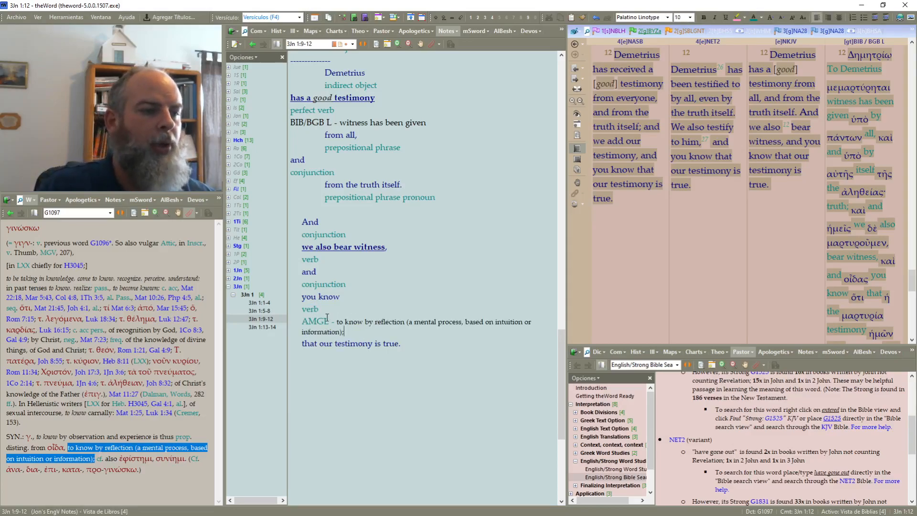
Step: Colour the "AMGL -" prefix of the definition line black
{"action": "left_click_drag", "start_coordinate": [337, 325], "coordinate": [301, 323]}
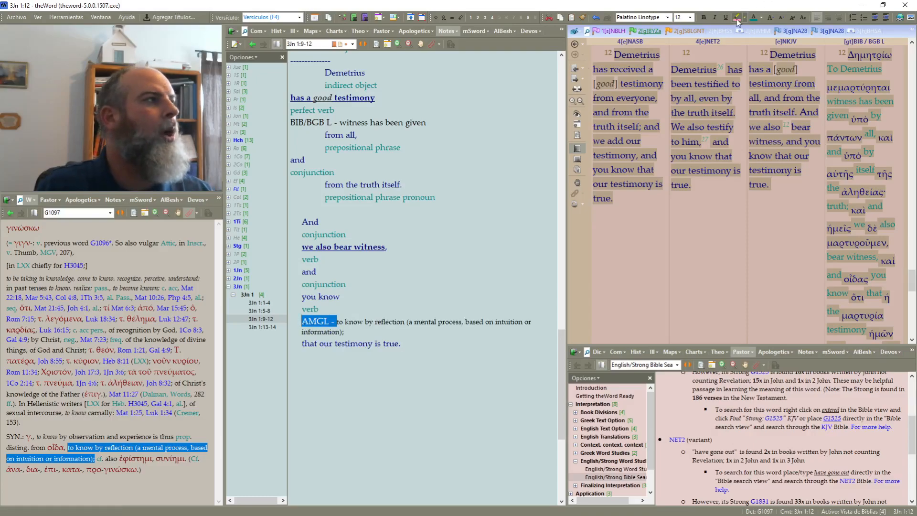
{"action": "left_click", "coordinate": [763, 17]}
{"action": "left_click", "coordinate": [764, 49]}
{"action": "left_click", "coordinate": [473, 260]}
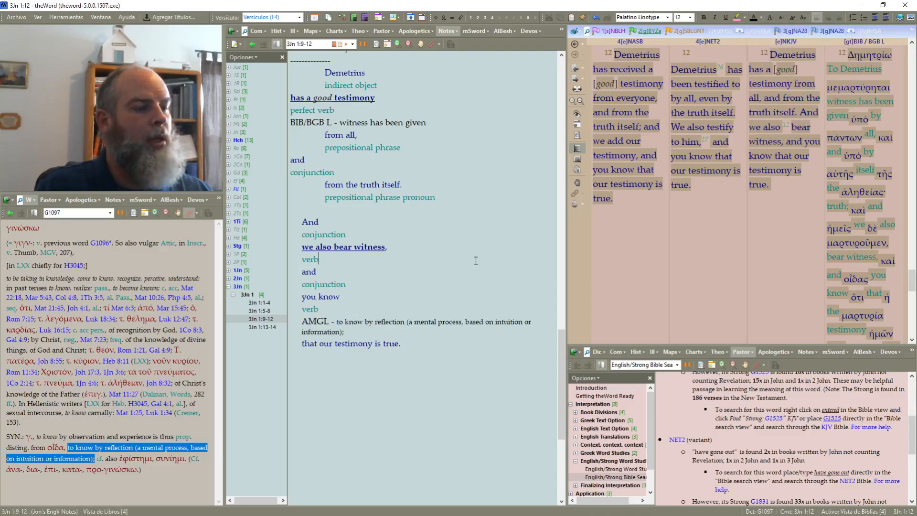
{"action": "scroll", "coordinate": [468, 286], "scroll_direction": "down", "scroll_amount": 2}
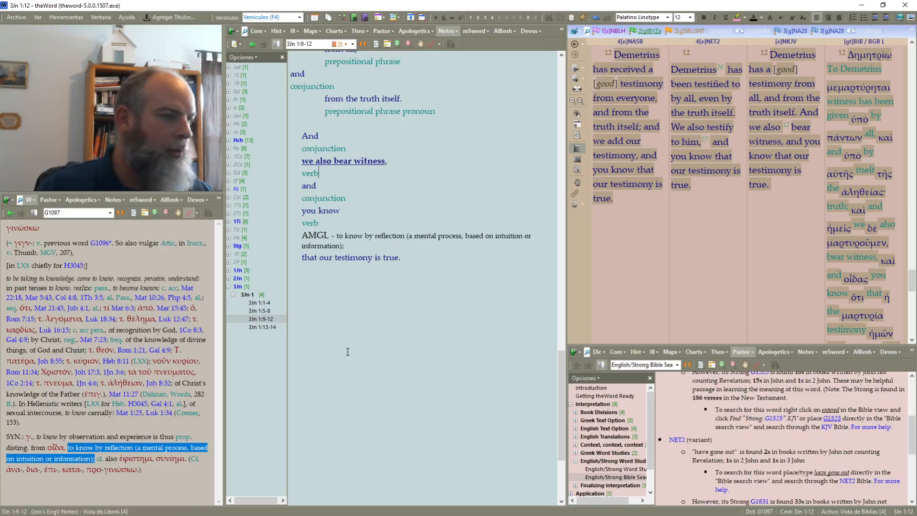
Step: Put "that" on its own line before "our testimony is true." and indent both lines one level
{"action": "left_click", "coordinate": [322, 258]}
{"action": "key", "text": "Return"}
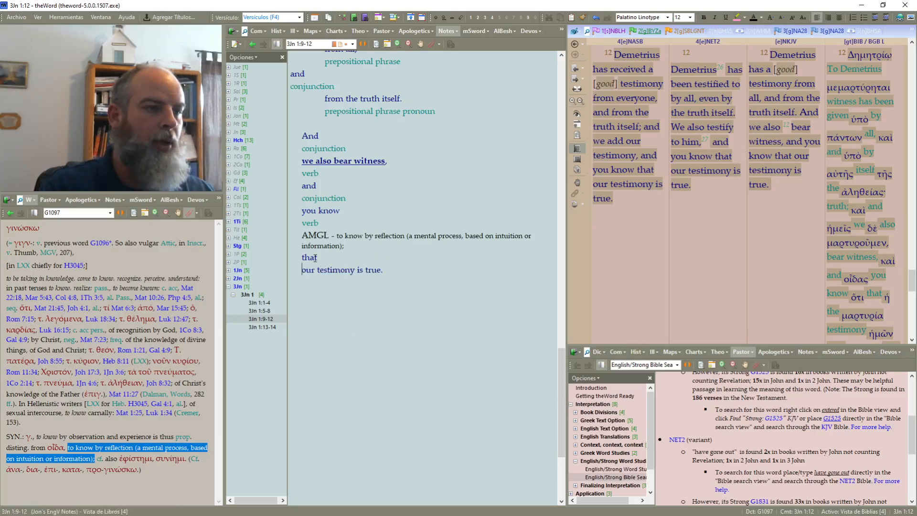
{"action": "left_click_drag", "start_coordinate": [302, 257], "coordinate": [355, 271]}
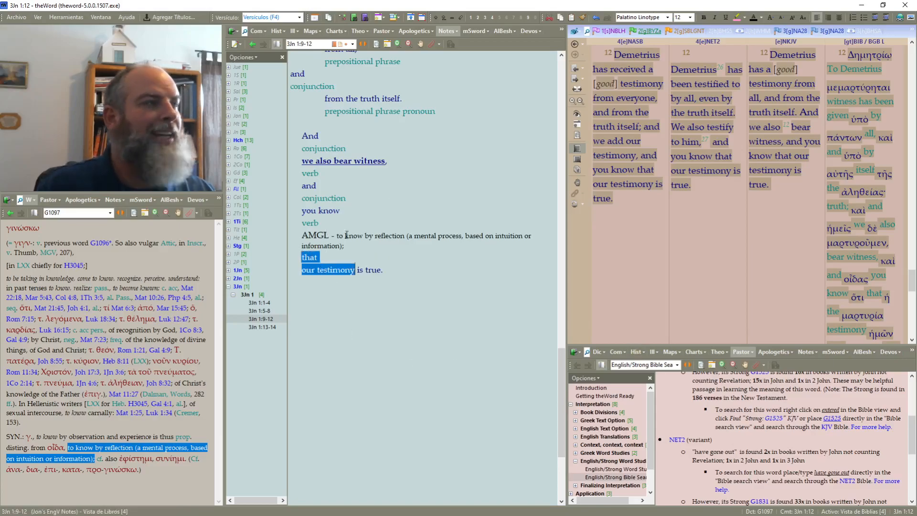
{"action": "left_click", "coordinate": [887, 18]}
{"action": "key", "text": "Up"}
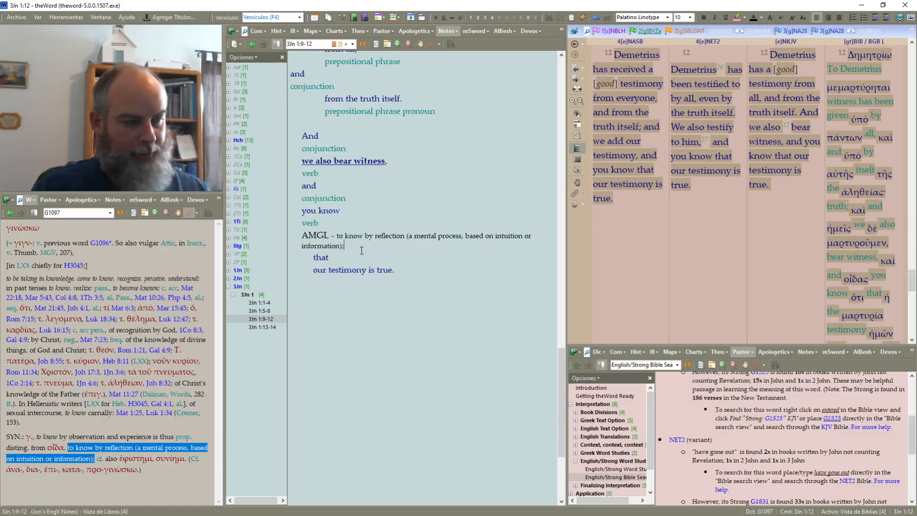
Step: Add the label "sub-conjunction" in teal on a new line below "that"
{"action": "key", "text": "Return"}
{"action": "type", "text": "sub="}
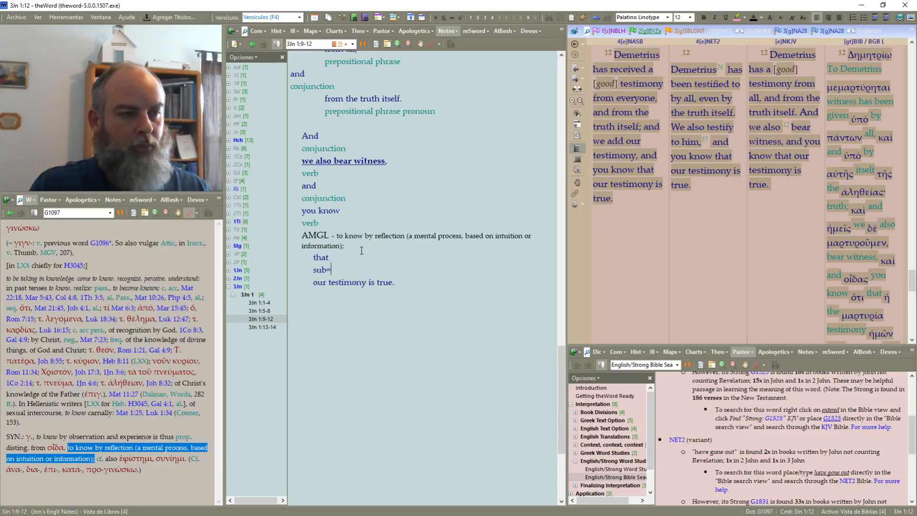
{"action": "key", "text": "BackSpace"}
{"action": "type", "text": "-conjunction"}
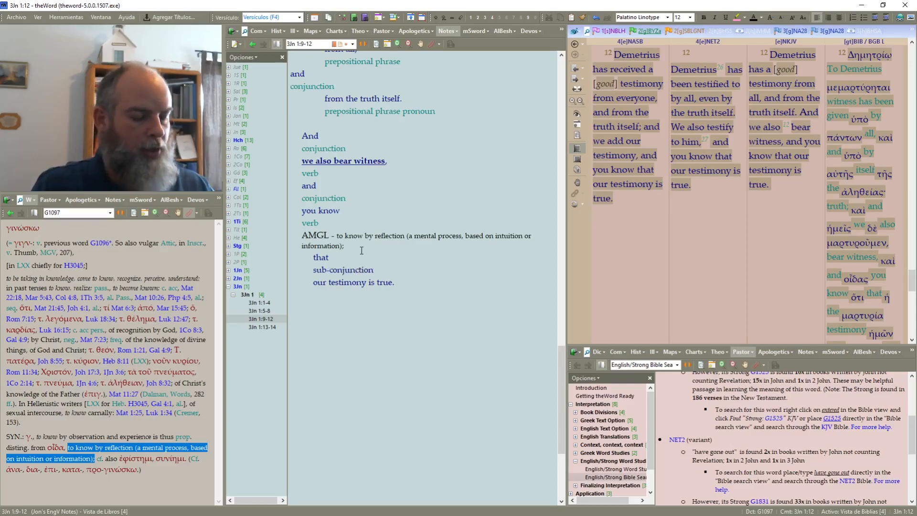
{"action": "key", "text": "shift+Home"}
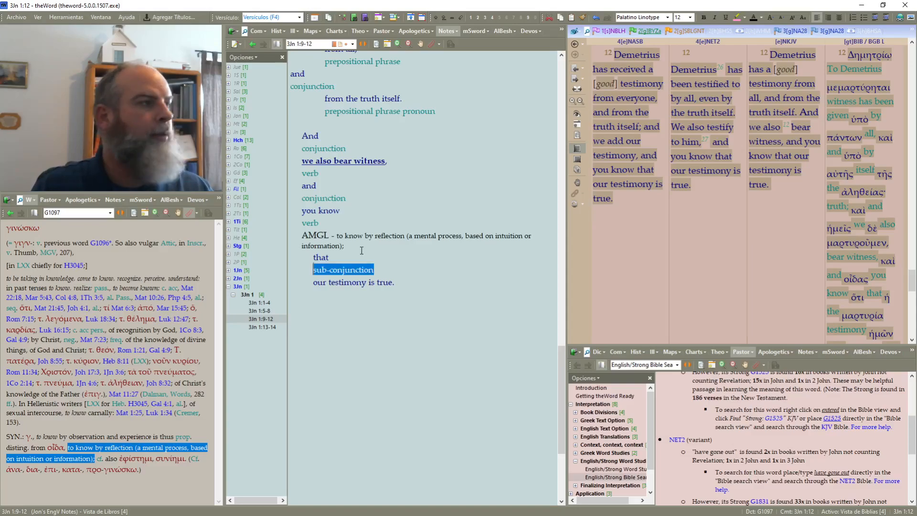
{"action": "left_click", "coordinate": [761, 19]}
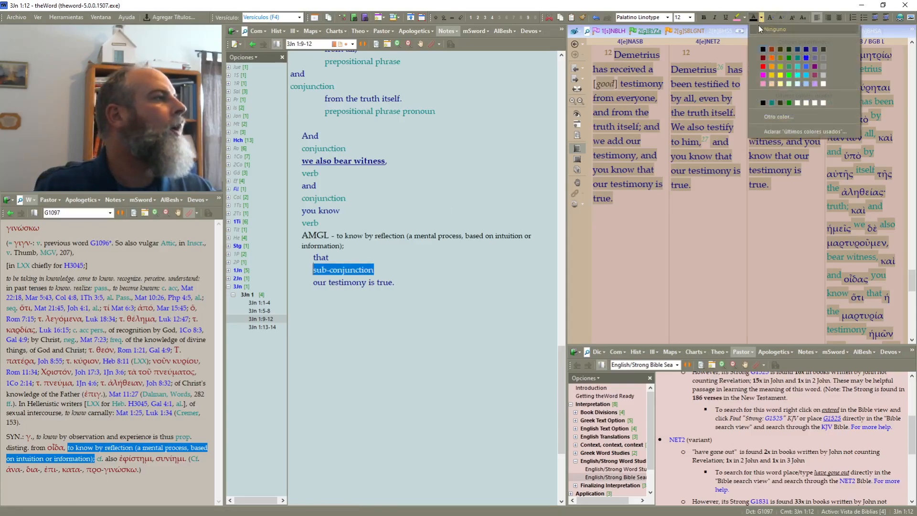
{"action": "left_click", "coordinate": [800, 58]}
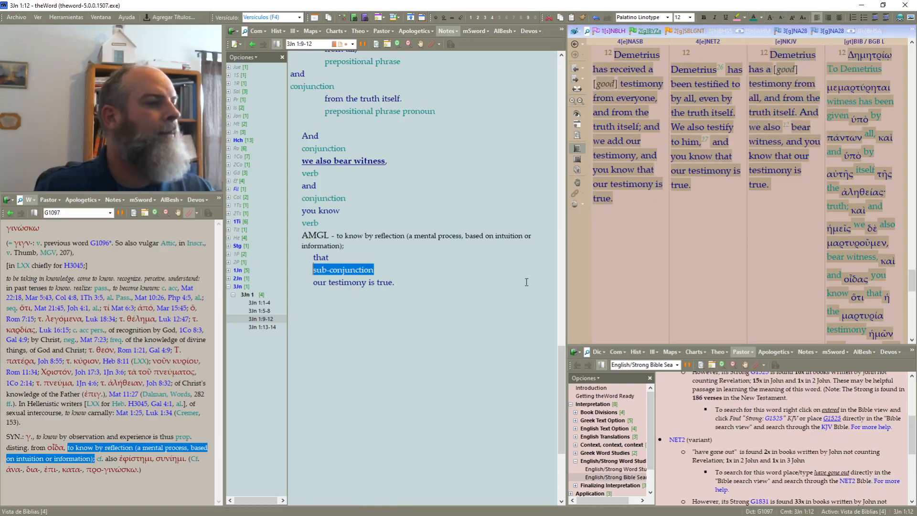
{"action": "left_click", "coordinate": [447, 281]}
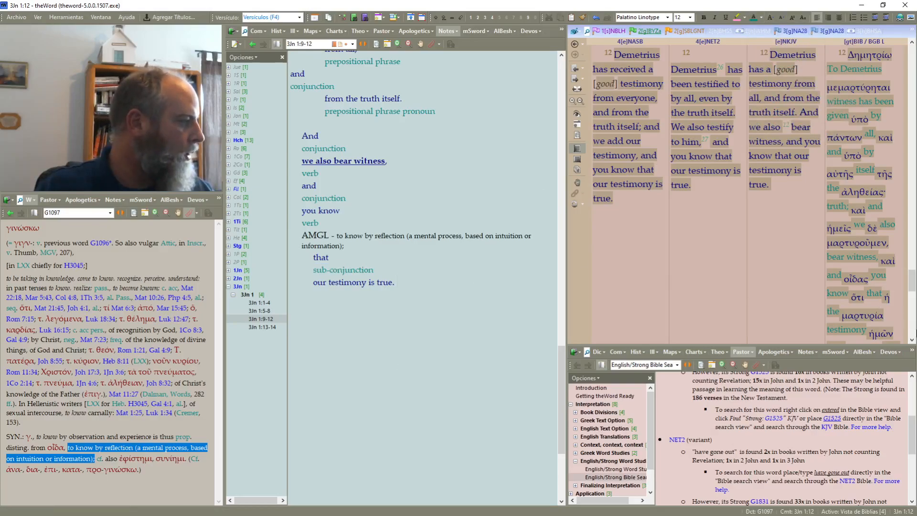
Step: Separate "our testimony" from "is true." and add the correctly spelled label "possessive pronoun subject" below it, checking the Greek parsing of ἡμῶν
{"action": "left_click", "coordinate": [912, 340]}
{"action": "left_click", "coordinate": [912, 340]}
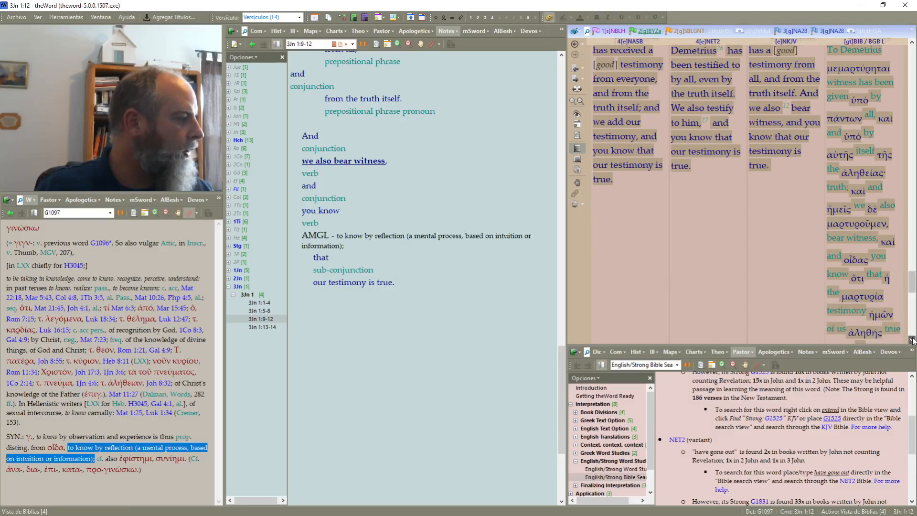
{"action": "mouse_move", "coordinate": [868, 297]}
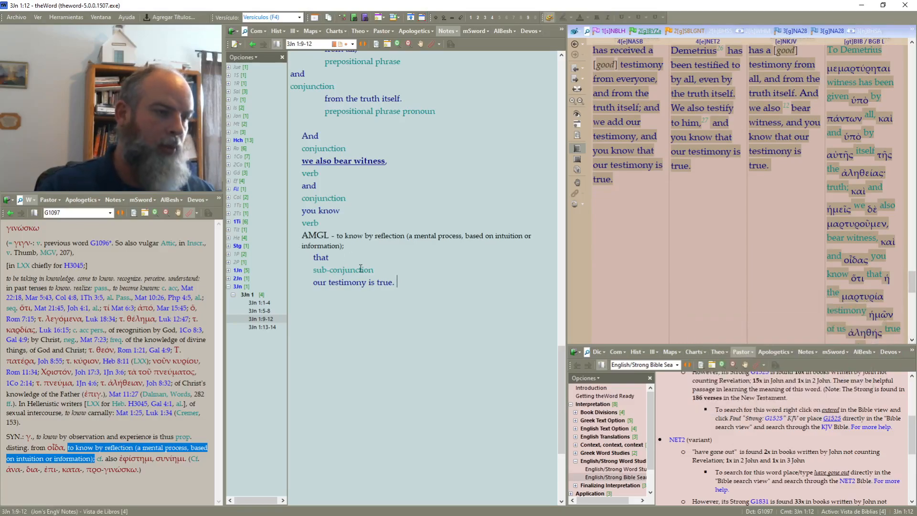
{"action": "left_click", "coordinate": [368, 282]}
{"action": "key", "text": "Return"}
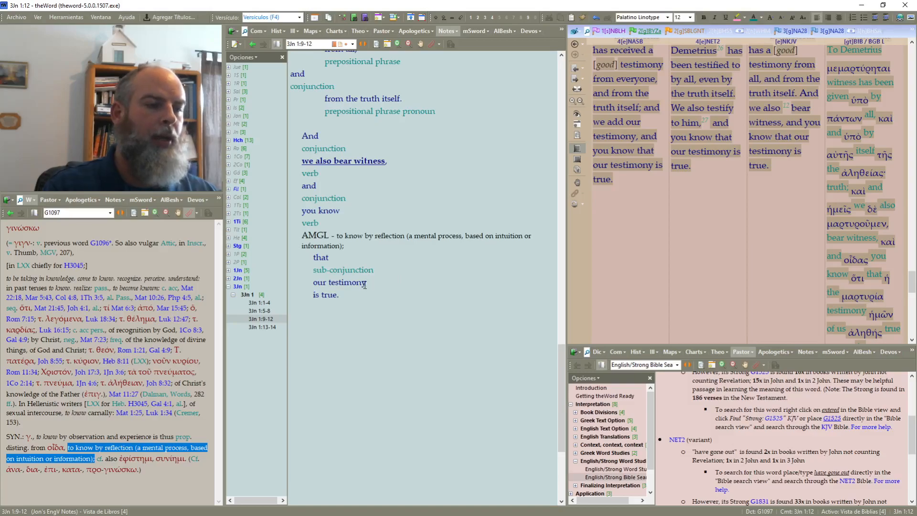
{"action": "key", "text": "Return"}
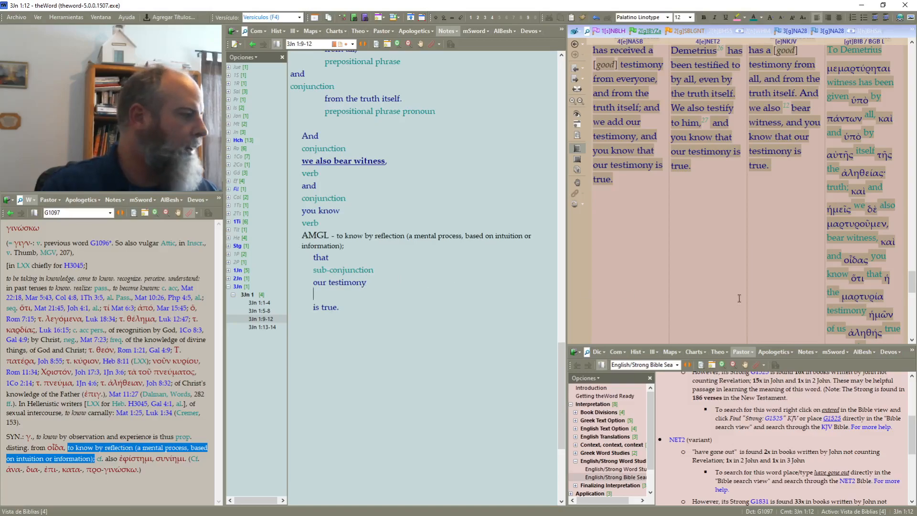
{"action": "mouse_move", "coordinate": [880, 316]}
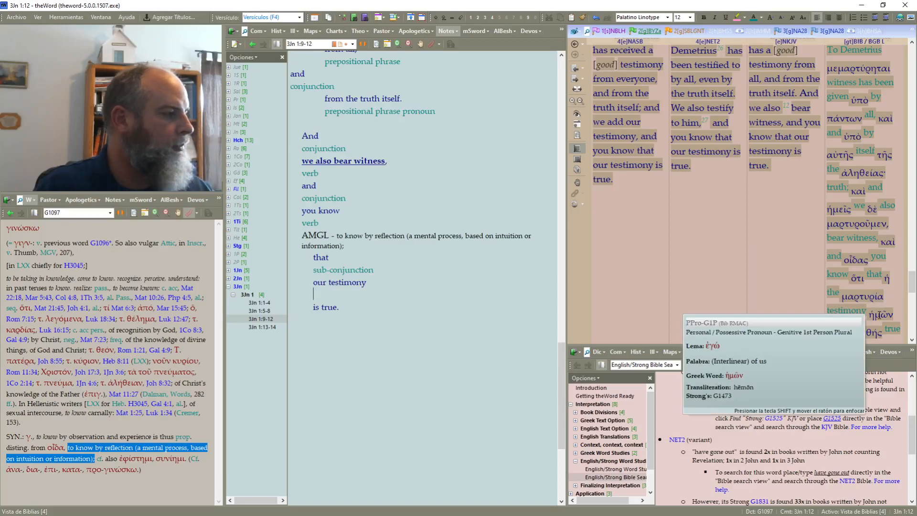
{"action": "type", "text": "possesive pronoun subject"}
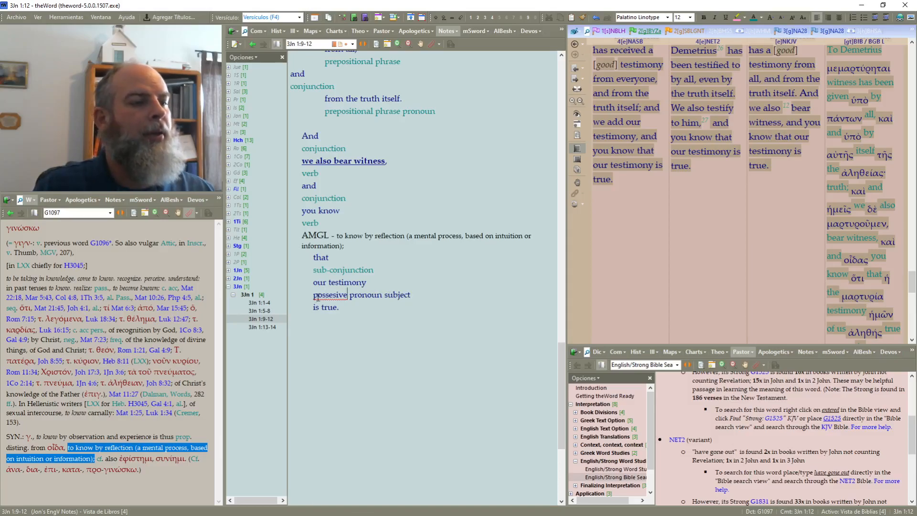
{"action": "right_click", "coordinate": [318, 296]}
{"action": "left_click", "coordinate": [350, 168]}
Step: Colour the "possessive pronoun subject" label teal
{"action": "left_click_drag", "start_coordinate": [422, 295], "coordinate": [313, 295]}
{"action": "left_click", "coordinate": [753, 17]}
{"action": "left_click", "coordinate": [463, 220]}
Step: Make the word "testimony" bold in the "our testimony" line
{"action": "double_click", "coordinate": [338, 283]}
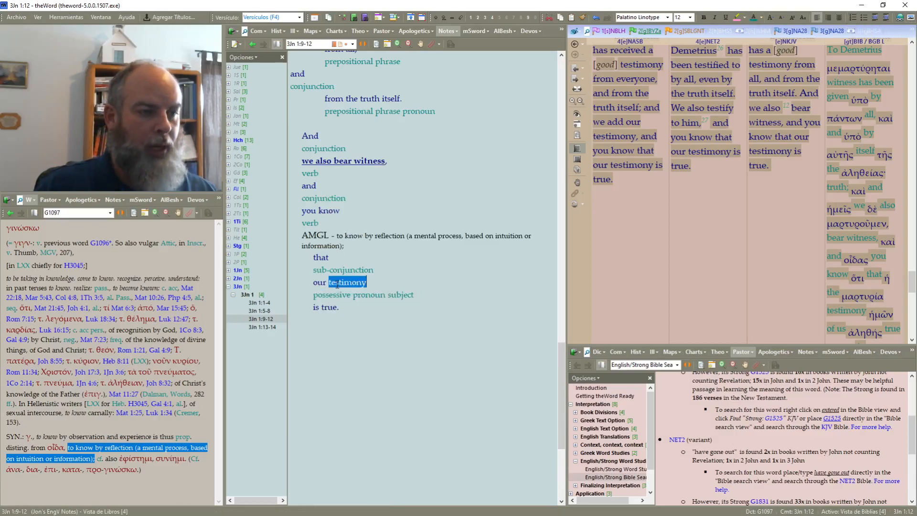
{"action": "key", "text": "ctrl+b"}
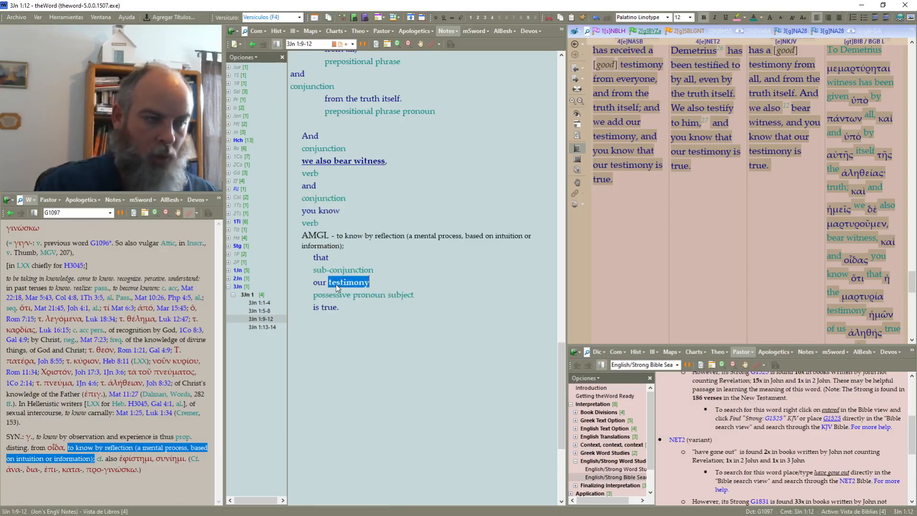
{"action": "left_click", "coordinate": [487, 322]}
Step: Split "is" and "true." onto separate lines and make "is" bold and underlined
{"action": "left_click", "coordinate": [836, 302]}
{"action": "mouse_move", "coordinate": [853, 293]}
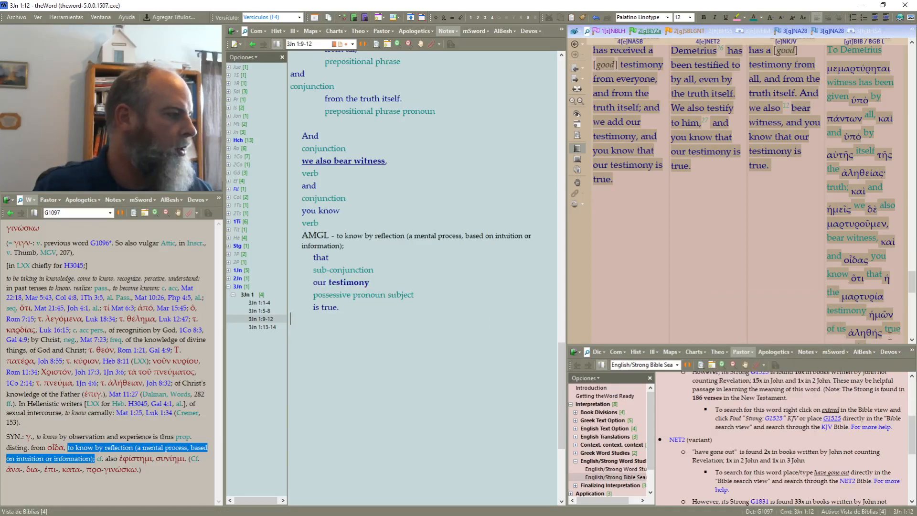
{"action": "scroll", "coordinate": [897, 340], "scroll_direction": "down", "scroll_amount": 2}
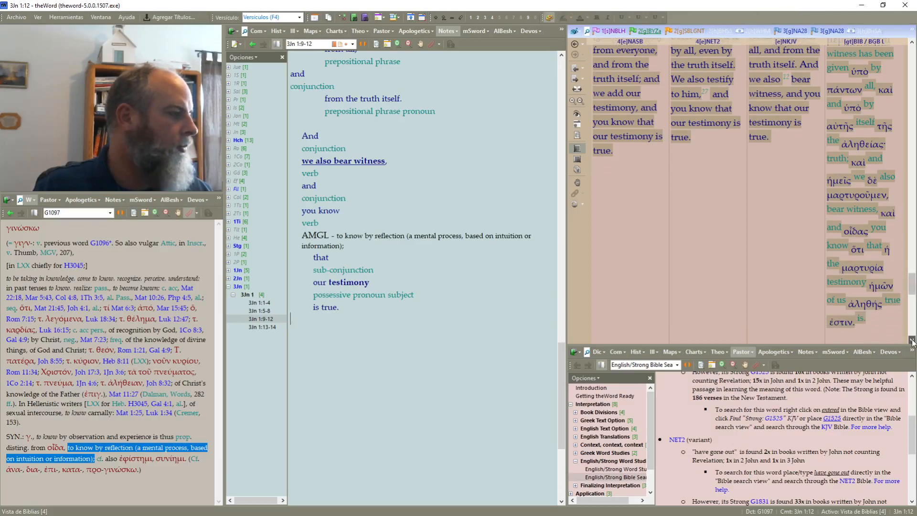
{"action": "left_click", "coordinate": [366, 352]}
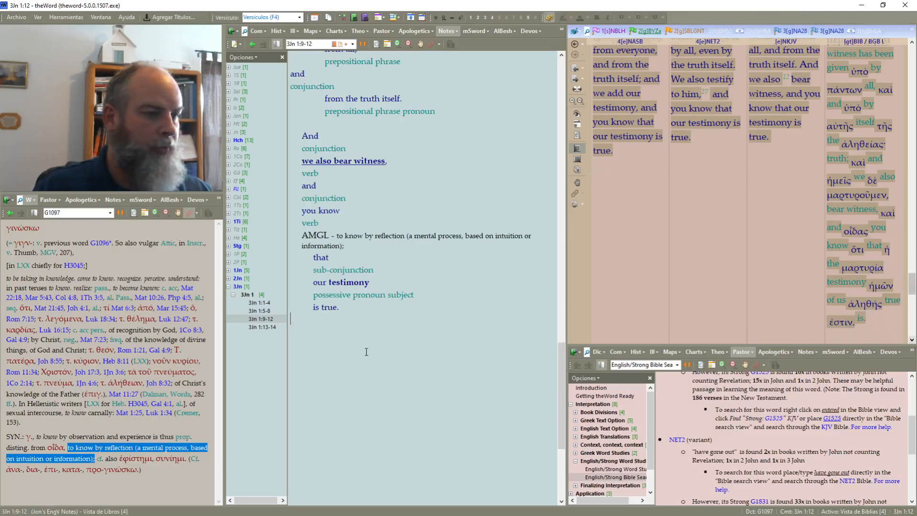
{"action": "left_click", "coordinate": [323, 307]}
{"action": "key", "text": "Return"}
{"action": "left_click_drag", "start_coordinate": [321, 307], "coordinate": [313, 308]}
{"action": "key", "text": "ctrl+u"}
{"action": "left_click", "coordinate": [338, 317]}
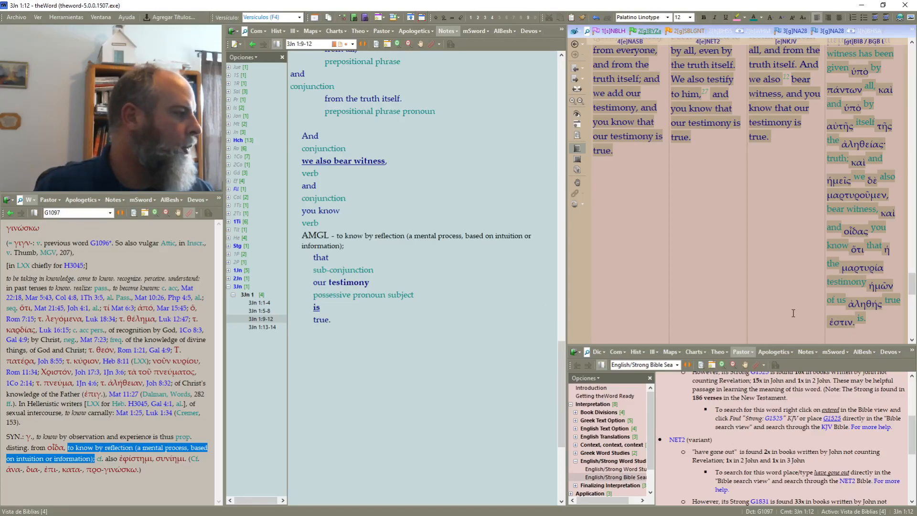
Step: Check the Greek parsing of ἀληθής and add the label "subject" in teal below "true."
{"action": "mouse_move", "coordinate": [874, 301]}
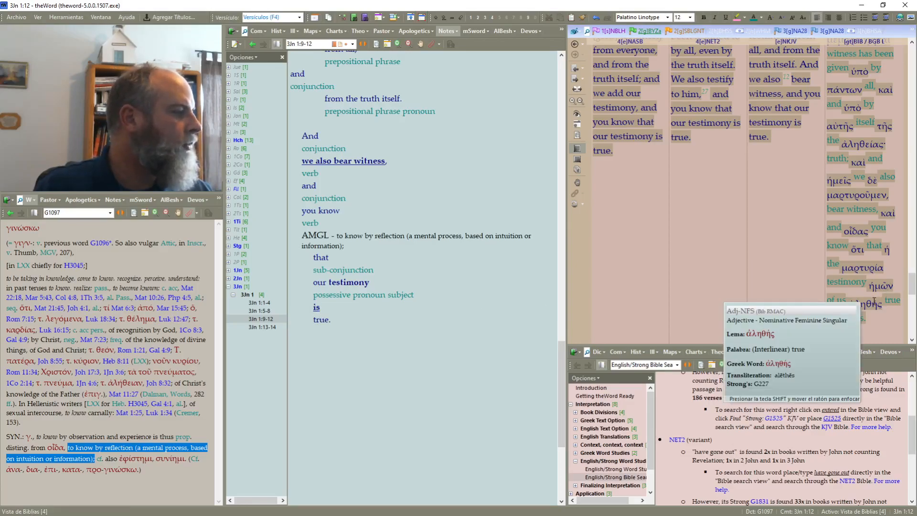
{"action": "left_click", "coordinate": [360, 319]}
{"action": "key", "text": "Return"}
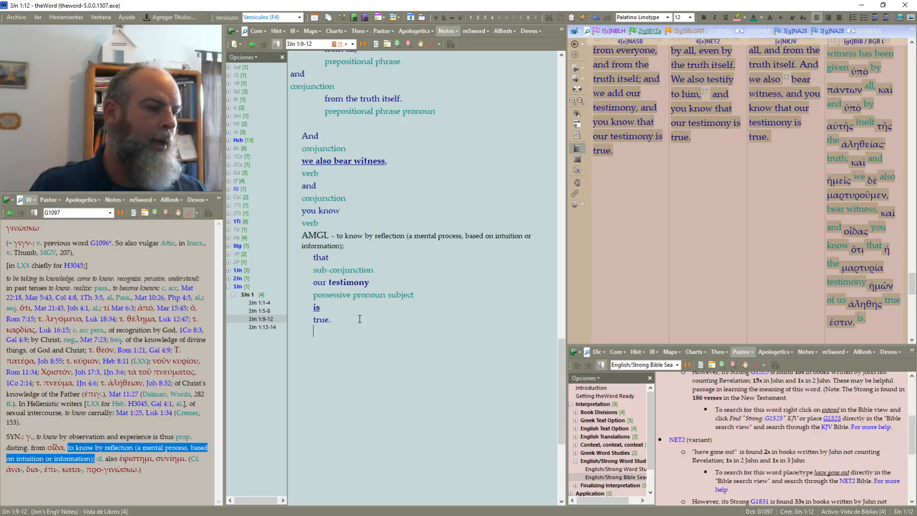
{"action": "type", "text": "subjefct"}
{"action": "key", "text": "BackSpace"}
{"action": "key", "text": "BackSpace"}
{"action": "key", "text": "BackSpace"}
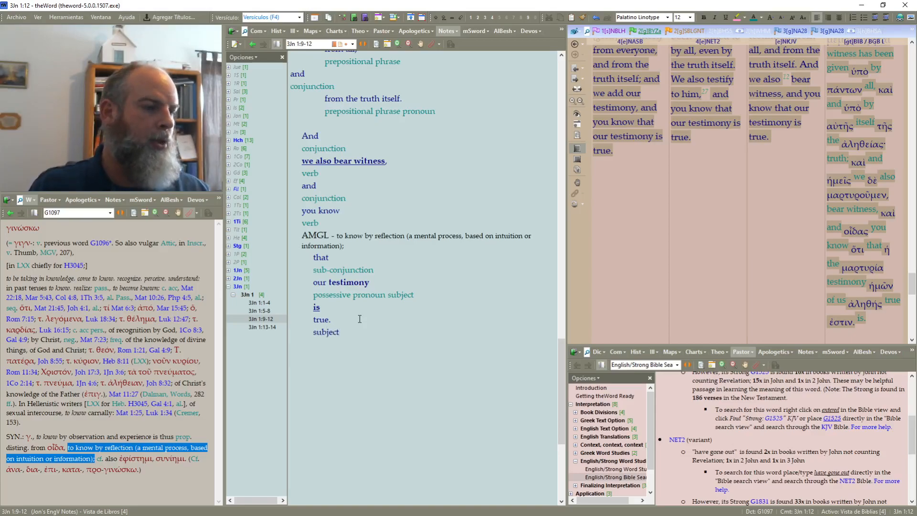
{"action": "left_click_drag", "start_coordinate": [346, 331], "coordinate": [312, 332]}
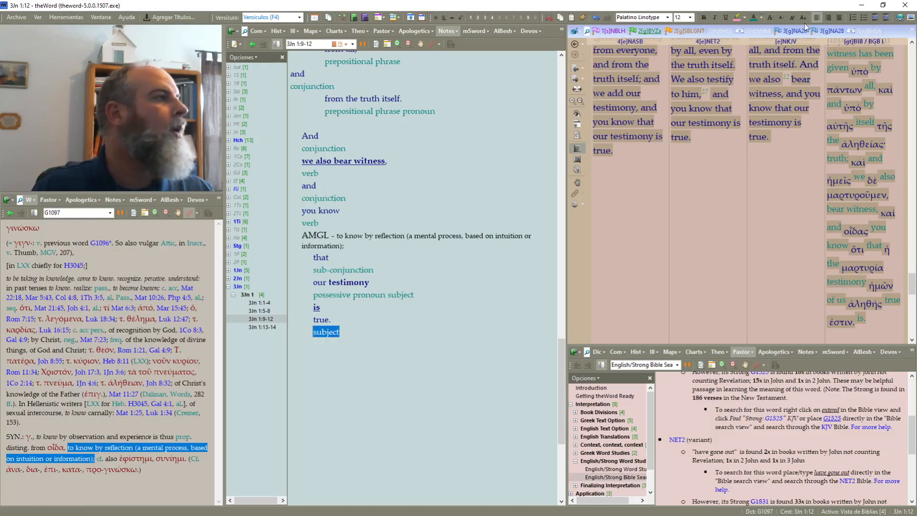
Step: Indent the "our testimony" and "true." lines, together with their labels, one level further
{"action": "left_click_drag", "start_coordinate": [414, 295], "coordinate": [314, 281]}
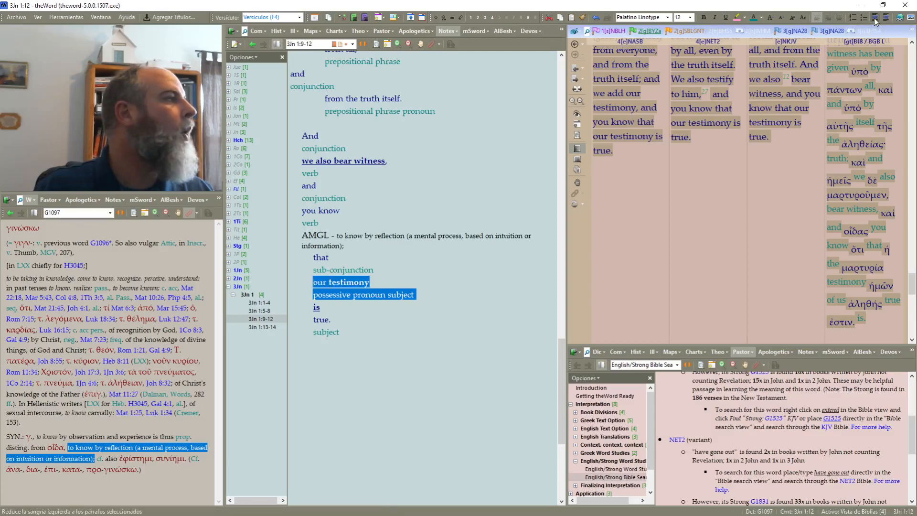
{"action": "key", "text": "Tab"}
{"action": "left_click", "coordinate": [402, 295]}
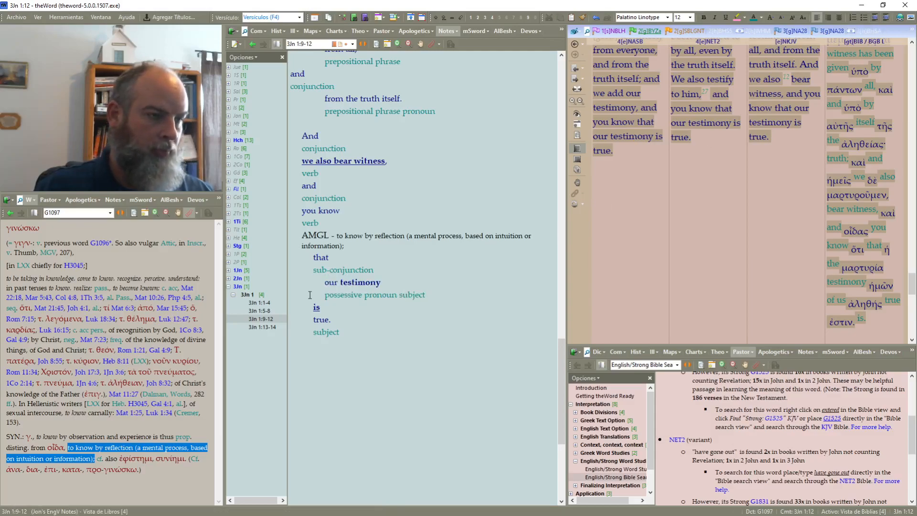
{"action": "left_click_drag", "start_coordinate": [340, 332], "coordinate": [314, 319]}
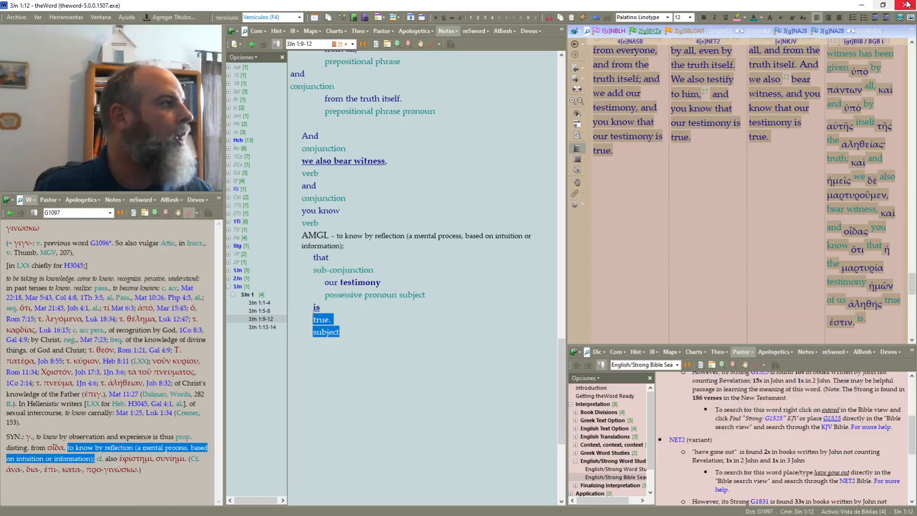
{"action": "key", "text": "Tab"}
{"action": "left_click", "coordinate": [413, 314]}
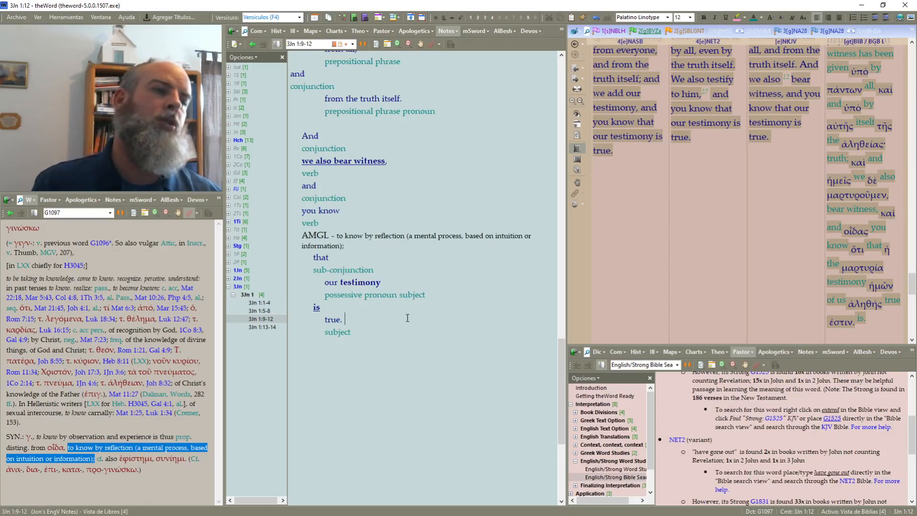
Step: Add a new line reading "3 John 1:9" directly below the note's "3John 1:9-12" title
{"action": "scroll", "coordinate": [452, 334], "scroll_direction": "up", "scroll_amount": 10}
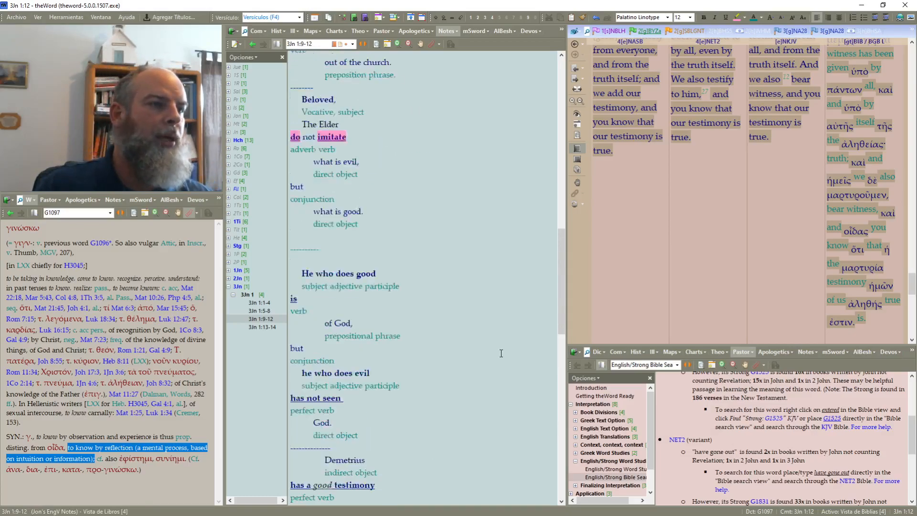
{"action": "scroll", "coordinate": [512, 346], "scroll_direction": "up", "scroll_amount": 8}
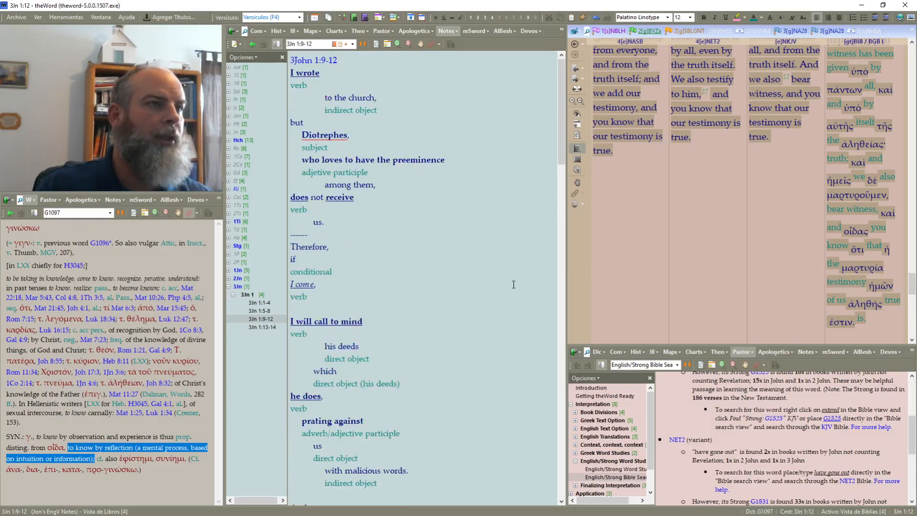
{"action": "key", "text": "Return"}
{"action": "type", "text": "2"}
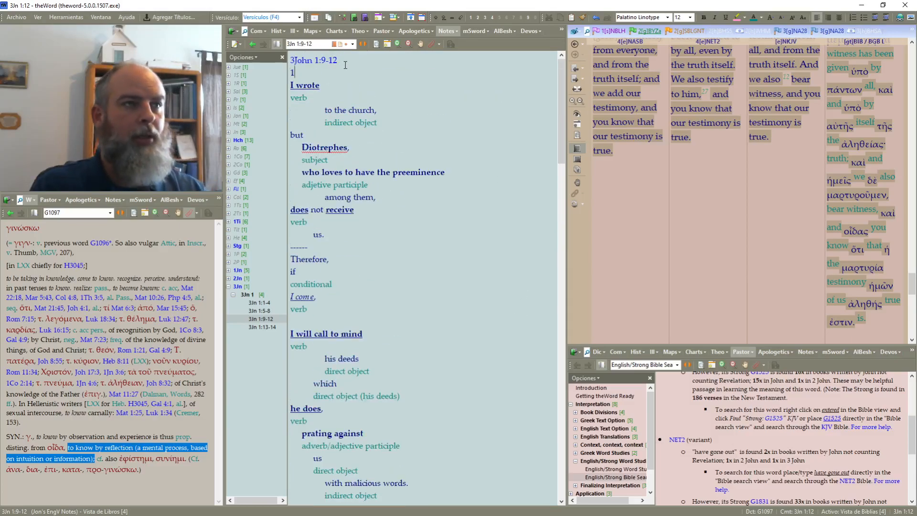
{"action": "key", "text": "BackSpace"}
{"action": "type", "text": "3 J"}
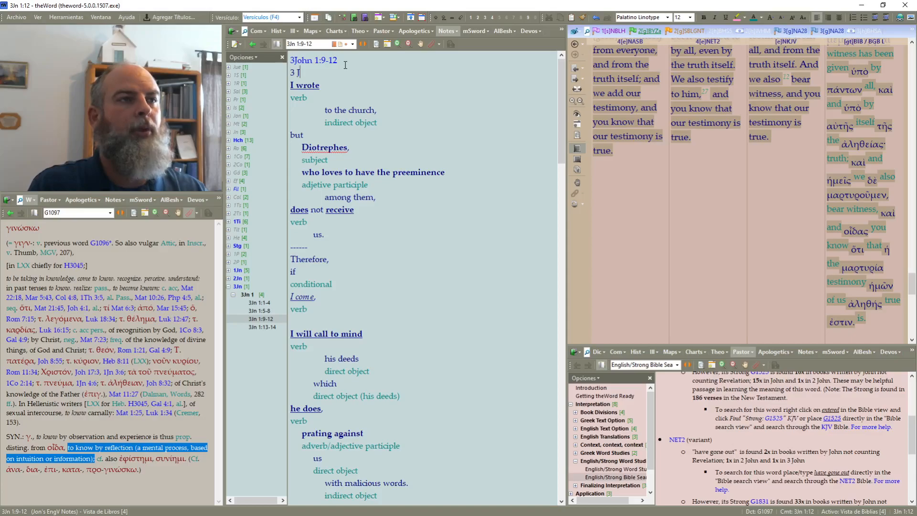
{"action": "type", "text": "ohn 1:9"}
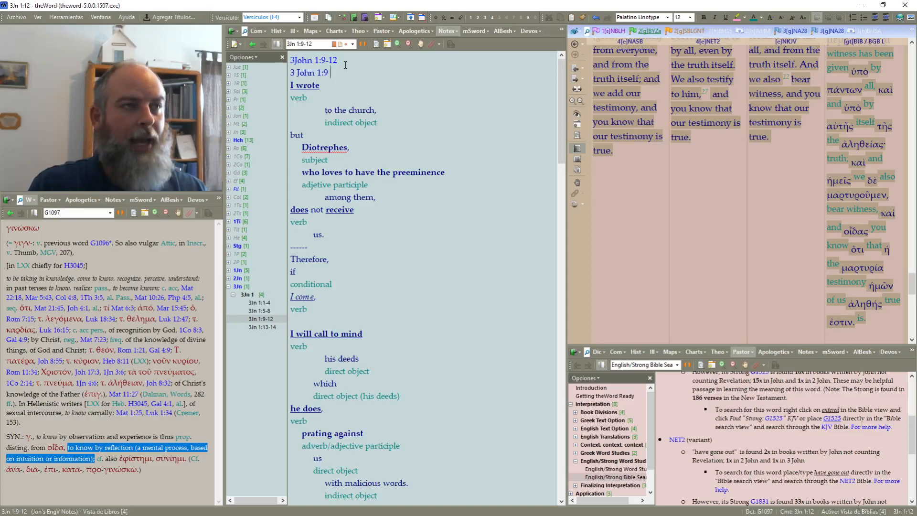
{"action": "mouse_move", "coordinate": [314, 80]}
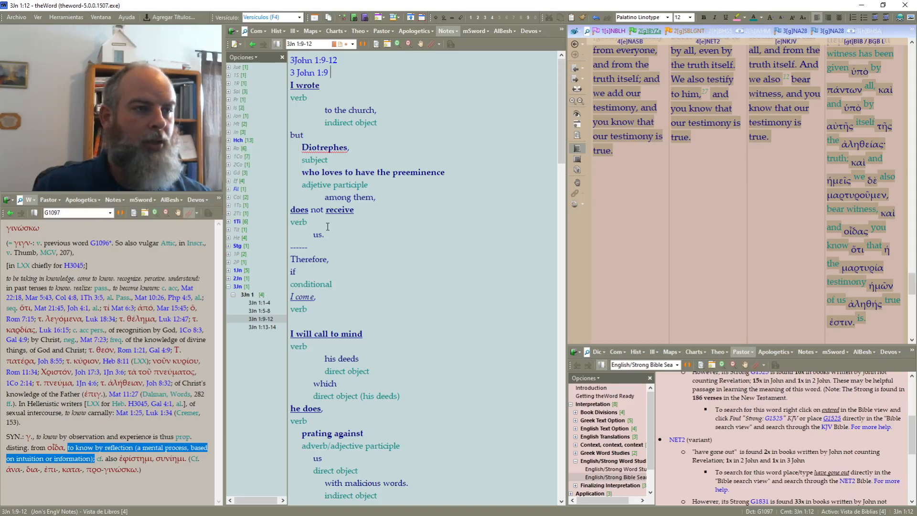
Step: Replace the dashed divider above "Therefore," with the verse heading "3 John 1:10"
{"action": "double_click", "coordinate": [334, 243]}
{"action": "type", "text": "3 John "}
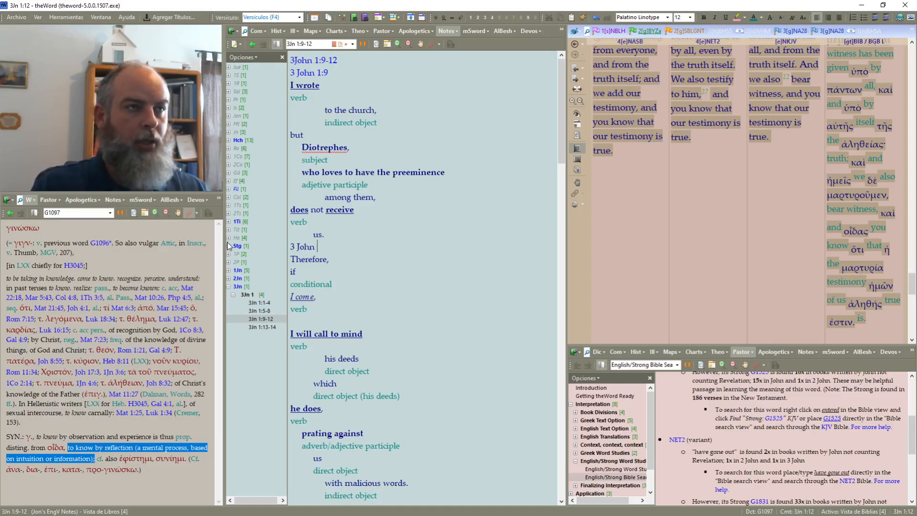
{"action": "type", "text": "1:10"}
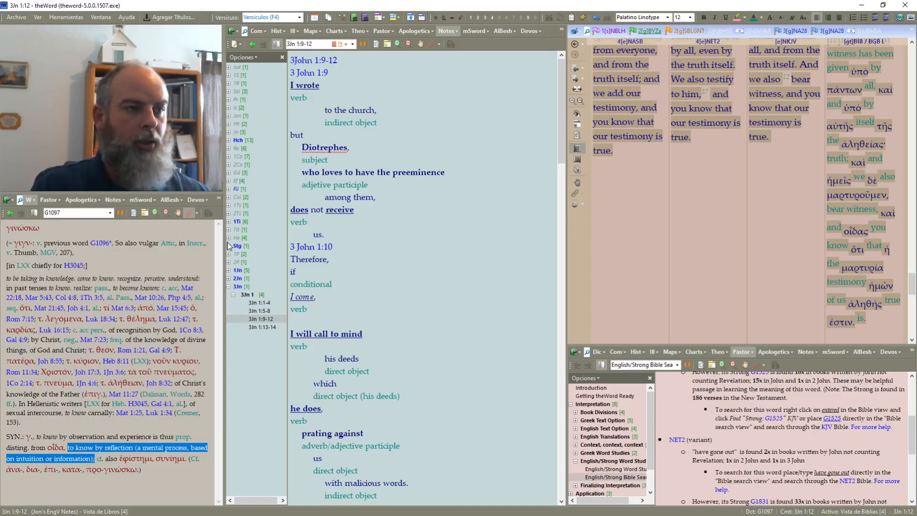
{"action": "mouse_move", "coordinate": [317, 254]}
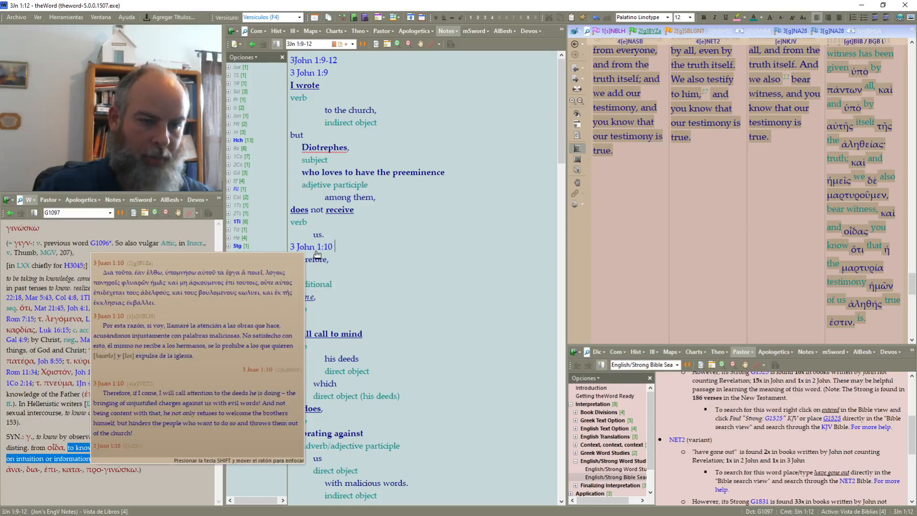
Step: Replace the dashed divider above "Beloved," with the verse heading "3 John 1:11" and add a blank line above it
{"action": "scroll", "coordinate": [492, 313], "scroll_direction": "down", "scroll_amount": 20}
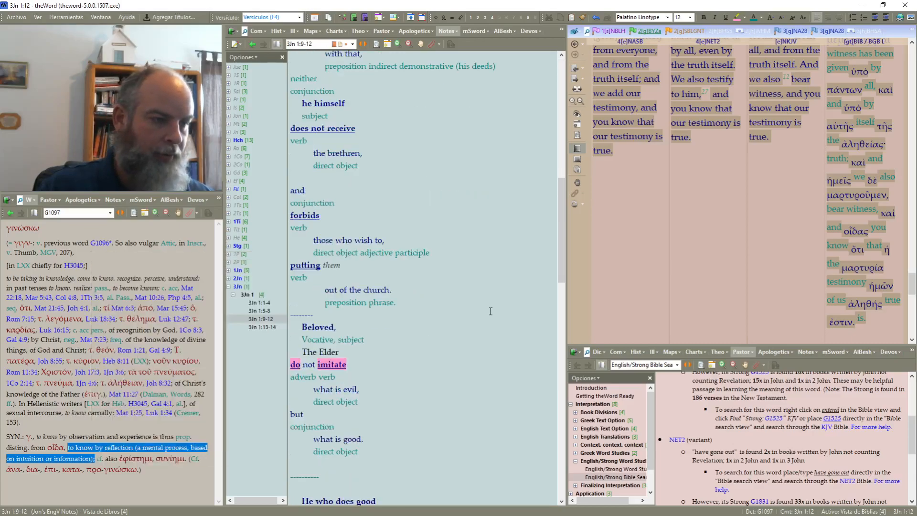
{"action": "scroll", "coordinate": [492, 313], "scroll_direction": "down", "scroll_amount": 1}
{"action": "left_click_drag", "start_coordinate": [311, 271], "coordinate": [247, 276]}
{"action": "type", "text": "3 John 1:11"}
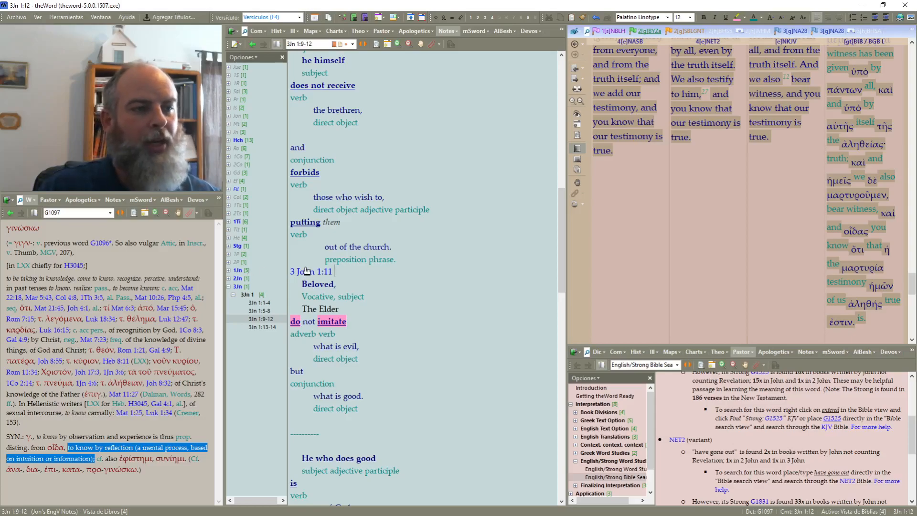
{"action": "mouse_move", "coordinate": [307, 271]}
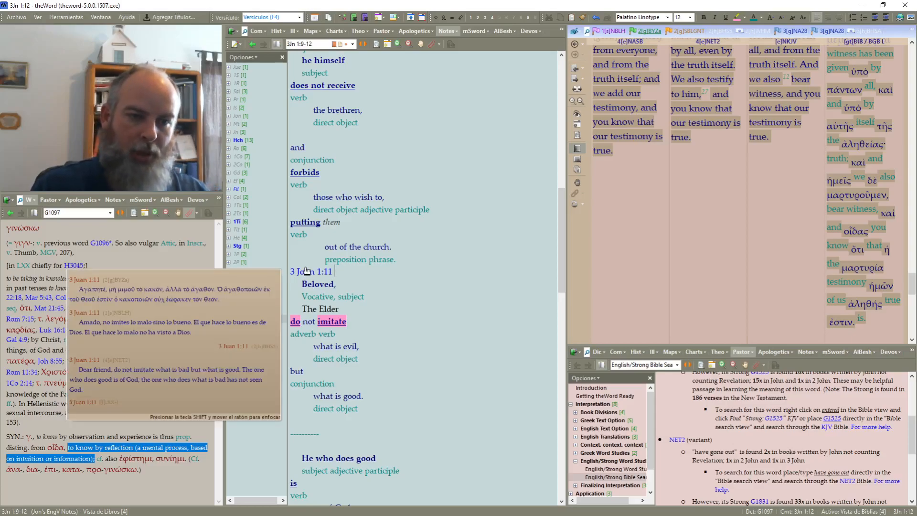
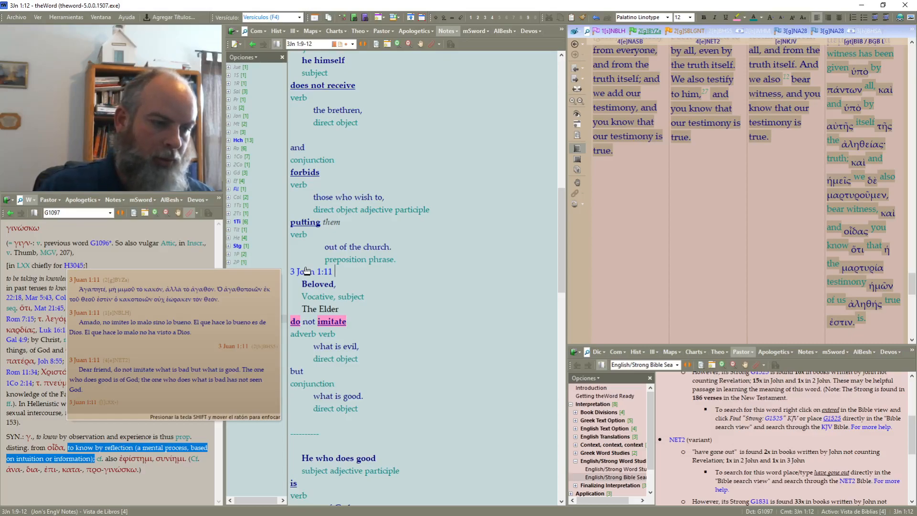
{"action": "scroll", "coordinate": [432, 303], "scroll_direction": "down", "scroll_amount": 3}
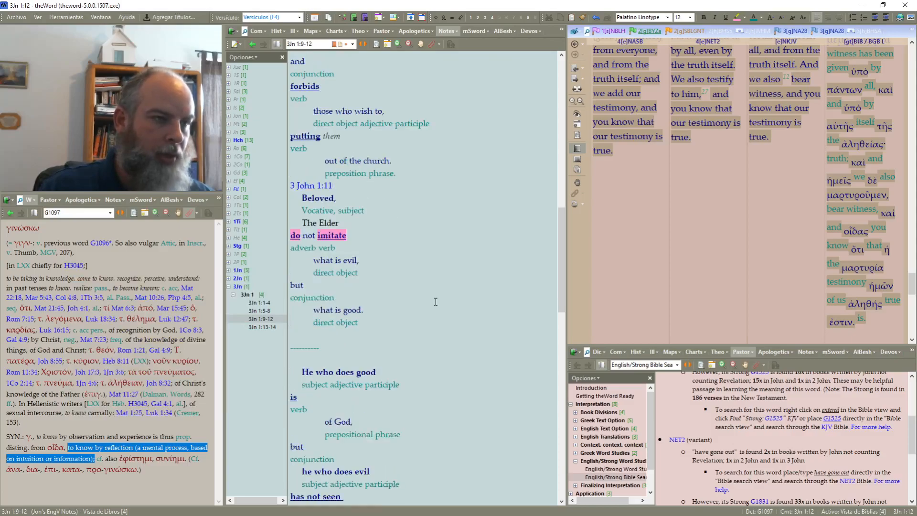
{"action": "left_click", "coordinate": [412, 170]}
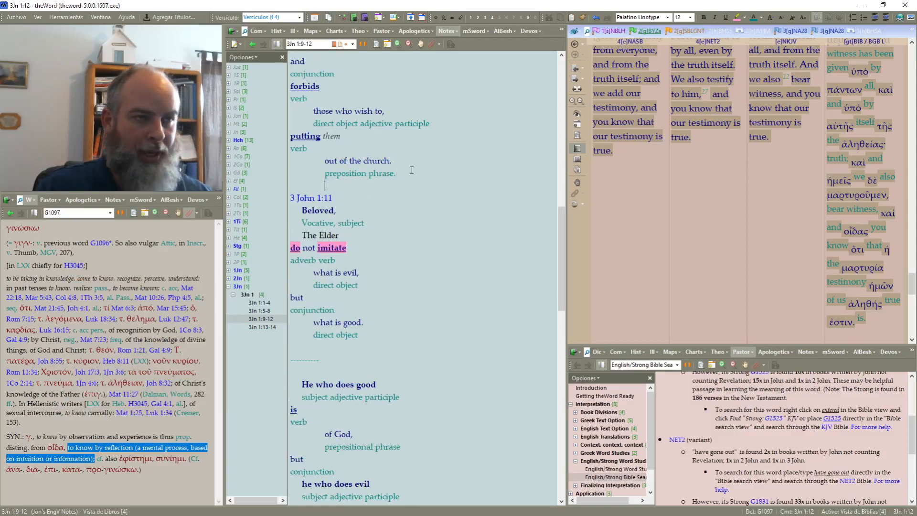
{"action": "scroll", "coordinate": [412, 177], "scroll_direction": "down", "scroll_amount": 7}
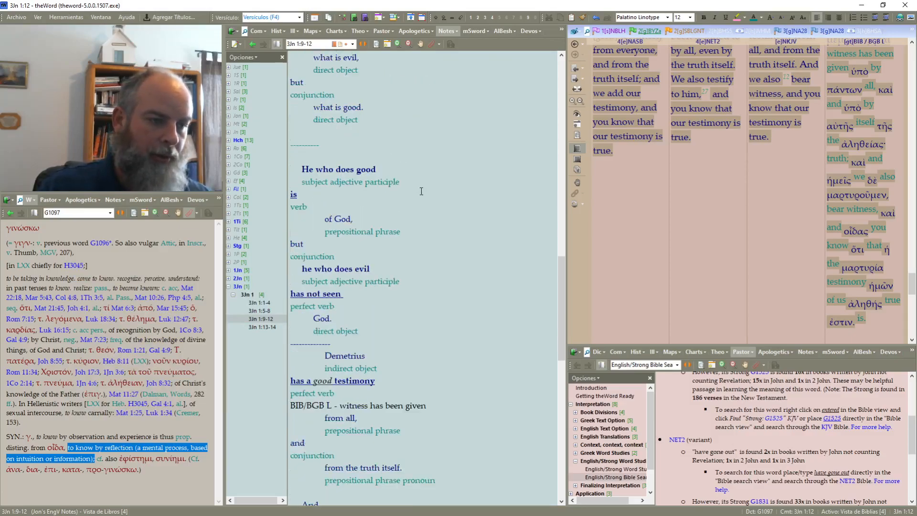
{"action": "scroll", "coordinate": [421, 191], "scroll_direction": "up", "scroll_amount": 6}
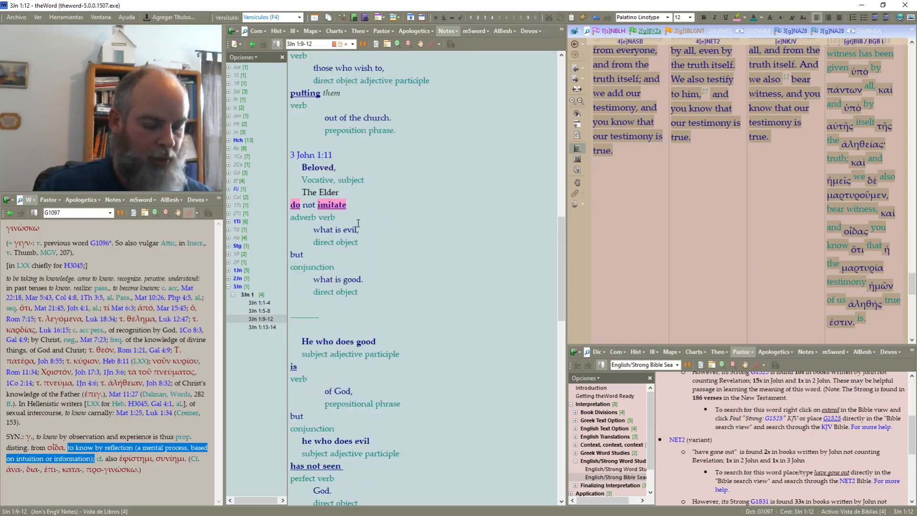
Step: Copy the bold "1. (" from the 3Jn 1:5-8 note's first heading and paste it before "3 John 1:9" in the 3Jn 1:9-12 note
{"action": "left_click", "coordinate": [270, 311]}
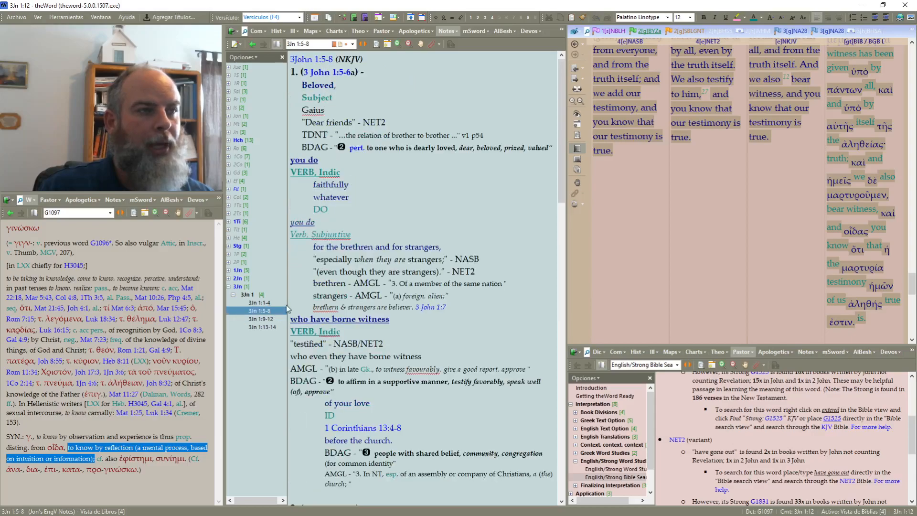
{"action": "left_click_drag", "start_coordinate": [304, 72], "coordinate": [288, 83]}
{"action": "key", "text": "ctrl+c"}
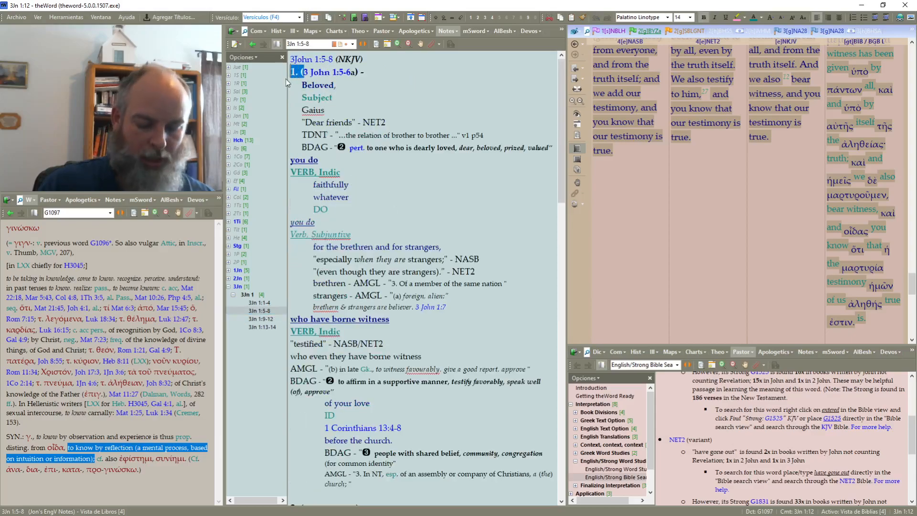
{"action": "left_click", "coordinate": [254, 319]}
{"action": "left_click", "coordinate": [338, 279]}
{"action": "left_click", "coordinate": [335, 75]}
{"action": "key", "text": "ctrl+v"}
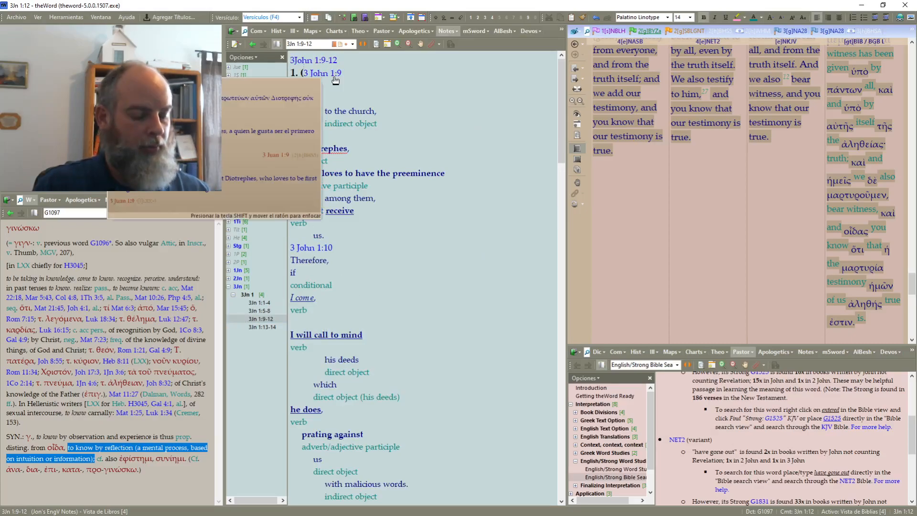
Step: Prefix the "3 John 1:10" heading with a bold "2. (" and add a blank line above it
{"action": "scroll", "coordinate": [355, 164], "scroll_direction": "down", "scroll_amount": 2}
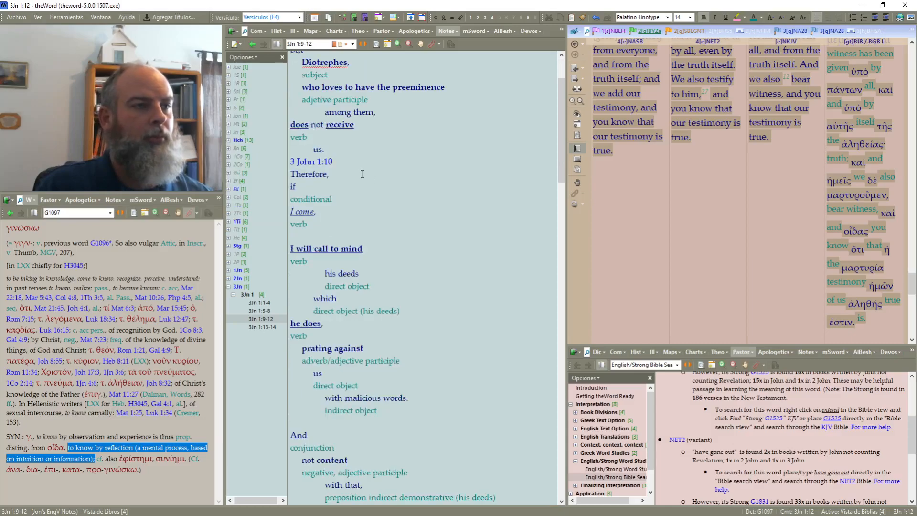
{"action": "left_click", "coordinate": [355, 164]}
{"action": "key", "text": "Home"}
{"action": "key", "text": "ctrl+v"}
{"action": "key", "text": "Home"}
{"action": "key", "text": "Delete"}
{"action": "type", "text": "2"}
{"action": "key", "text": "Up"}
Step: Prefix the "3 John 1:11" heading with a bold "3. ("
{"action": "scroll", "coordinate": [355, 163], "scroll_direction": "down", "scroll_amount": 9}
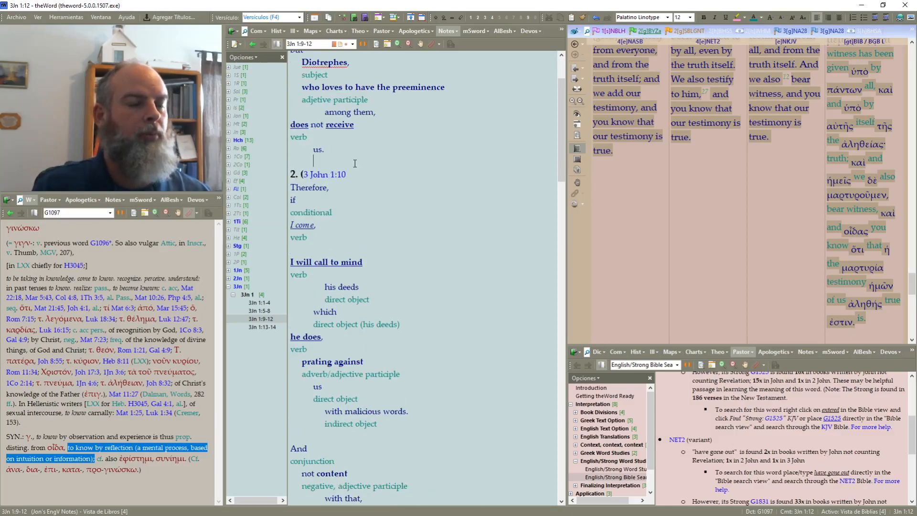
{"action": "scroll", "coordinate": [375, 240], "scroll_direction": "down", "scroll_amount": 3}
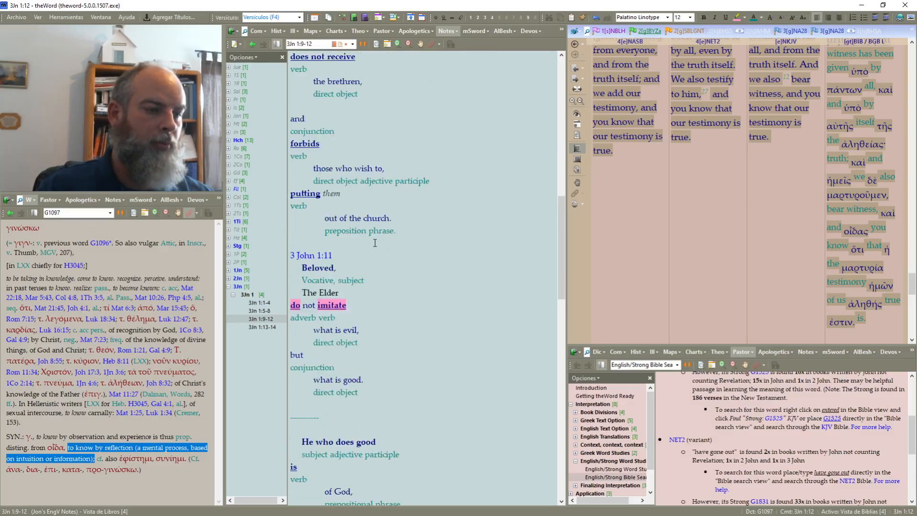
{"action": "left_click", "coordinate": [365, 258]}
{"action": "key", "text": "Delete"}
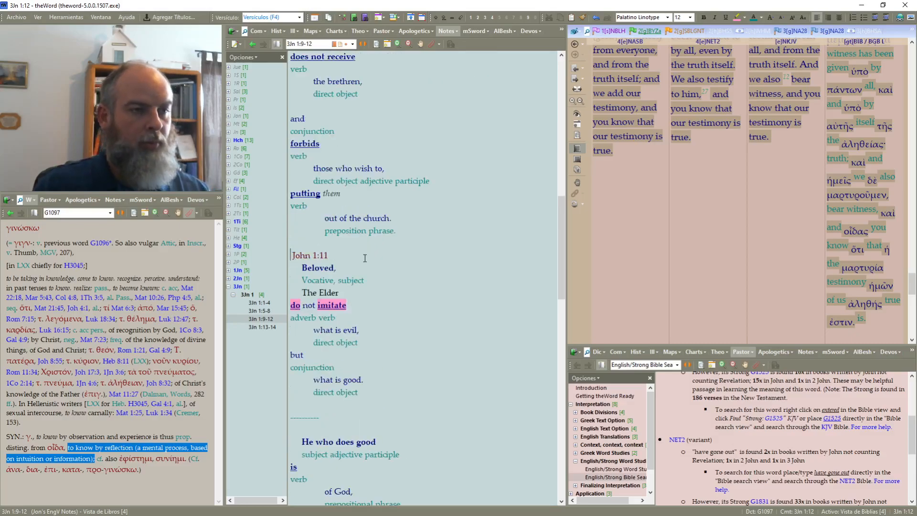
{"action": "type", "text": "1. (3"}
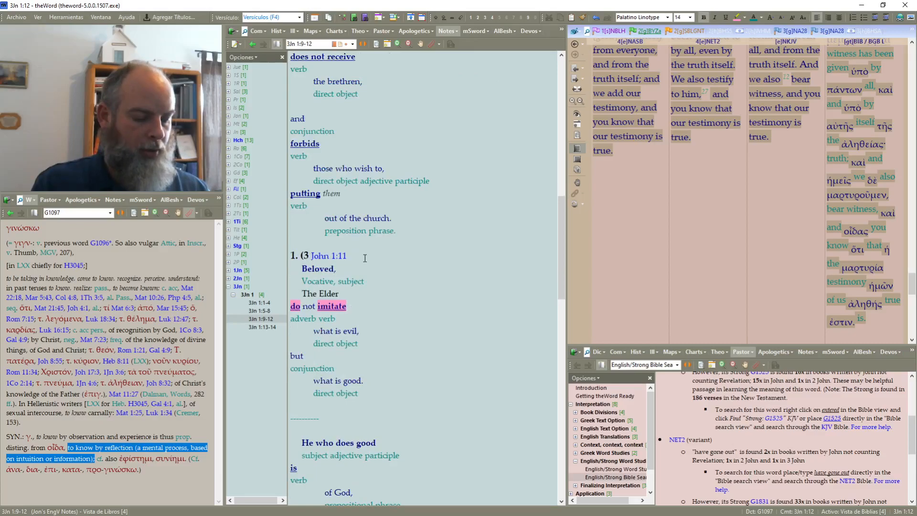
{"action": "key", "text": "BackSpace"}
{"action": "key", "text": "Right"}
{"action": "type", "text": "3"}
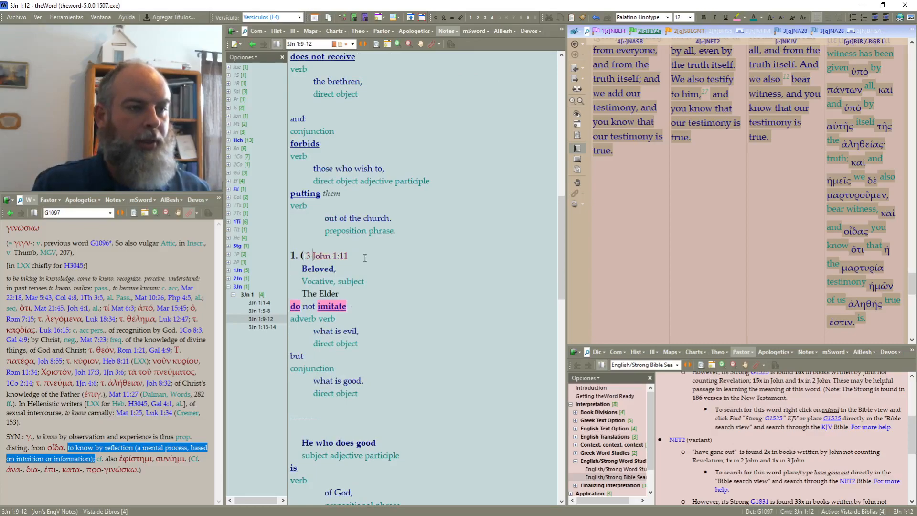
{"action": "key", "text": "BackSpace"}
{"action": "key", "text": "End"}
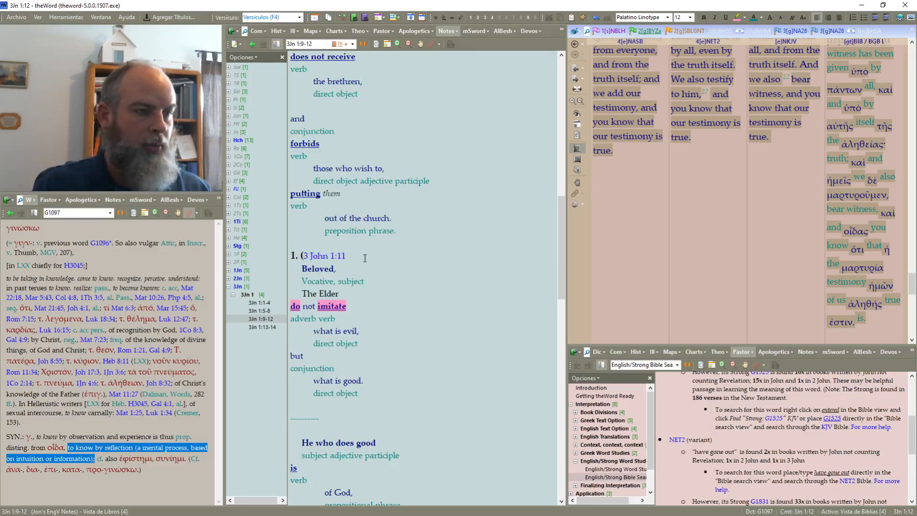
{"action": "key", "text": "Home"}
{"action": "key", "text": "Delete"}
{"action": "type", "text": "3"}
{"action": "scroll", "coordinate": [365, 258], "scroll_direction": "down", "scroll_amount": 3}
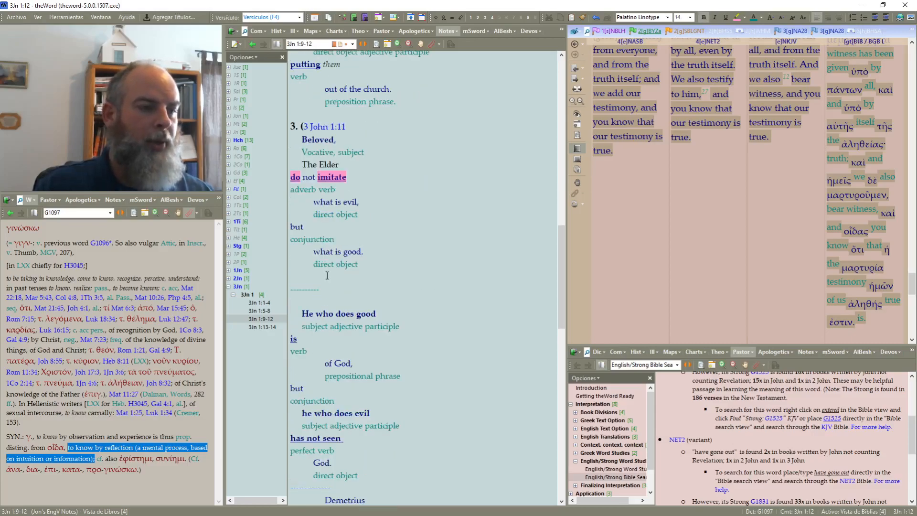
Step: Replace the dashed divider above "Demetrius" with the bold heading "4. (3 John 1:12"
{"action": "left_click_drag", "start_coordinate": [325, 290], "coordinate": [302, 290]}
{"action": "left_click", "coordinate": [314, 299]}
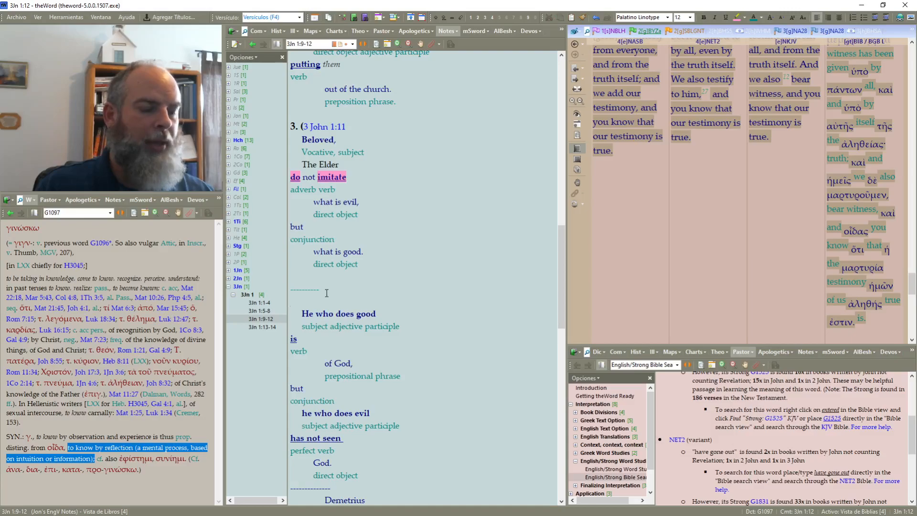
{"action": "scroll", "coordinate": [380, 320], "scroll_direction": "down", "scroll_amount": 3}
{"action": "left_click_drag", "start_coordinate": [334, 359], "coordinate": [267, 359]}
{"action": "type", "text": "1. ("}
{"action": "key", "text": "Delete"}
{"action": "type", "text": "4"}
{"action": "key", "text": "End"}
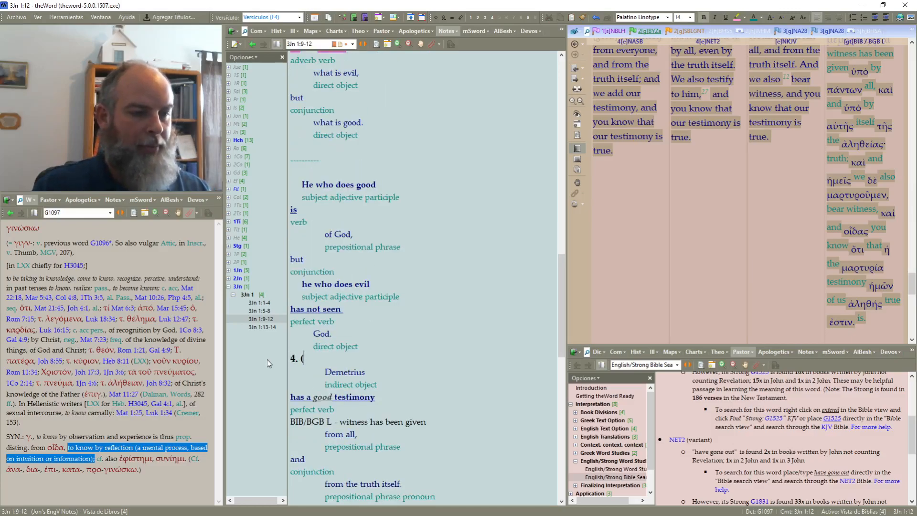
{"action": "type", "text": "3 John"}
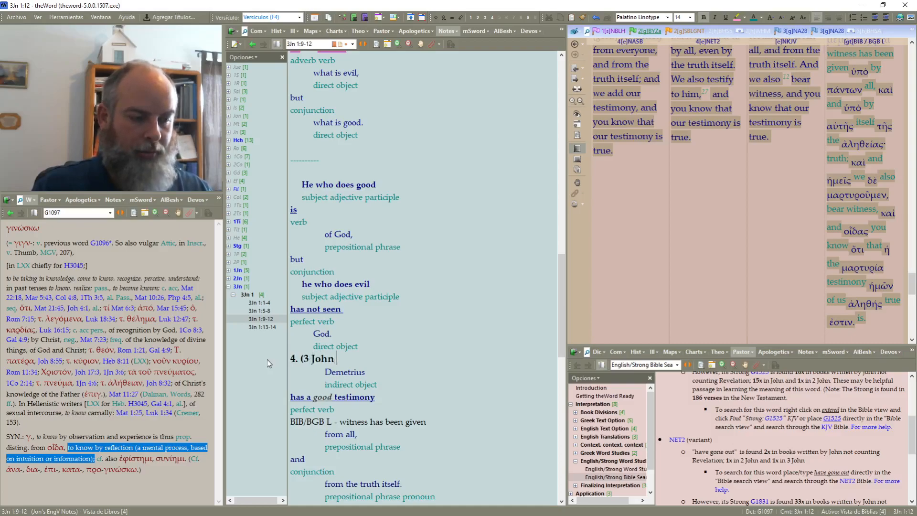
{"action": "type", "text": " 1:12"}
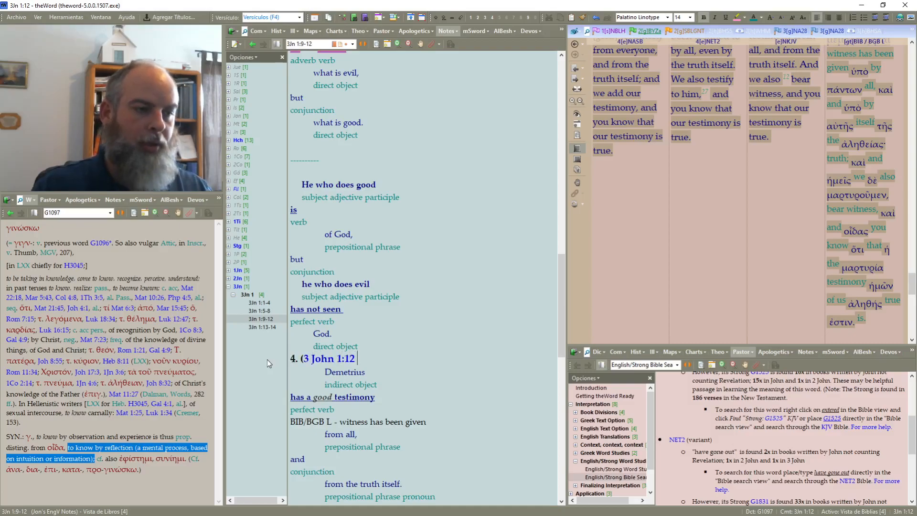
Step: Complete the "4. (3 John 1:12" heading with a closing parenthesis and a dash
{"action": "scroll", "coordinate": [442, 319], "scroll_direction": "down", "scroll_amount": 3}
{"action": "scroll", "coordinate": [442, 319], "scroll_direction": "down", "scroll_amount": 10}
{"action": "scroll", "coordinate": [457, 286], "scroll_direction": "up", "scroll_amount": 15}
{"action": "scroll", "coordinate": [458, 286], "scroll_direction": "up", "scroll_amount": 2}
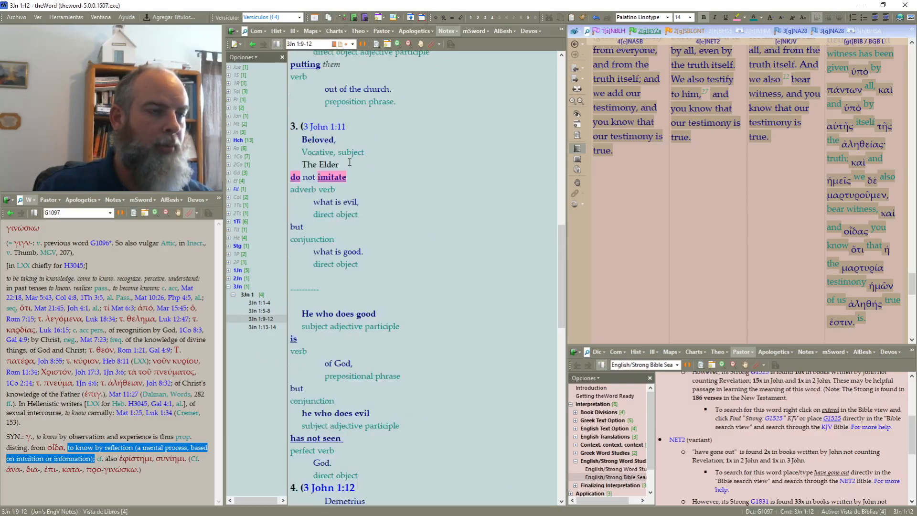
{"action": "scroll", "coordinate": [365, 383], "scroll_direction": "down", "scroll_amount": 5}
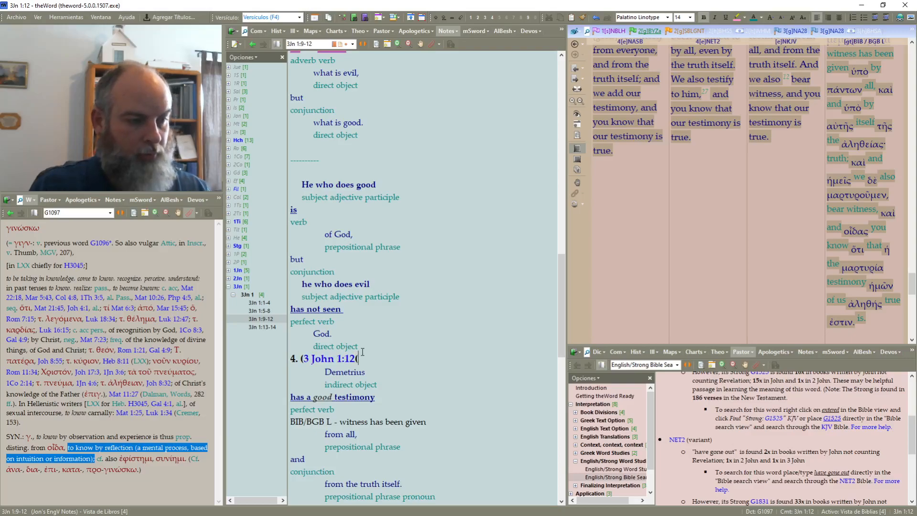
{"action": "key", "text": "BackSpace"}
{"action": "type", "text": ") -"}
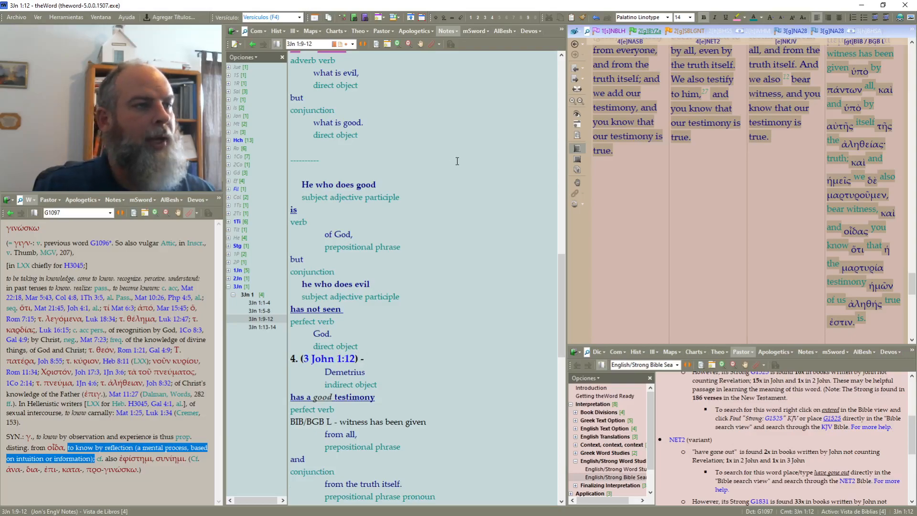
Step: Replace the plain reference in heading 3 with a bold "3 John 1:11)" followed by a dash
{"action": "scroll", "coordinate": [454, 160], "scroll_direction": "up", "scroll_amount": 8}
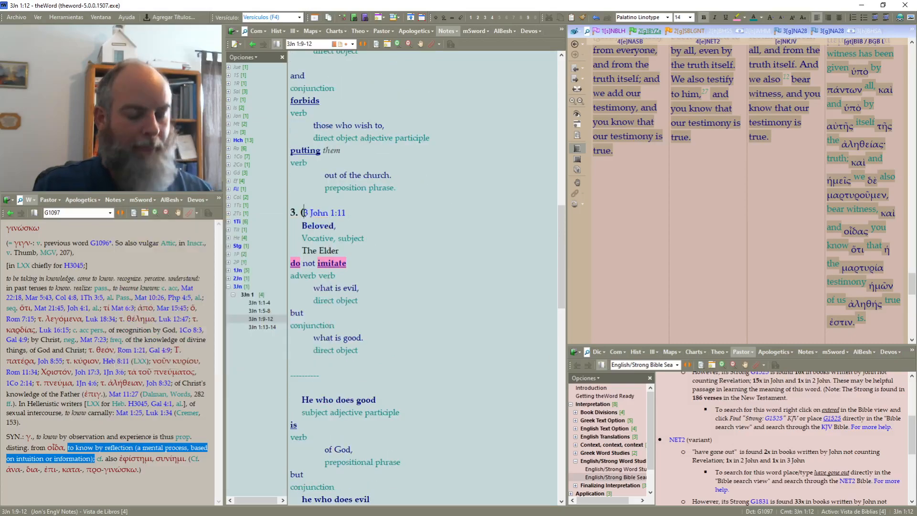
{"action": "type", "text": "3 John 1:11"}
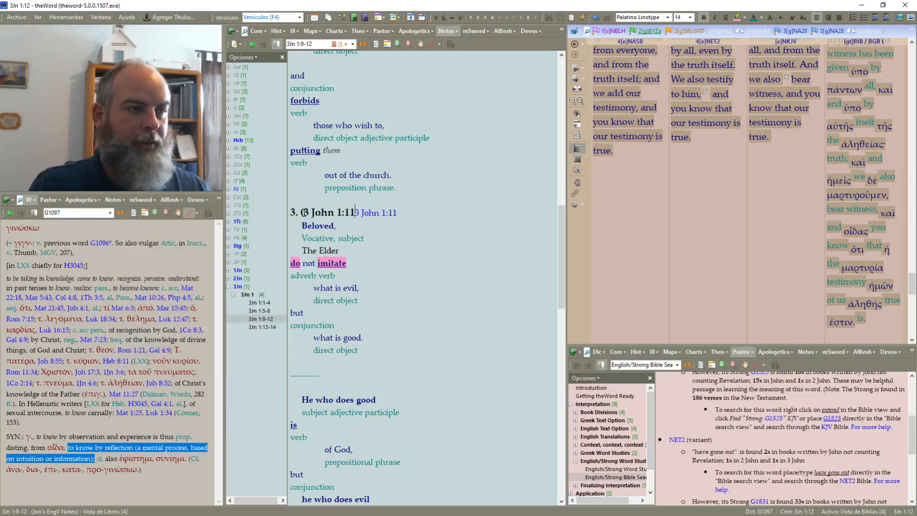
{"action": "type", "text": "("}
{"action": "key", "text": "BackSpace"}
{"action": "type", "text": ")"}
{"action": "key", "text": "shift+End"}
{"action": "key", "text": "Delete"}
{"action": "type", "text": "-"}
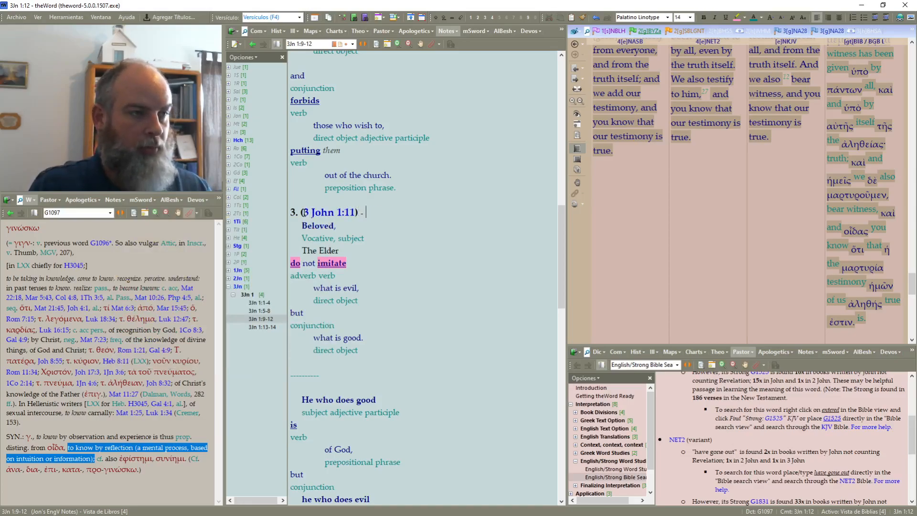
{"action": "key", "text": "Return"}
{"action": "type", "text": "A"}
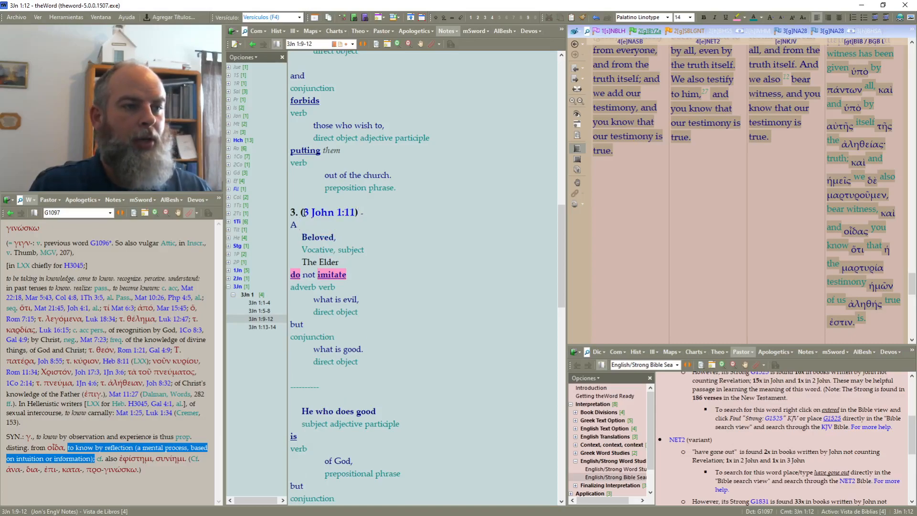
{"action": "key", "text": "BackSpace"}
{"action": "key", "text": "BackSpace"}
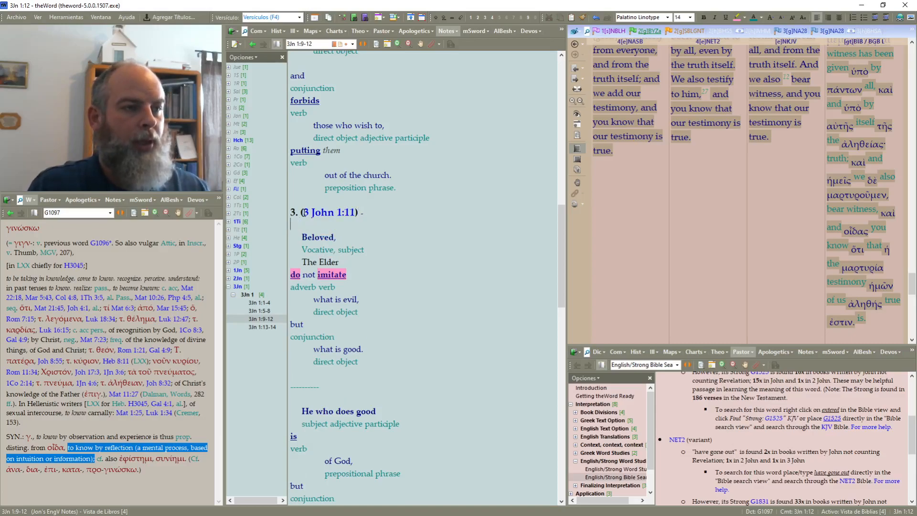
Step: Strip the dash from heading 3 and add a bold sub-heading "A. (3 John 1:11a) -" on the line below it
{"action": "left_click", "coordinate": [361, 212]}
{"action": "key", "text": "BackSpace"}
{"action": "key", "text": "BackSpace"}
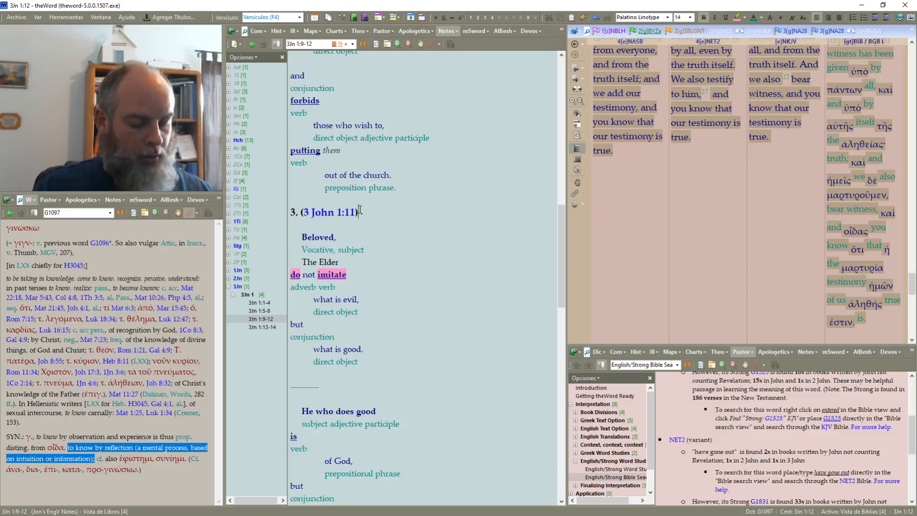
{"action": "key", "text": "Return"}
{"action": "type", "text": "A. -"}
{"action": "type", "text": "(3 John 1"}
{"action": "type", "text": ":11a) -"}
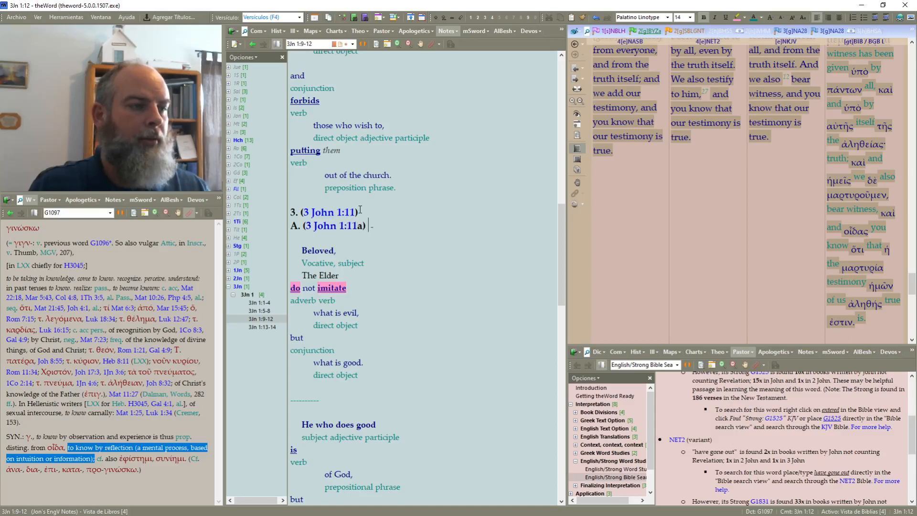
Step: Copy sub-heading A, remove the blank line beneath it, and put the dash back after heading 3
{"action": "key", "text": "End"}
{"action": "key", "text": "shift+Home"}
{"action": "key", "text": "ctrl+c"}
{"action": "left_click", "coordinate": [360, 209]}
{"action": "key", "text": "Down"}
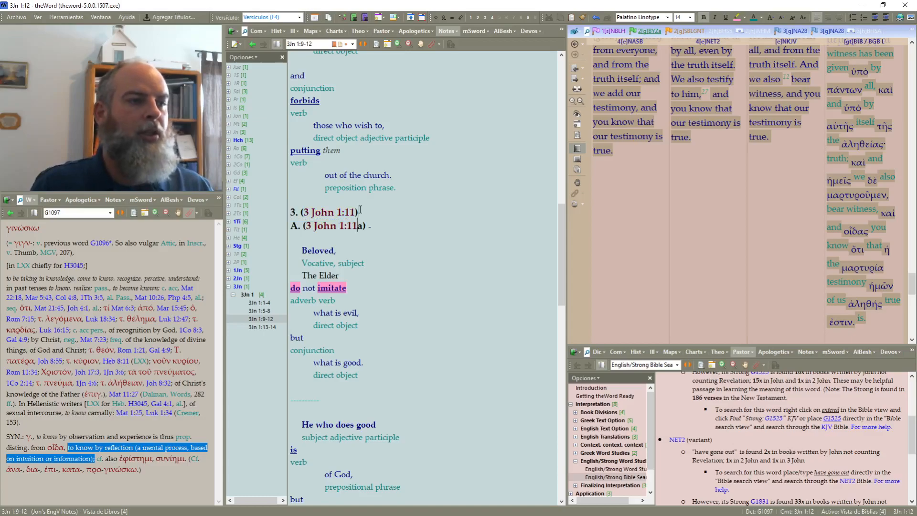
{"action": "key", "text": "End"}
{"action": "key", "text": "Delete"}
{"action": "left_click", "coordinate": [360, 210]}
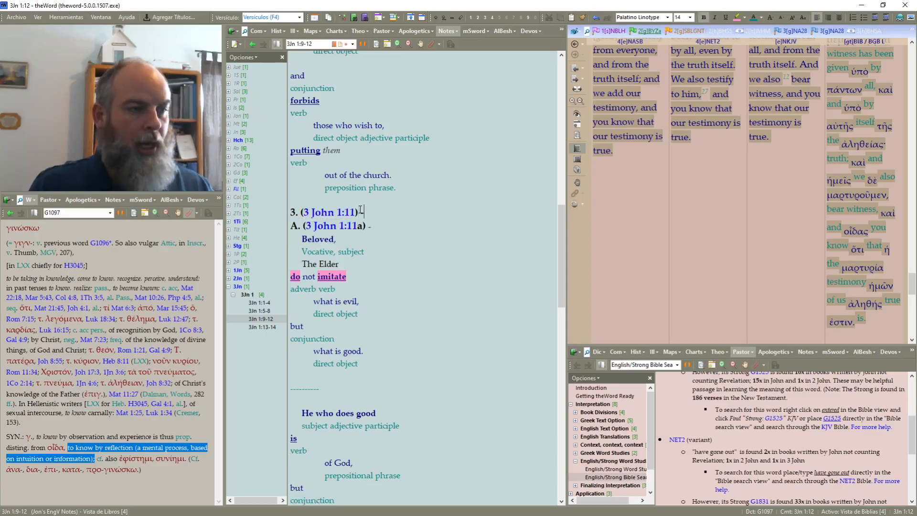
Step: Replace the dashed divider above "He who does good" with the copied sub-heading, relettered as B
{"action": "scroll", "coordinate": [371, 239], "scroll_direction": "down", "scroll_amount": 7}
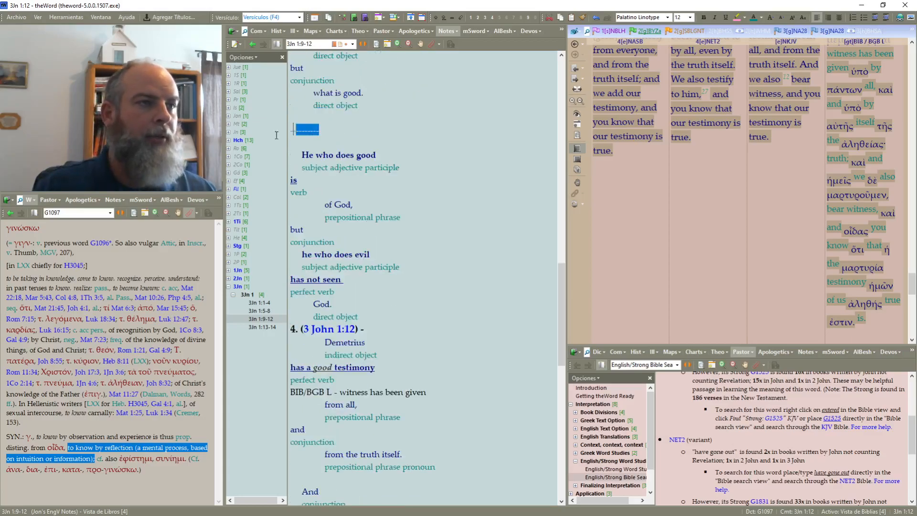
{"action": "left_click_drag", "start_coordinate": [325, 130], "coordinate": [290, 132]}
{"action": "key", "text": "ctrl+v"}
{"action": "key", "text": "Home"}
{"action": "key", "text": "Delete"}
{"action": "type", "text": "B"}
{"action": "key", "text": "End"}
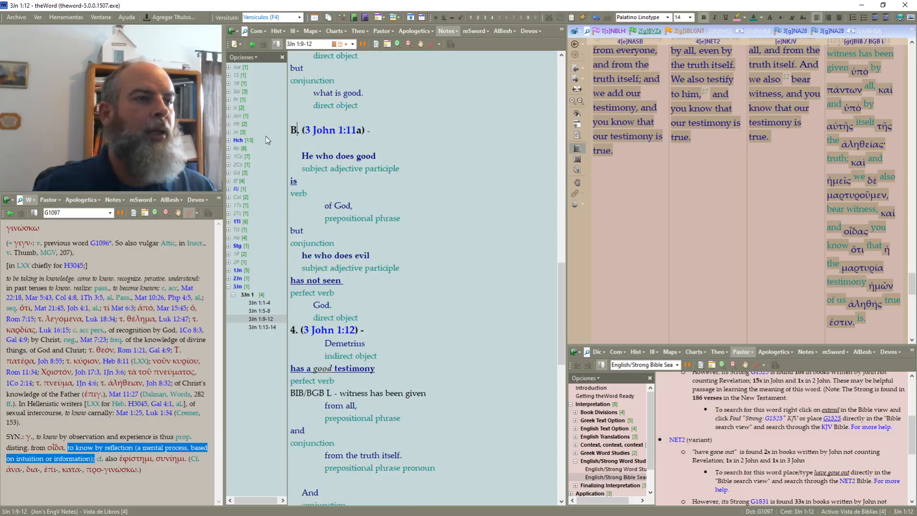
Step: Change the verse reference in sub-heading B to 3 John 1:11b
{"action": "key", "text": "Left"}
{"action": "key", "text": "Left"}
{"action": "key", "text": "Left"}
{"action": "key", "text": "BackSpace"}
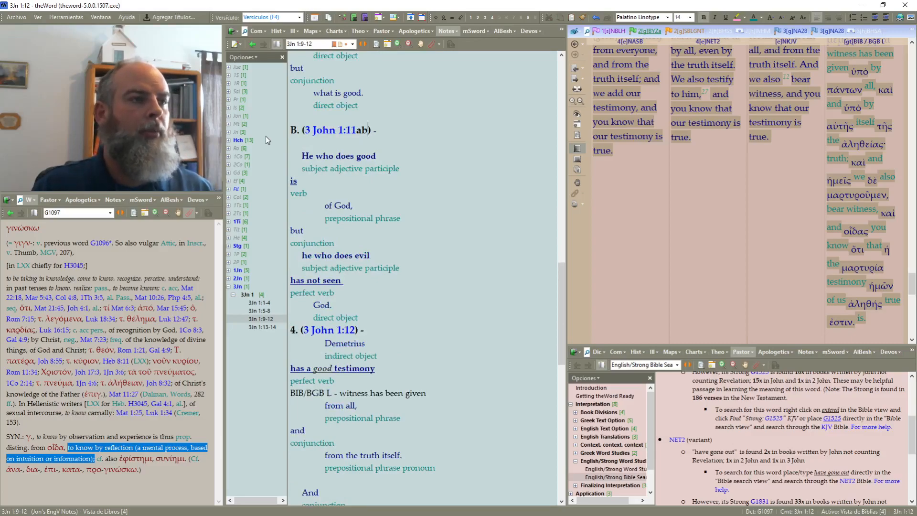
{"action": "type", "text": "b"}
Step: Replace the plain reference in heading 2 with a bold "3 John 1:10)" followed by a dash
{"action": "scroll", "coordinate": [470, 186], "scroll_direction": "up", "scroll_amount": 20}
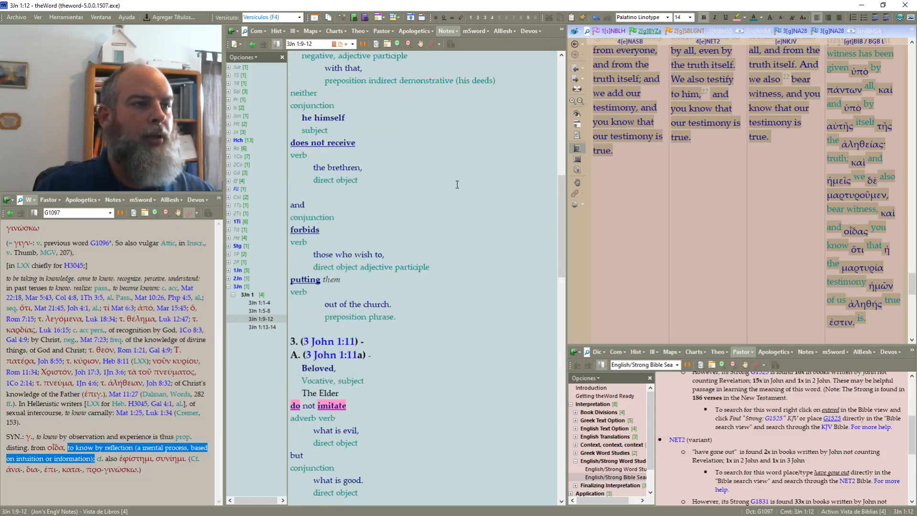
{"action": "left_click", "coordinate": [365, 214]}
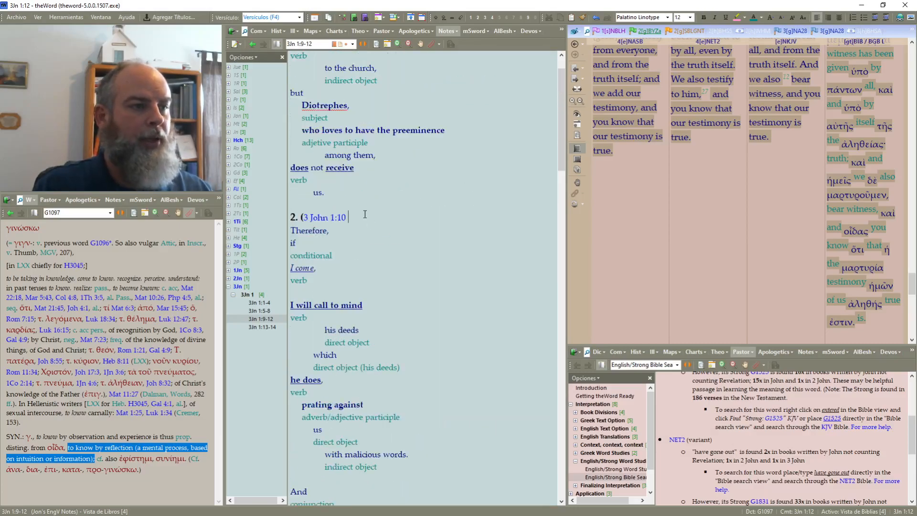
{"action": "key", "text": "BackSpace"}
{"action": "key", "text": "BackSpace"}
{"action": "key", "text": "BackSpace"}
{"action": "key", "text": "BackSpace"}
{"action": "key", "text": "BackSpace"}
{"action": "key", "text": "BackSpace"}
{"action": "key", "text": "BackSpace"}
{"action": "key", "text": "BackSpace"}
{"action": "key", "text": "BackSpace"}
{"action": "key", "text": "BackSpace"}
{"action": "key", "text": "BackSpace"}
{"action": "type", "text": "3 John 1:10) "}
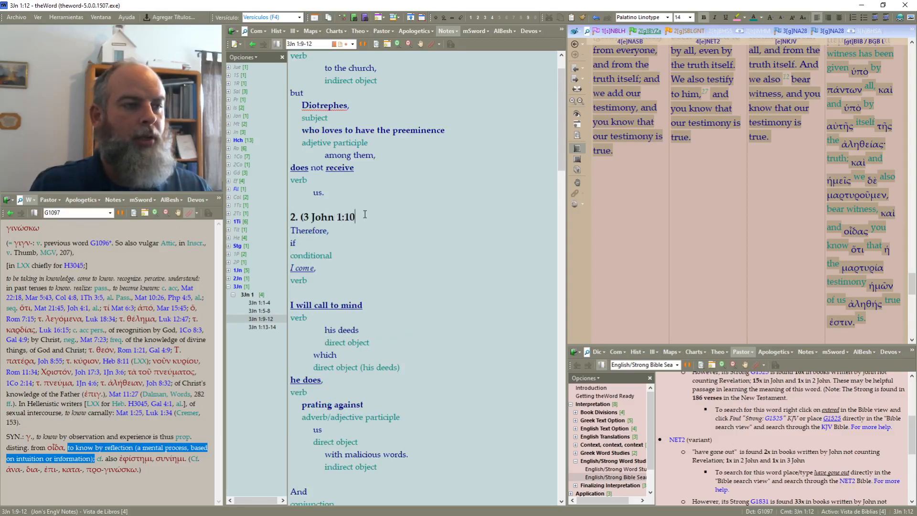
{"action": "type", "text": "-"}
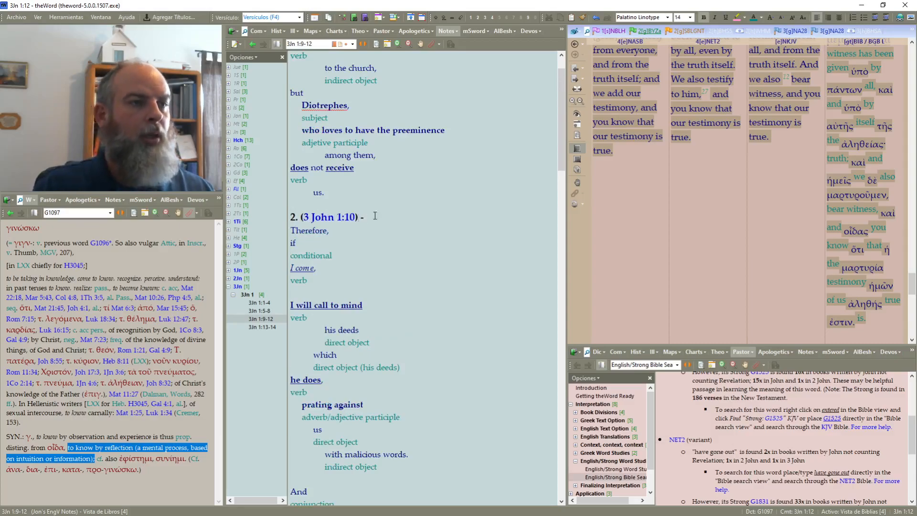
Step: Replace the plain reference in heading 1 with a bold "3 John 1:9)" followed by a dash
{"action": "scroll", "coordinate": [368, 229], "scroll_direction": "up", "scroll_amount": 1}
{"action": "left_click_drag", "start_coordinate": [344, 74], "coordinate": [305, 72]}
{"action": "type", "text": "3 John 1:"}
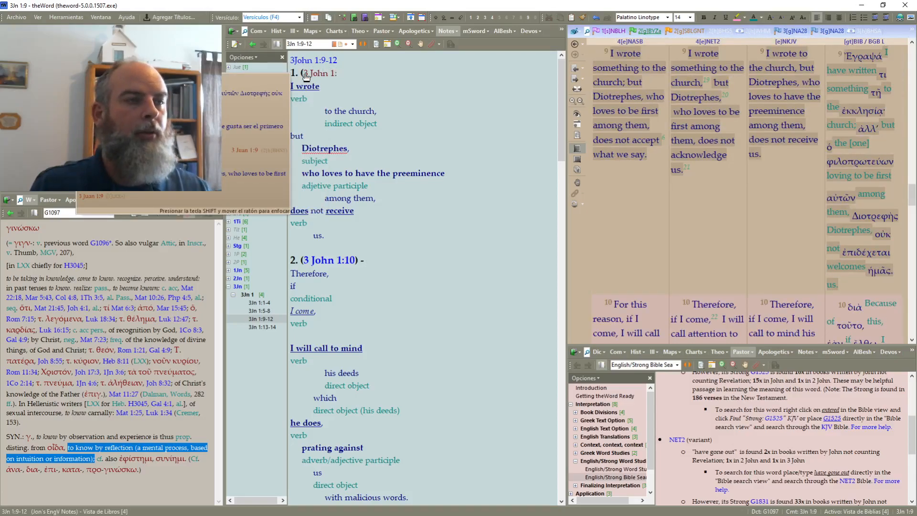
{"action": "left_click", "coordinate": [304, 73]}
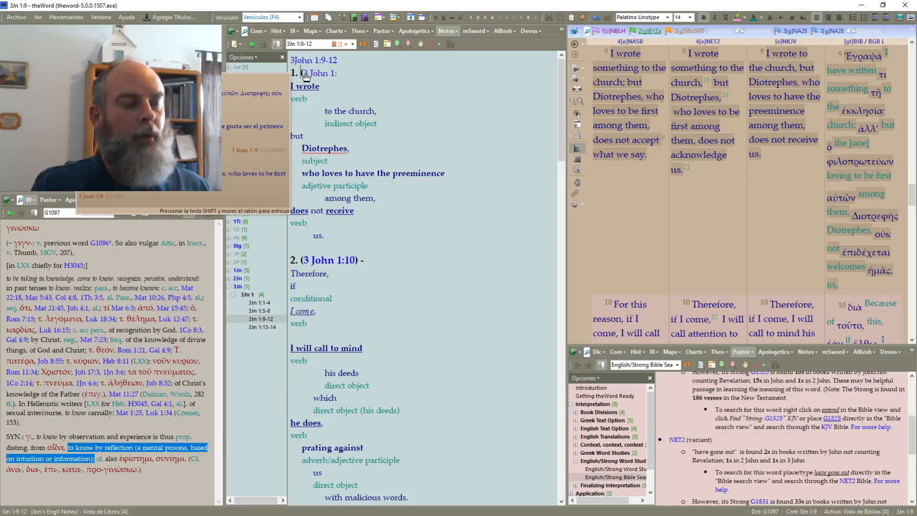
{"action": "type", "text": "3 John 1:9"}
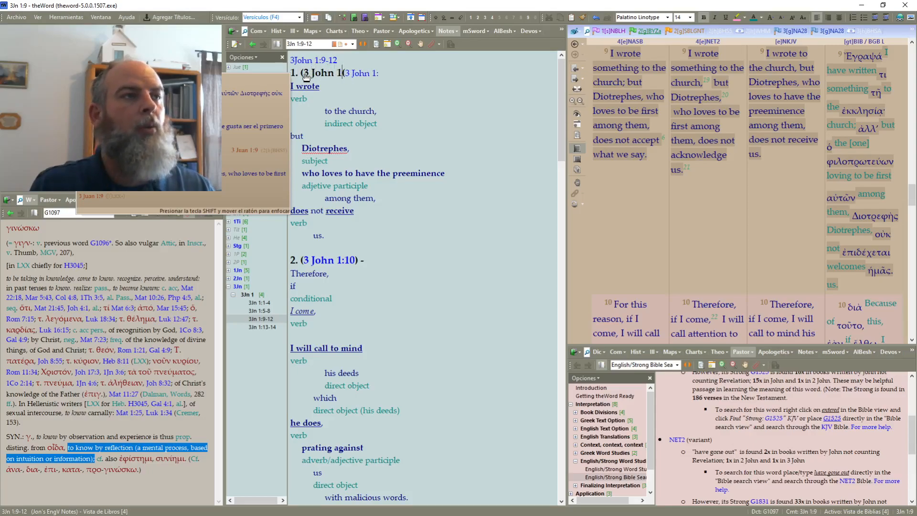
{"action": "type", "text": ")"}
{"action": "key", "text": "shift+End"}
{"action": "key", "text": "Delete"}
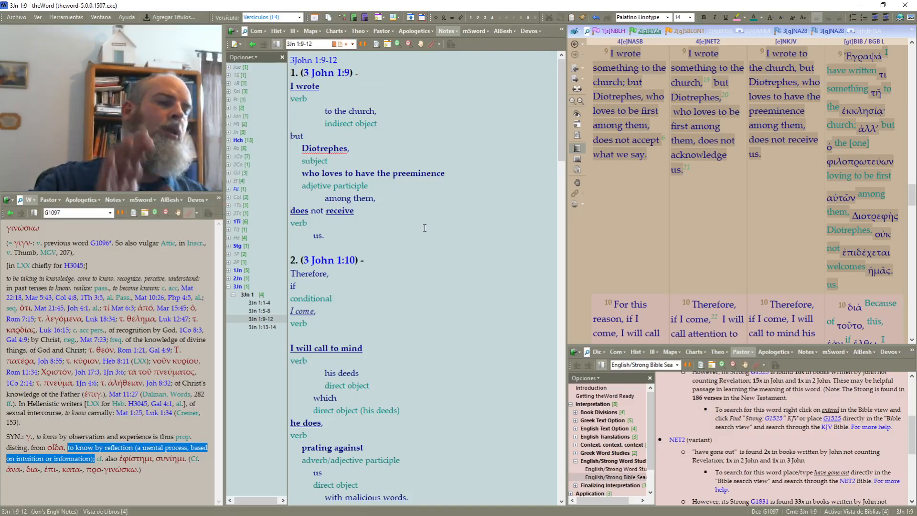
Step: Review the breakdown and headings of the 3 John 1:9-12 notes from start to end
{"action": "scroll", "coordinate": [459, 224], "scroll_direction": "down", "scroll_amount": 5}
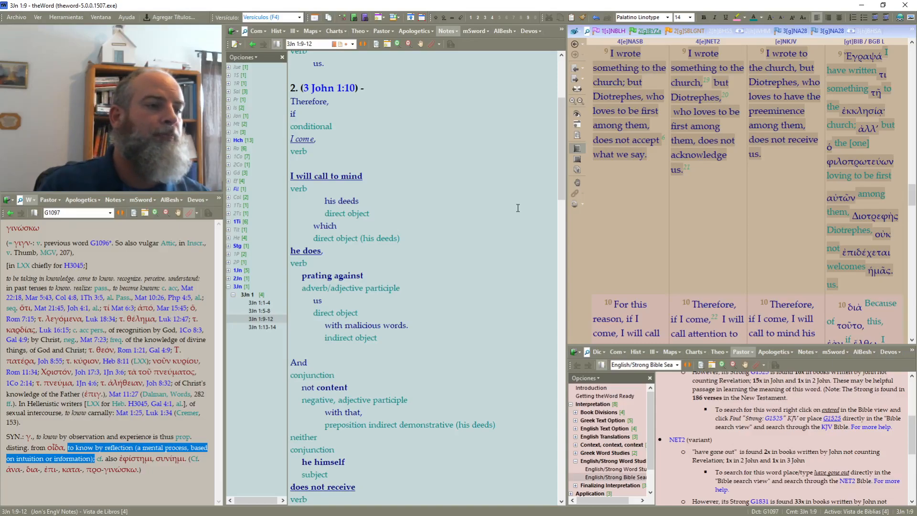
{"action": "scroll", "coordinate": [517, 208], "scroll_direction": "down", "scroll_amount": 6}
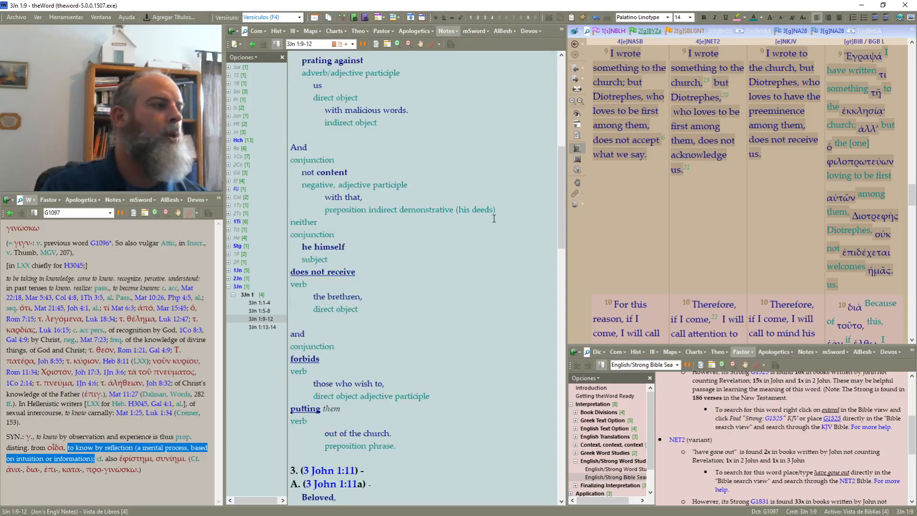
{"action": "scroll", "coordinate": [494, 219], "scroll_direction": "down", "scroll_amount": 20}
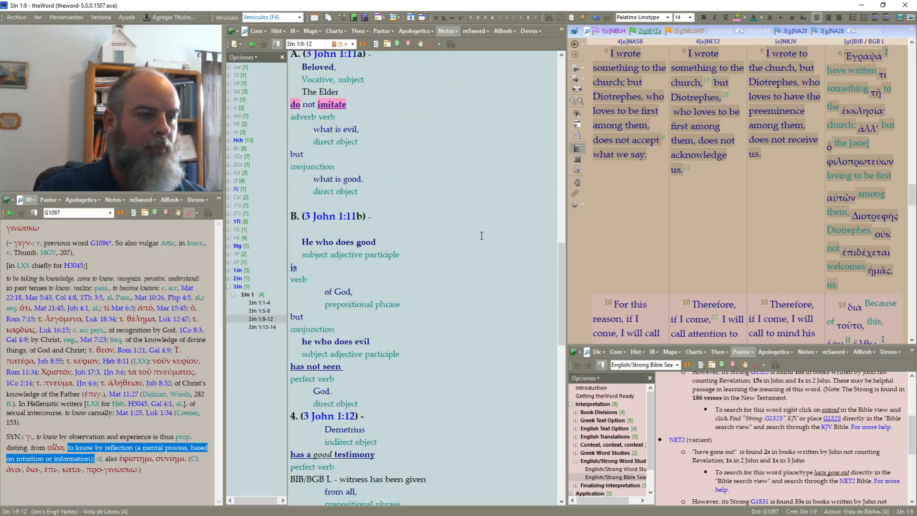
{"action": "scroll", "coordinate": [483, 235], "scroll_direction": "down", "scroll_amount": 1}
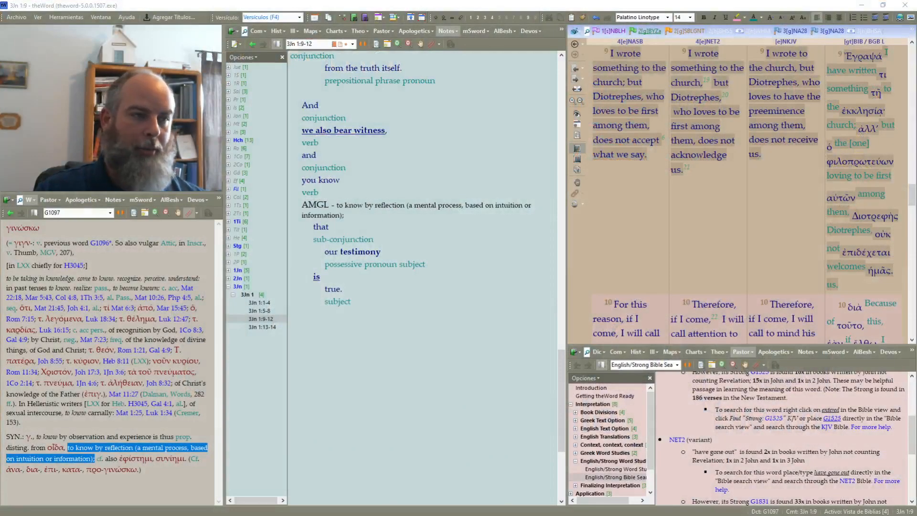
{"action": "scroll", "coordinate": [489, 325], "scroll_direction": "up", "scroll_amount": 20}
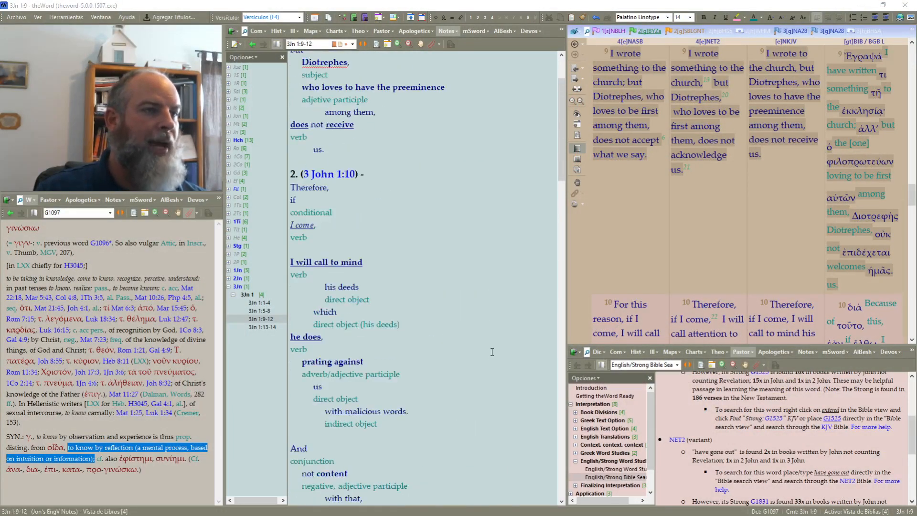
{"action": "scroll", "coordinate": [492, 354], "scroll_direction": "up", "scroll_amount": 3}
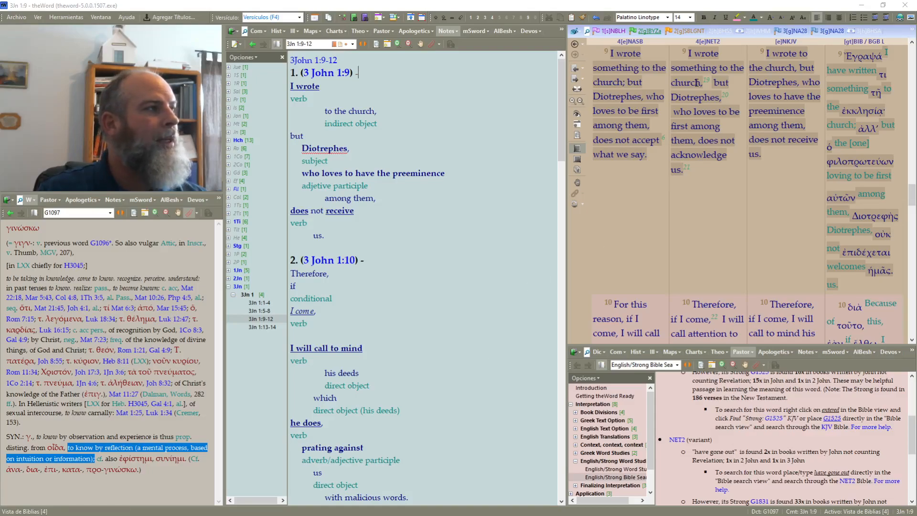
Step: Make the phrase "you know" in the 3 John 1:12 section bold and underlined
{"action": "scroll", "coordinate": [465, 254], "scroll_direction": "down", "scroll_amount": 15}
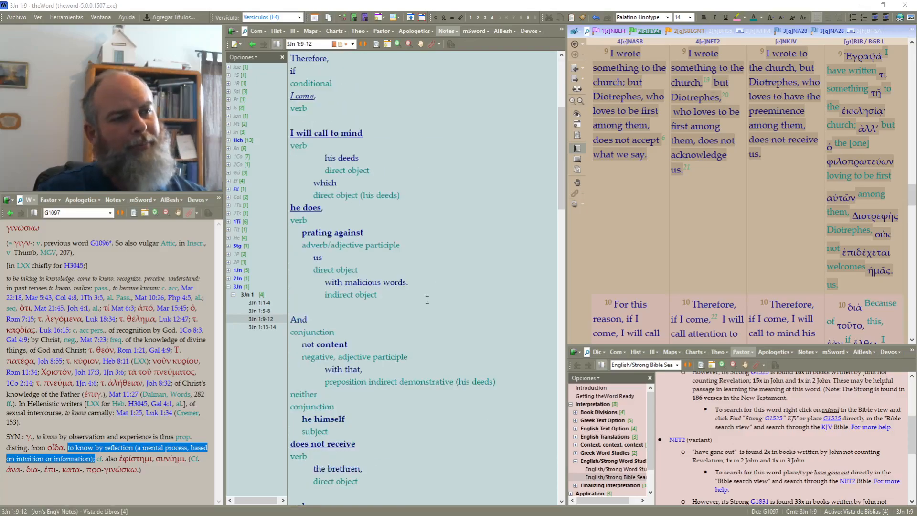
{"action": "scroll", "coordinate": [435, 300], "scroll_direction": "down", "scroll_amount": 9}
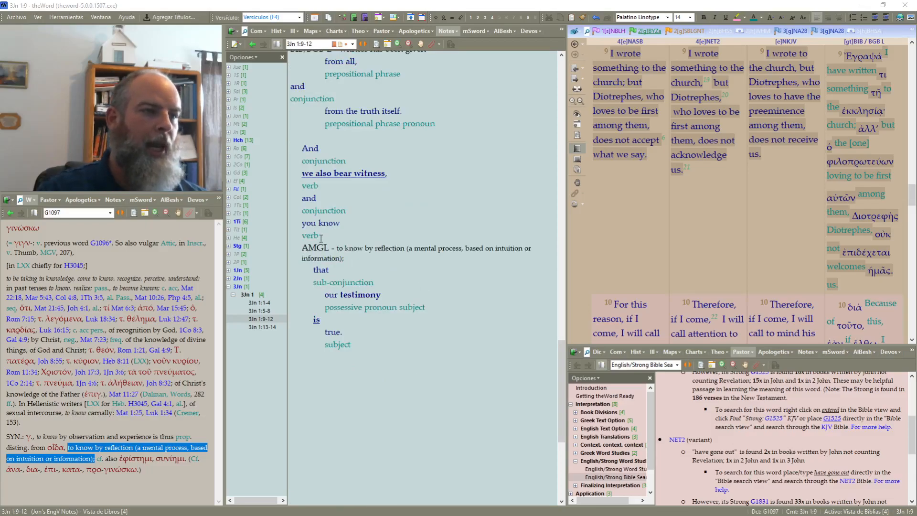
{"action": "left_click_drag", "start_coordinate": [344, 226], "coordinate": [300, 224]}
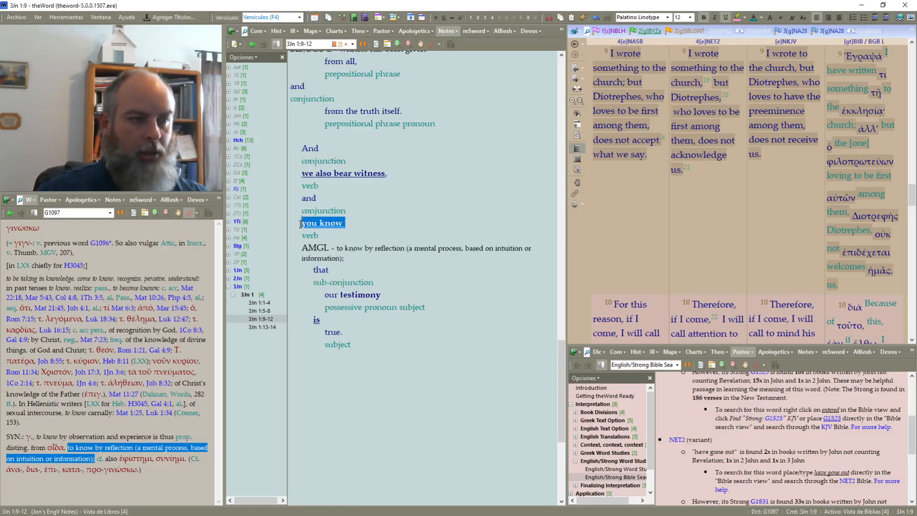
{"action": "key", "text": "Right"}
{"action": "key", "text": "BackSpace"}
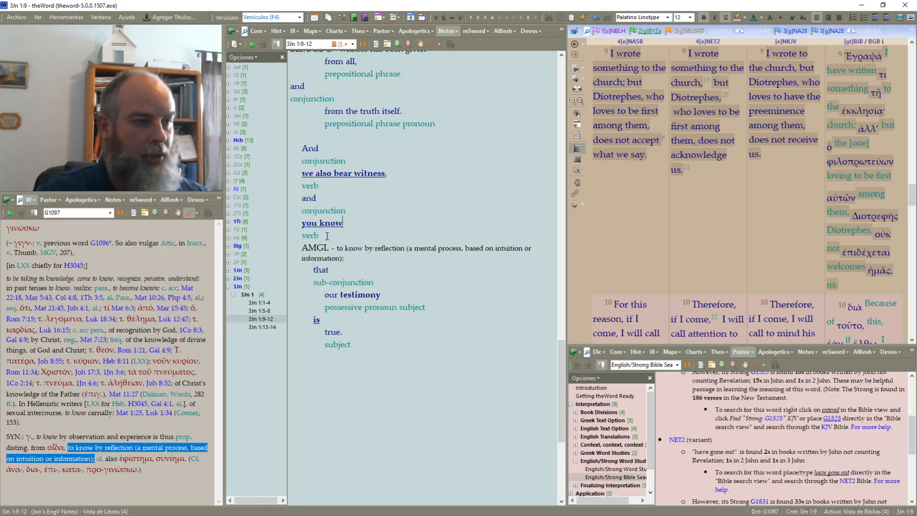
Step: Proofread the 3 John 1:11-12 sections, and reread the notes from heading 1 down to the sub-headings of 3 John 1:11
{"action": "scroll", "coordinate": [378, 305], "scroll_direction": "up", "scroll_amount": 3}
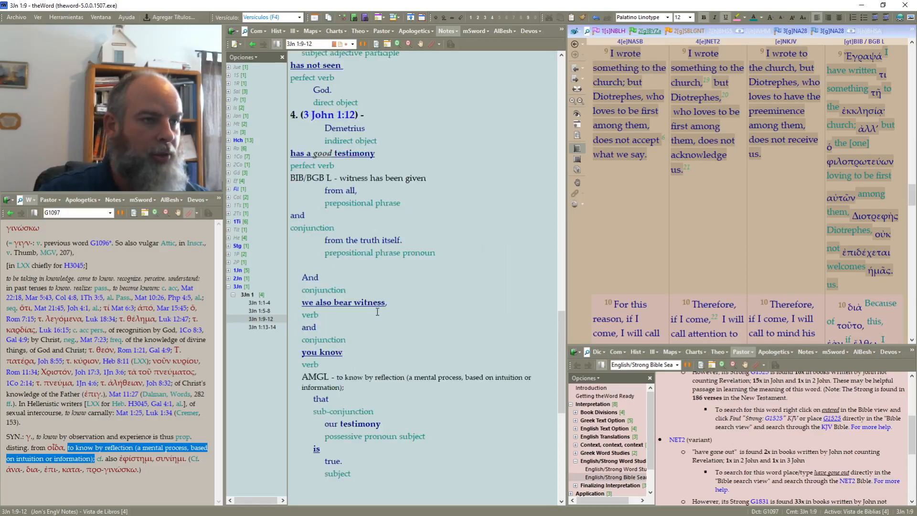
{"action": "scroll", "coordinate": [378, 312], "scroll_direction": "up", "scroll_amount": 7}
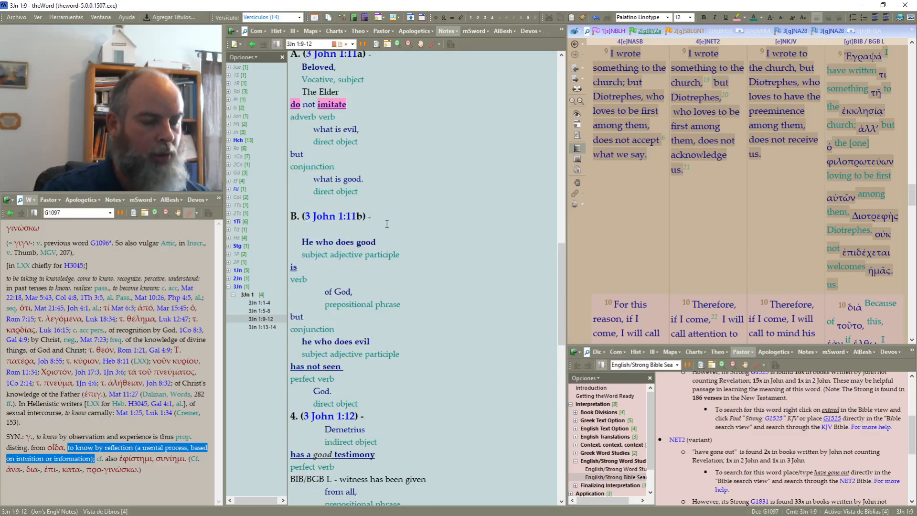
{"action": "scroll", "coordinate": [402, 329], "scroll_direction": "down", "scroll_amount": 4}
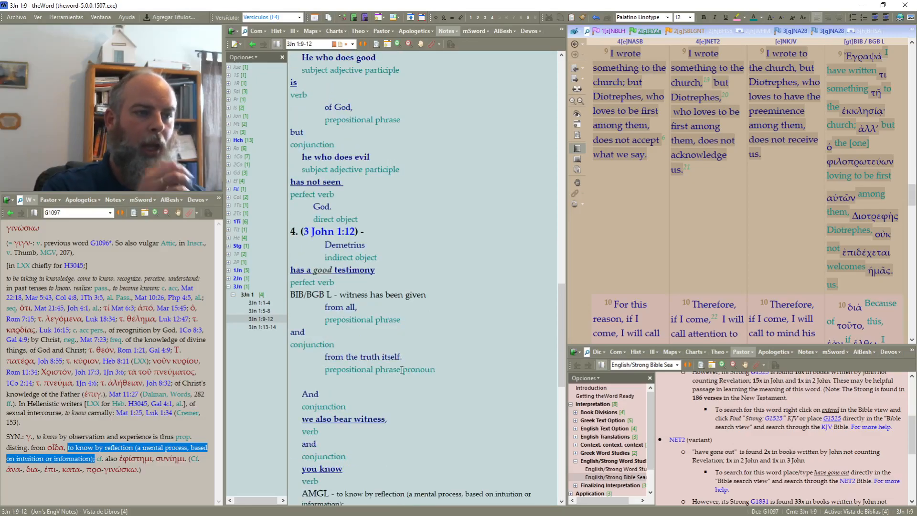
{"action": "scroll", "coordinate": [399, 399], "scroll_direction": "down", "scroll_amount": 2}
{"action": "scroll", "coordinate": [410, 396], "scroll_direction": "down", "scroll_amount": 1}
{"action": "scroll", "coordinate": [408, 369], "scroll_direction": "up", "scroll_amount": 4}
{"action": "scroll", "coordinate": [408, 369], "scroll_direction": "up", "scroll_amount": 20}
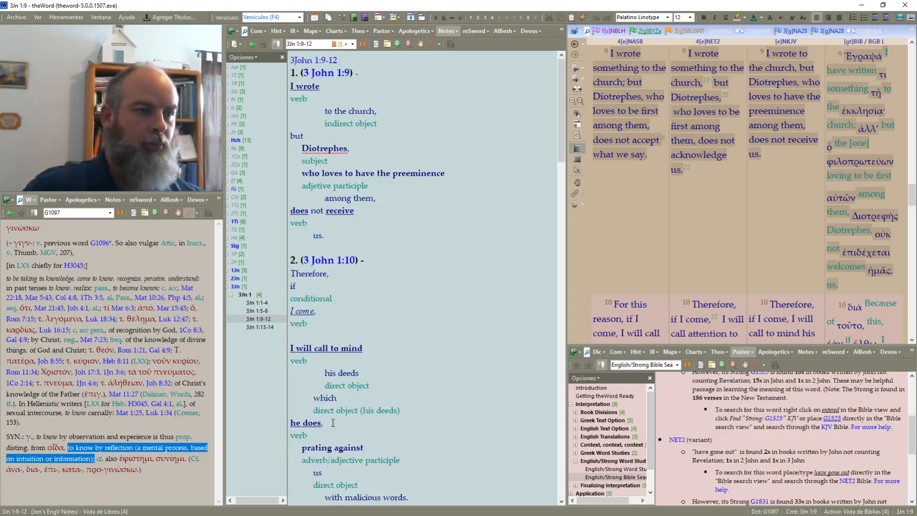
{"action": "scroll", "coordinate": [442, 363], "scroll_direction": "down", "scroll_amount": 3}
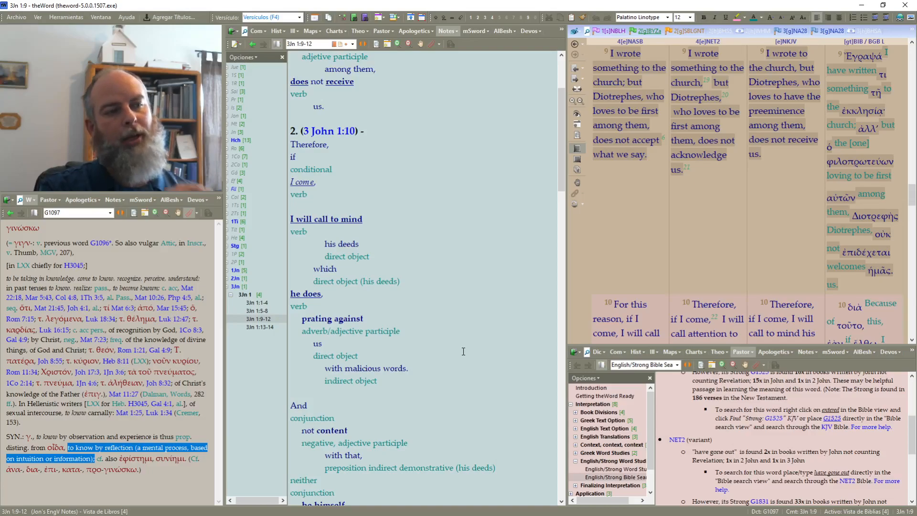
{"action": "scroll", "coordinate": [464, 352], "scroll_direction": "down", "scroll_amount": 5}
{"action": "scroll", "coordinate": [466, 353], "scroll_direction": "down", "scroll_amount": 2}
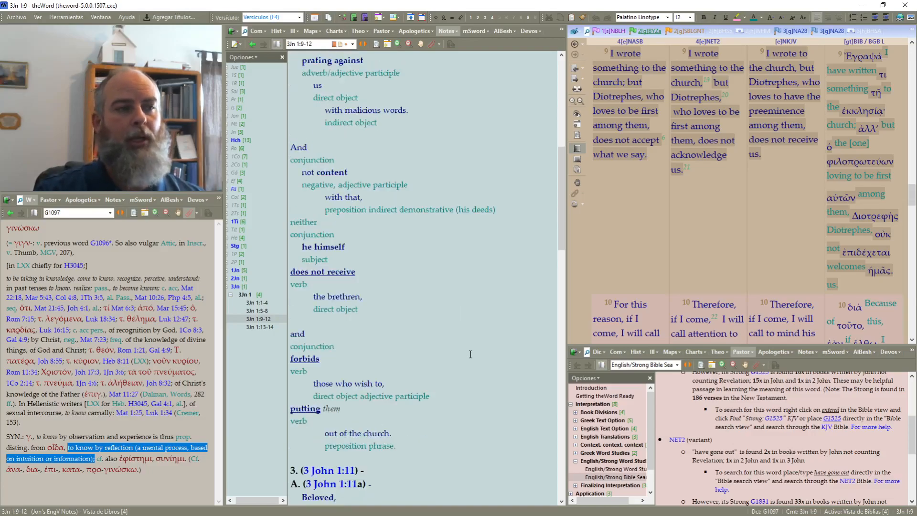
{"action": "scroll", "coordinate": [469, 360], "scroll_direction": "down", "scroll_amount": 3}
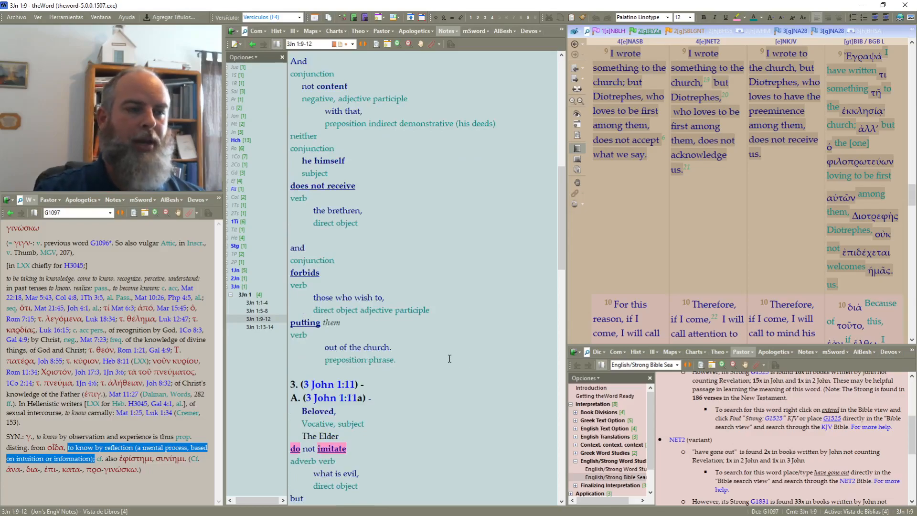
{"action": "scroll", "coordinate": [449, 370], "scroll_direction": "down", "scroll_amount": 6}
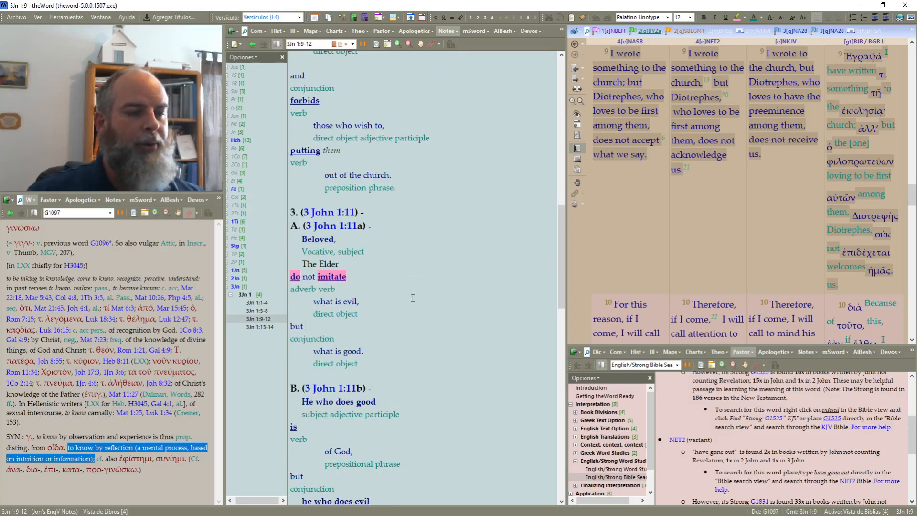
Step: Reread the breakdown of 3 John 1:11a, 1:11b and 1:12, checking the phrases and their grammatical labels
{"action": "scroll", "coordinate": [411, 296], "scroll_direction": "down", "scroll_amount": 1}
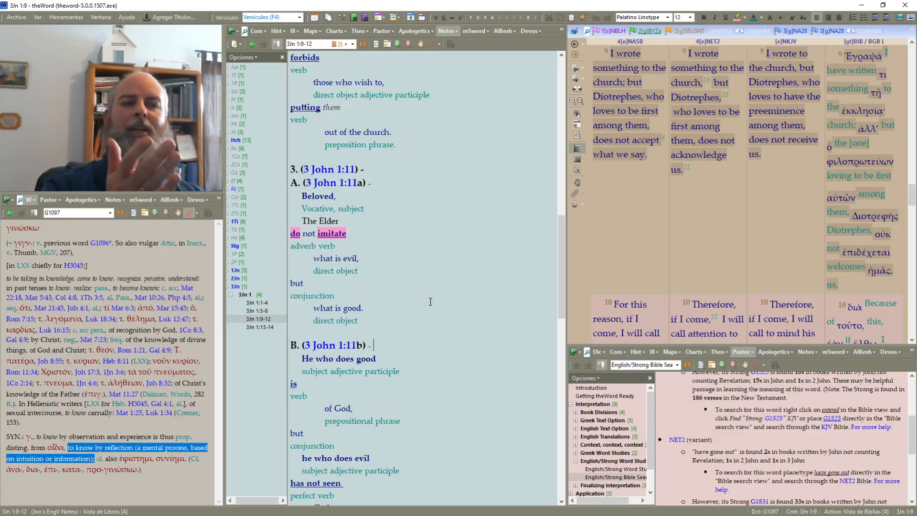
{"action": "scroll", "coordinate": [433, 290], "scroll_direction": "down", "scroll_amount": 1}
{"action": "scroll", "coordinate": [434, 290], "scroll_direction": "down", "scroll_amount": 4}
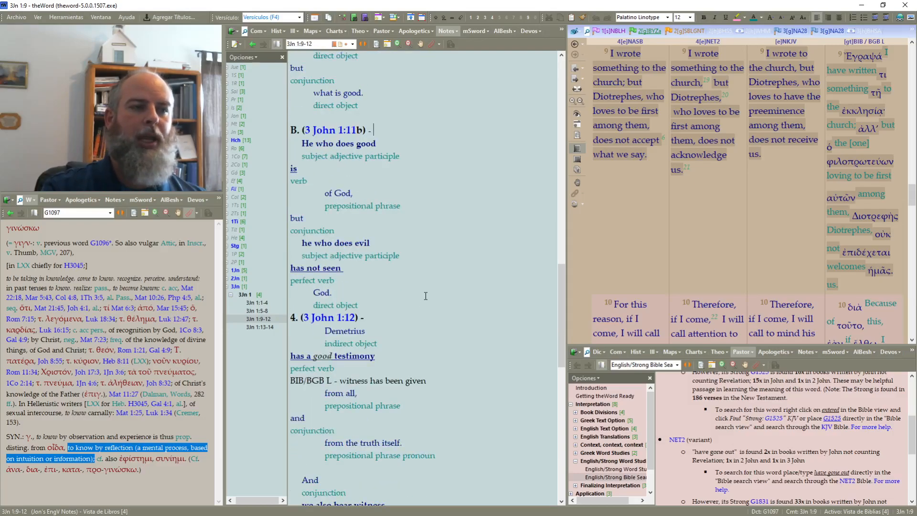
{"action": "scroll", "coordinate": [426, 299], "scroll_direction": "down", "scroll_amount": 1}
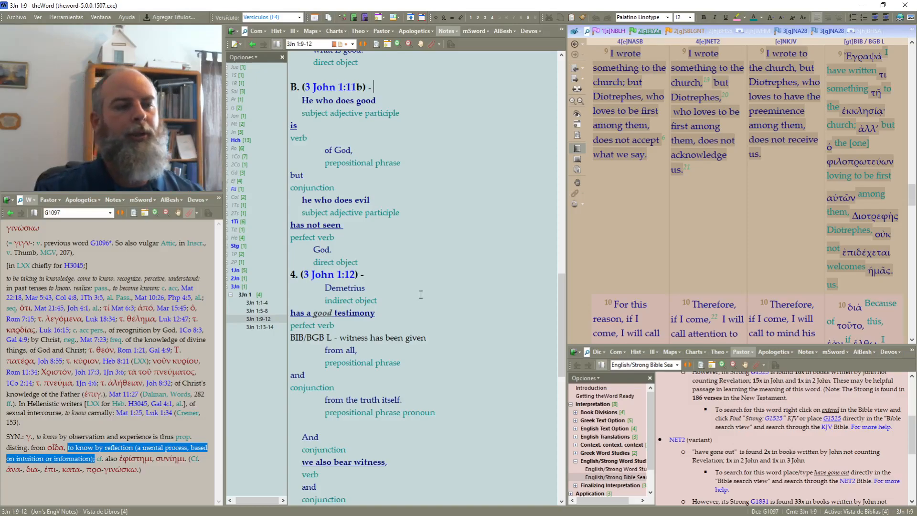
{"action": "left_click", "coordinate": [357, 225]}
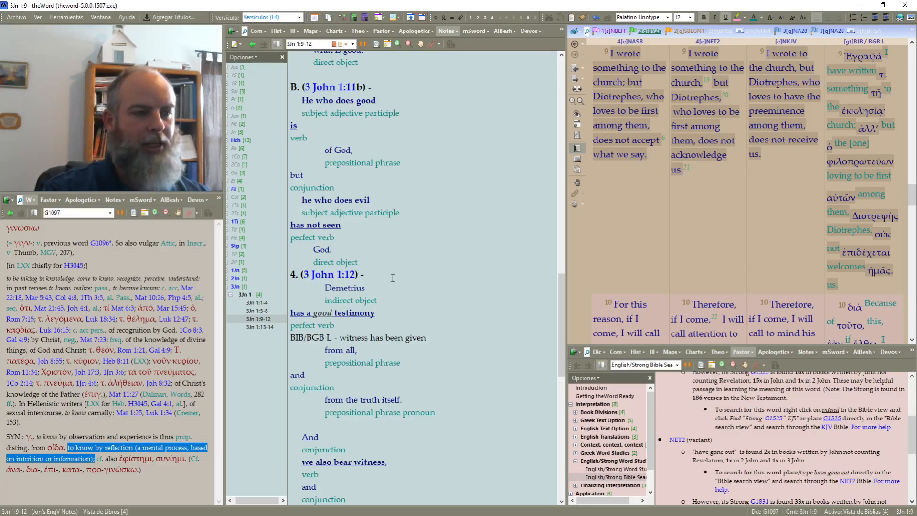
{"action": "scroll", "coordinate": [386, 271], "scroll_direction": "down", "scroll_amount": 2}
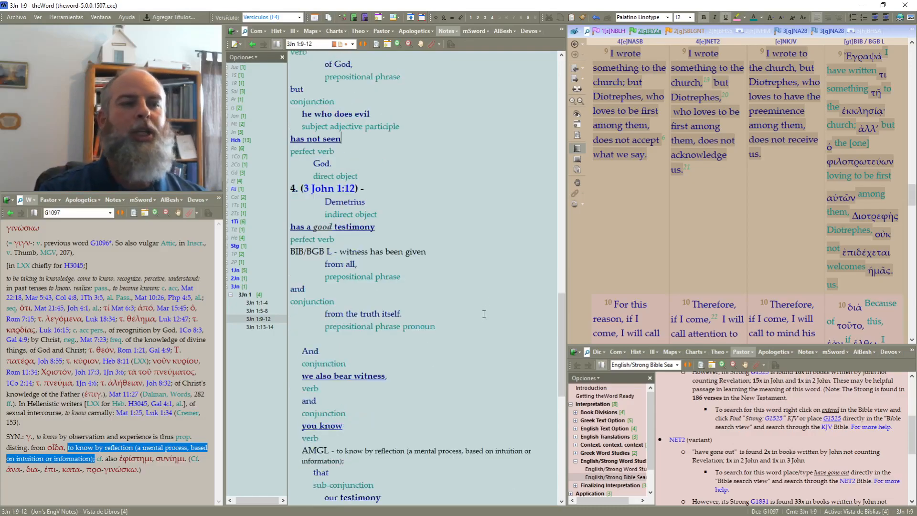
{"action": "scroll", "coordinate": [484, 314], "scroll_direction": "down", "scroll_amount": 1}
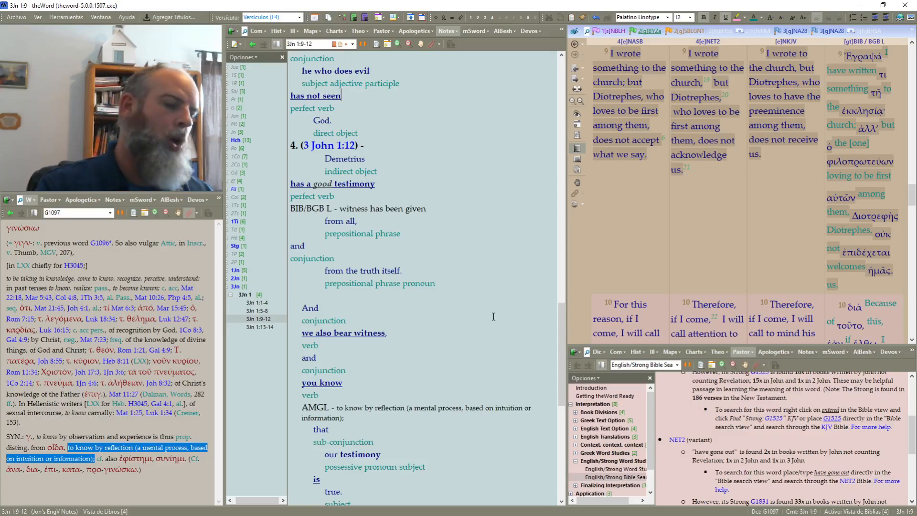
Step: Remove the surplus blank lines between the end of the 3 John 1:12 breakdown and the General Review heading
{"action": "scroll", "coordinate": [493, 317], "scroll_direction": "down", "scroll_amount": 5}
{"action": "left_click", "coordinate": [381, 337]}
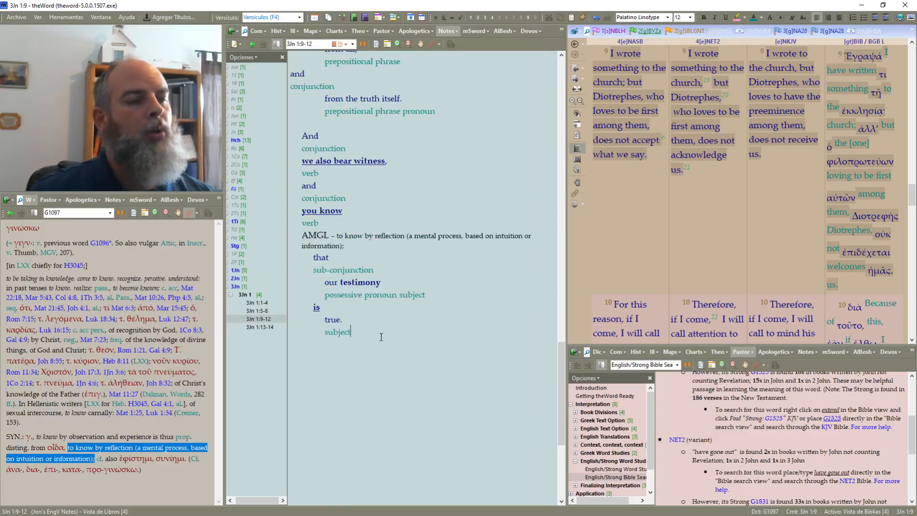
{"action": "key", "text": "Delete"}
{"action": "key", "text": "Delete"}
{"action": "key", "text": "Delete"}
{"action": "key", "text": "Delete"}
{"action": "key", "text": "Delete"}
{"action": "key", "text": "Delete"}
{"action": "key", "text": "Delete"}
{"action": "key", "text": "Delete"}
{"action": "key", "text": "Delete"}
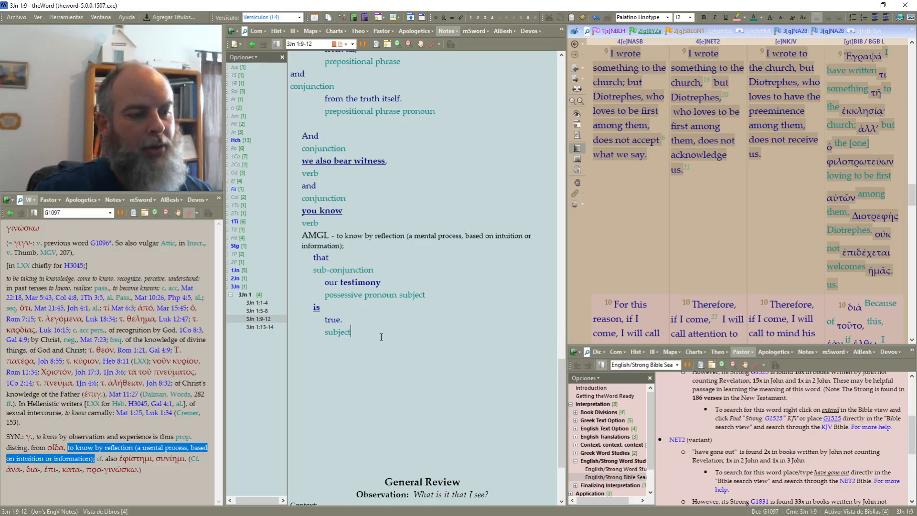
{"action": "key", "text": "Delete"}
{"action": "key", "text": "Delete"}
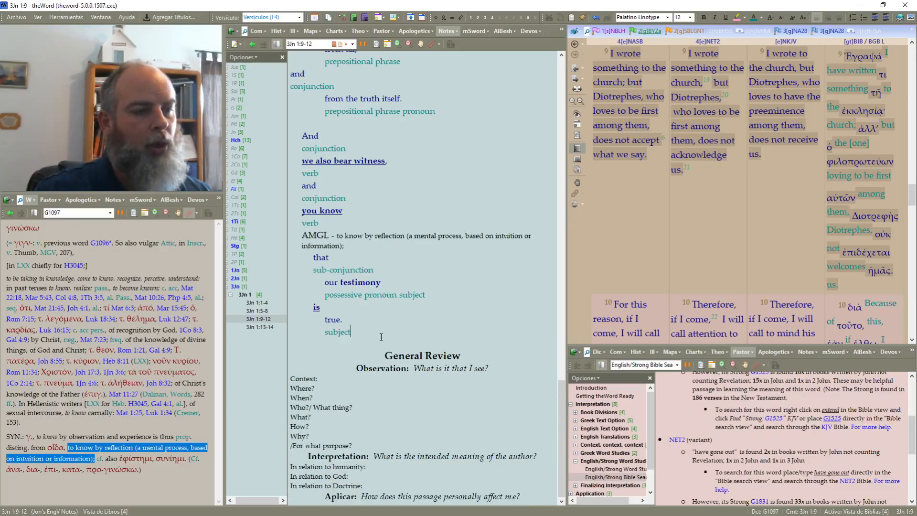
Step: Copy the Context entry "2 John, 1 John, John - apostle John" from the General Review of the 3 John 1:1-4 note
{"action": "left_click", "coordinate": [257, 310]}
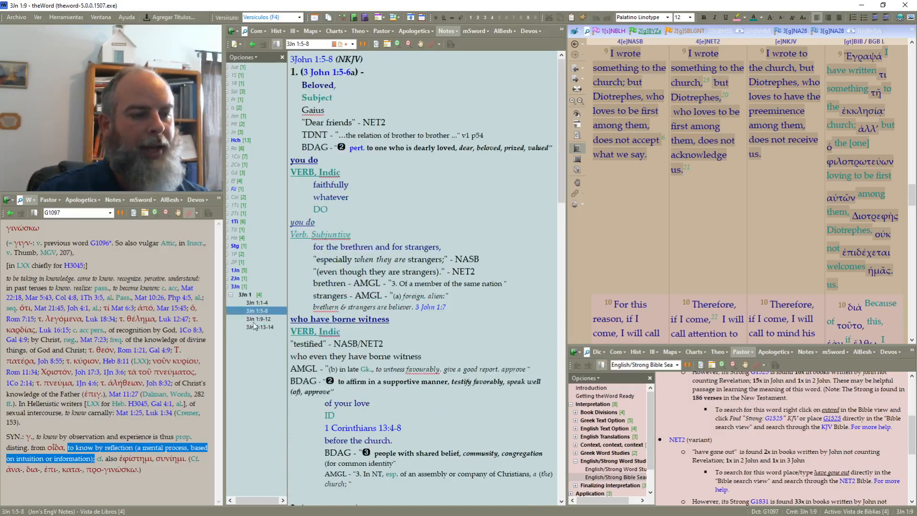
{"action": "scroll", "coordinate": [450, 328], "scroll_direction": "down", "scroll_amount": 10}
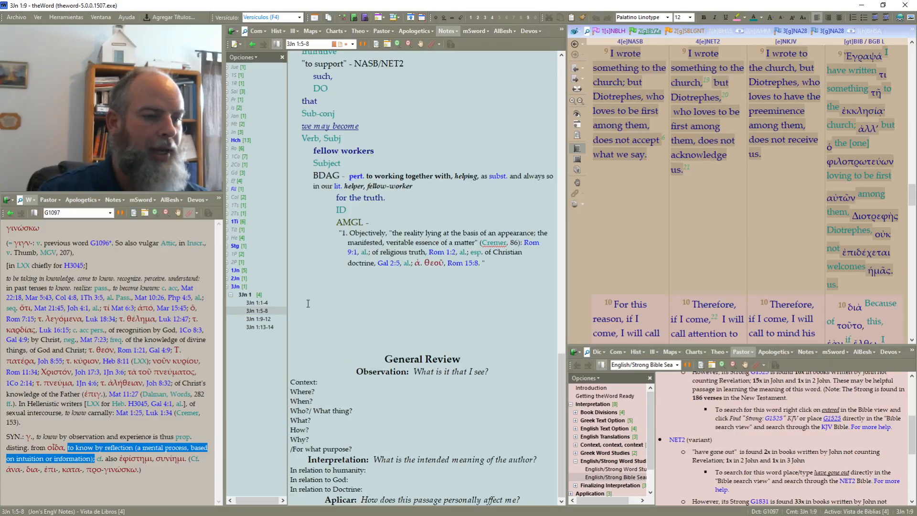
{"action": "left_click", "coordinate": [267, 303]}
{"action": "scroll", "coordinate": [445, 370], "scroll_direction": "down", "scroll_amount": 10}
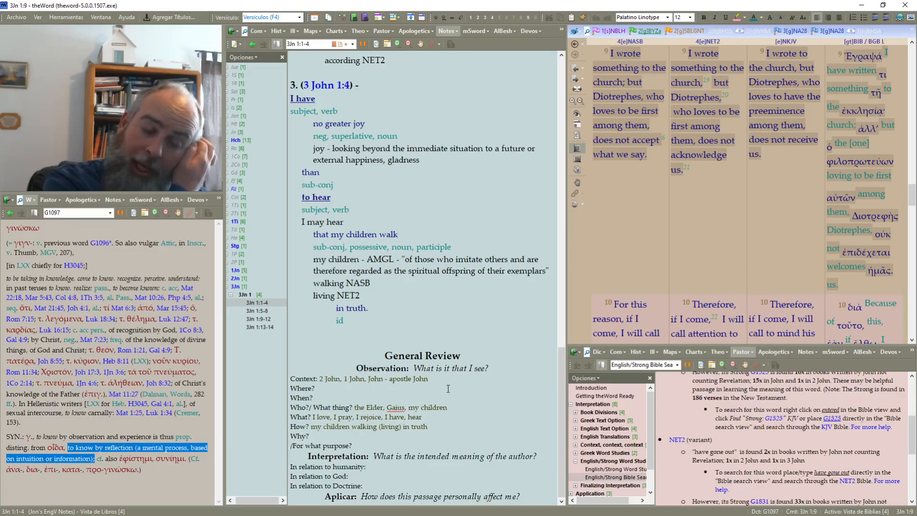
{"action": "left_click_drag", "start_coordinate": [429, 379], "coordinate": [319, 378]}
{"action": "key", "text": "ctrl+c"}
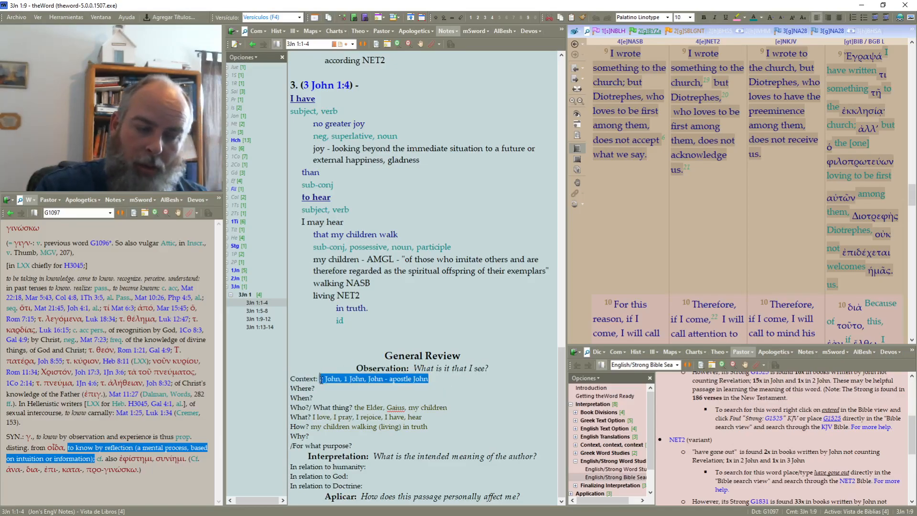
Step: Paste "2 John, 1 John, John - apostle John" as the General Review context in the 3 John 1:5-8 note
{"action": "left_click", "coordinate": [267, 310]}
{"action": "scroll", "coordinate": [313, 335], "scroll_direction": "down", "scroll_amount": 10}
{"action": "left_click", "coordinate": [327, 378]}
{"action": "key", "text": "ctrl+v"}
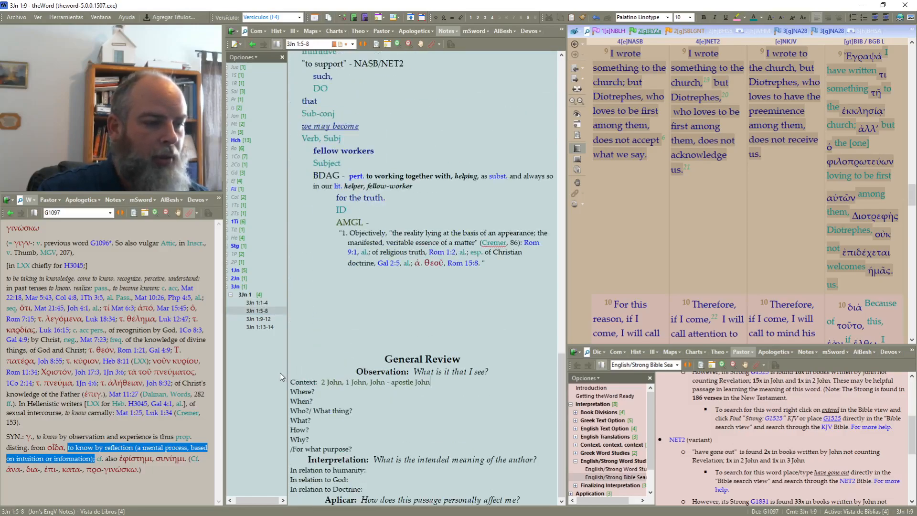
Step: Fill in the General Review context of the 3 John 1:9-12 note with the copied "2 John, 1 John, John - apostle John"
{"action": "left_click", "coordinate": [268, 318]}
{"action": "scroll", "coordinate": [436, 408], "scroll_direction": "down", "scroll_amount": 15}
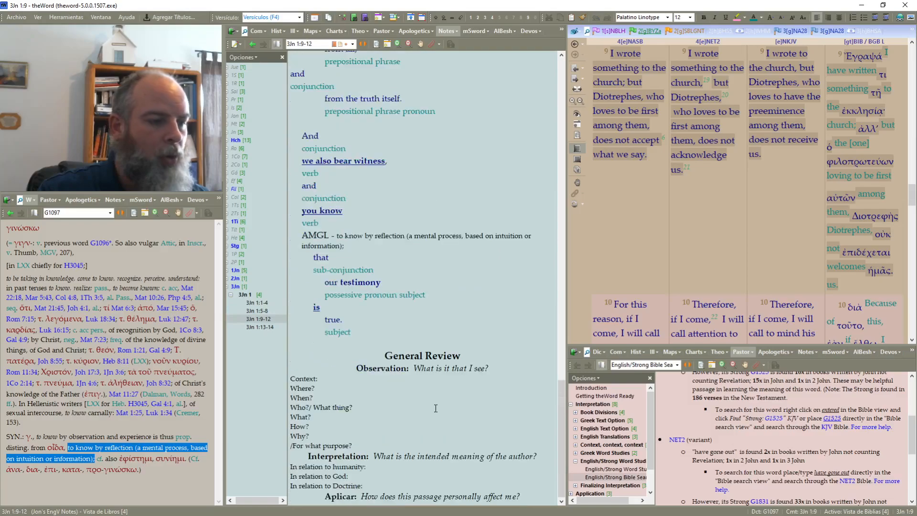
{"action": "left_click", "coordinate": [319, 379]}
{"action": "key", "text": "ctrl+v"}
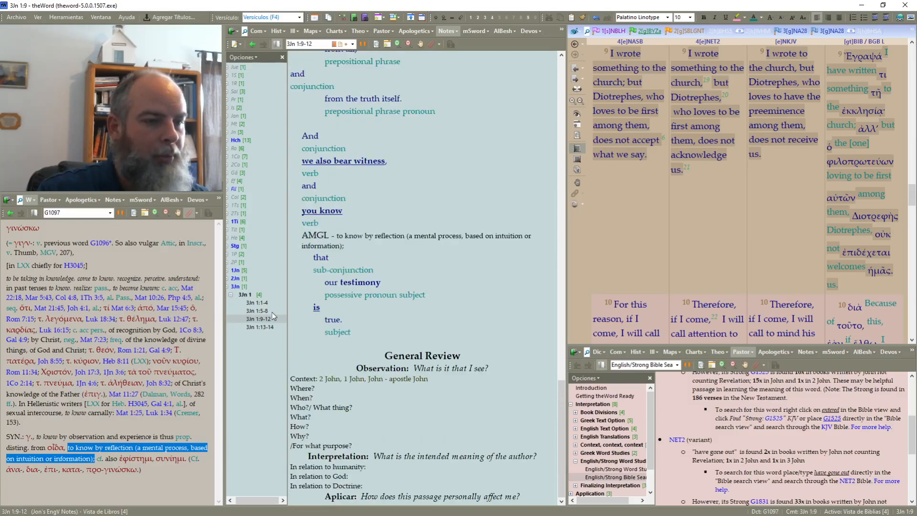
Step: Add the line "Context: 3 John 1:5-8" between the passage title and heading 1 of the 3 John 1:9-12 note
{"action": "scroll", "coordinate": [486, 318], "scroll_direction": "up", "scroll_amount": 15}
{"action": "scroll", "coordinate": [485, 317], "scroll_direction": "up", "scroll_amount": 15}
{"action": "left_click", "coordinate": [351, 62]}
{"action": "key", "text": "Return"}
{"action": "type", "text": "Context: 1"}
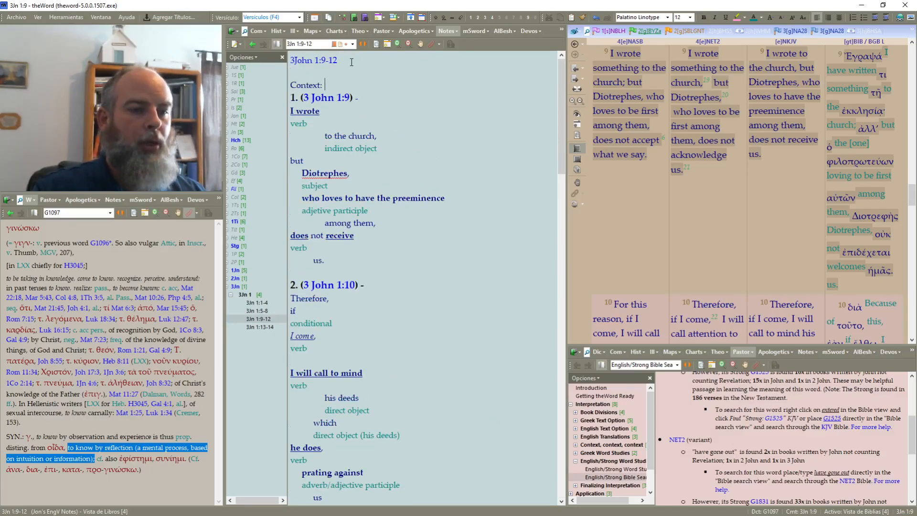
{"action": "type", "text": " Jo"}
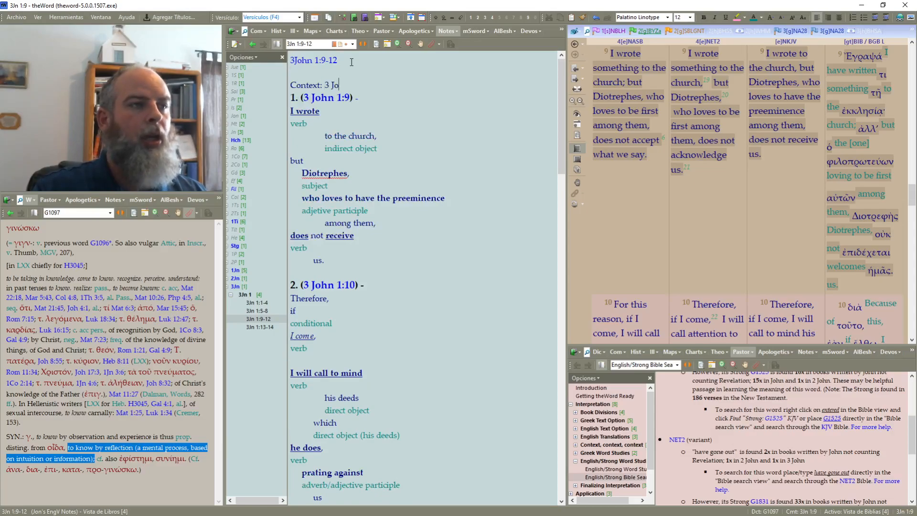
{"action": "type", "text": "hn 1:5-8"}
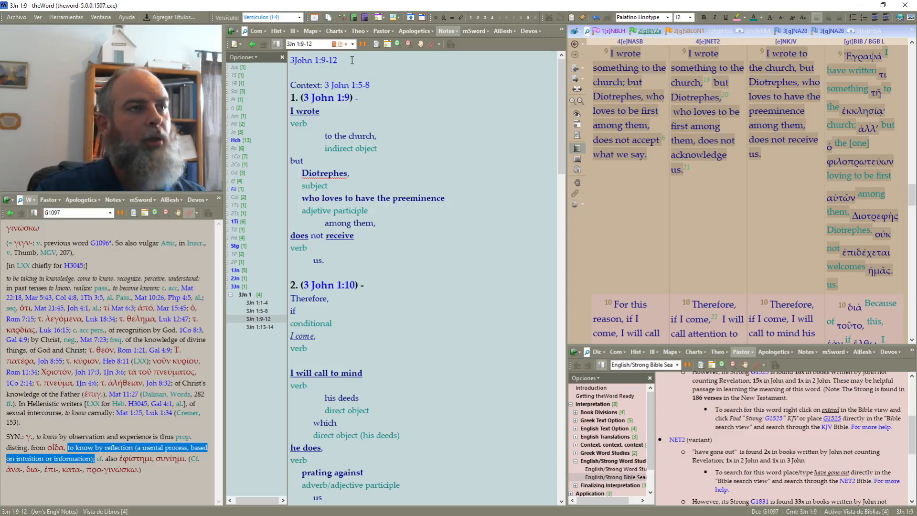
Step: Make the label "Context:" above heading 1 bold
{"action": "left_click_drag", "start_coordinate": [323, 87], "coordinate": [294, 86]}
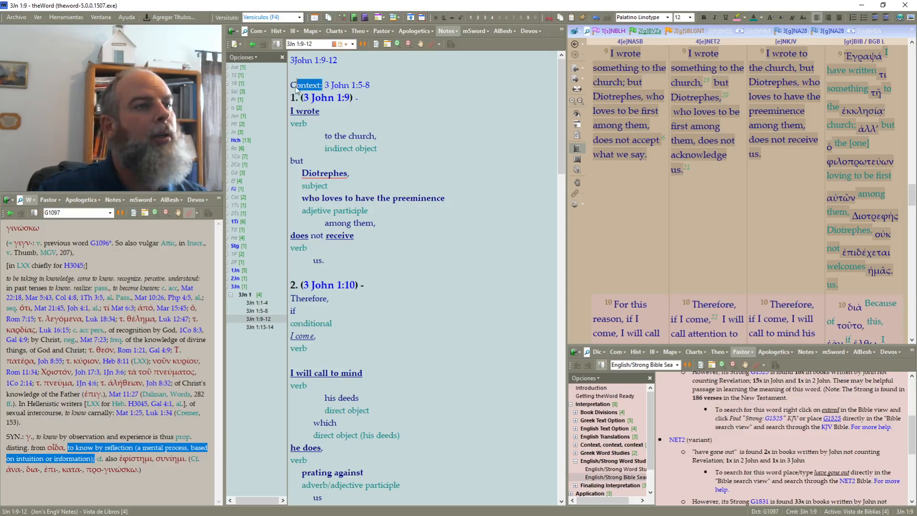
{"action": "left_click", "coordinate": [298, 98]}
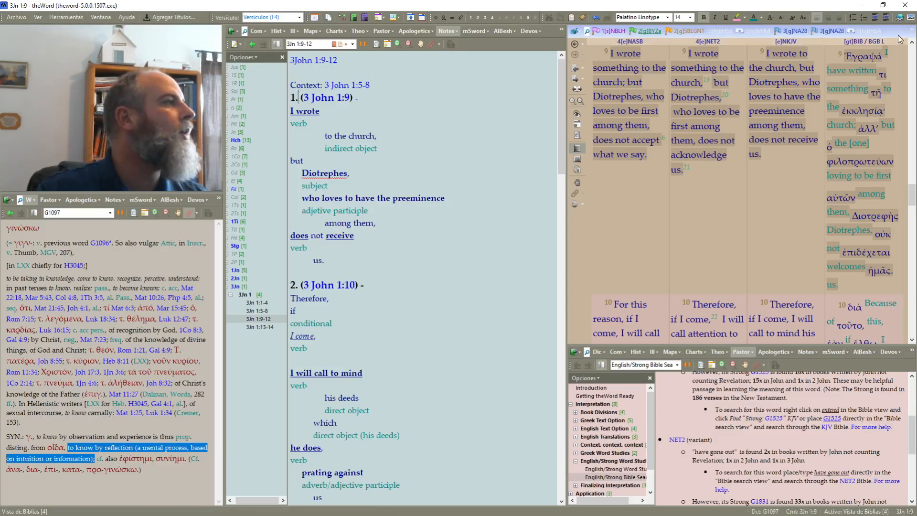
{"action": "left_click_drag", "start_coordinate": [325, 86], "coordinate": [285, 87]}
{"action": "key", "text": "ctrl+b"}
{"action": "left_click", "coordinate": [399, 115]}
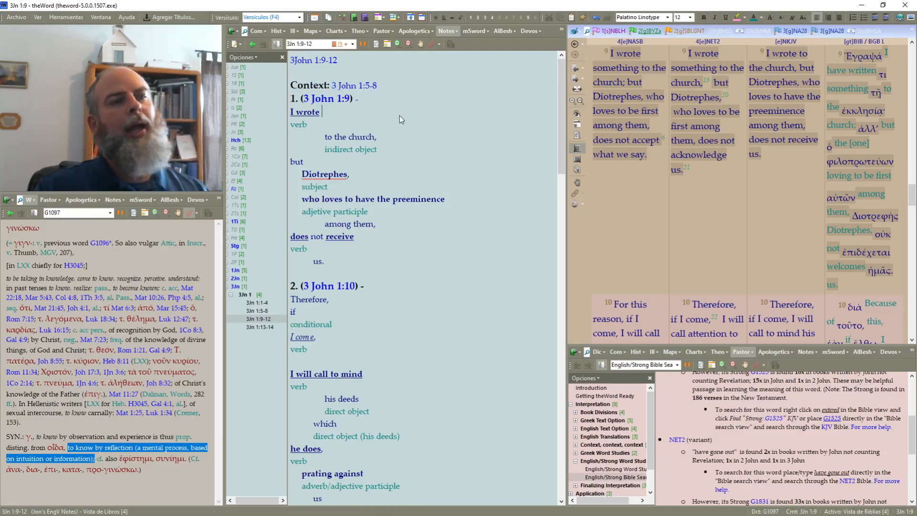